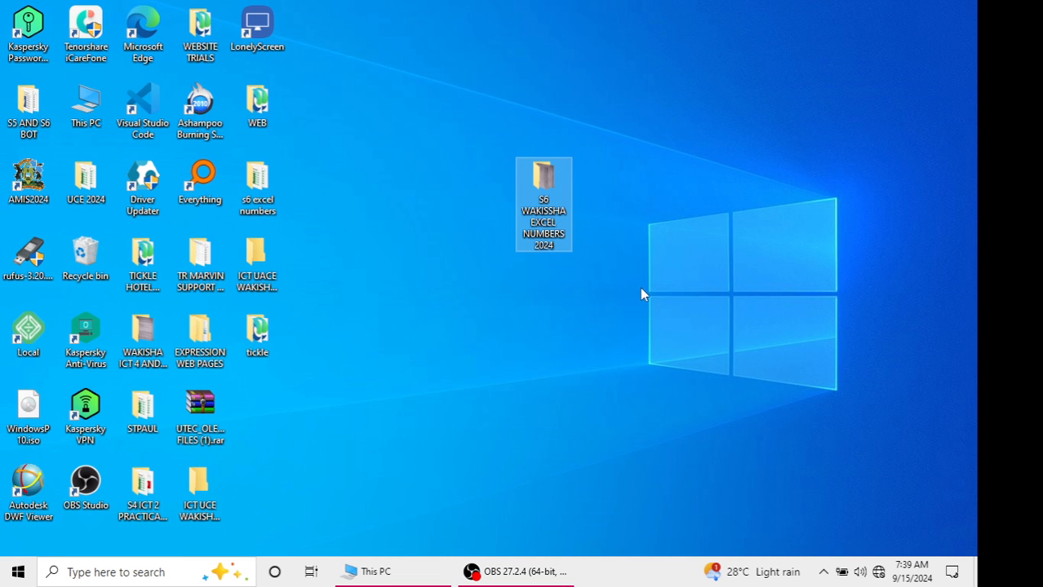
# Open the S6 WAKISSHA EXCEL NUMBERS 2024 folder and view both question images
pyautogui.doubleClick(531, 190)
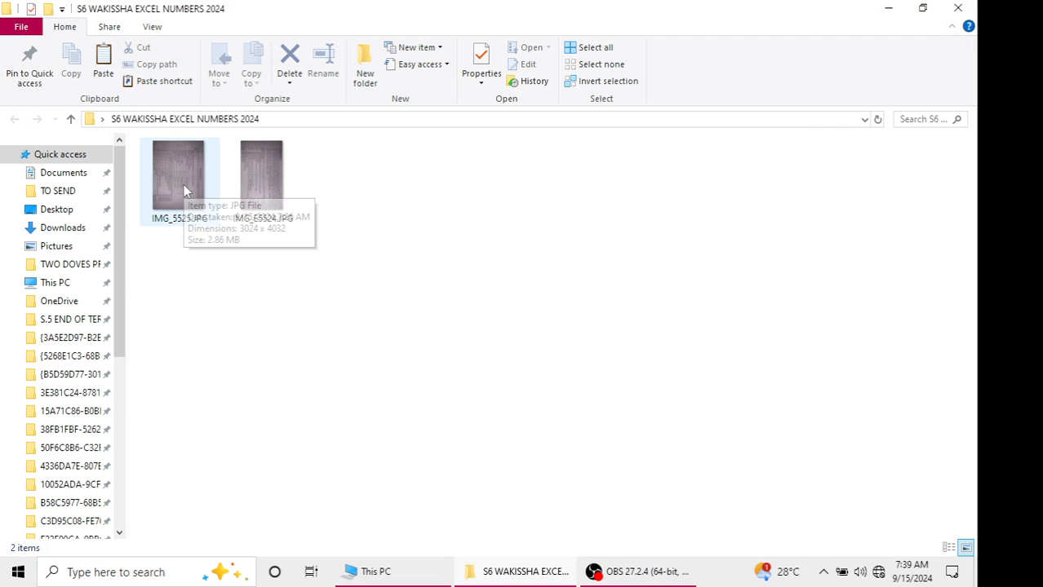
pyautogui.doubleClick(184, 186)
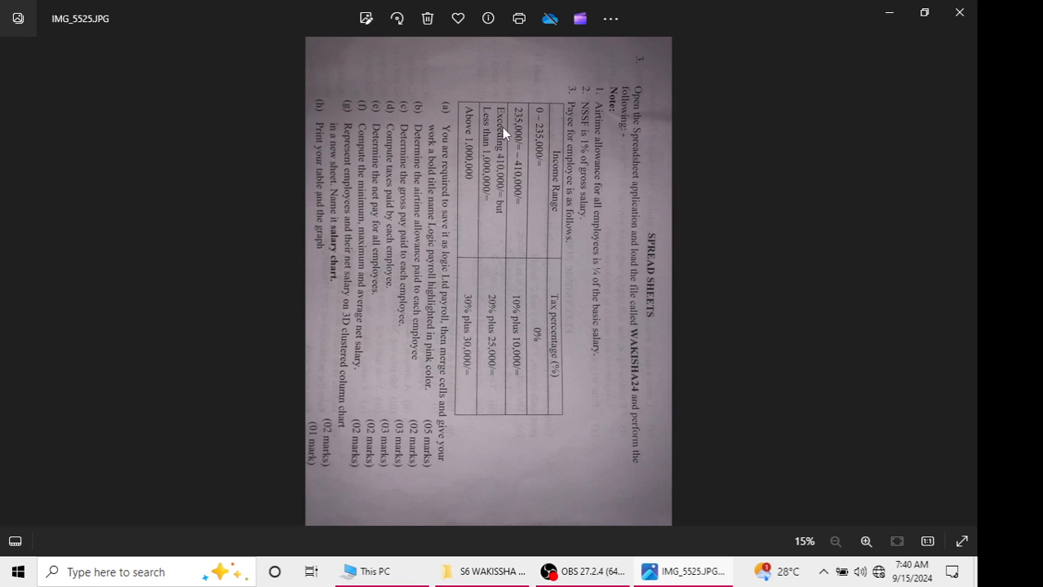
pyautogui.click(959, 13)
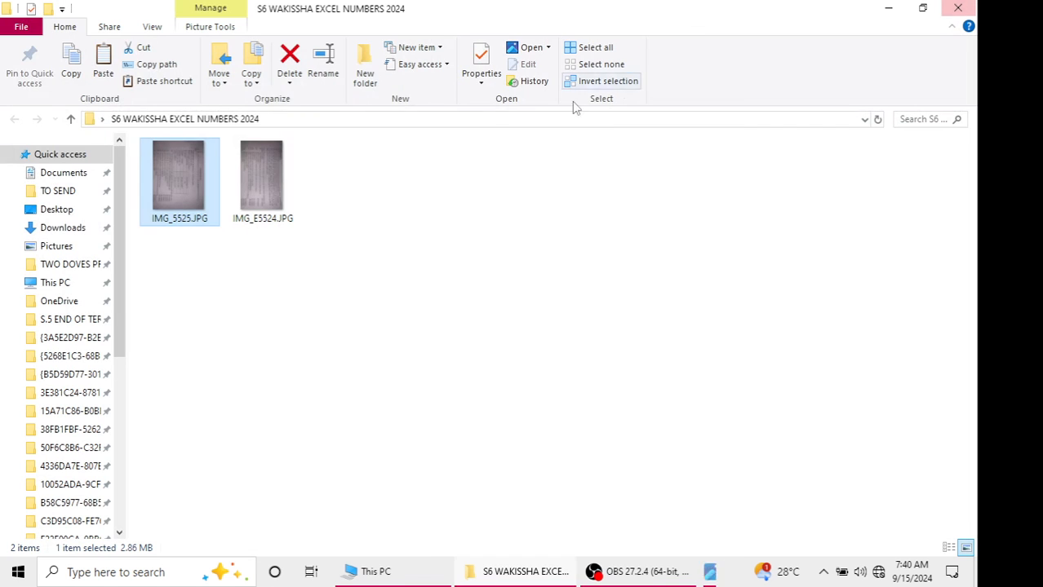
pyautogui.doubleClick(273, 198)
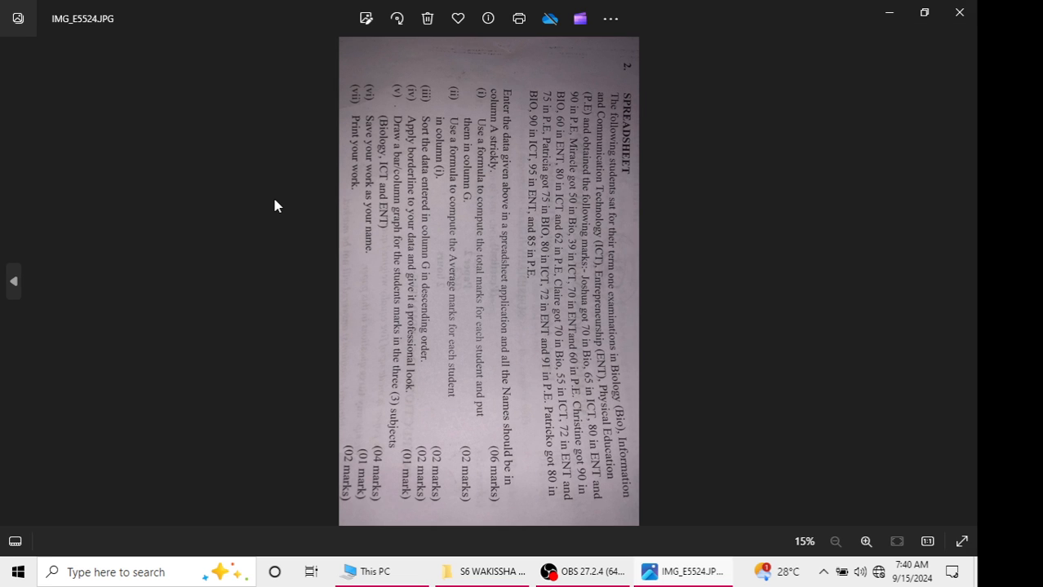
pyautogui.click(959, 12)
# Open IMG_5525.JPG, rotate it upright to read the spreadsheet question, and minimize it
pyautogui.doubleClick(214, 194)
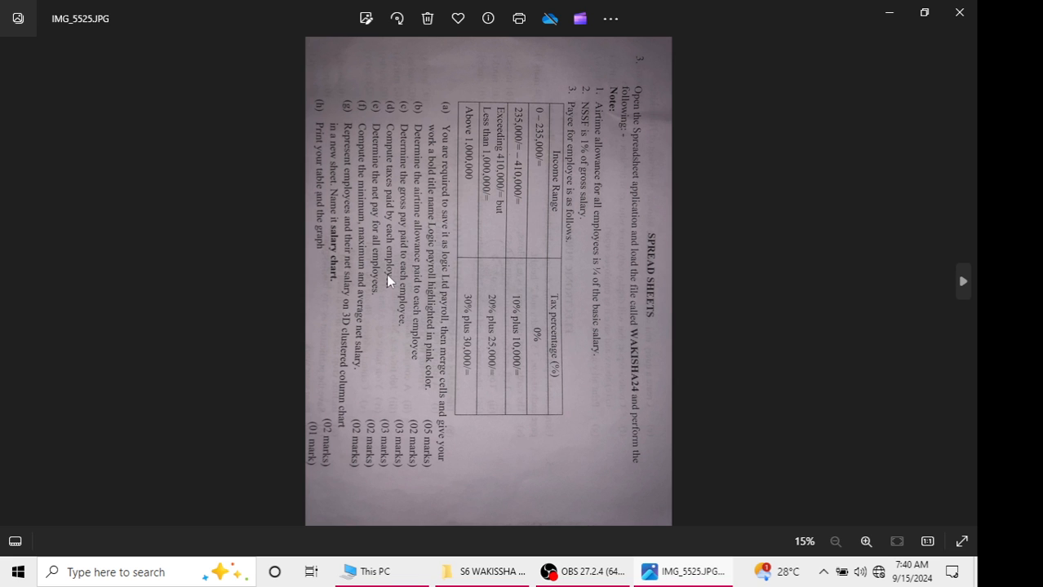
pyautogui.click(398, 18)
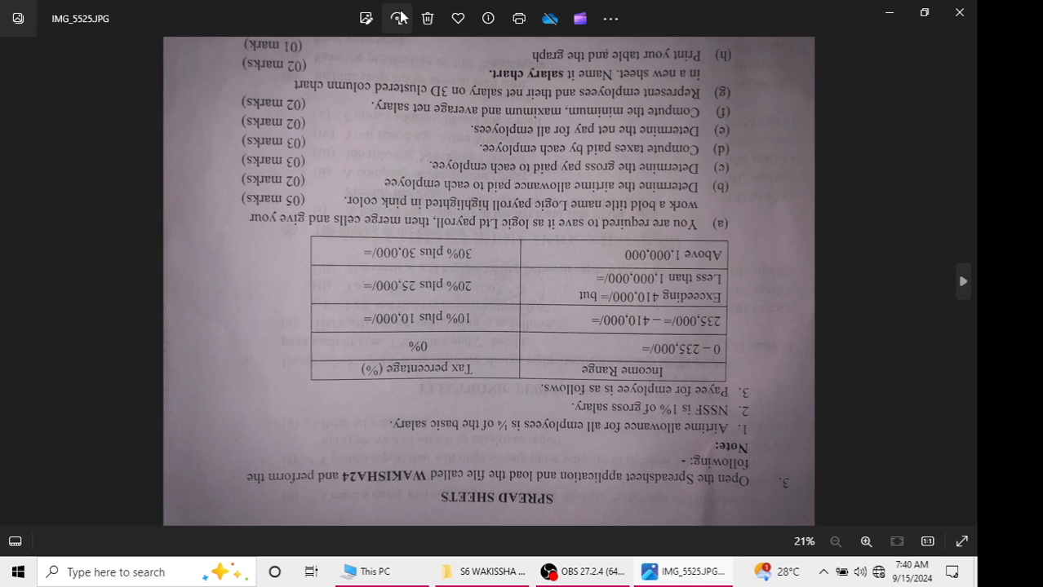
pyautogui.click(398, 18)
pyautogui.click(399, 18)
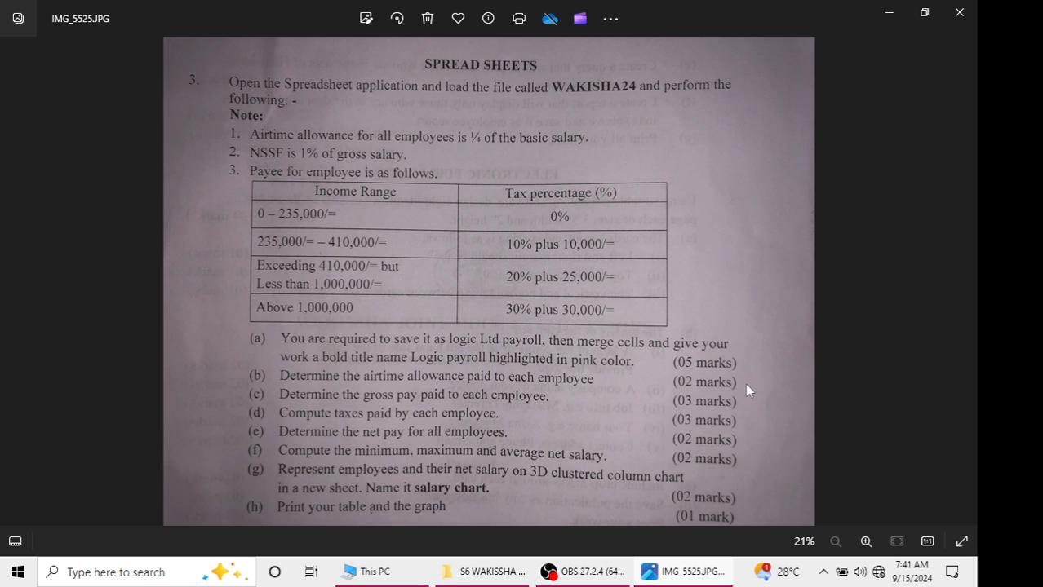
pyautogui.click(888, 11)
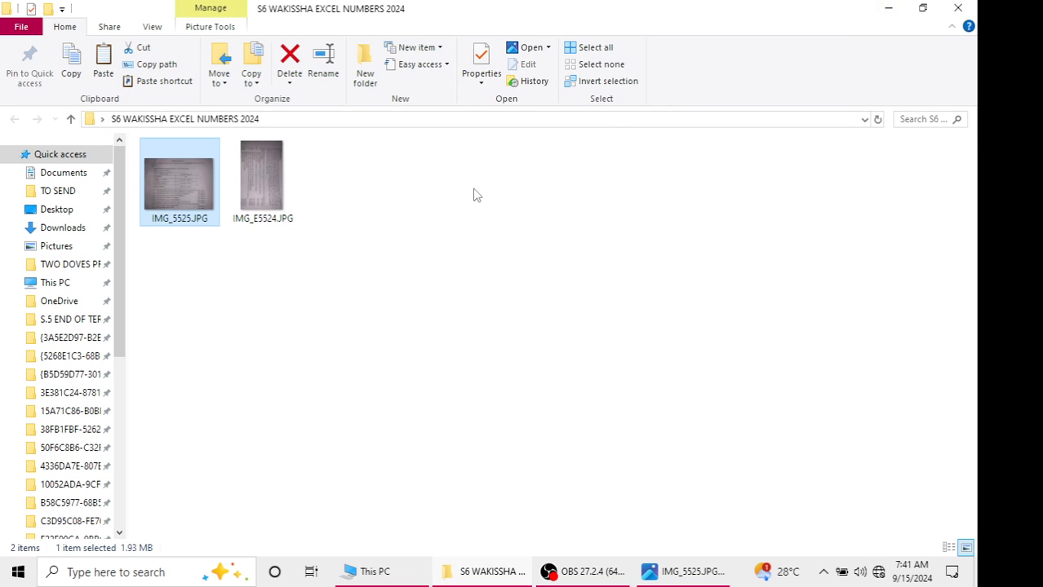
# Open the ICT UACE WAKISHA SUPPORT FILES 2024 folder from the desktop
pyautogui.click(887, 8)
pyautogui.doubleClick(534, 190)
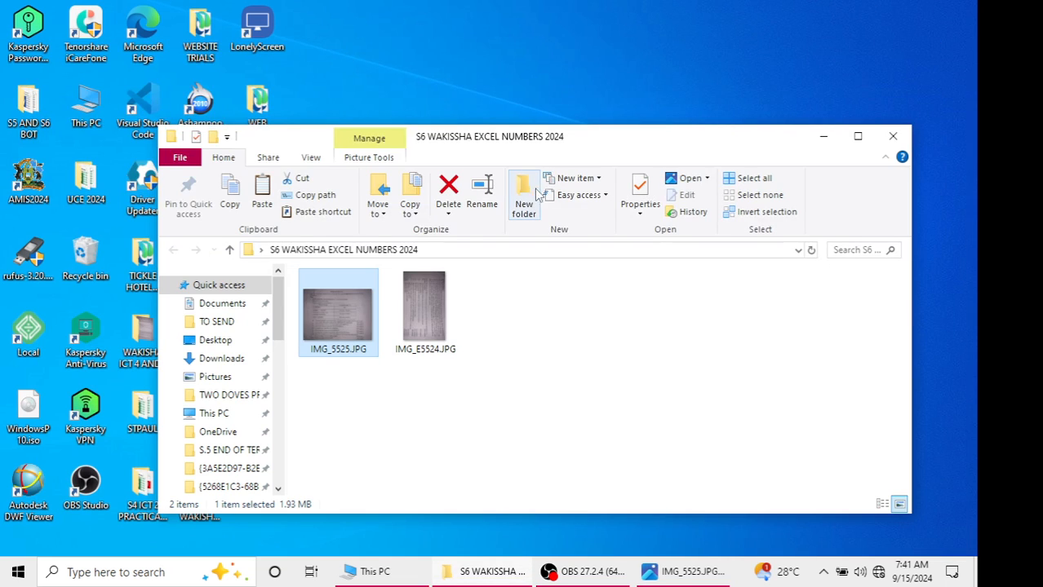
pyautogui.moveTo(708, 153); pyautogui.dragTo(743, 104)
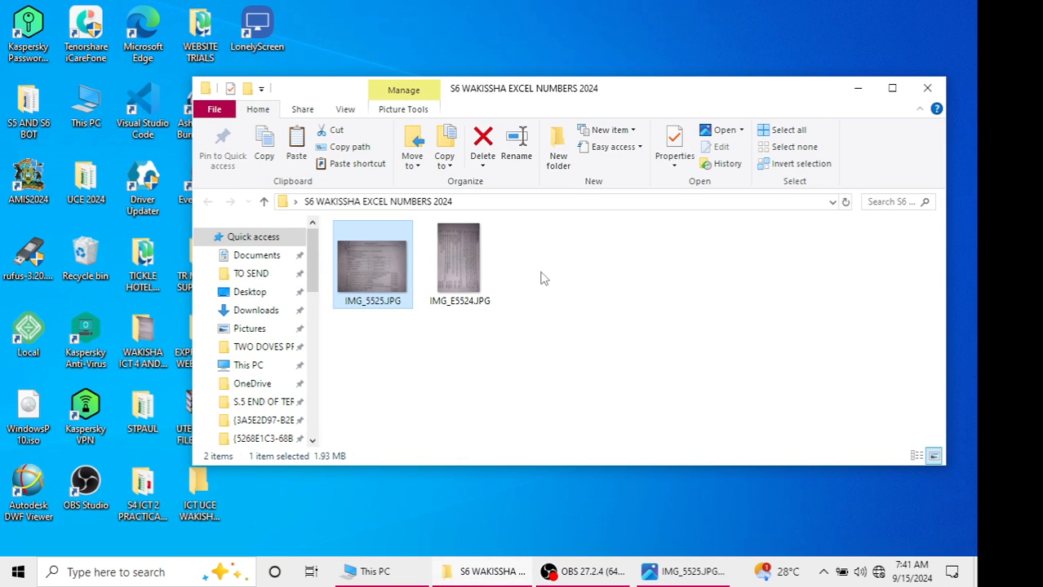
pyautogui.moveTo(662, 99); pyautogui.dragTo(744, 409)
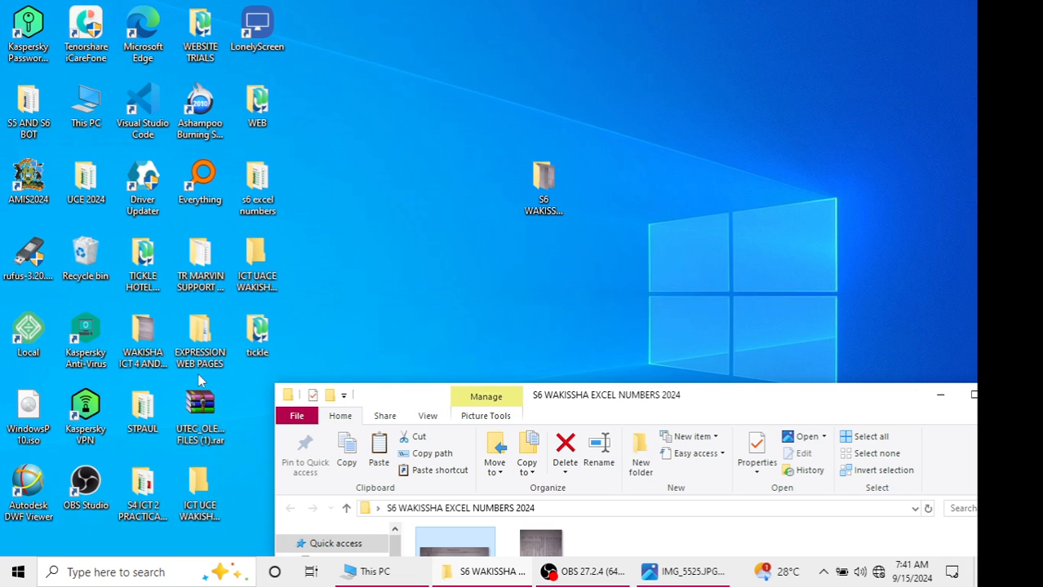
pyautogui.click(246, 275)
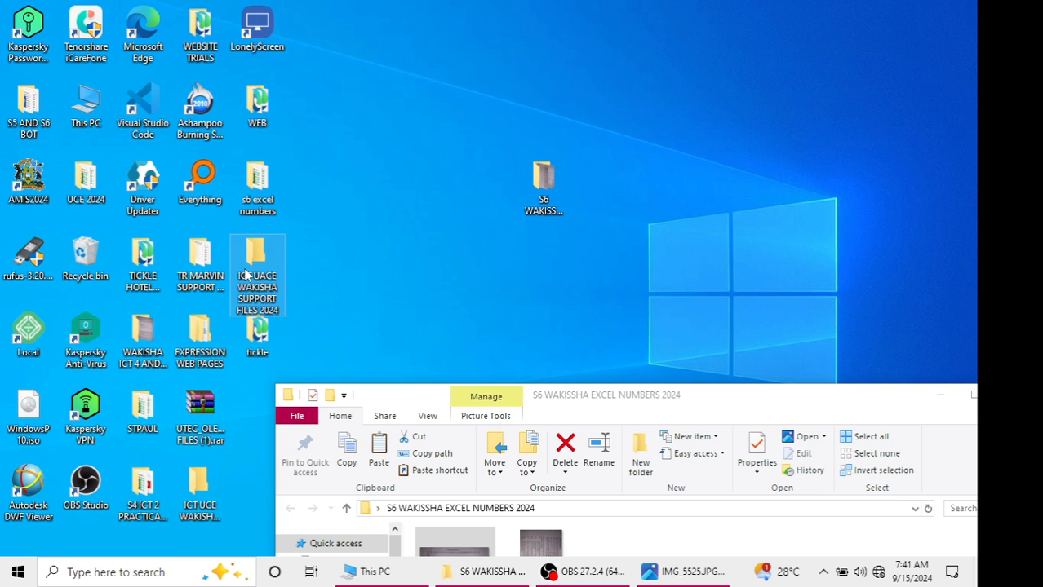
pyautogui.doubleClick(246, 276)
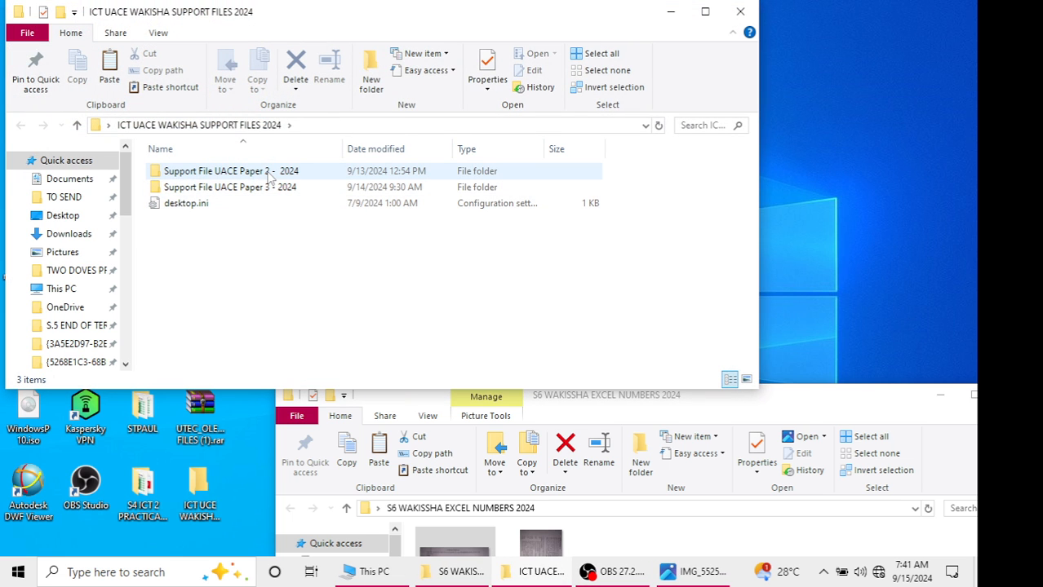
# Browse the support files and open the Support File UACE Paper 3 - 2024 folder
pyautogui.moveTo(272, 178)
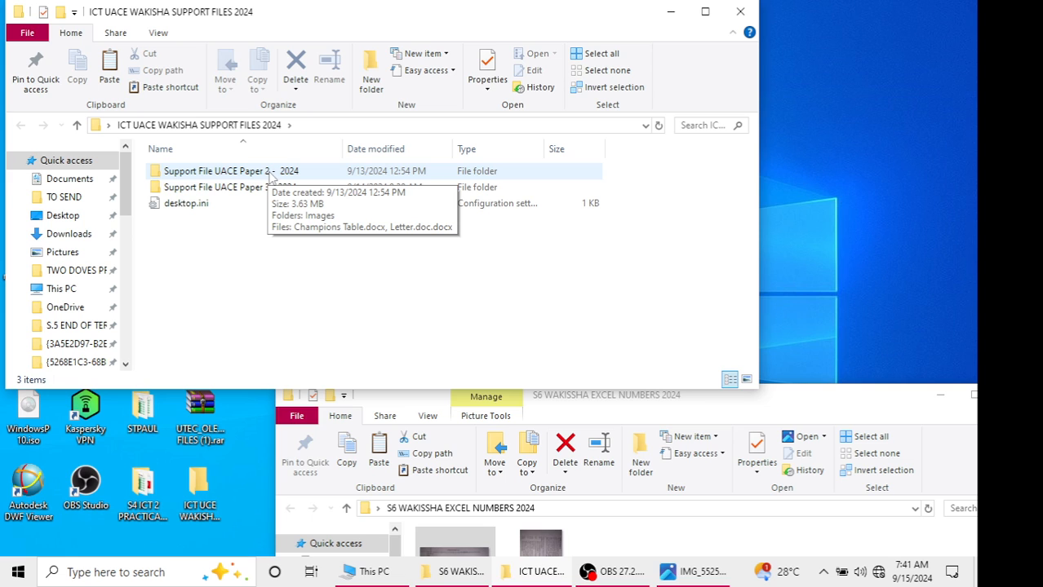
pyautogui.doubleClick(286, 173)
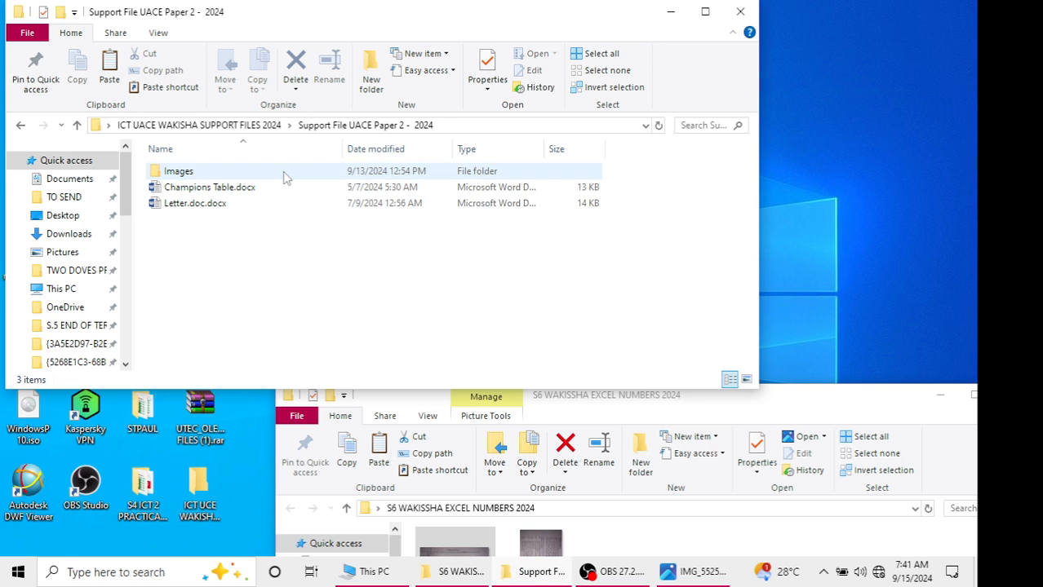
pyautogui.click(21, 125)
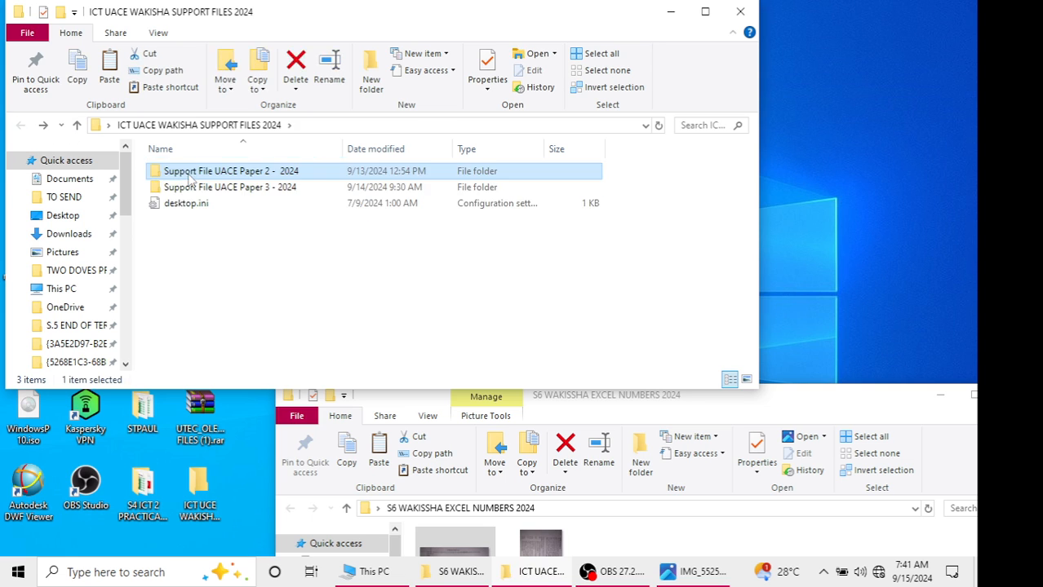
pyautogui.doubleClick(196, 187)
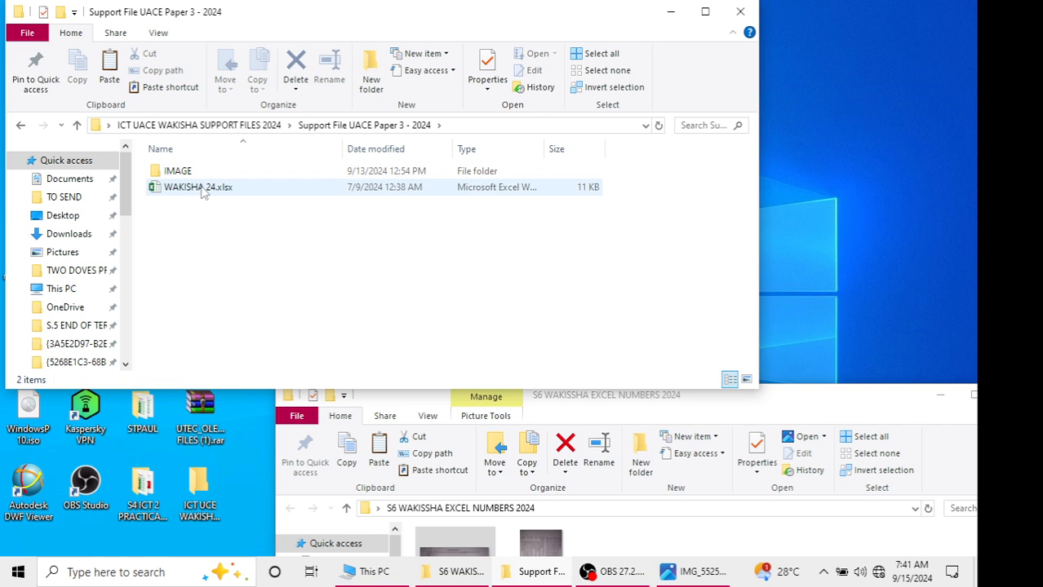
# Copy WAKISHA 24.xlsx from the Paper 3 support folder into the S6 WAKISSHA EXCEL NUMBERS 2024 folder
pyautogui.click(203, 191)
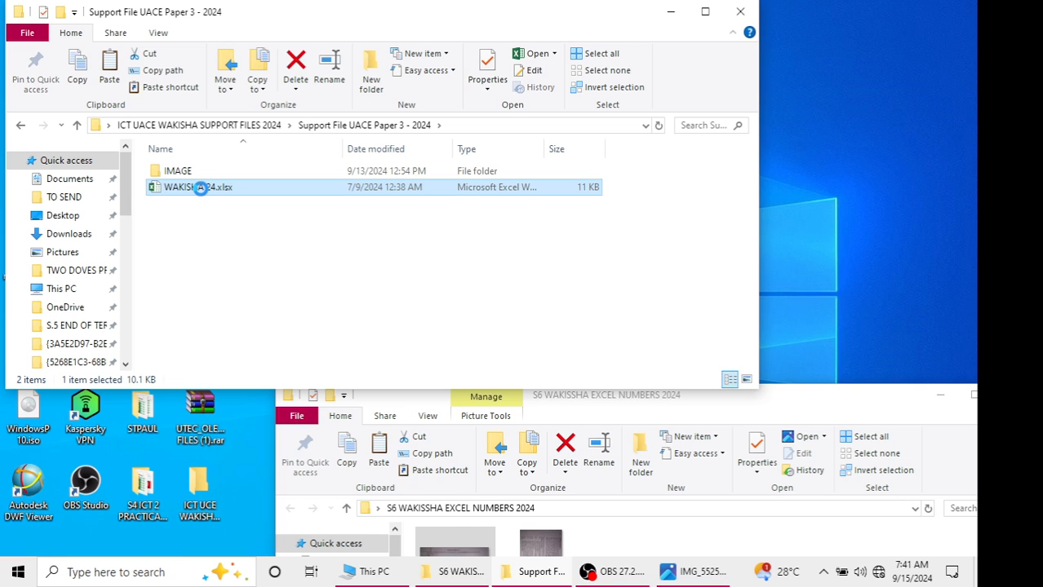
pyautogui.rightClick(201, 190)
pyautogui.click(238, 466)
pyautogui.click(671, 13)
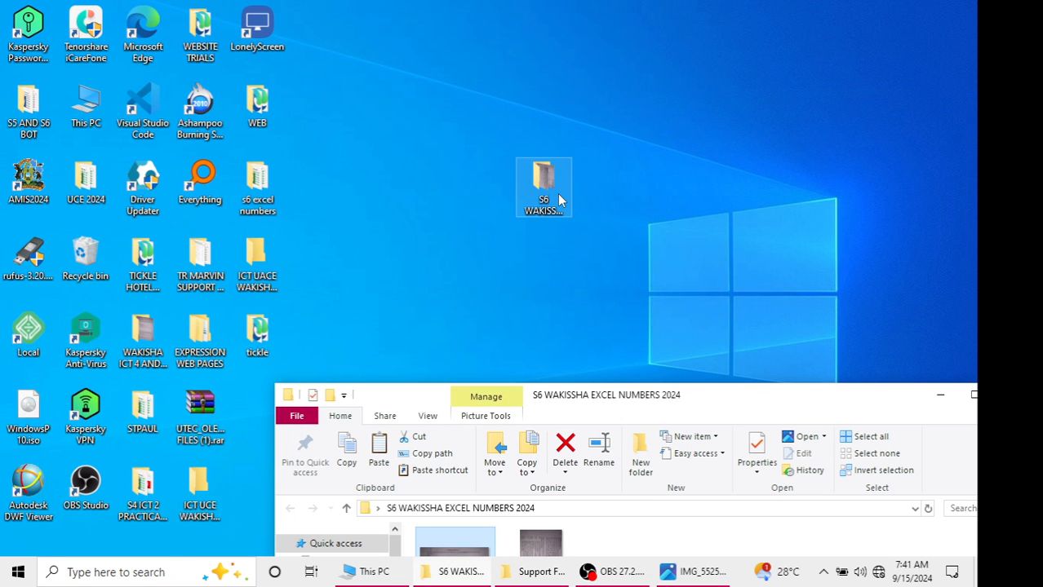
pyautogui.click(973, 395)
pyautogui.rightClick(275, 242)
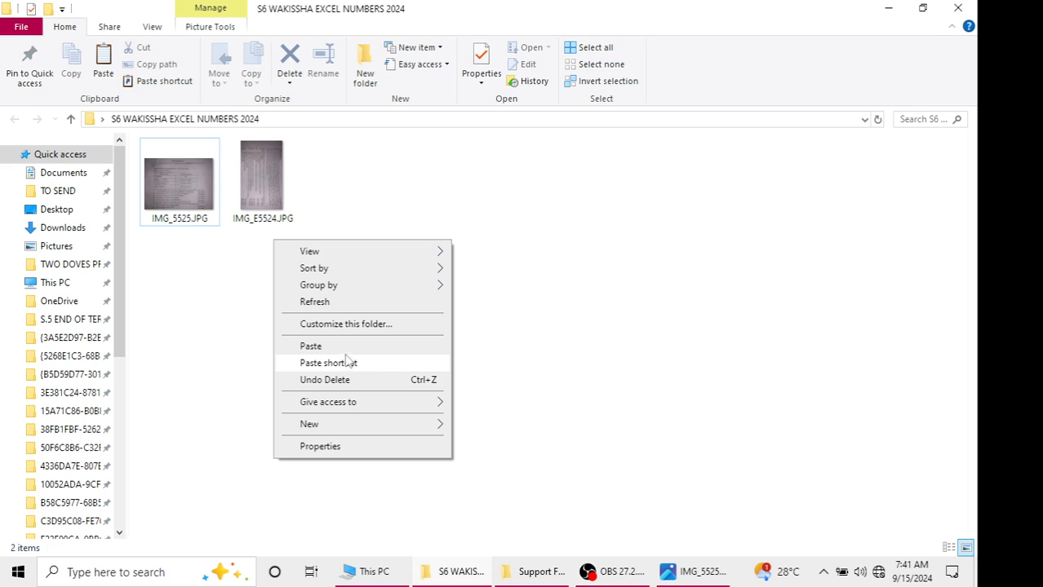
pyautogui.click(346, 350)
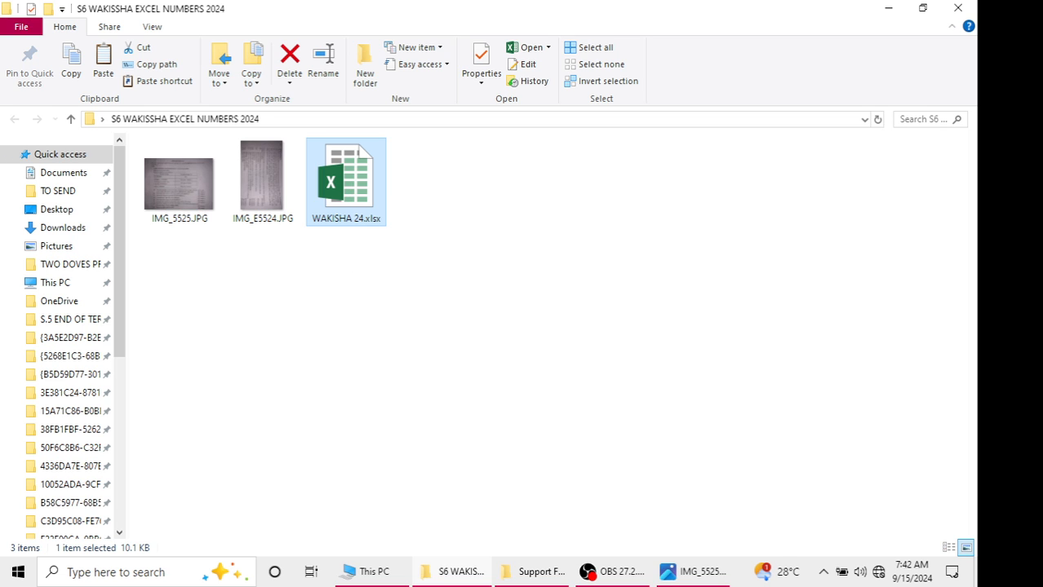
# Close the extra File Explorer windows and open WAKISHA 24.xlsx in Excel
pyautogui.click(687, 573)
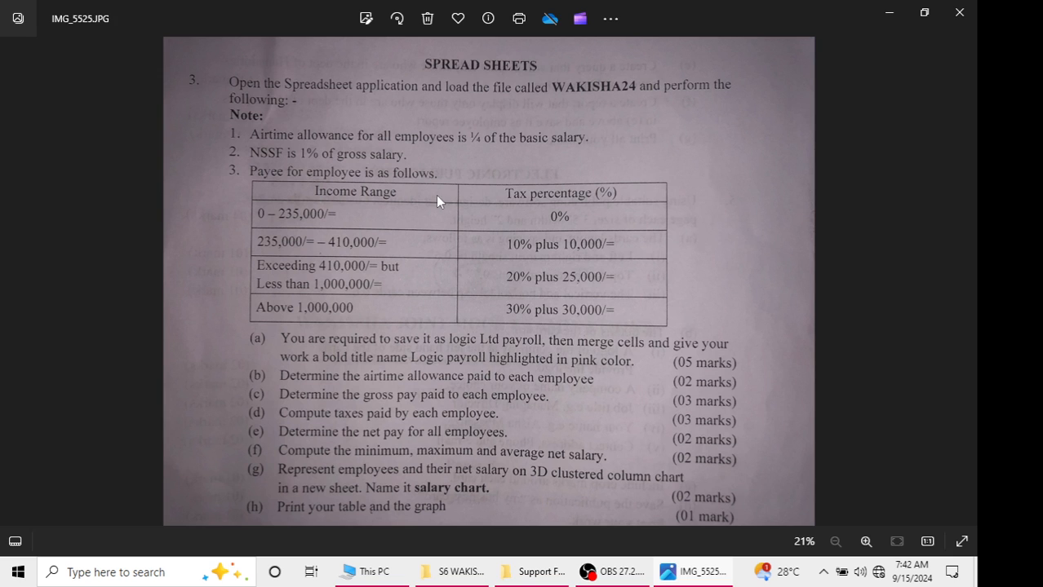
pyautogui.click(883, 10)
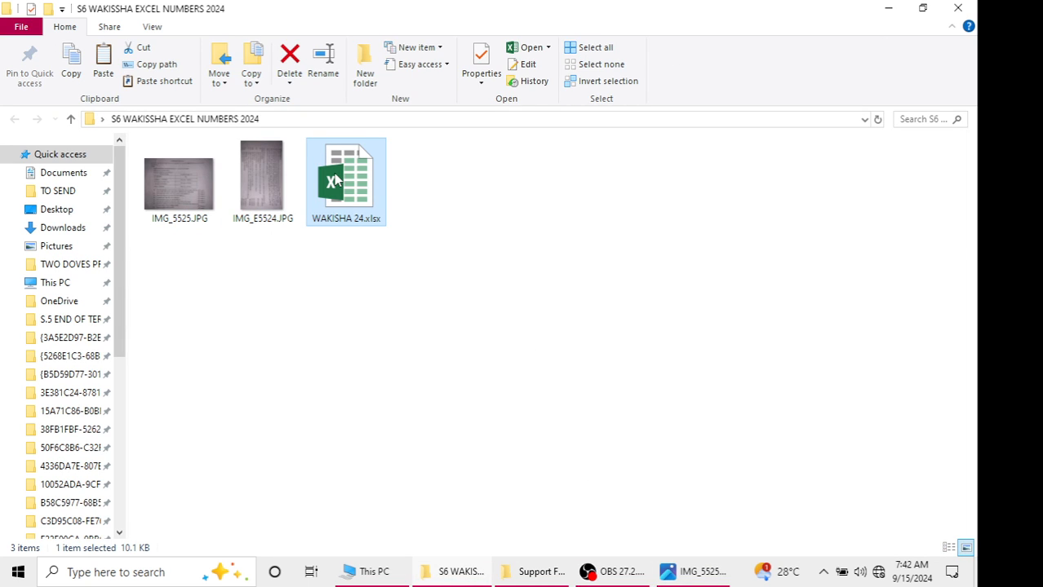
pyautogui.click(547, 574)
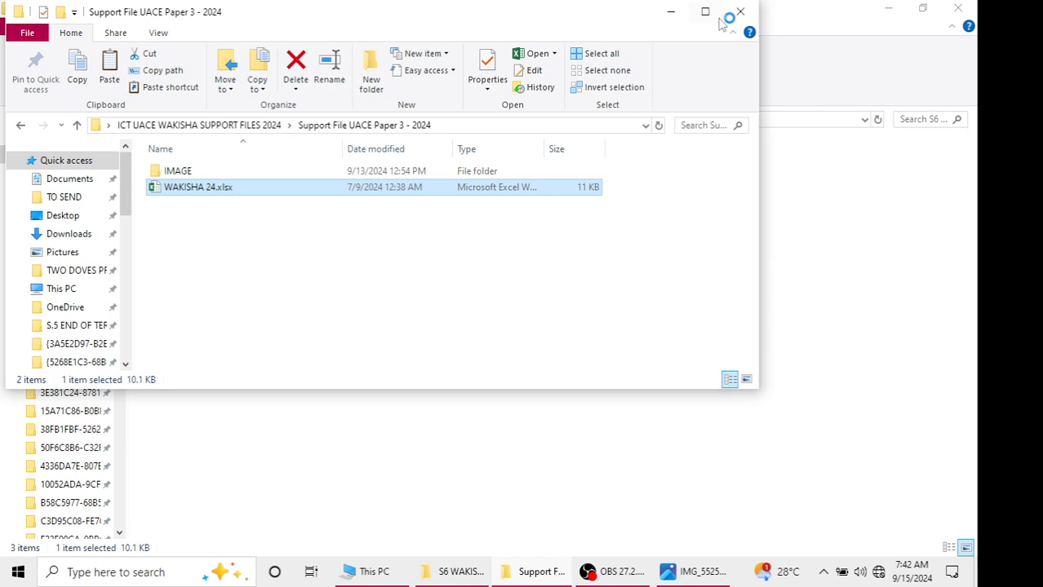
pyautogui.click(730, 15)
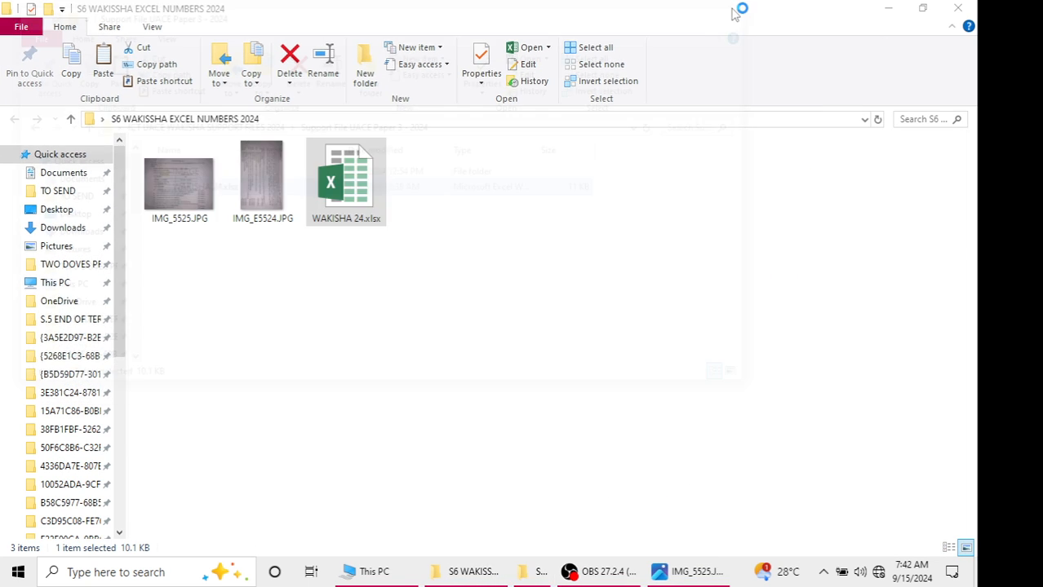
pyautogui.click(464, 579)
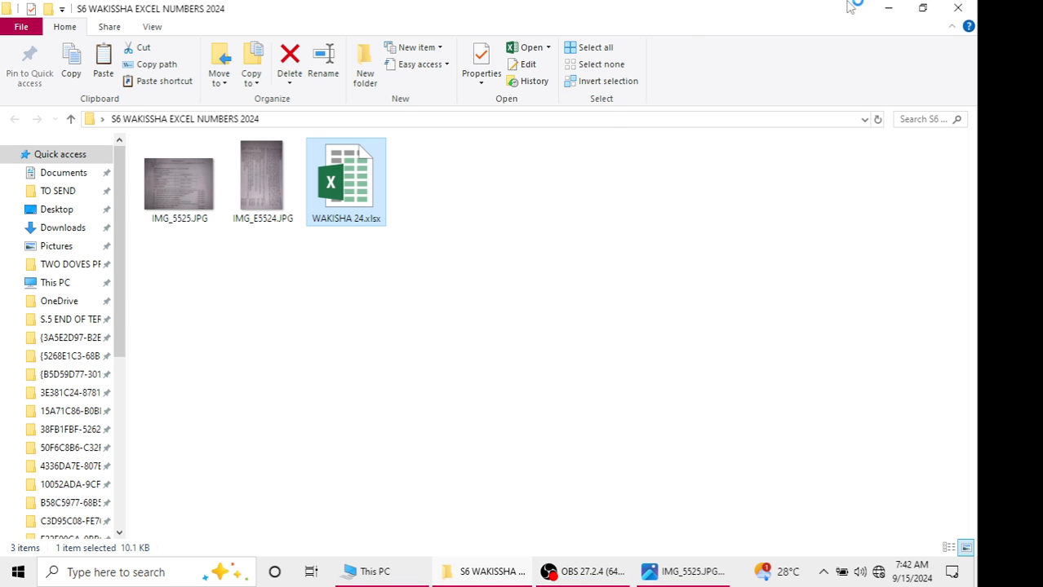
pyautogui.click(957, 7)
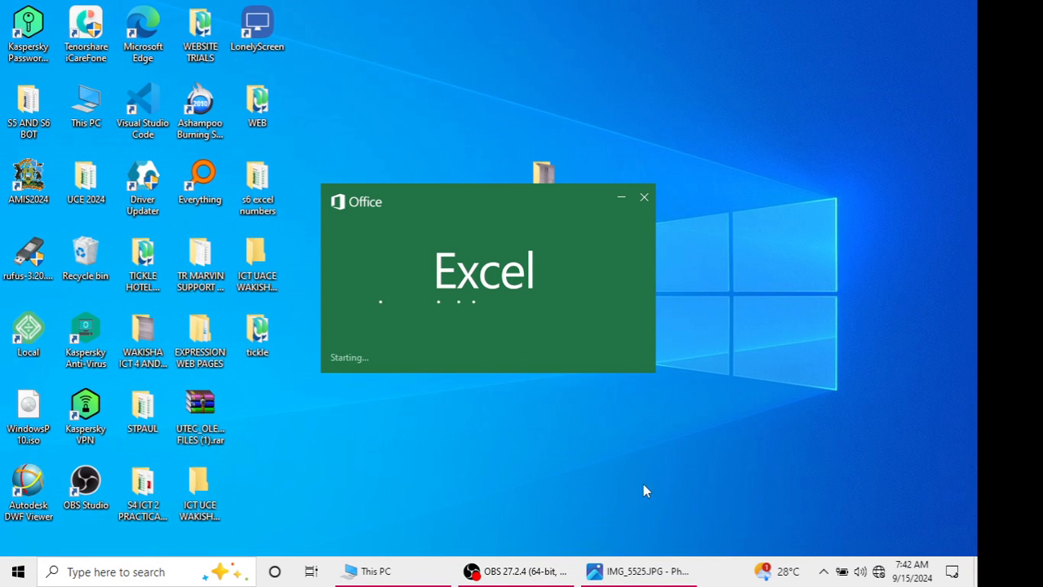
pyautogui.click(371, 572)
pyautogui.click(971, 7)
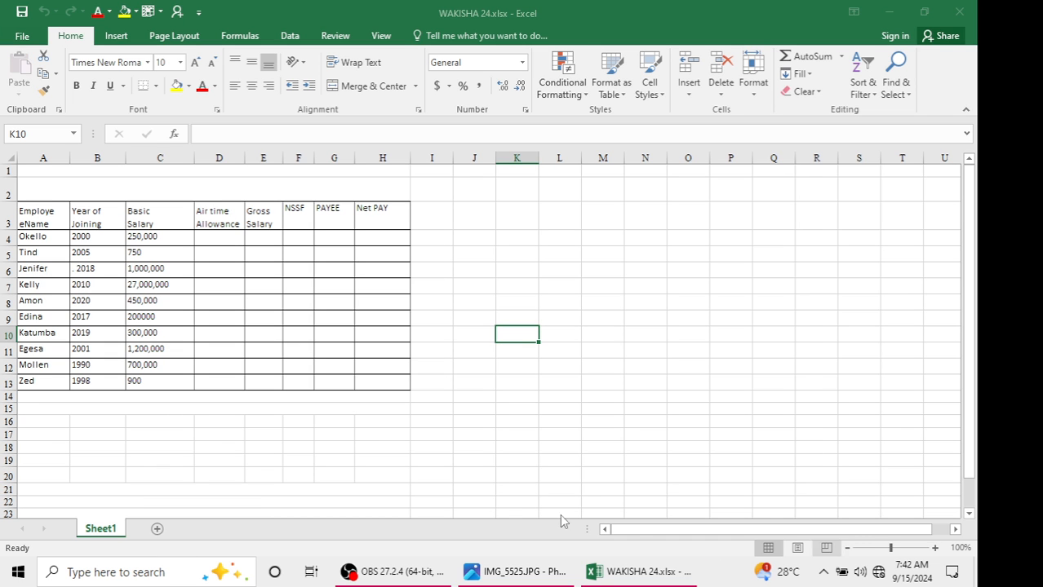
# Zoom the worksheet to 130% and select cell D4 under Air time Allowance
pyautogui.click(514, 572)
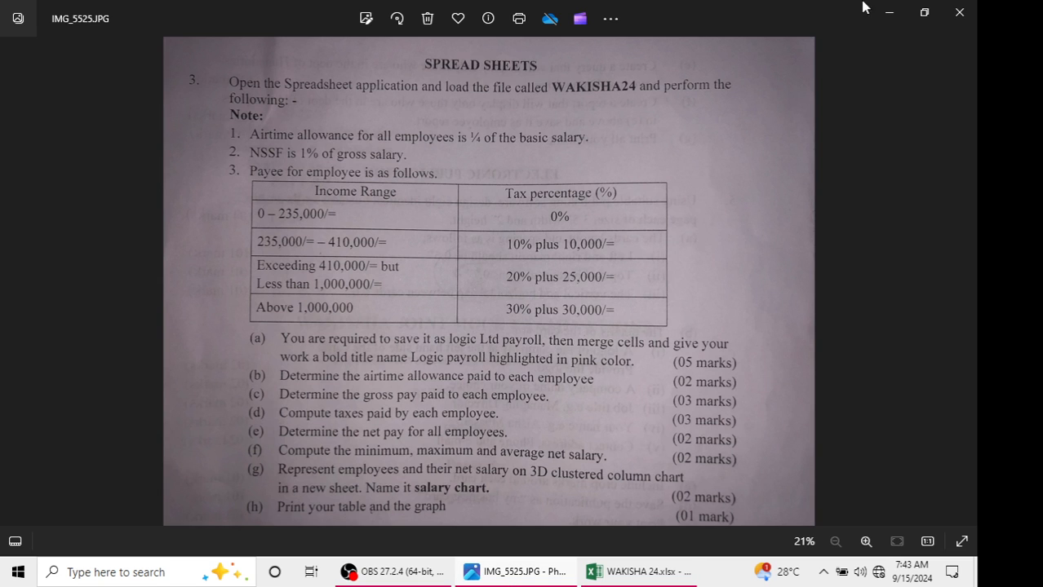
pyautogui.click(889, 12)
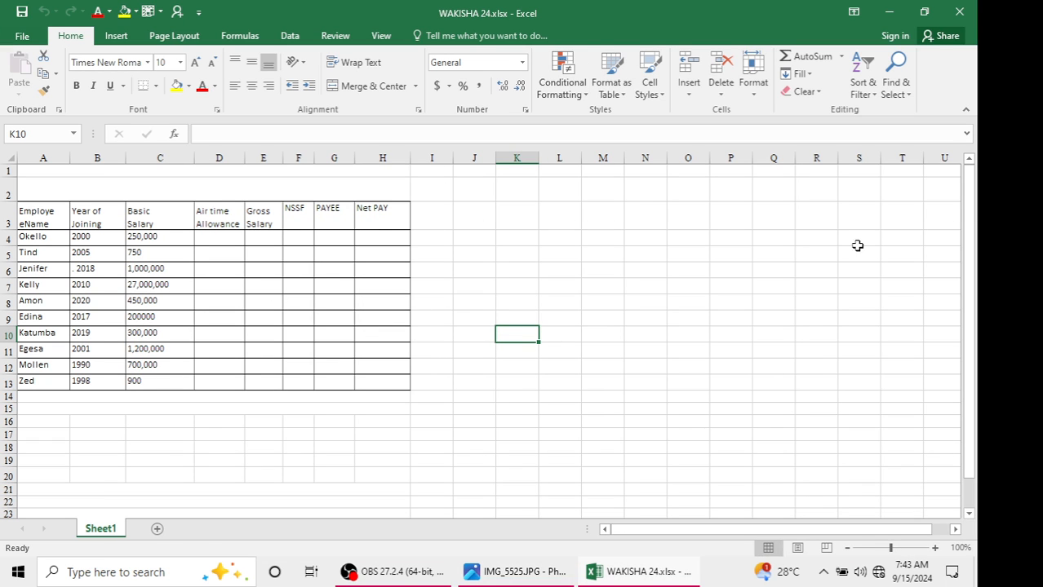
pyautogui.click(935, 548)
pyautogui.click(935, 548)
pyautogui.click(935, 548)
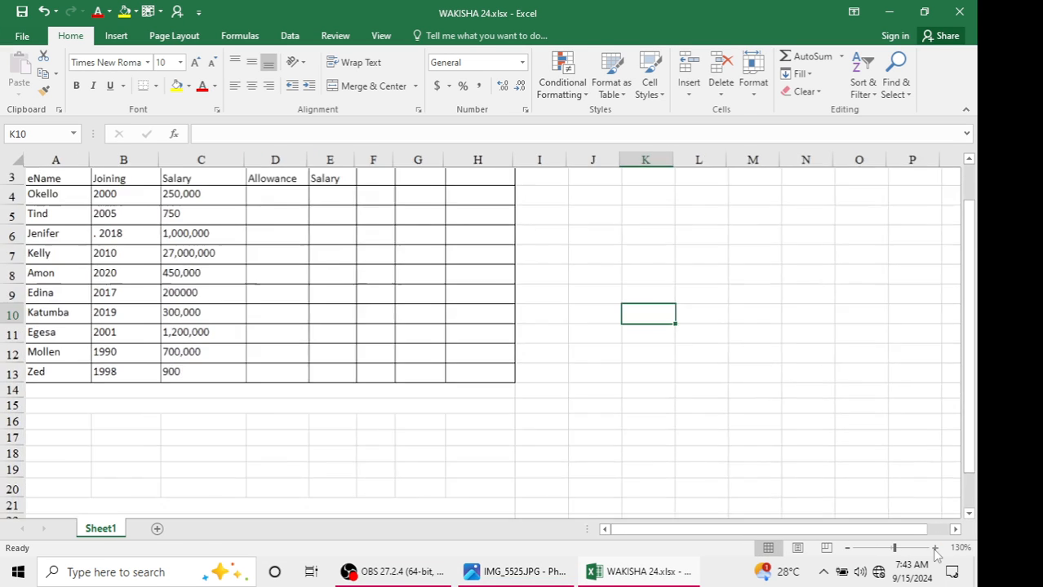
pyautogui.scroll(1, 570, 357)
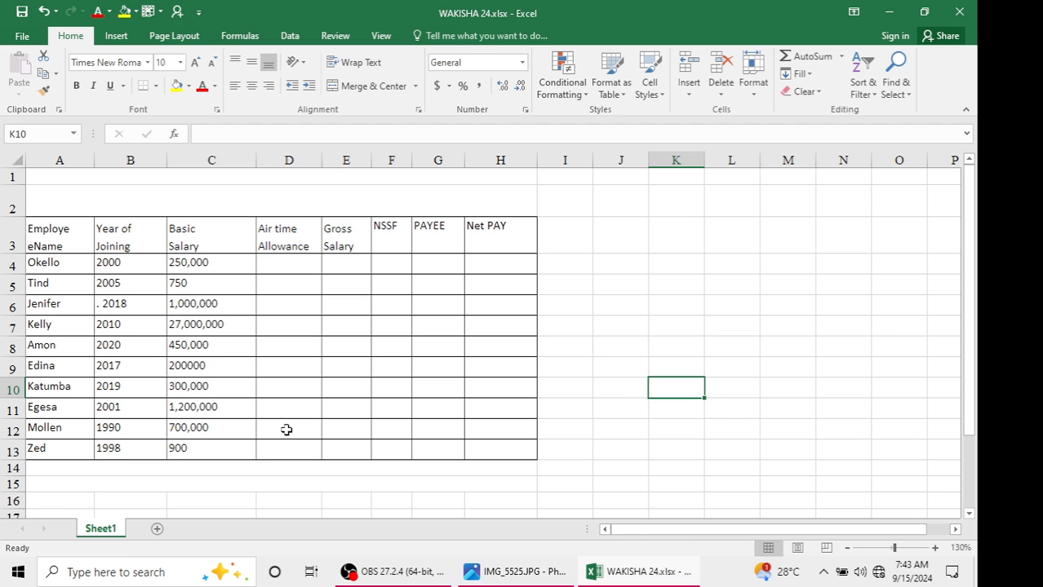
pyautogui.click(280, 279)
pyautogui.click(290, 259)
# Check the question paper's instruction for the airtime allowance and return to the worksheet
pyautogui.click(523, 574)
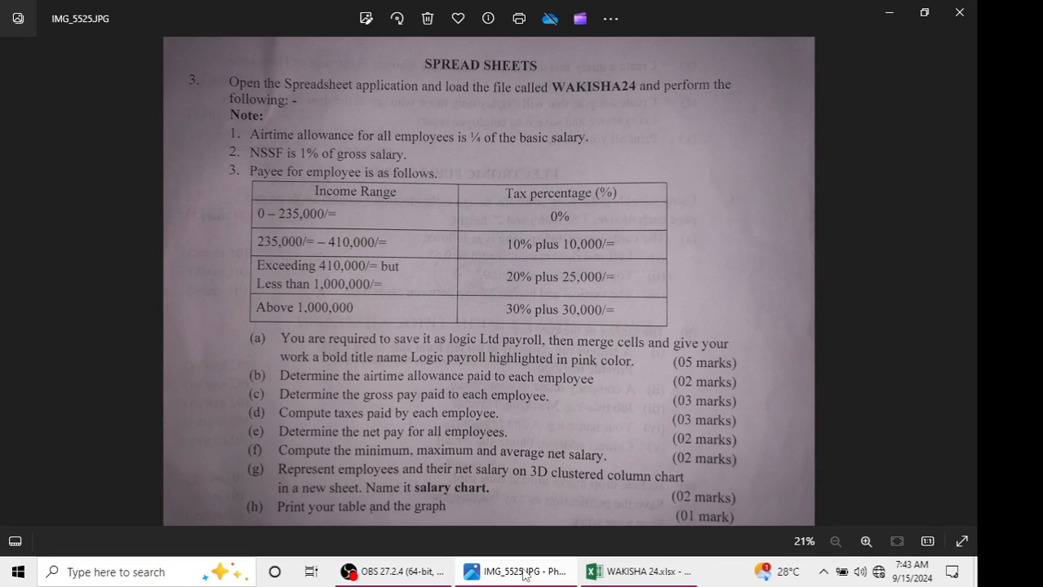
pyautogui.click(889, 11)
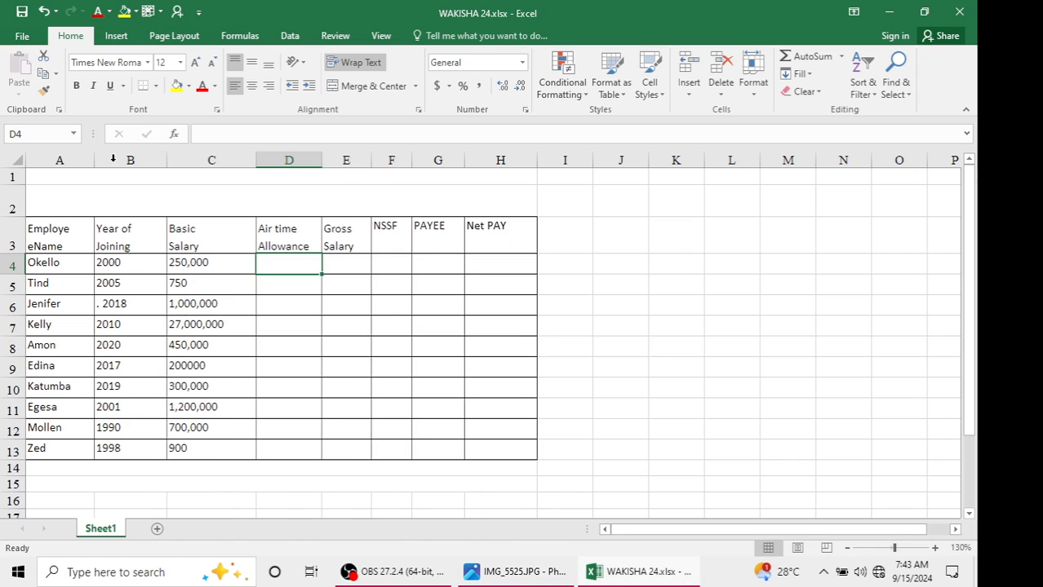
pyautogui.moveTo(196, 264); pyautogui.dragTo(210, 428)
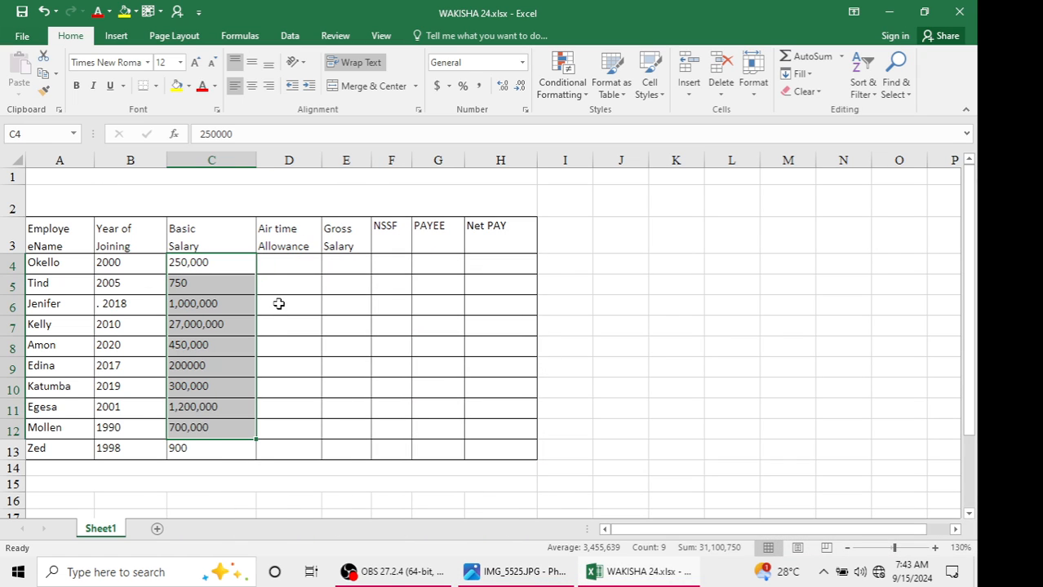
pyautogui.click(289, 272)
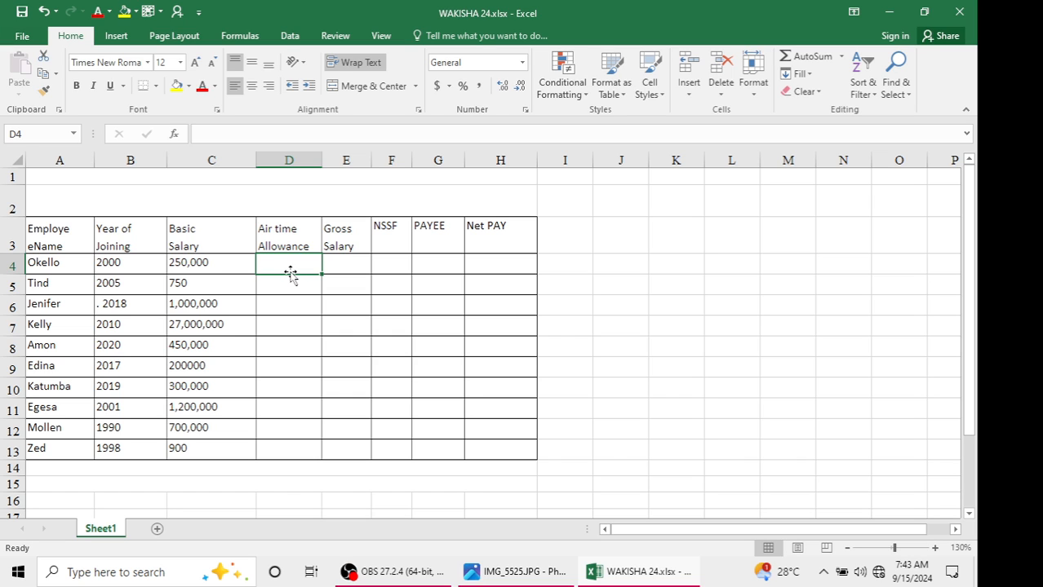
# Enter the formula =C4*1/4 in D4 for the airtime allowance and fill it down to D13
pyautogui.write('=')
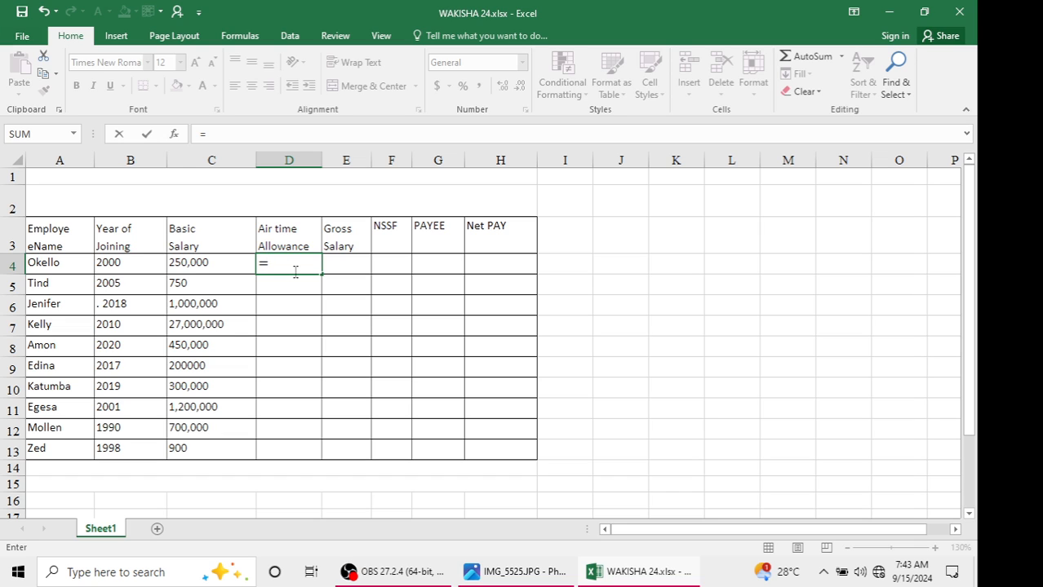
pyautogui.click(226, 265)
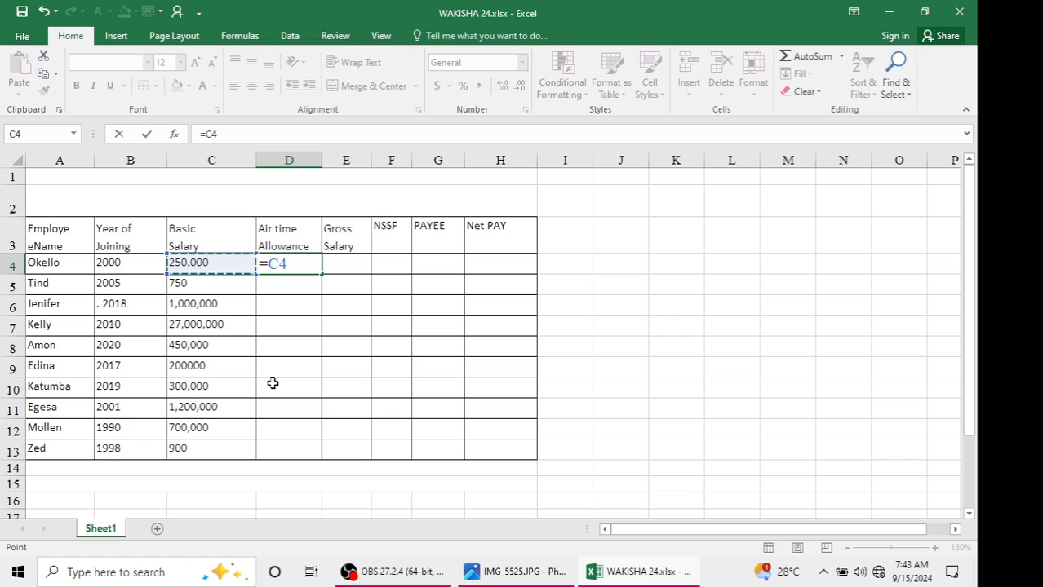
pyautogui.write('*')
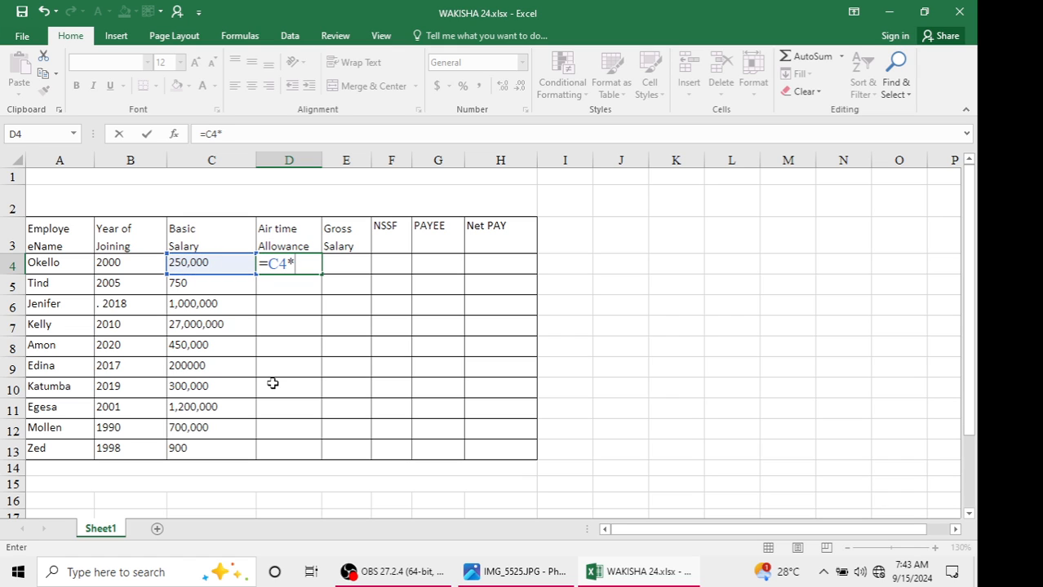
pyautogui.write('1/4')
pyautogui.press('Return')
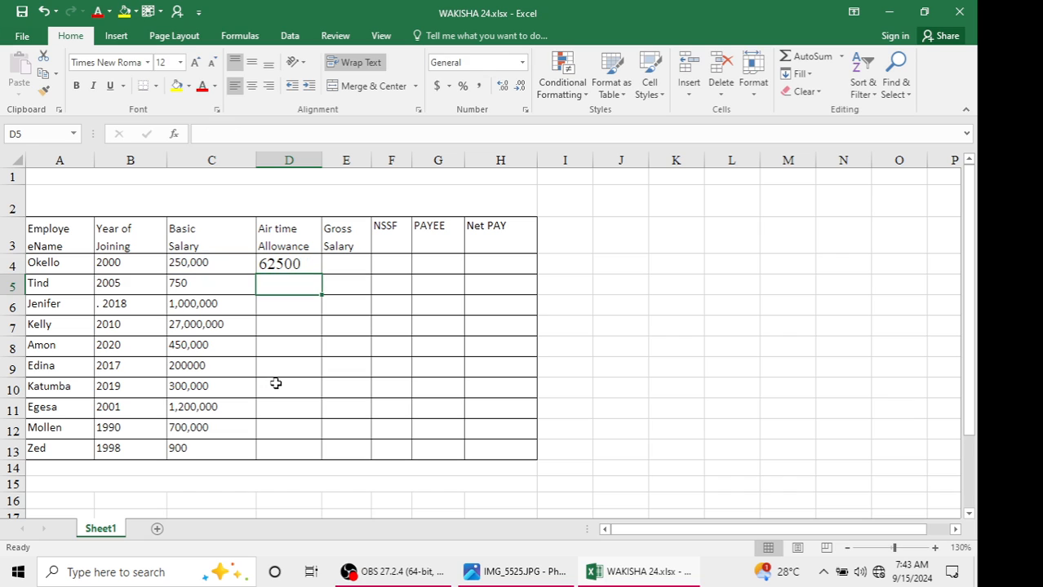
pyautogui.click(279, 263)
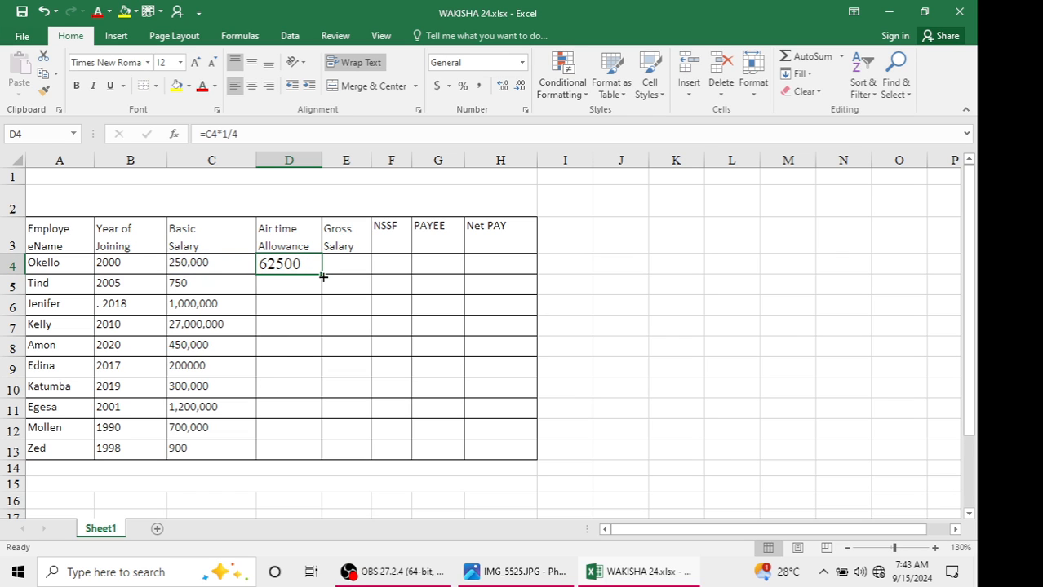
pyautogui.moveTo(323, 278); pyautogui.dragTo(316, 459)
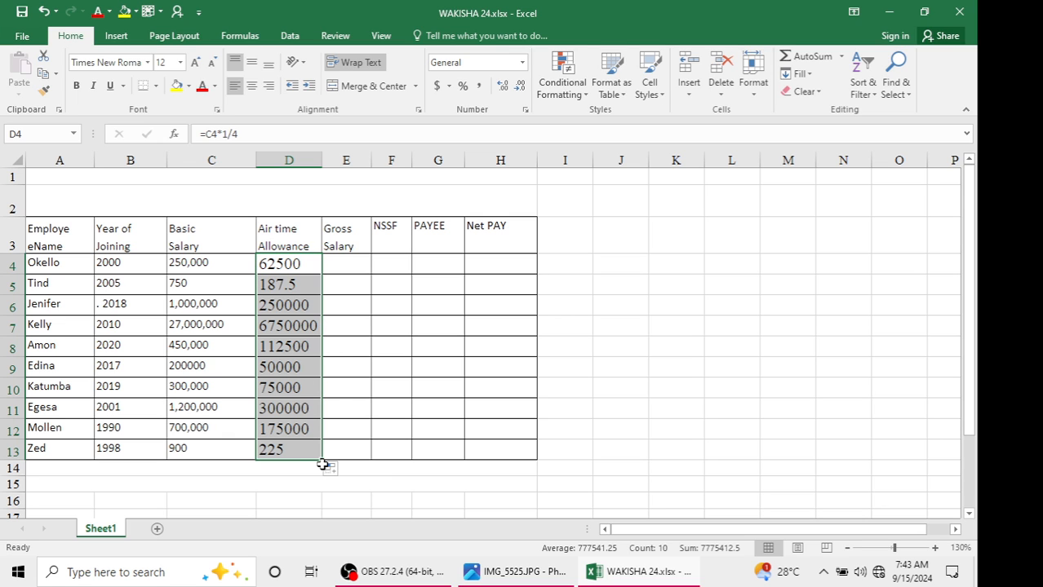
# Rewrite the airtime allowance formula in D4 as =PRODUCT(C4*1/4)
pyautogui.click(281, 267)
pyautogui.doubleClick(281, 267)
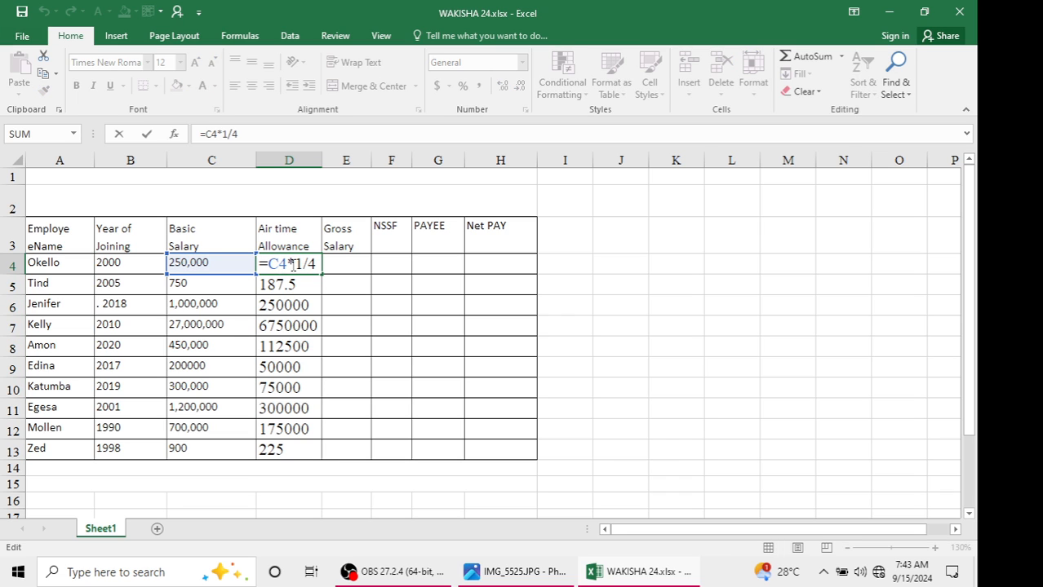
pyautogui.press('BackSpace')
pyautogui.press('BackSpace')
pyautogui.press('BackSpace')
pyautogui.press('BackSpace')
pyautogui.press('BackSpace')
pyautogui.press('BackSpace')
pyautogui.press('BackSpace')
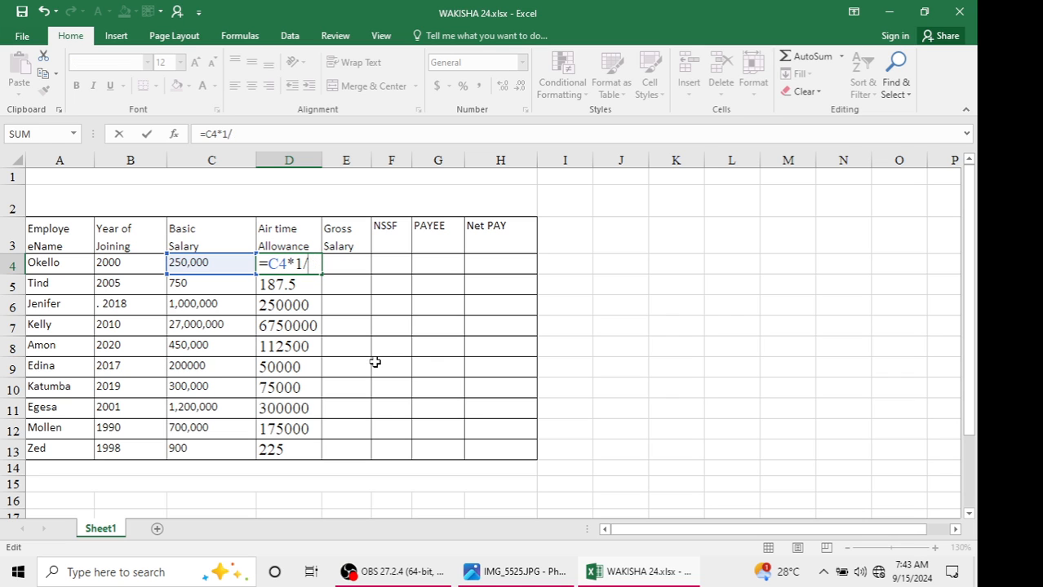
pyautogui.write('=')
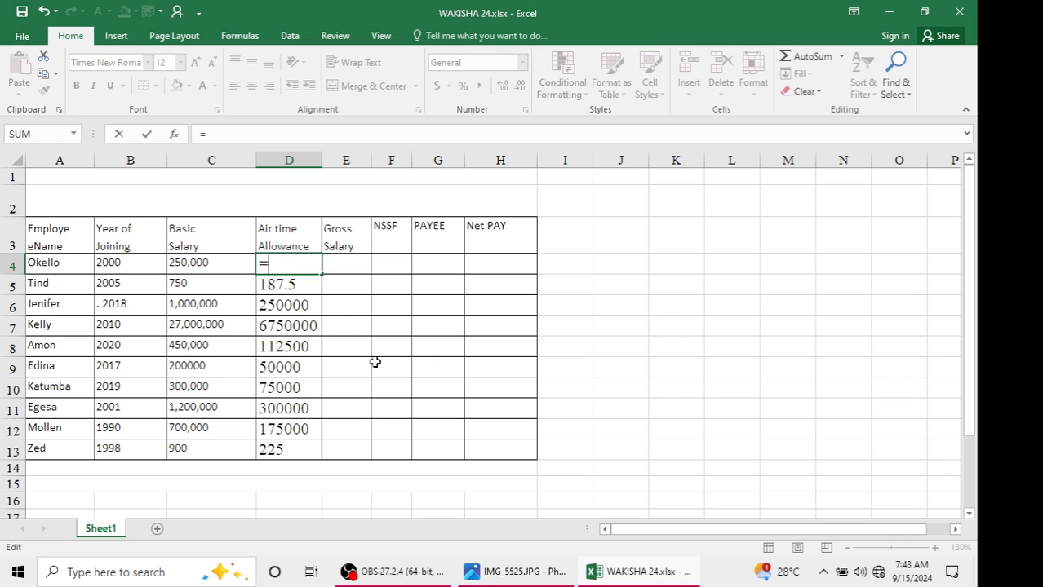
pyautogui.write('PRODU')
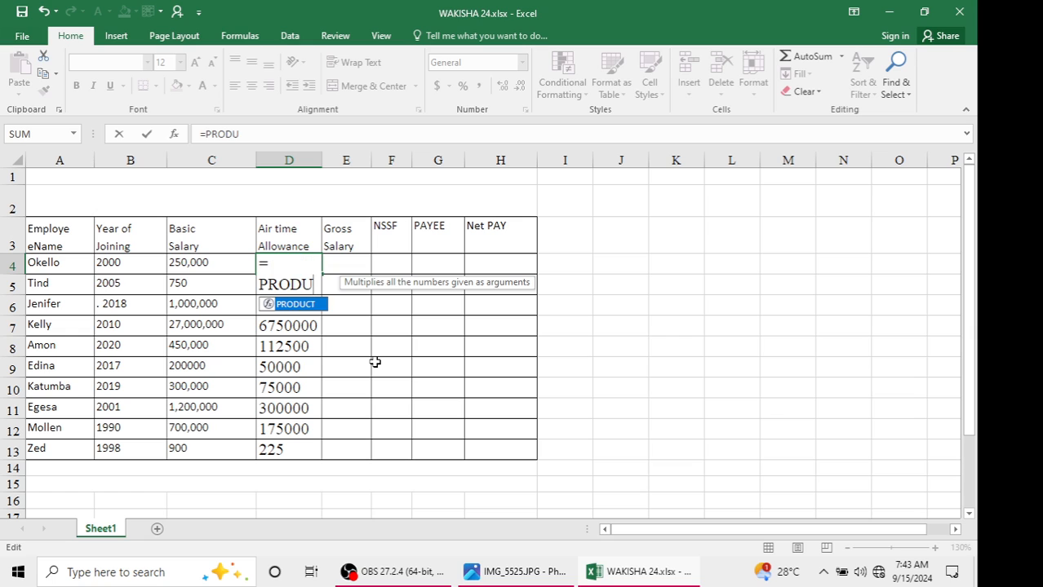
pyautogui.write('CT(')
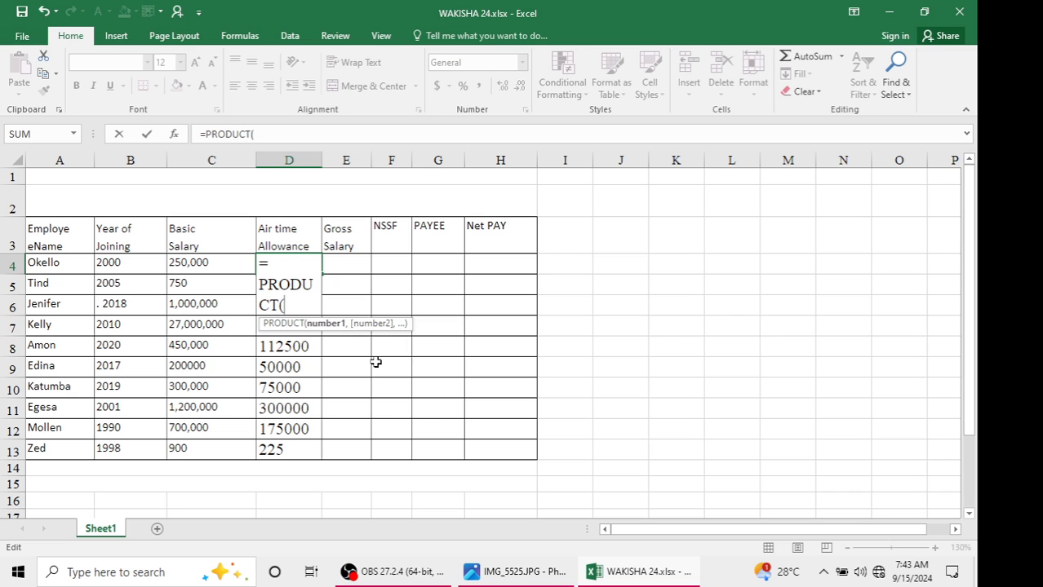
pyautogui.write('C4')
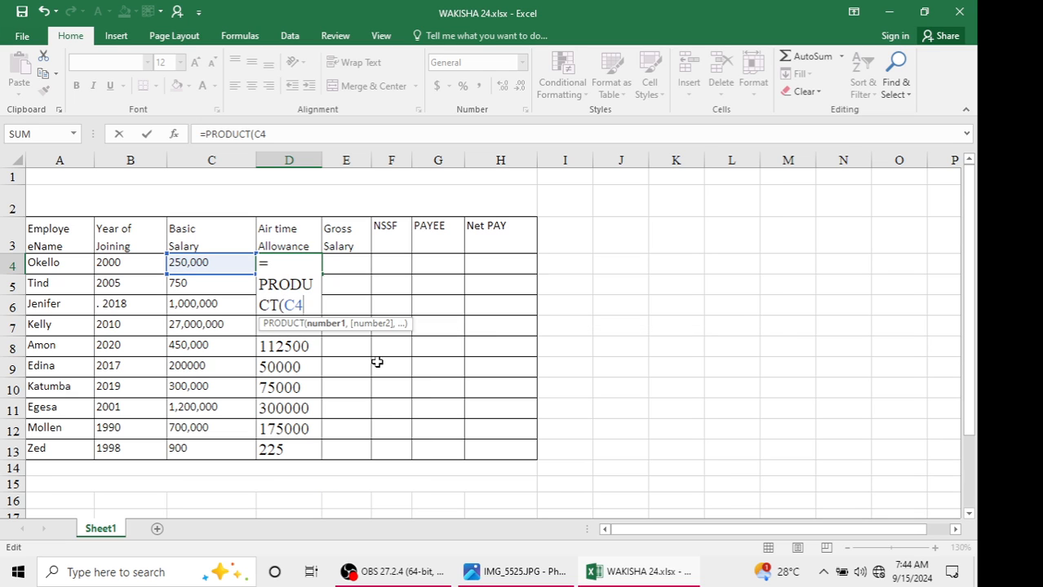
pyautogui.write('*1/4')
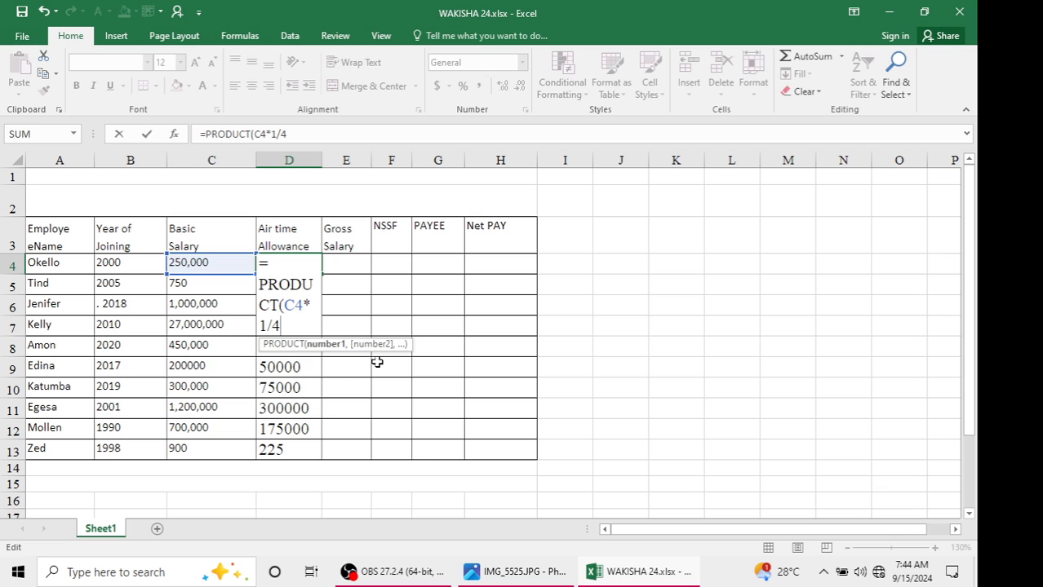
pyautogui.write(')')
pyautogui.press('Return')
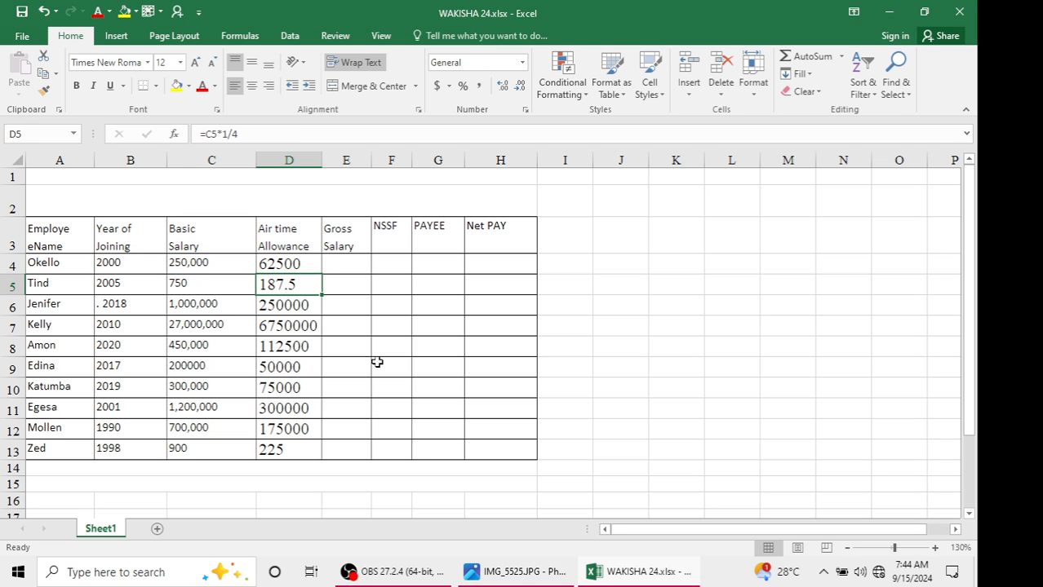
pyautogui.click(311, 269)
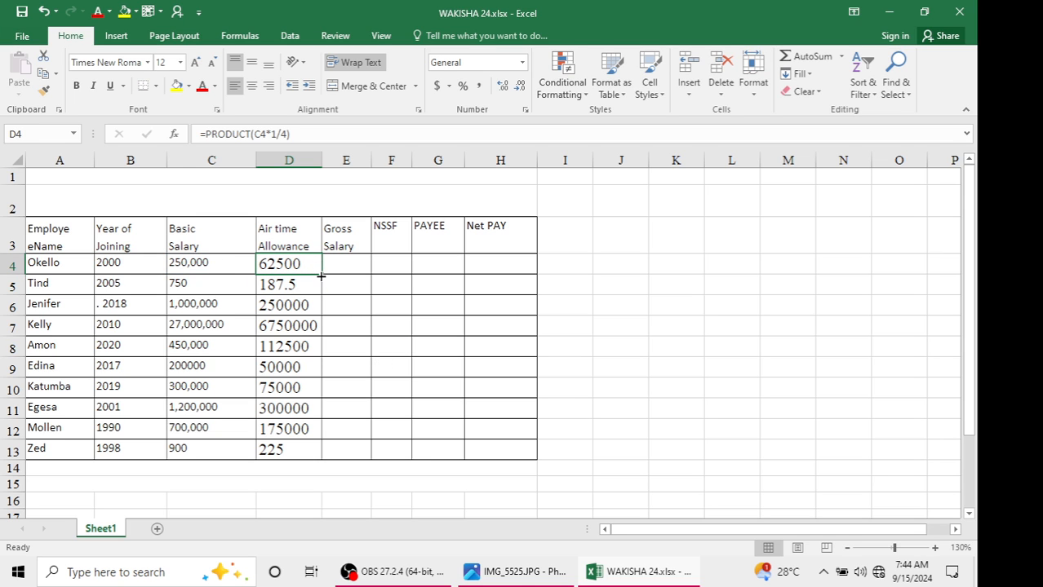
pyautogui.moveTo(321, 273); pyautogui.dragTo(308, 457)
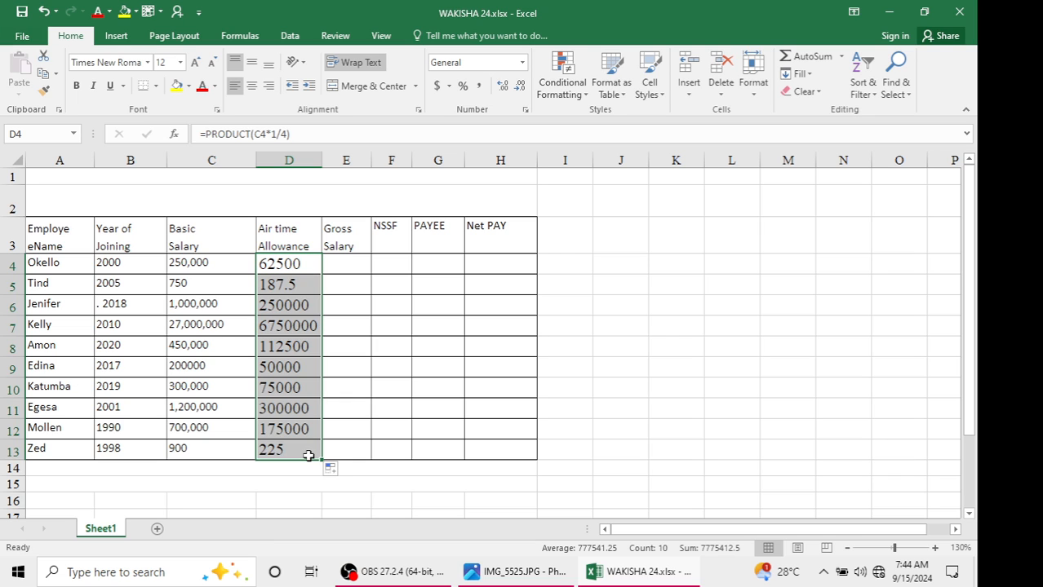
pyautogui.hotkey('ctrl', 'z')
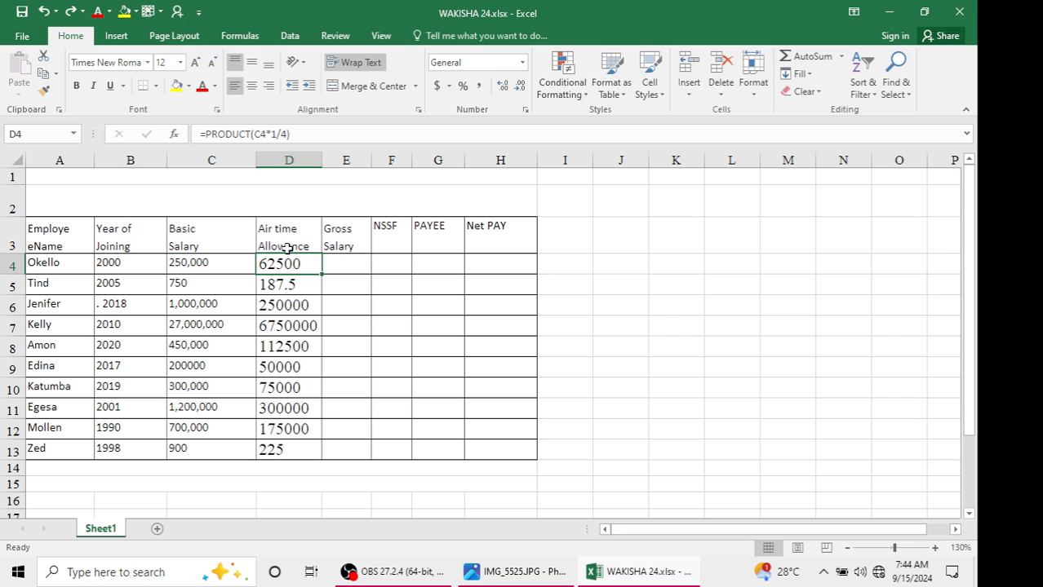
# Review the NSSF and gross pay notes on the question paper alongside the salary and allowance cells
pyautogui.click(304, 283)
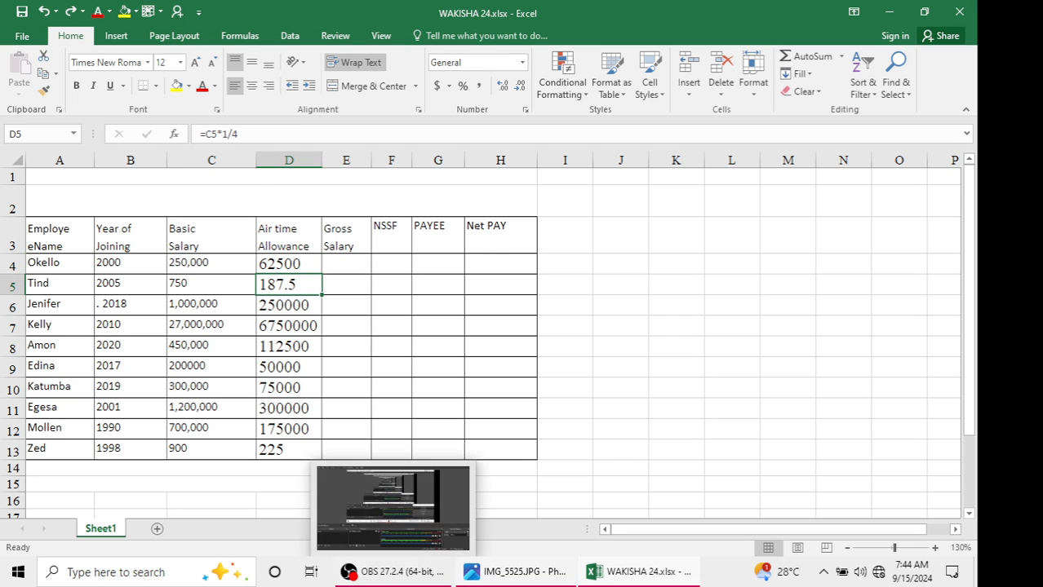
pyautogui.click(478, 576)
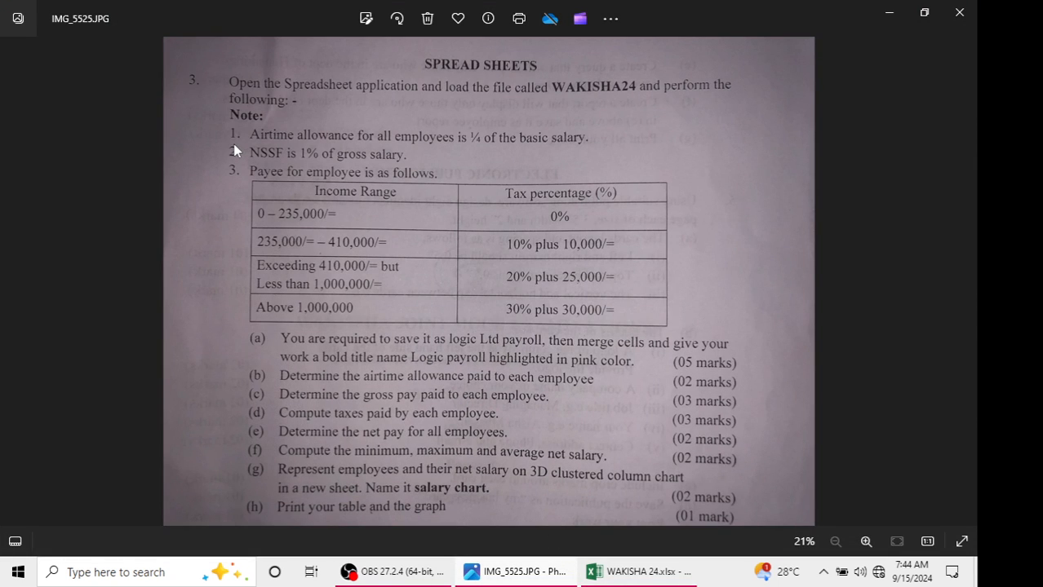
pyautogui.click(880, 12)
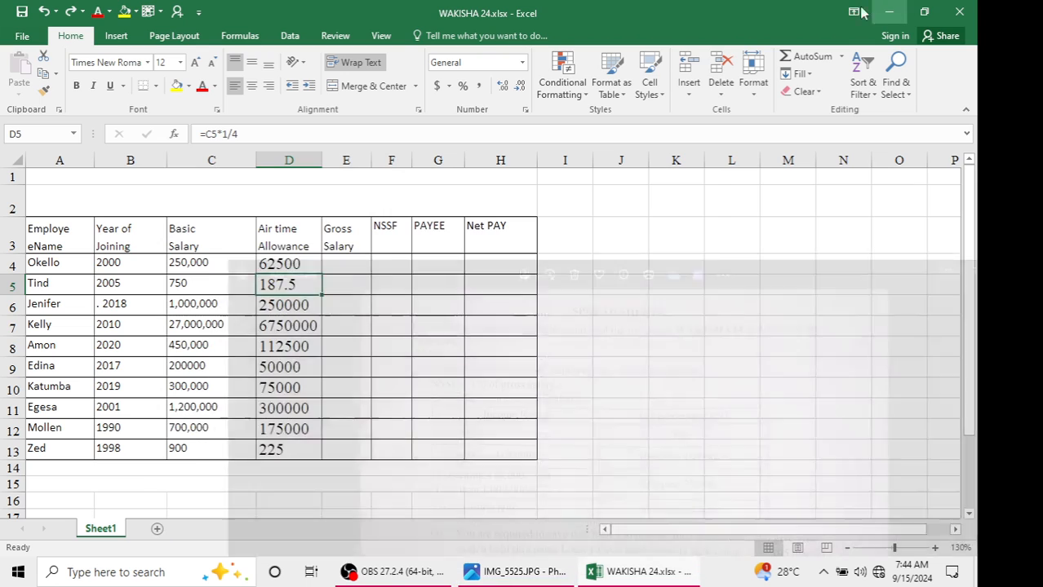
pyautogui.click(398, 246)
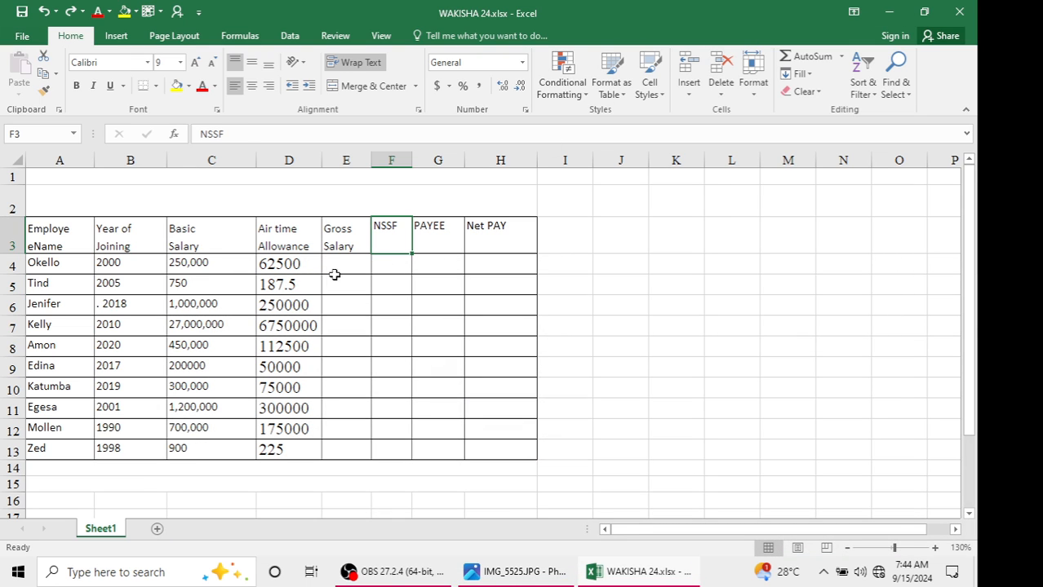
pyautogui.moveTo(366, 261); pyautogui.dragTo(365, 340)
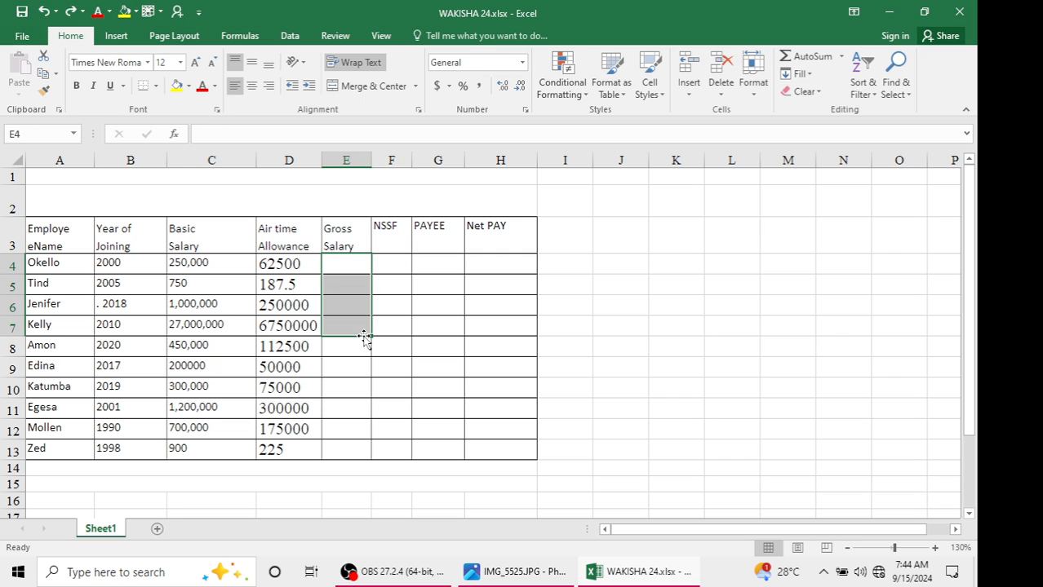
pyautogui.click(222, 264)
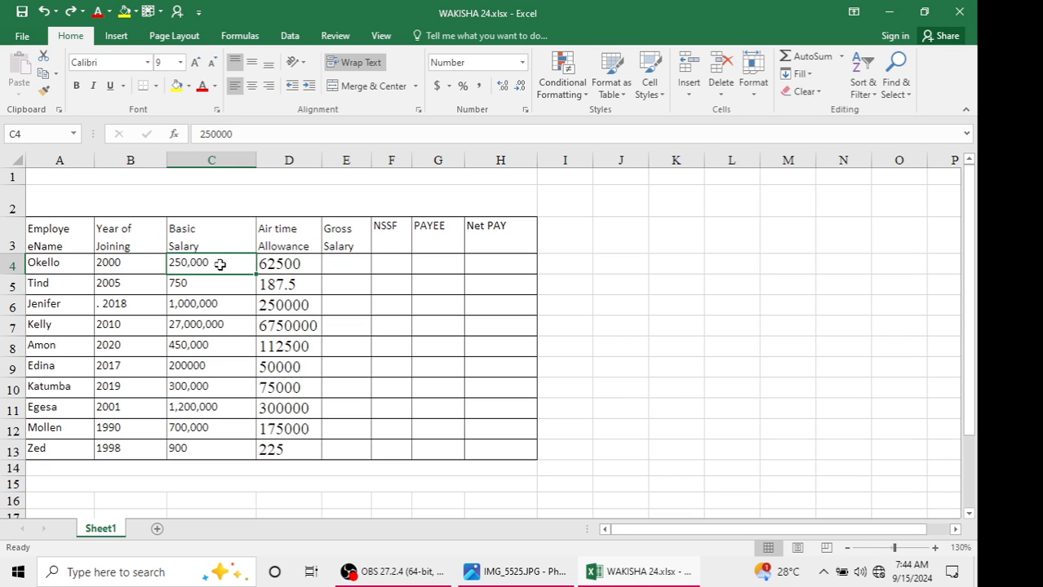
pyautogui.click(286, 268)
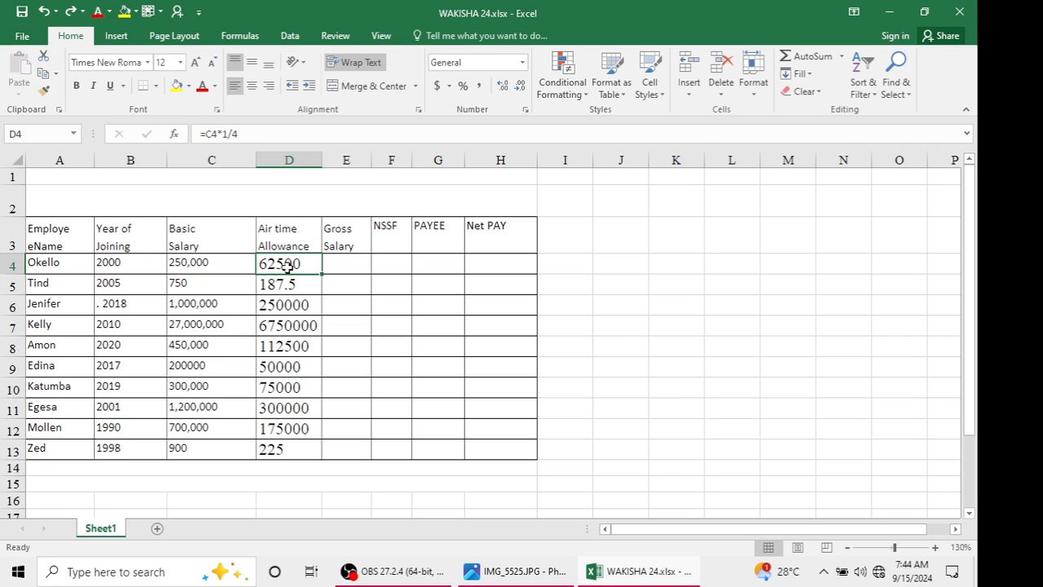
# Enter the gross salary formula =C4+D4 in E4, adding basic salary and airtime allowance
pyautogui.click(341, 268)
pyautogui.moveTo(394, 572)
pyautogui.write('=')
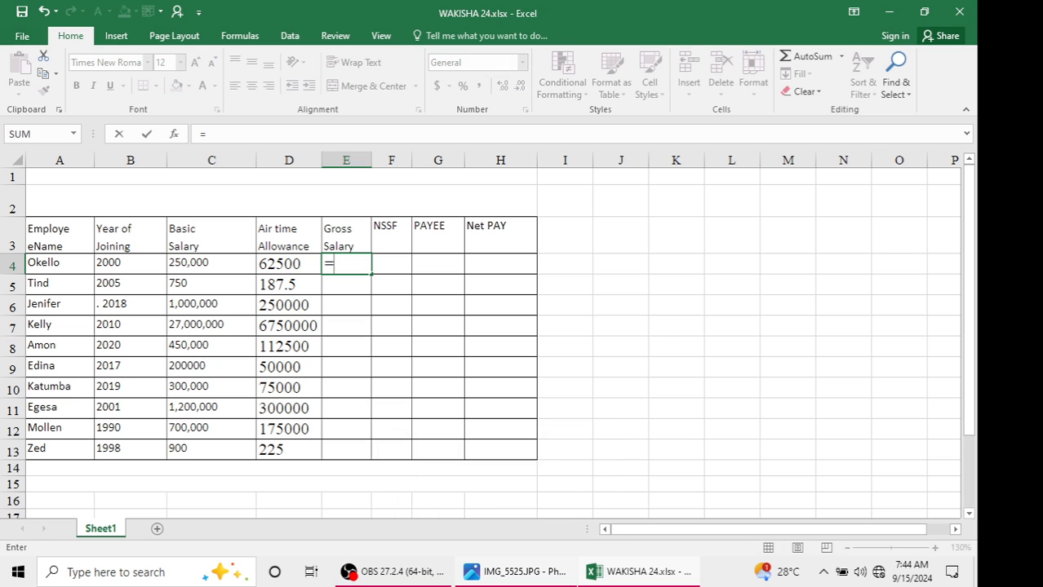
pyautogui.click(184, 262)
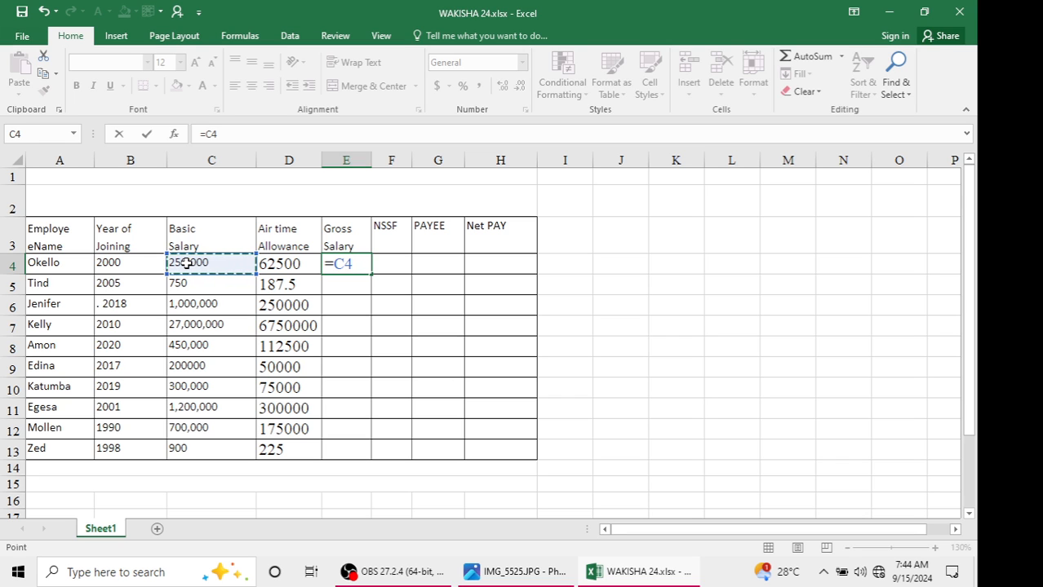
pyautogui.write('+')
pyautogui.click(261, 263)
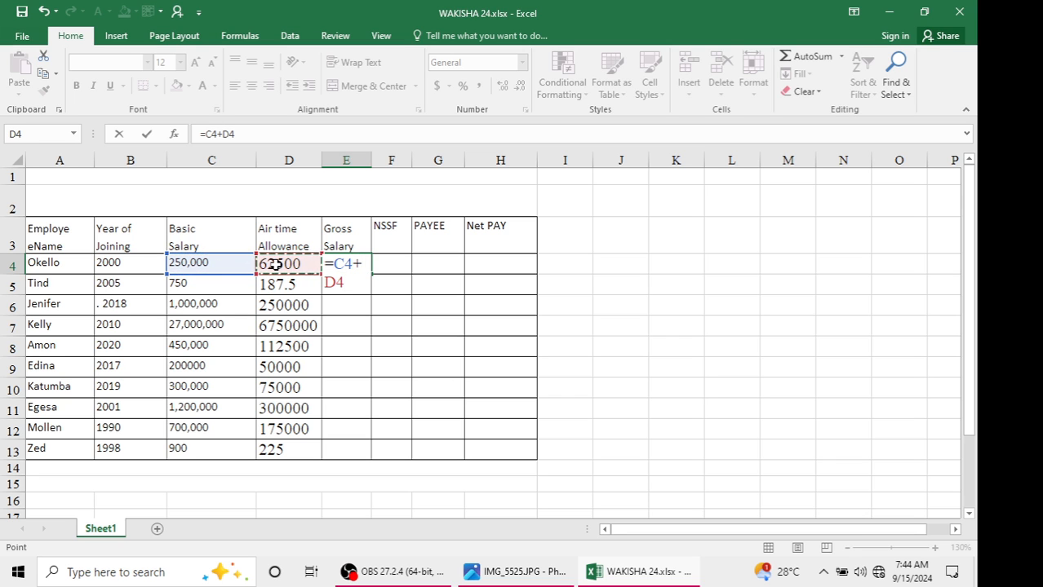
pyautogui.press('Return')
# Fill the gross salary formula down to E13 and widen columns E and F
pyautogui.click(331, 265)
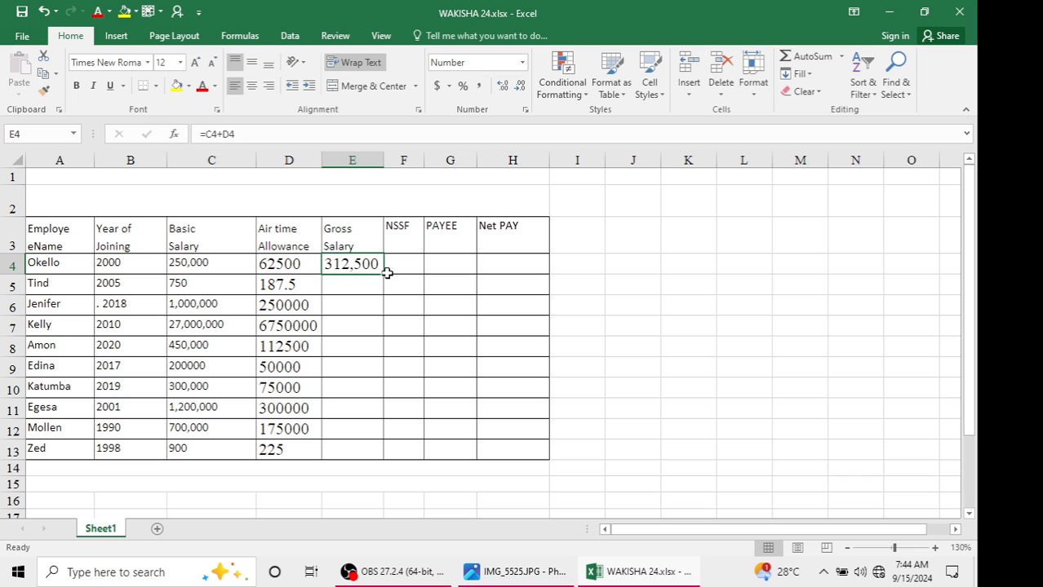
pyautogui.moveTo(384, 275); pyautogui.dragTo(374, 453)
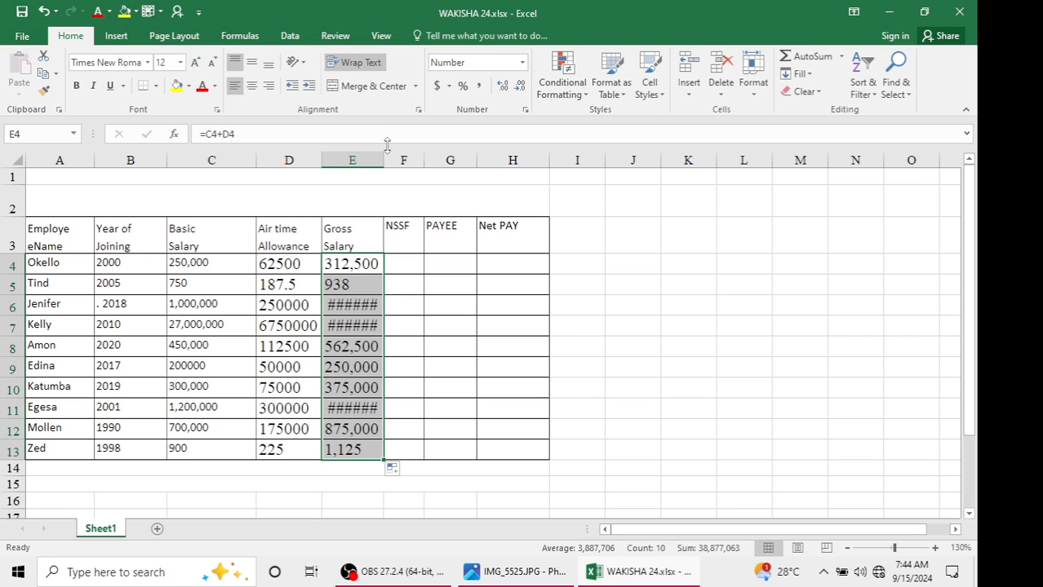
pyautogui.moveTo(384, 159); pyautogui.dragTo(409, 160)
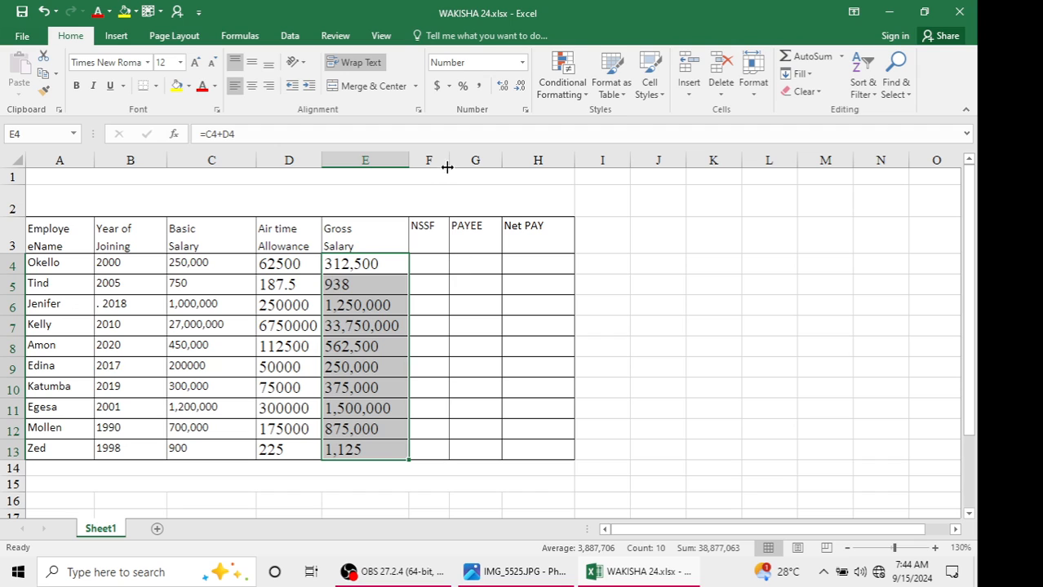
pyautogui.moveTo(450, 162); pyautogui.dragTo(485, 162)
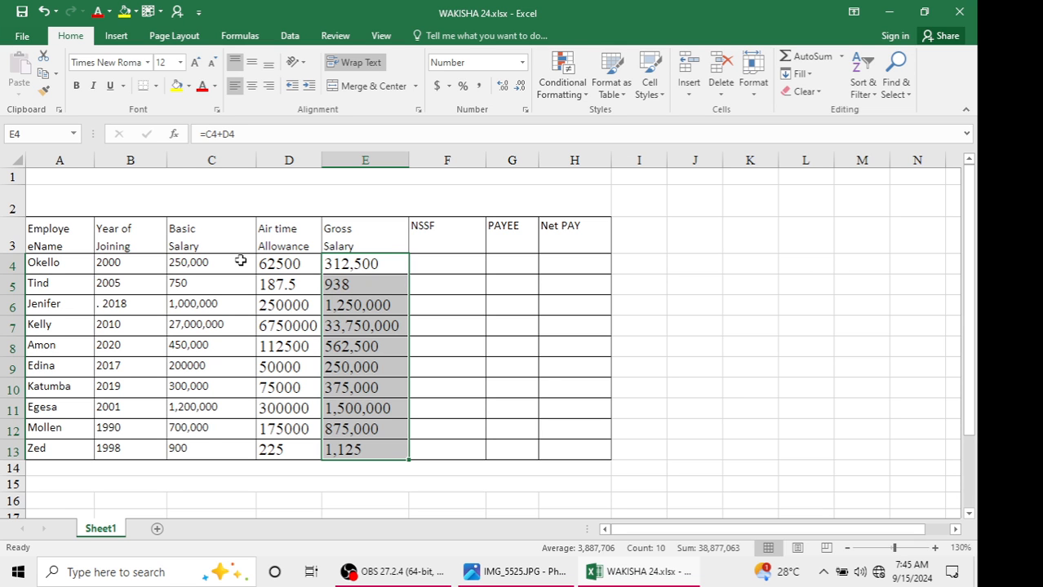
# Enter the NSSF formula =E4*1/100 in F4, computing 1% of the gross salary
pyautogui.click(474, 259)
pyautogui.click(475, 572)
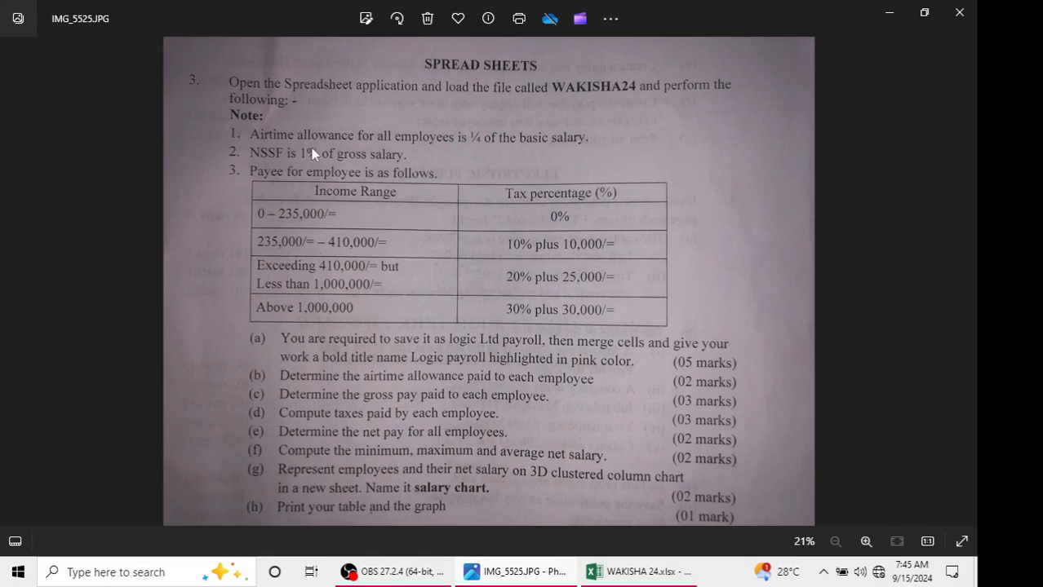
pyautogui.click(889, 12)
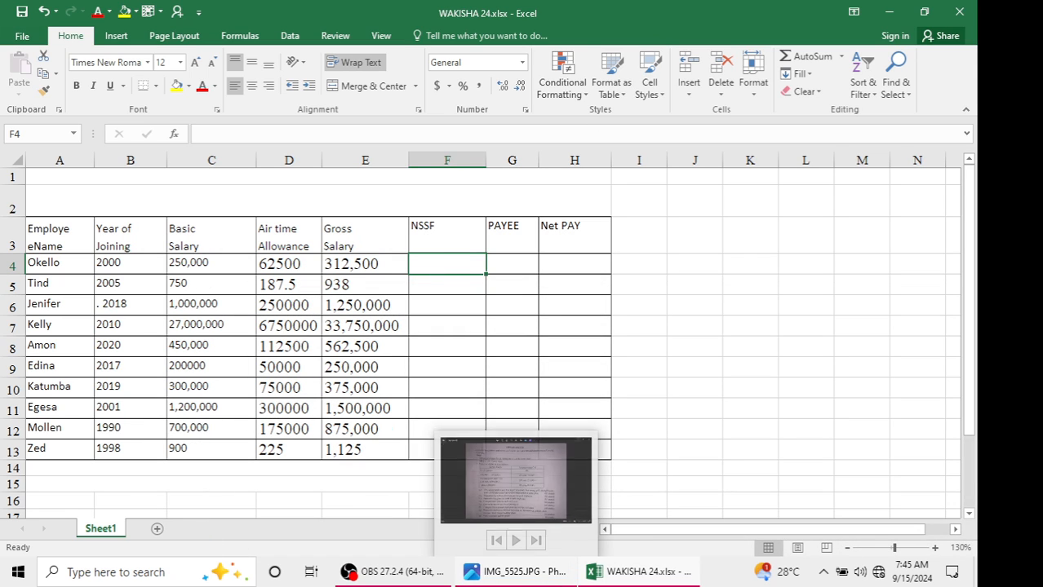
pyautogui.write('=')
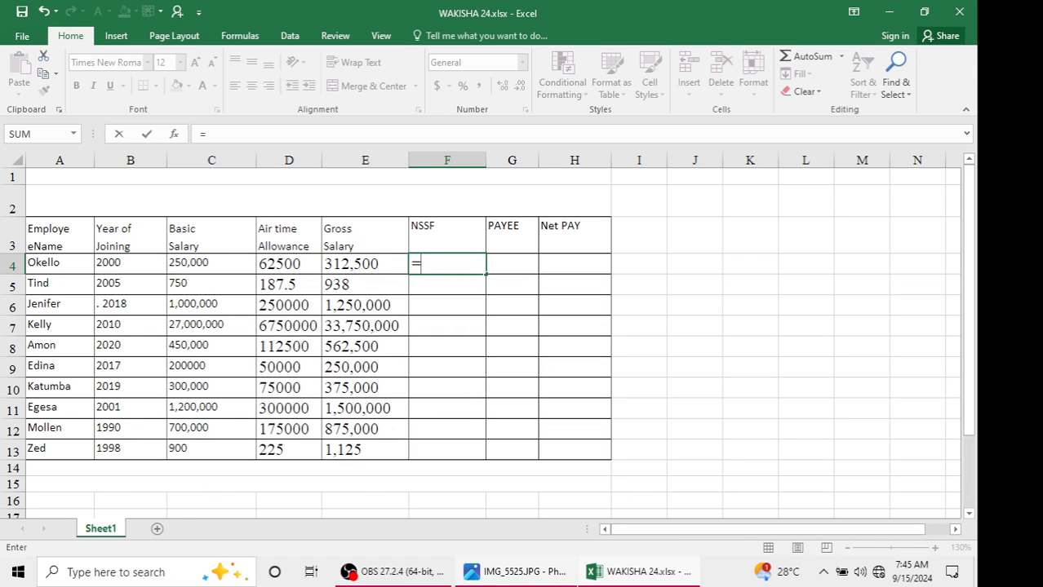
pyautogui.click(366, 265)
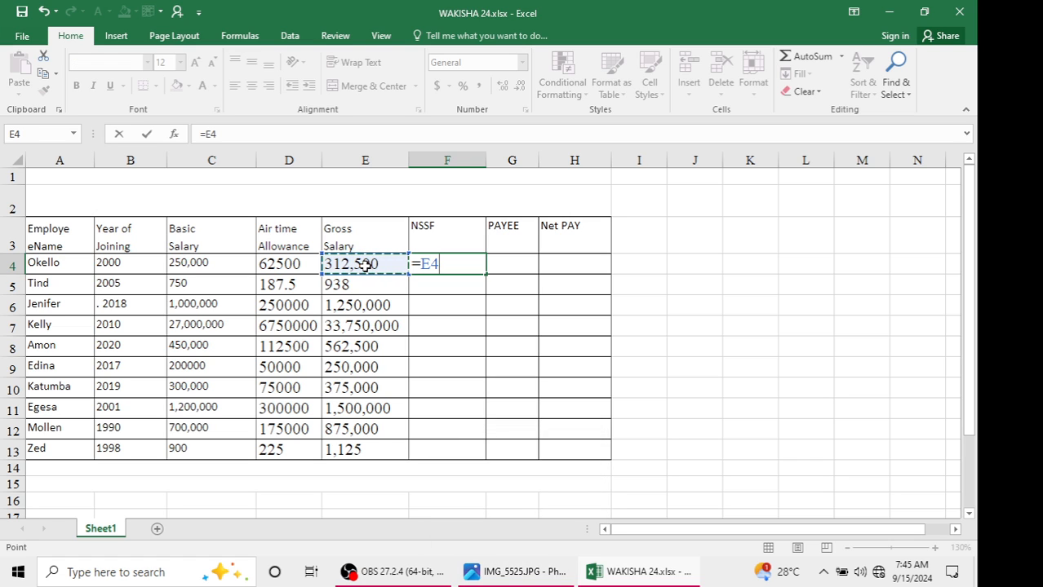
pyautogui.write('*')
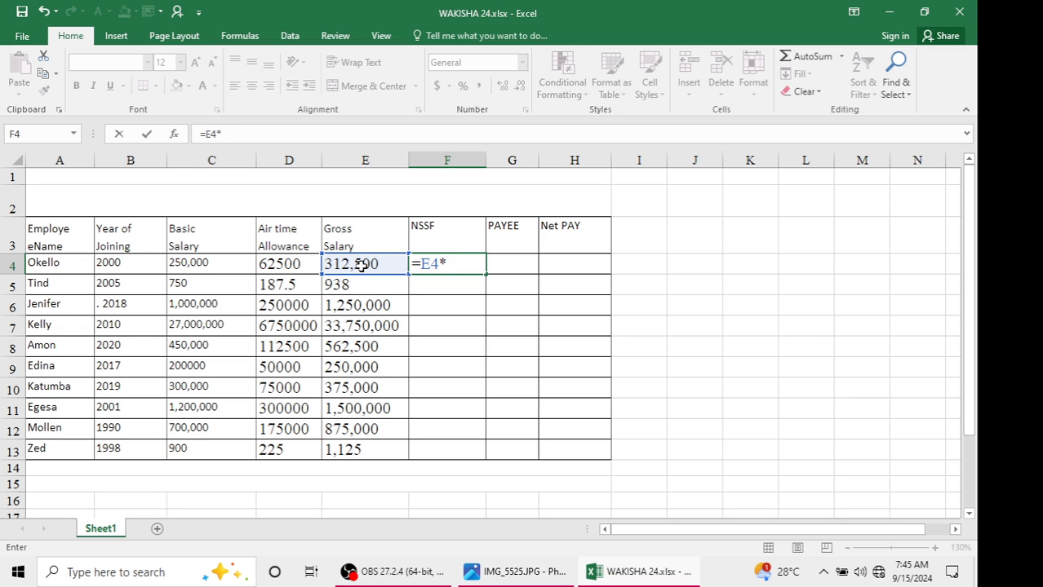
pyautogui.write('1/100')
pyautogui.press('BackSpace')
pyautogui.press('BackSpace')
pyautogui.press('BackSpace')
pyautogui.press('BackSpace')
pyautogui.write('%')
pyautogui.press('Return')
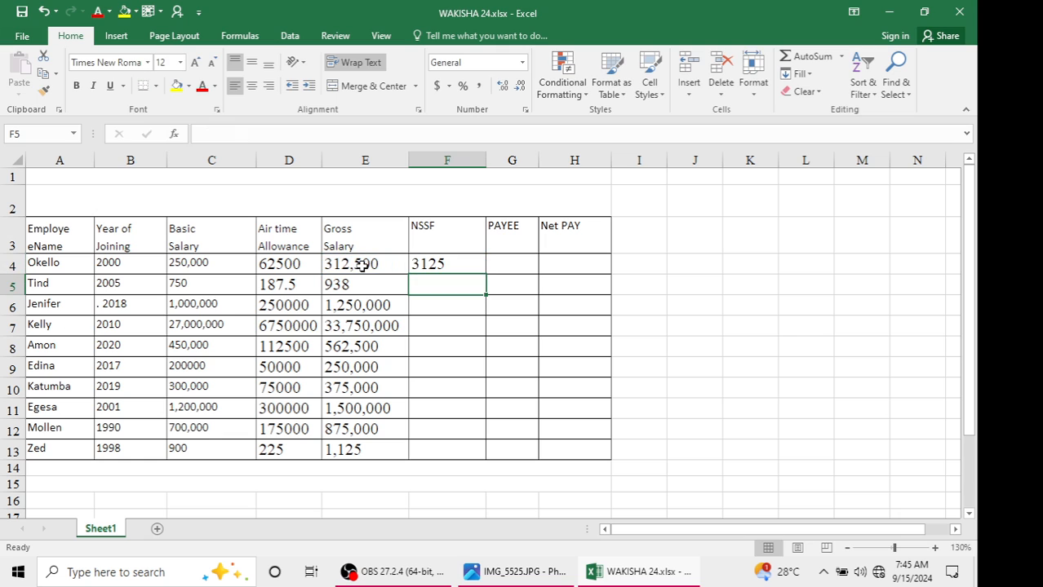
pyautogui.click(457, 262)
pyautogui.doubleClick(474, 262)
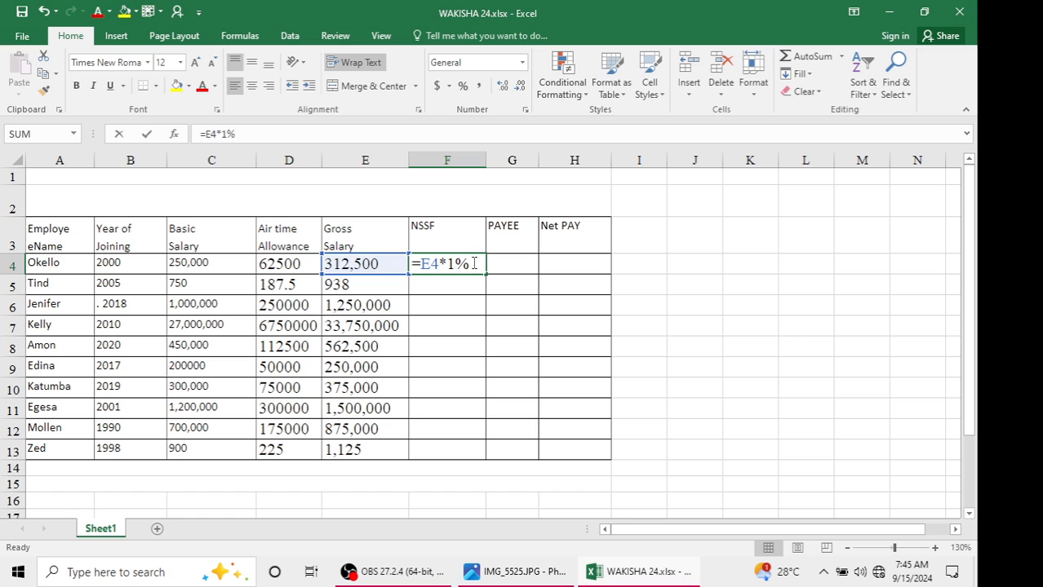
pyautogui.press('BackSpace')
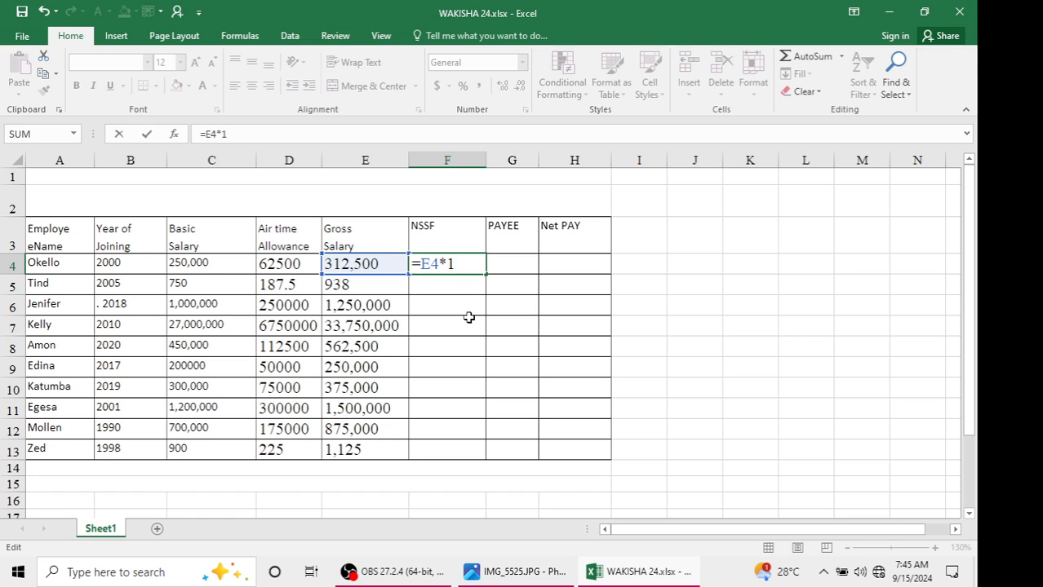
pyautogui.write('/100')
pyautogui.press('Return')
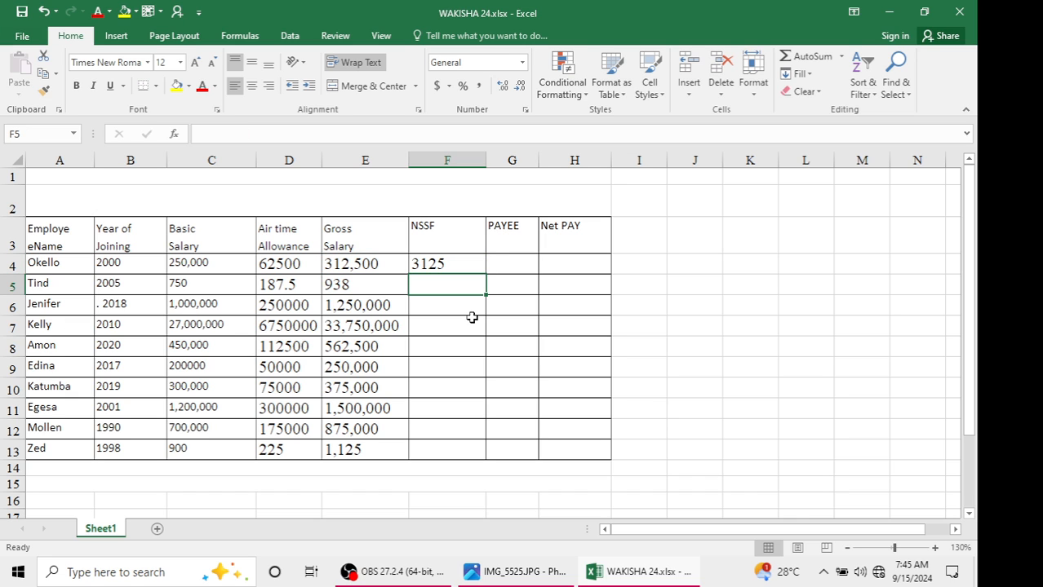
# Fill the NSSF formula from F4 down to F13
pyautogui.click(466, 264)
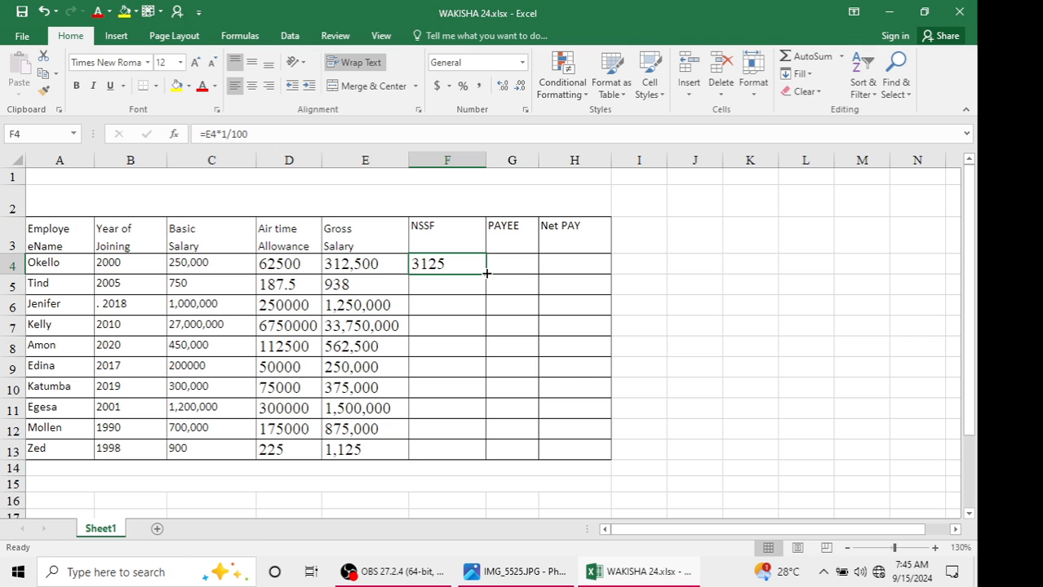
pyautogui.moveTo(485, 274); pyautogui.dragTo(467, 456)
pyautogui.click(477, 280)
pyautogui.click(519, 264)
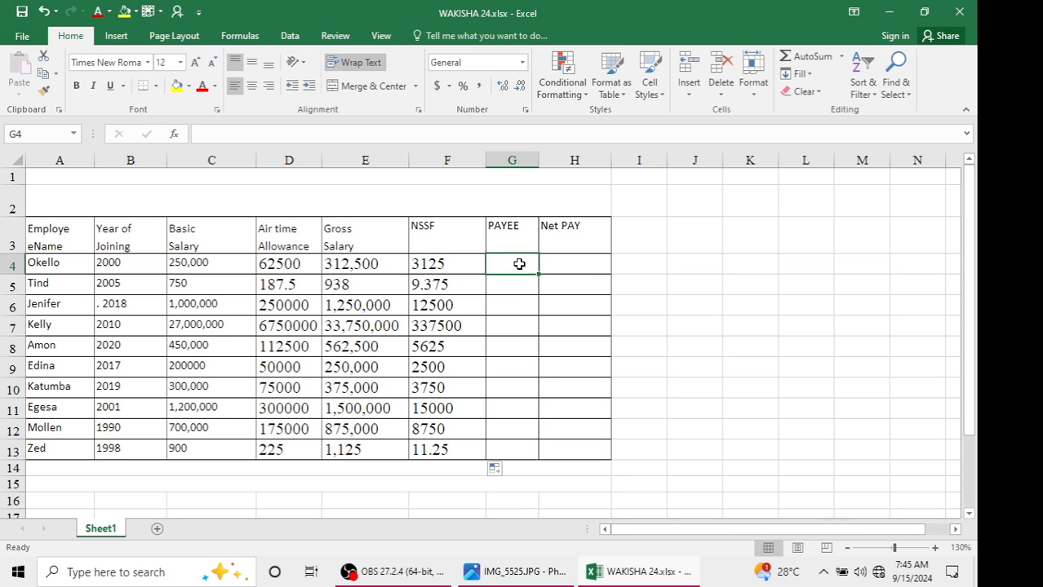
pyautogui.click(501, 573)
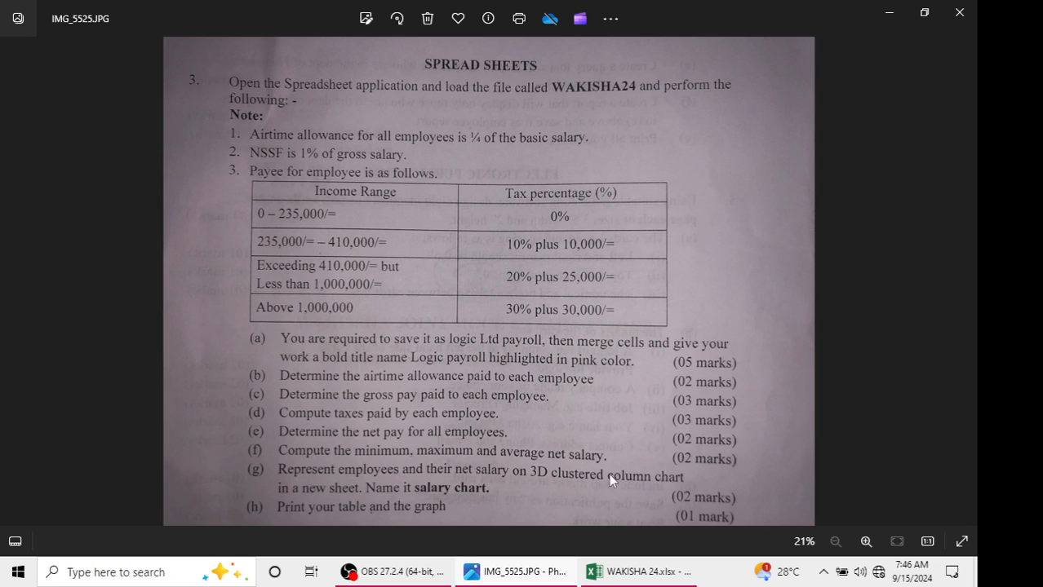
pyautogui.click(640, 572)
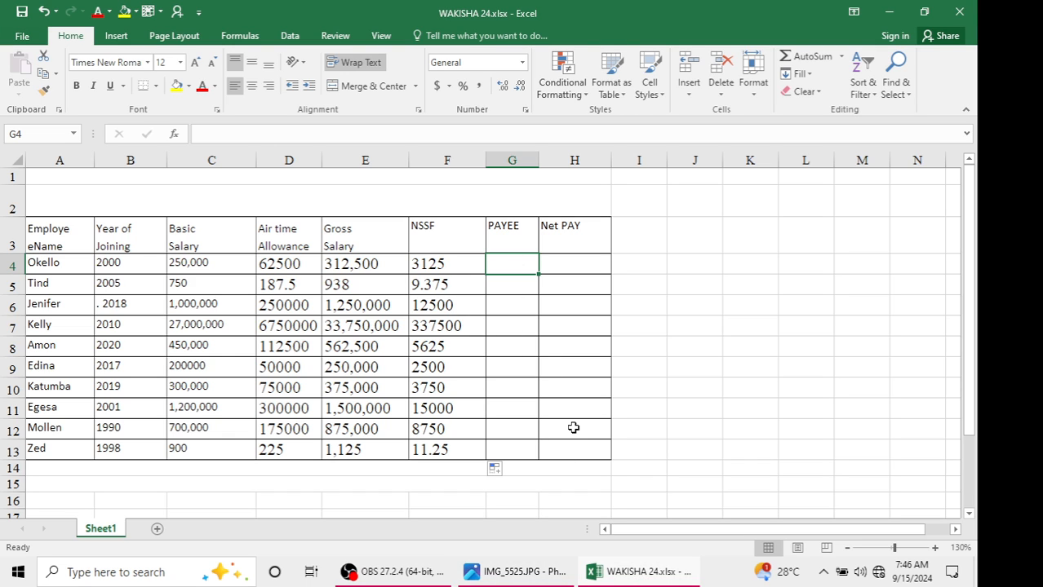
pyautogui.write('=IF(')
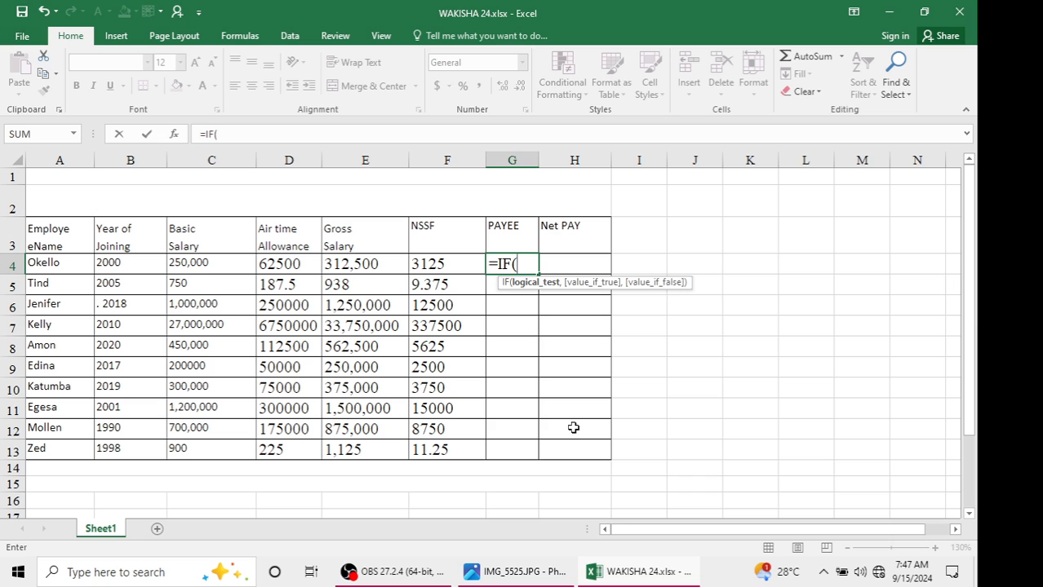
pyautogui.click(499, 573)
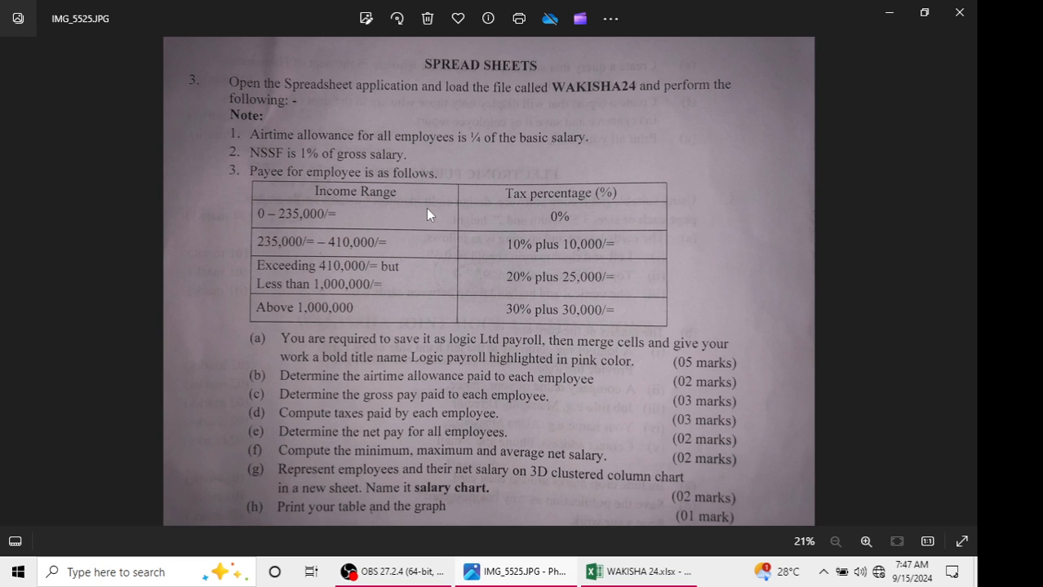
pyautogui.click(616, 572)
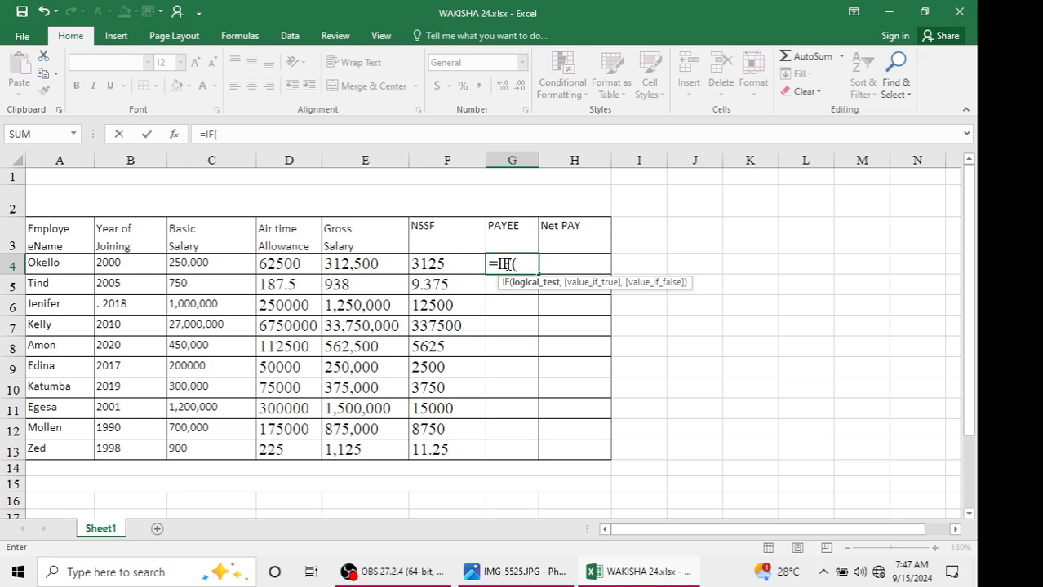
pyautogui.click(364, 264)
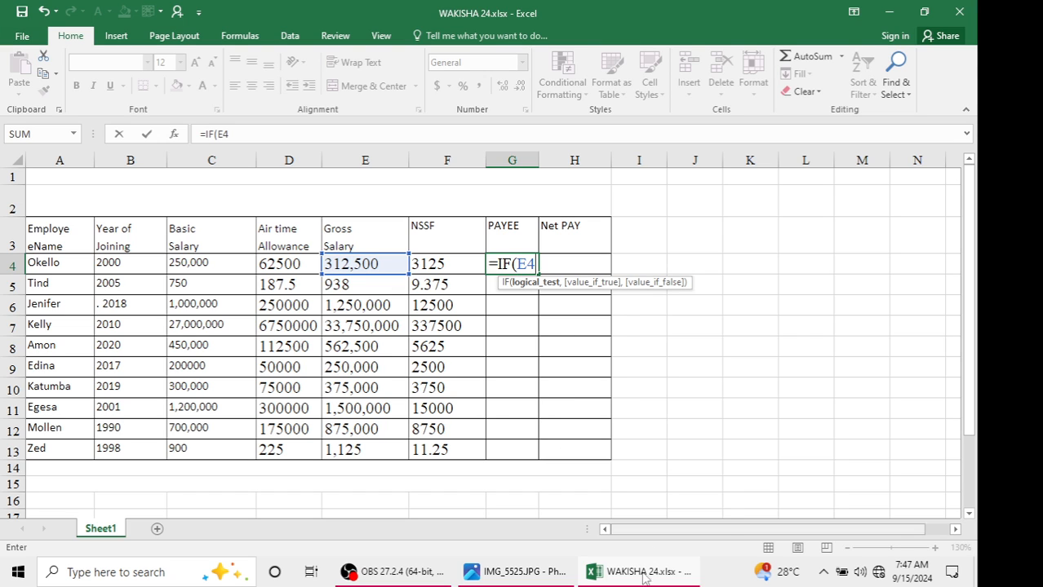
pyautogui.moveTo(641, 572)
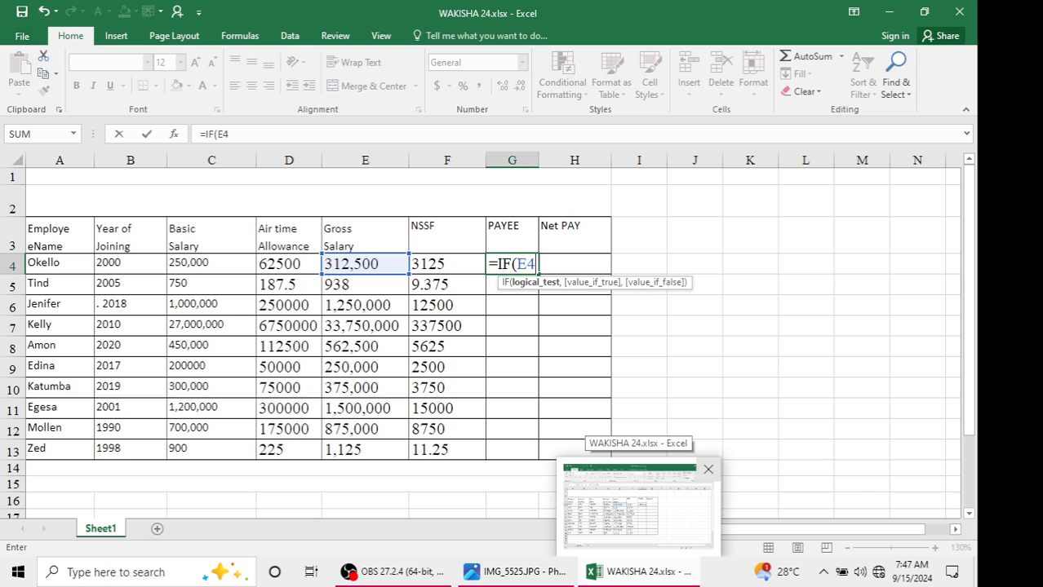
pyautogui.write('<=')
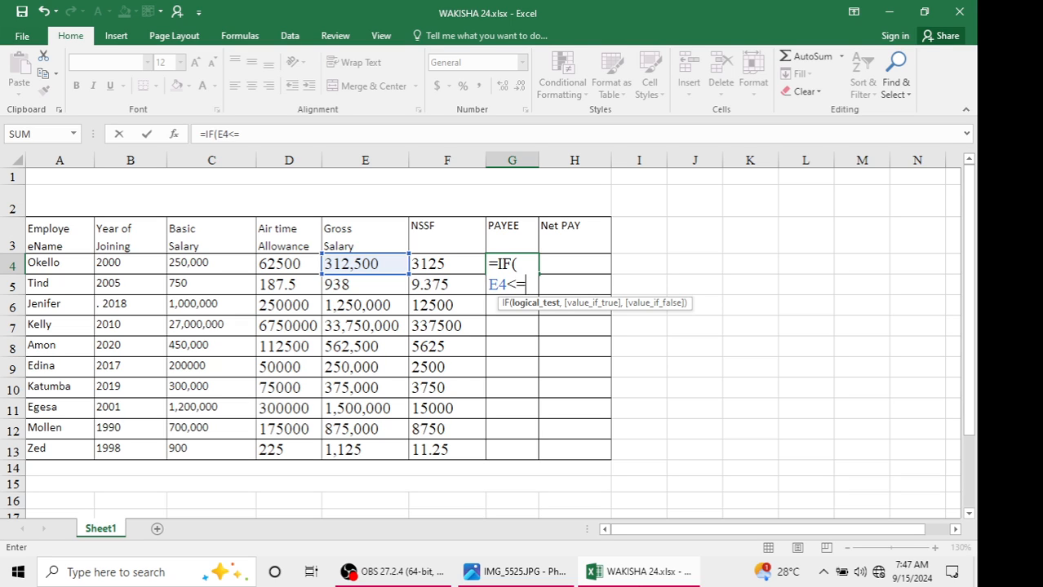
pyautogui.write('235')
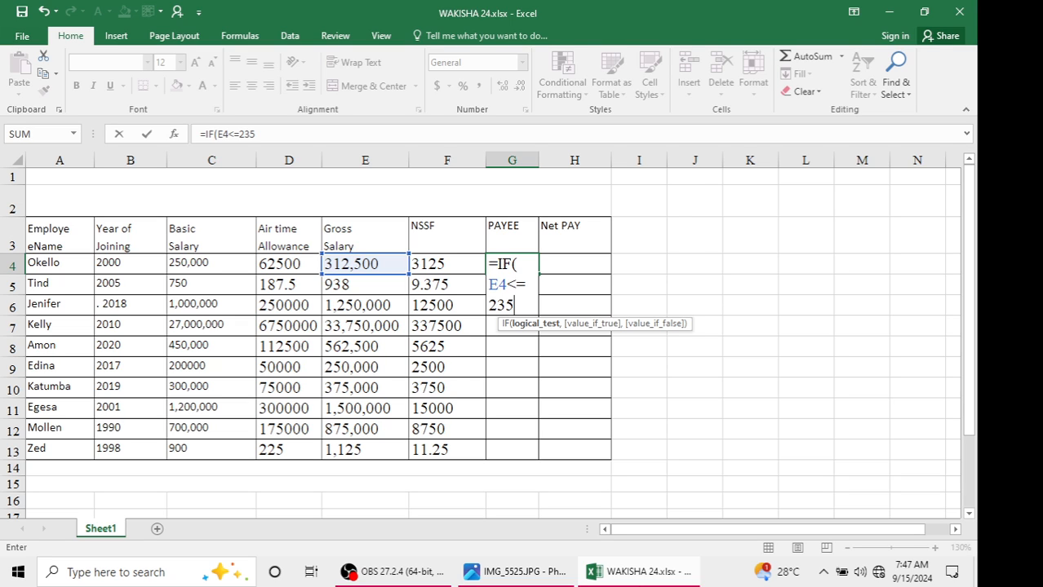
pyautogui.write('000')
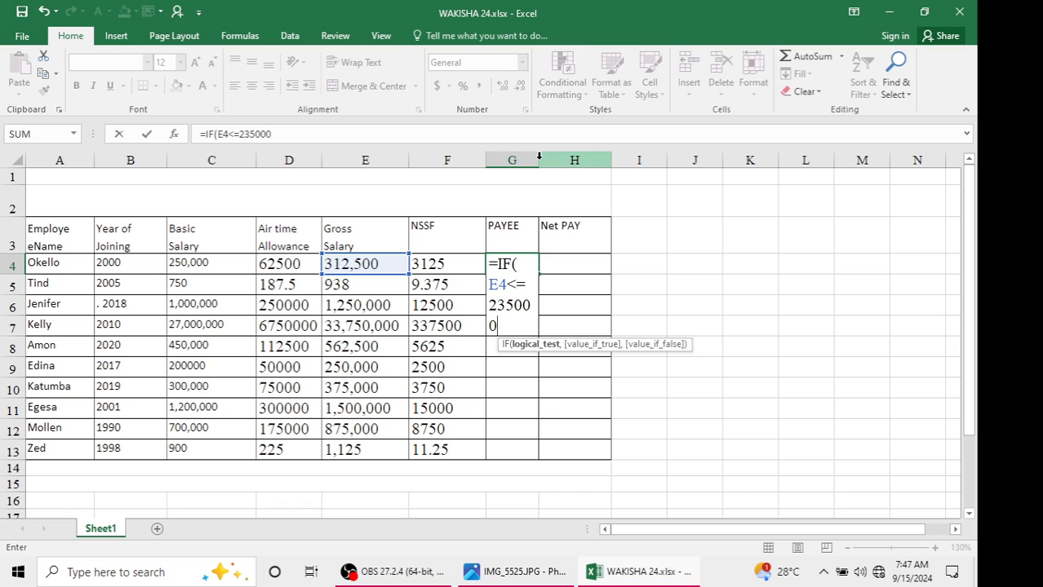
pyautogui.press('BackSpace')
pyautogui.press('BackSpace')
pyautogui.press('BackSpace')
pyautogui.press('BackSpace')
pyautogui.press('BackSpace')
pyautogui.press('BackSpace')
pyautogui.press('BackSpace')
pyautogui.press('BackSpace')
pyautogui.press('Escape')
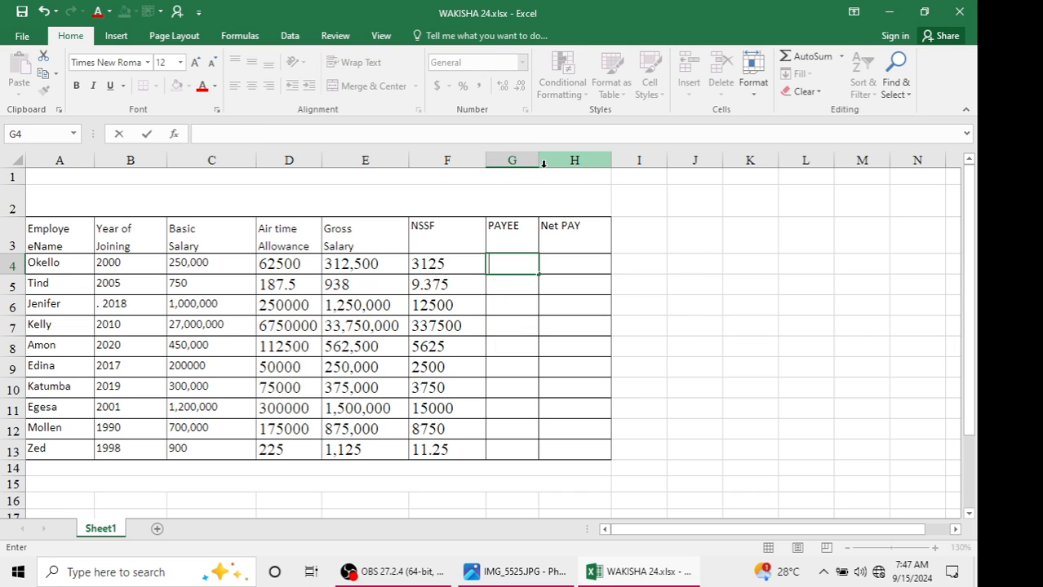
# Widen the PAYEE column G
pyautogui.click(541, 161)
pyautogui.moveTo(541, 161); pyautogui.dragTo(683, 163)
pyautogui.click(551, 266)
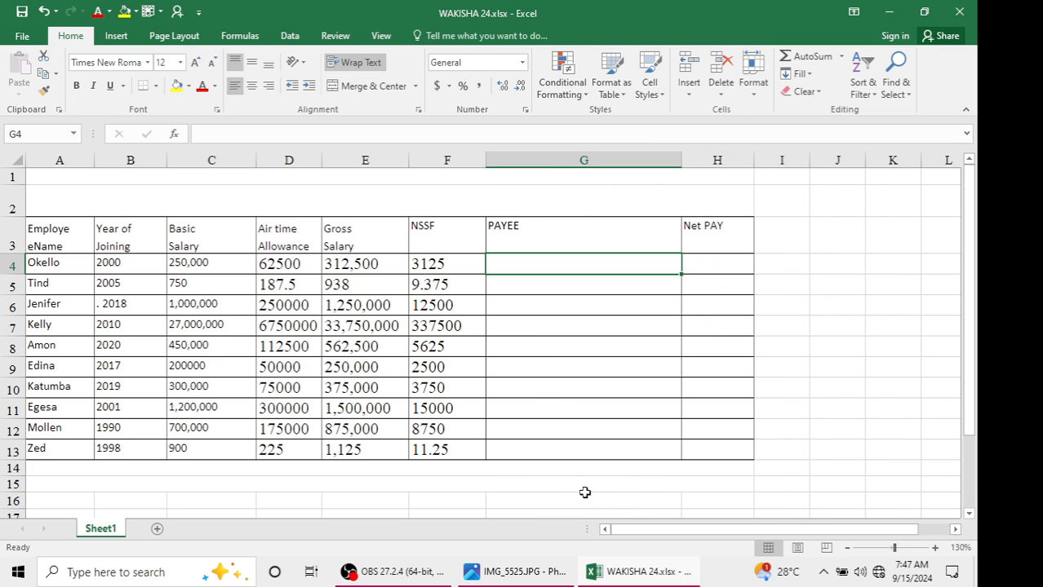
# Enter the PAYEE formula =IF(E4<=235000,E4*0) in G4 for the zero-tax income band
pyautogui.write('=IF(')
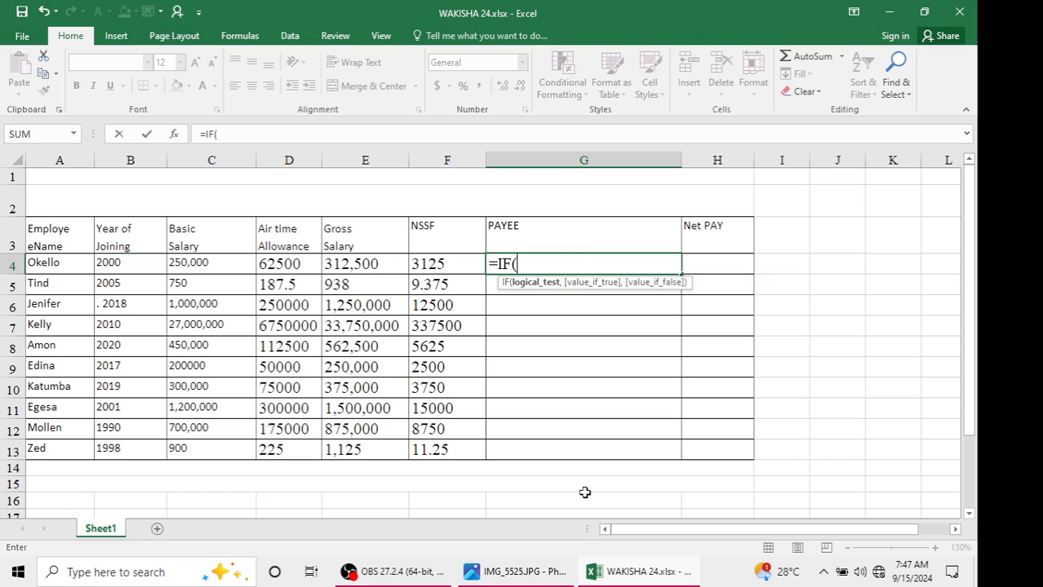
pyautogui.click(359, 266)
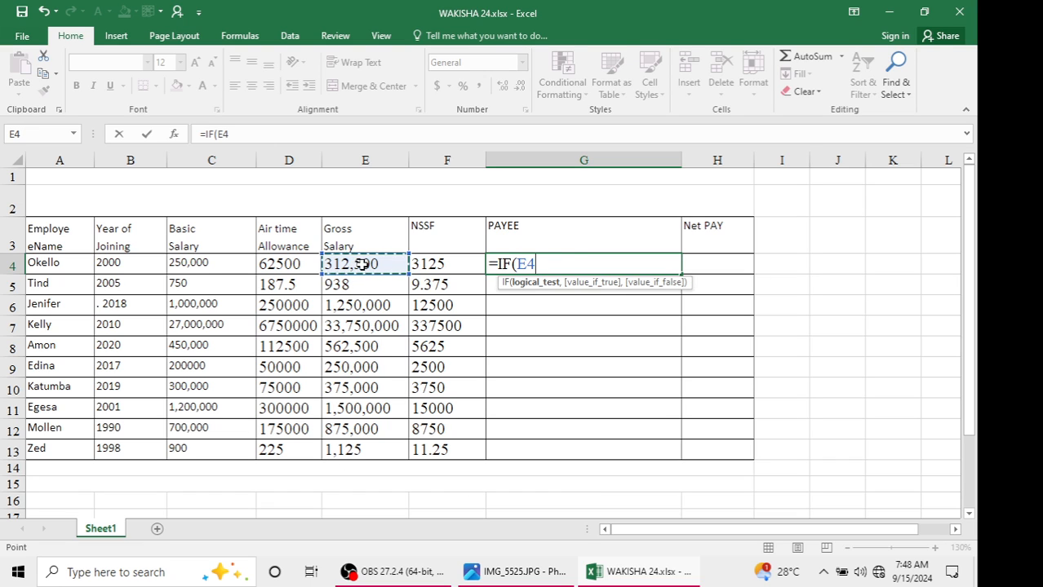
pyautogui.write('<')
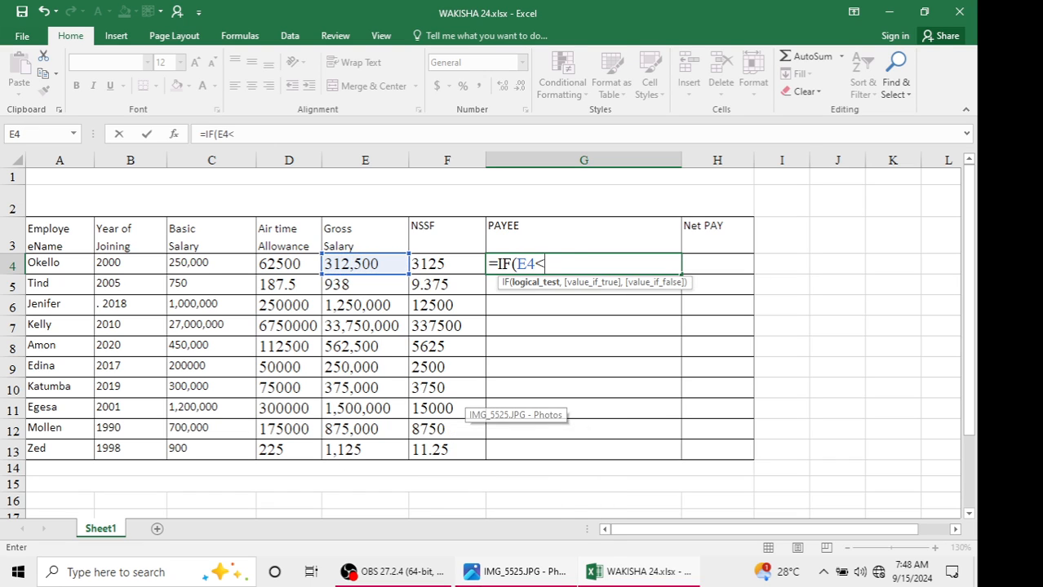
pyautogui.write('=')
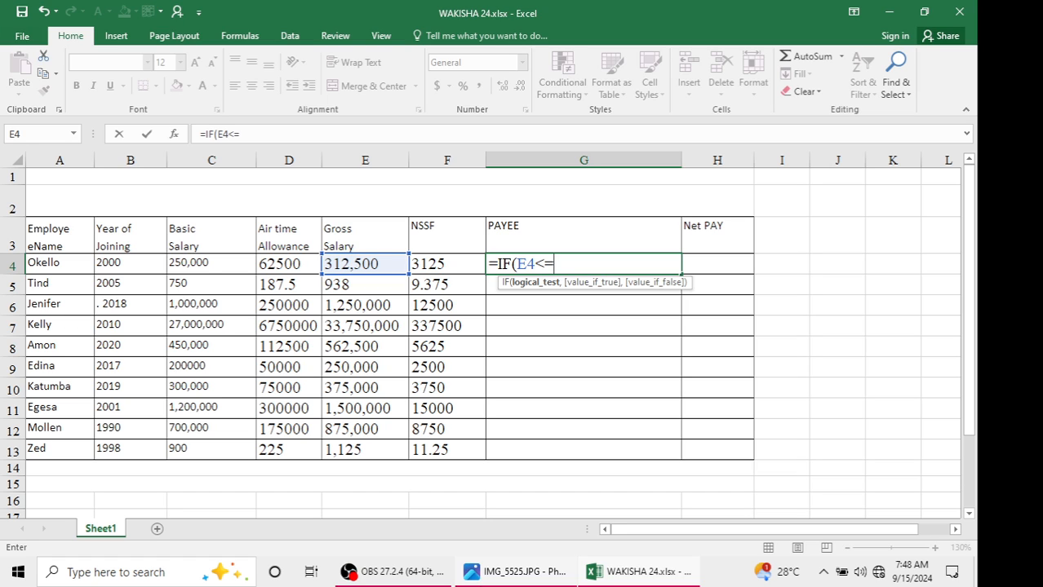
pyautogui.write('235000')
pyautogui.moveTo(522, 572)
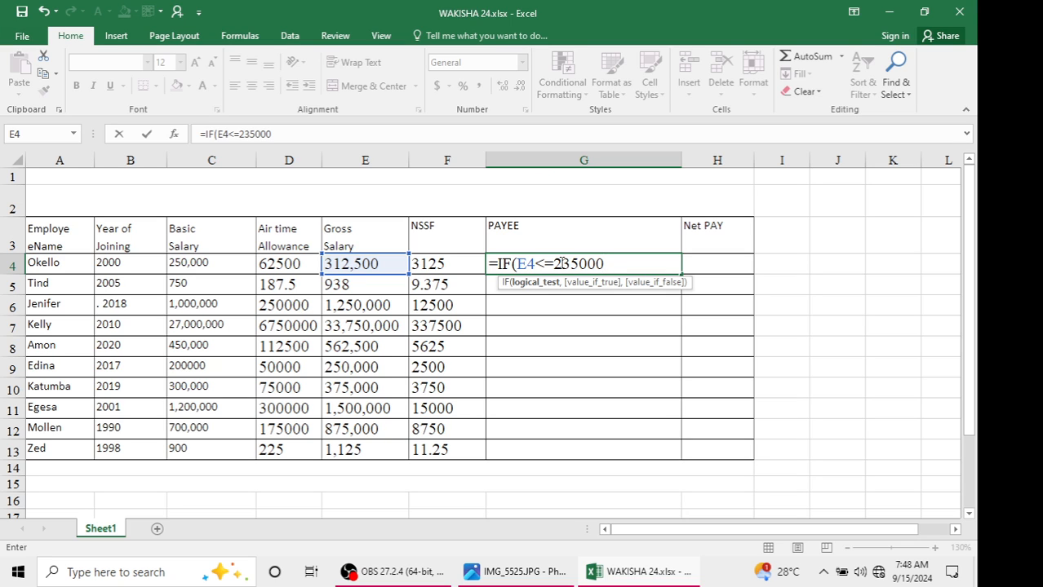
pyautogui.click(472, 385)
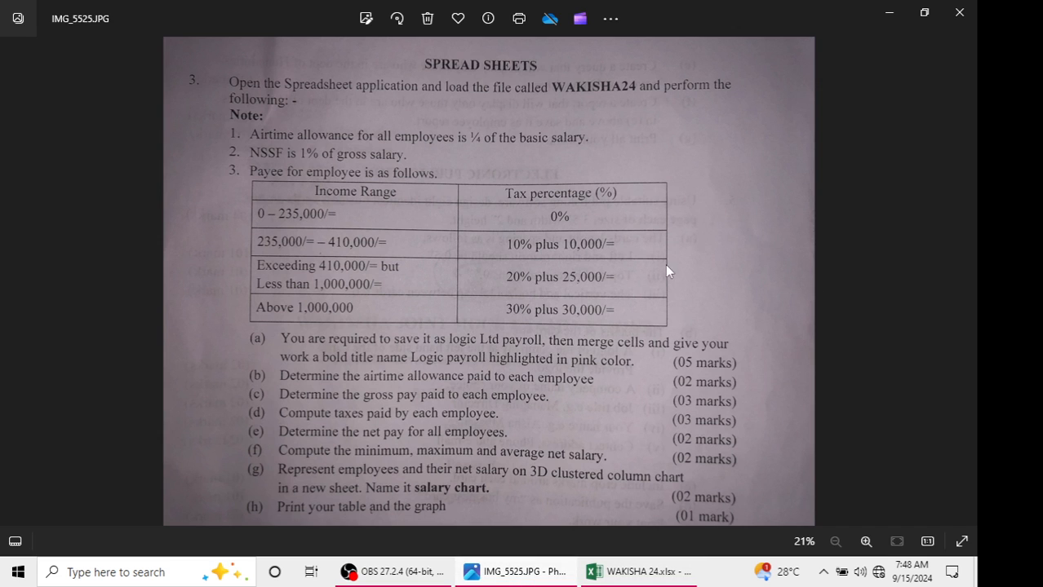
pyautogui.moveTo(692, 562)
pyautogui.click(665, 475)
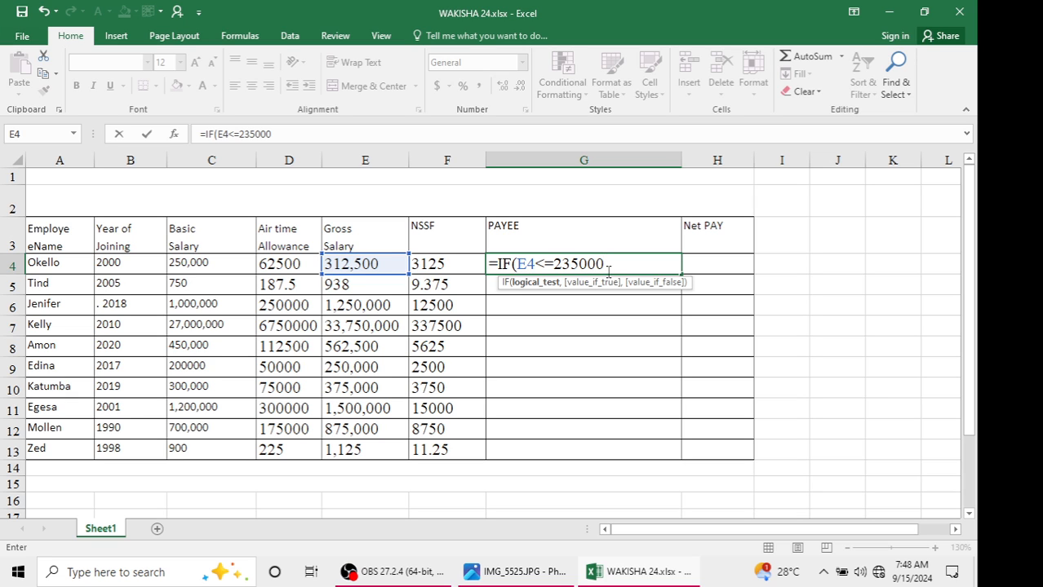
pyautogui.hotkey('alt', 'Tab')
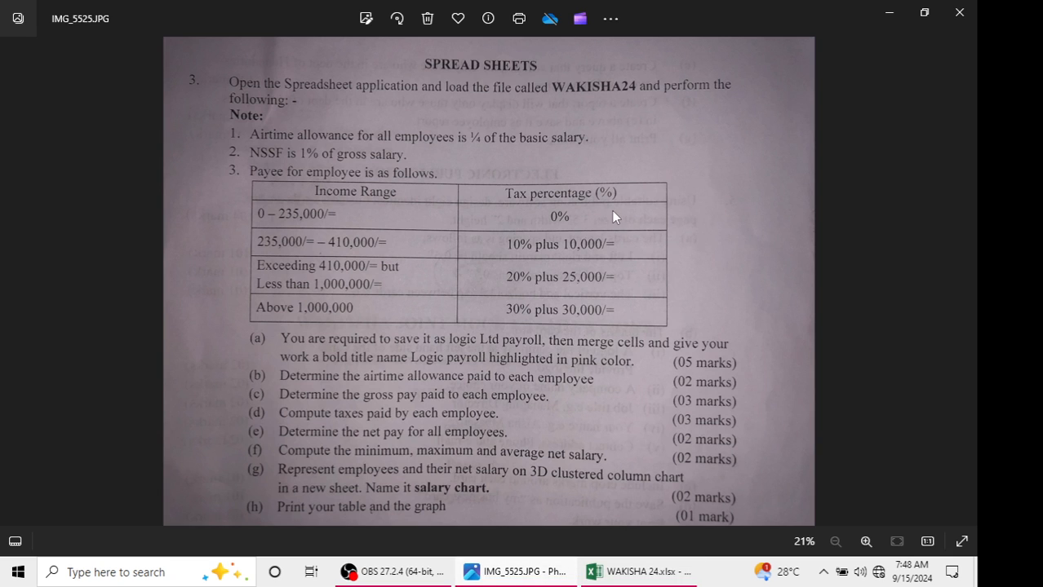
pyautogui.click(889, 12)
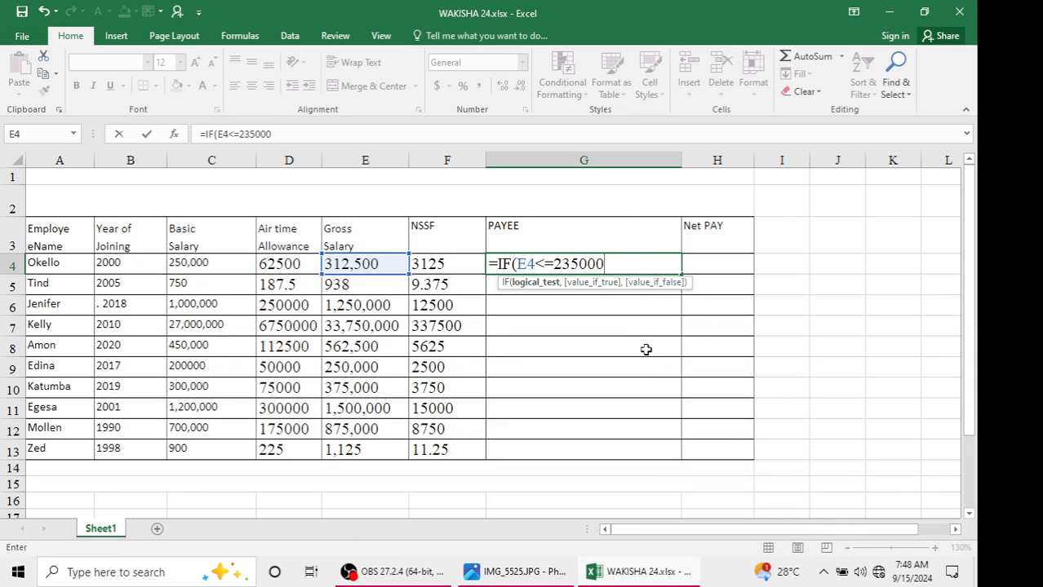
pyautogui.write(',')
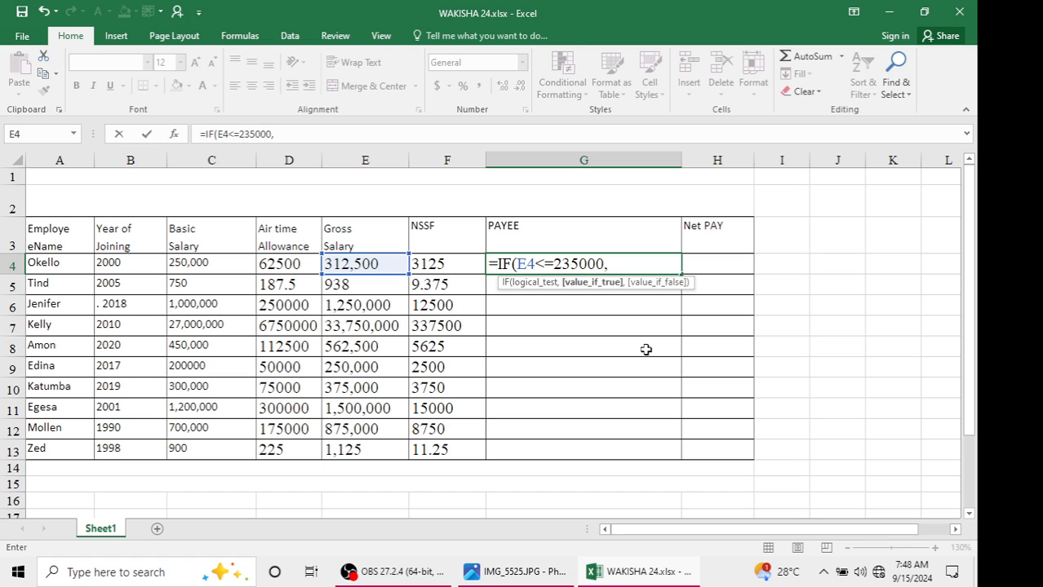
pyautogui.write('E4')
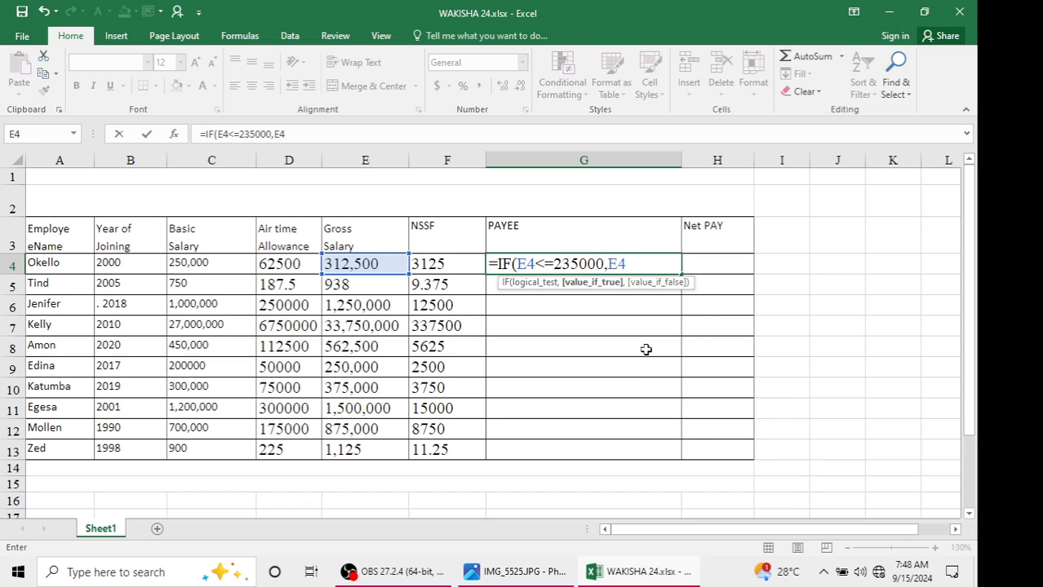
pyautogui.write('*0)')
pyautogui.press('Return')
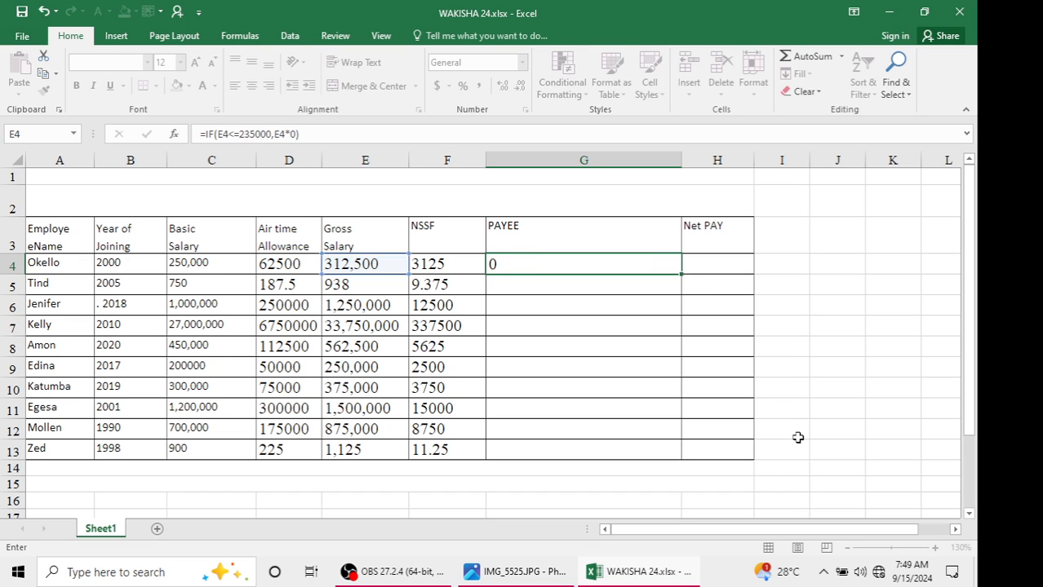
# Fill the zero-band PAYEE formula from G4 down to G13
pyautogui.click(622, 266)
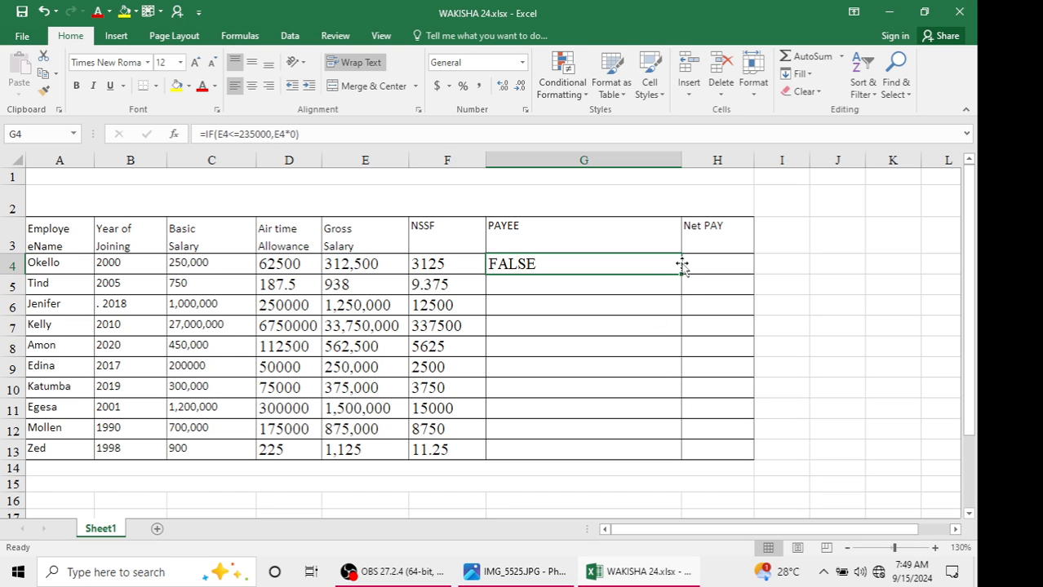
pyautogui.moveTo(678, 272); pyautogui.dragTo(658, 452)
pyautogui.click(619, 403)
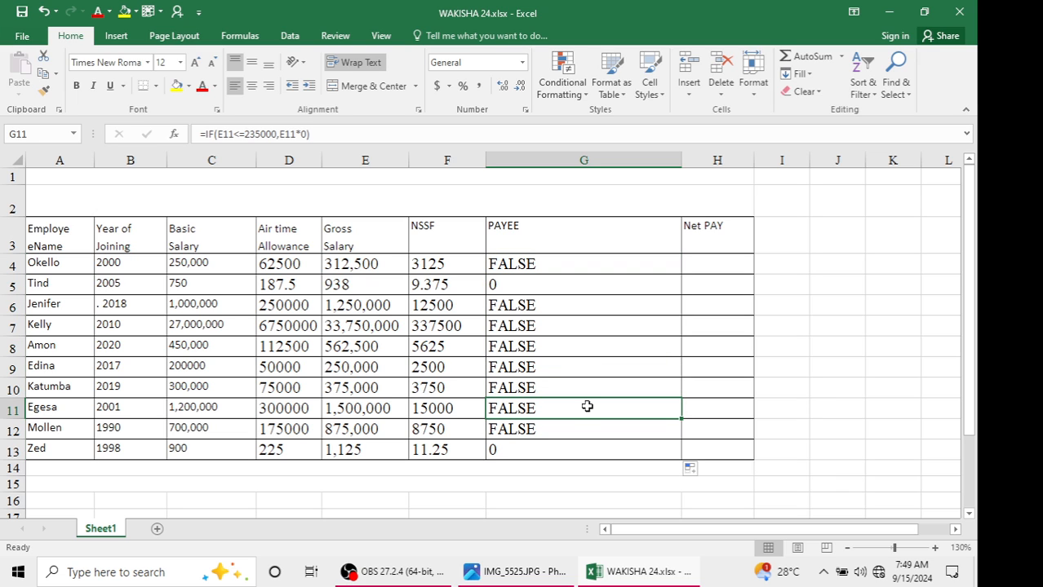
# Inspect the PAYEE and gross salary formulas and review the PAYE tax bands in the question image
pyautogui.click(492, 284)
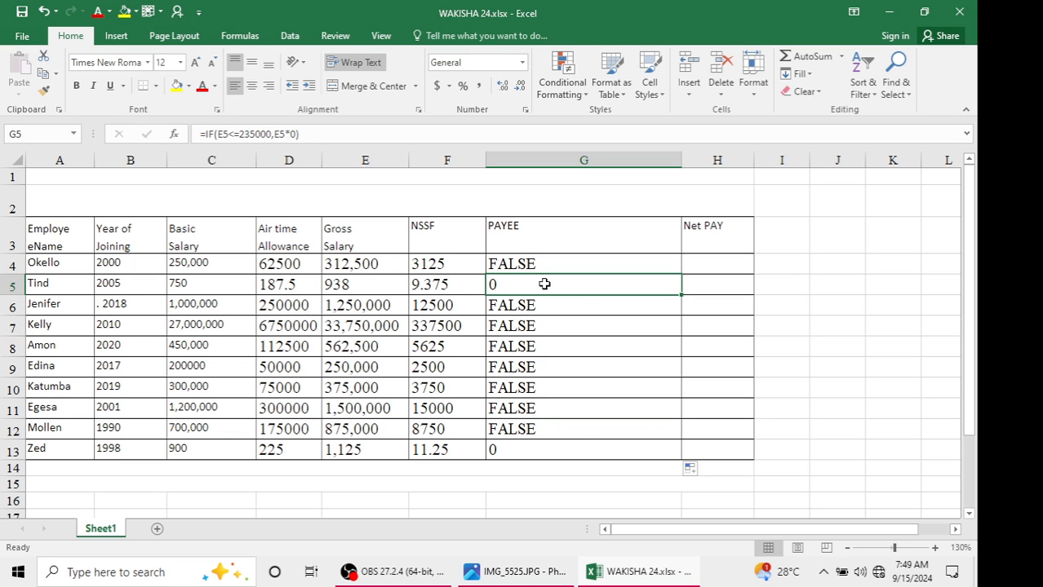
pyautogui.click(364, 289)
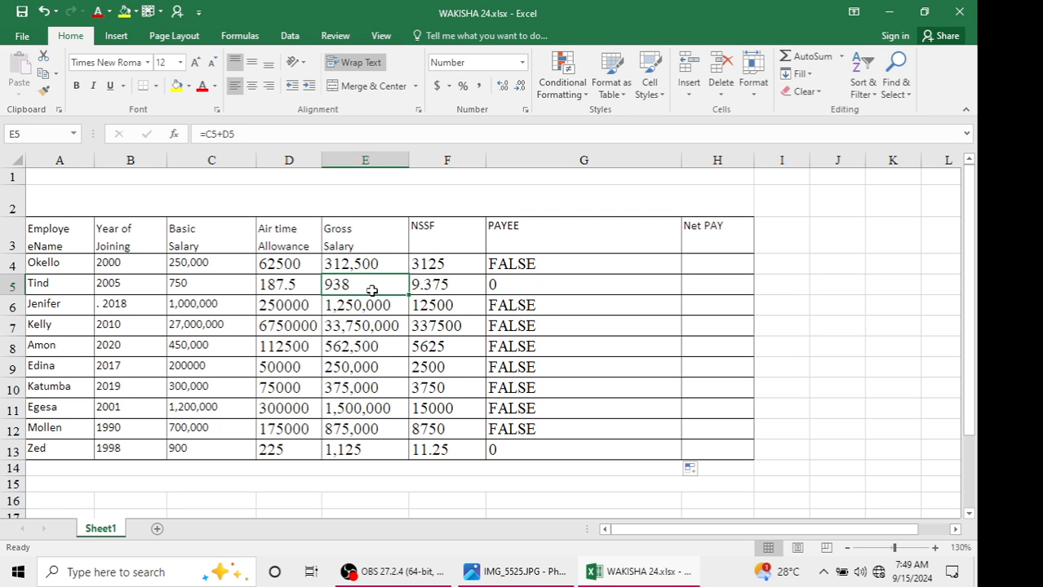
pyautogui.click(557, 293)
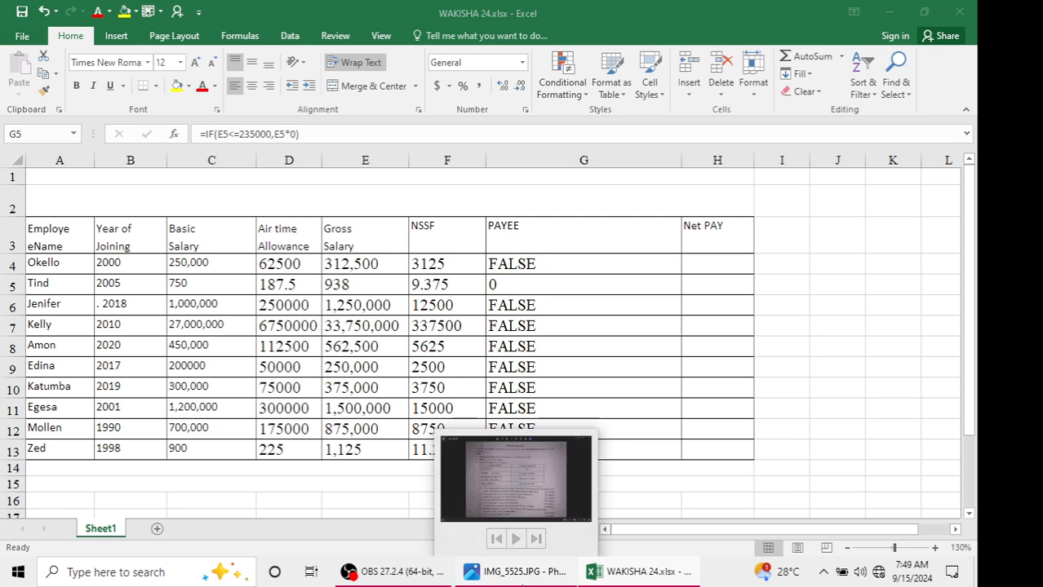
pyautogui.click(523, 581)
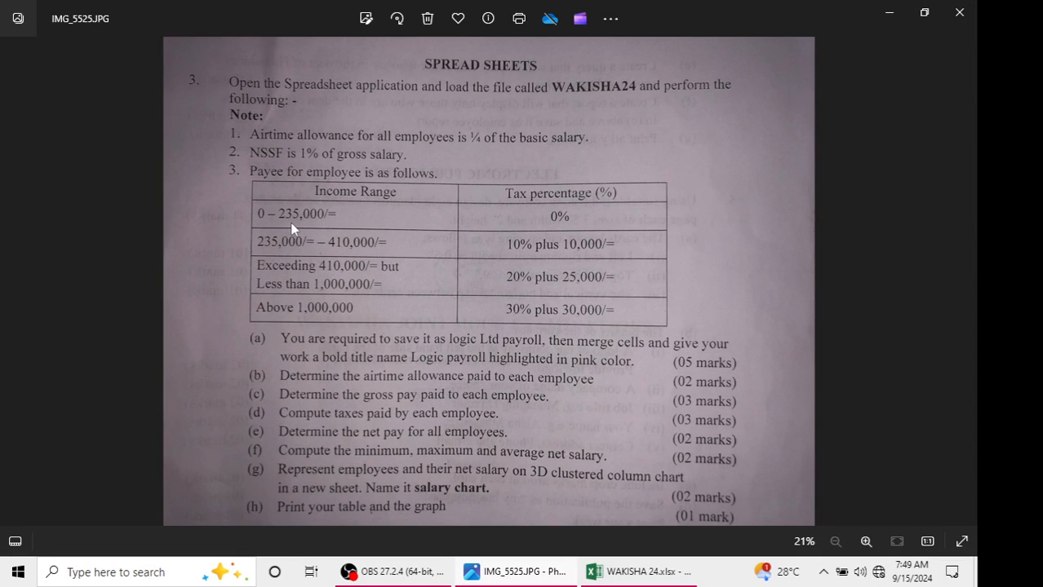
pyautogui.click(881, 25)
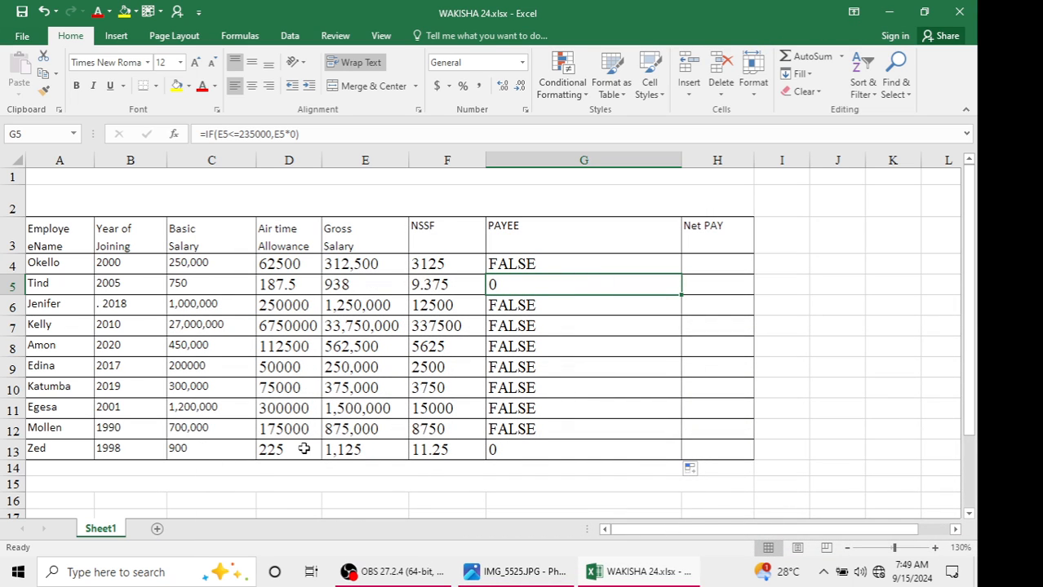
pyautogui.click(367, 454)
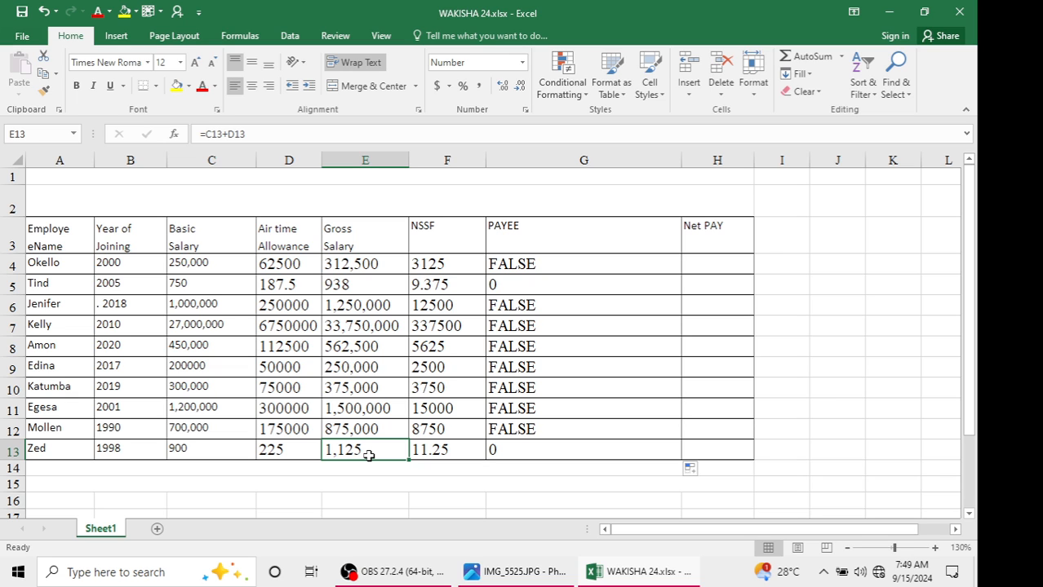
pyautogui.click(563, 262)
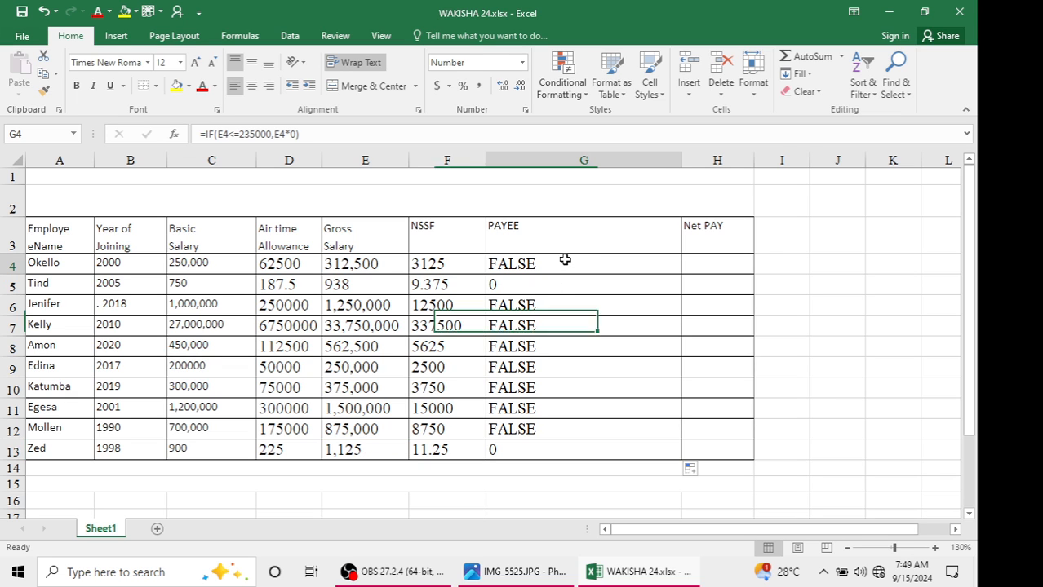
pyautogui.click(522, 572)
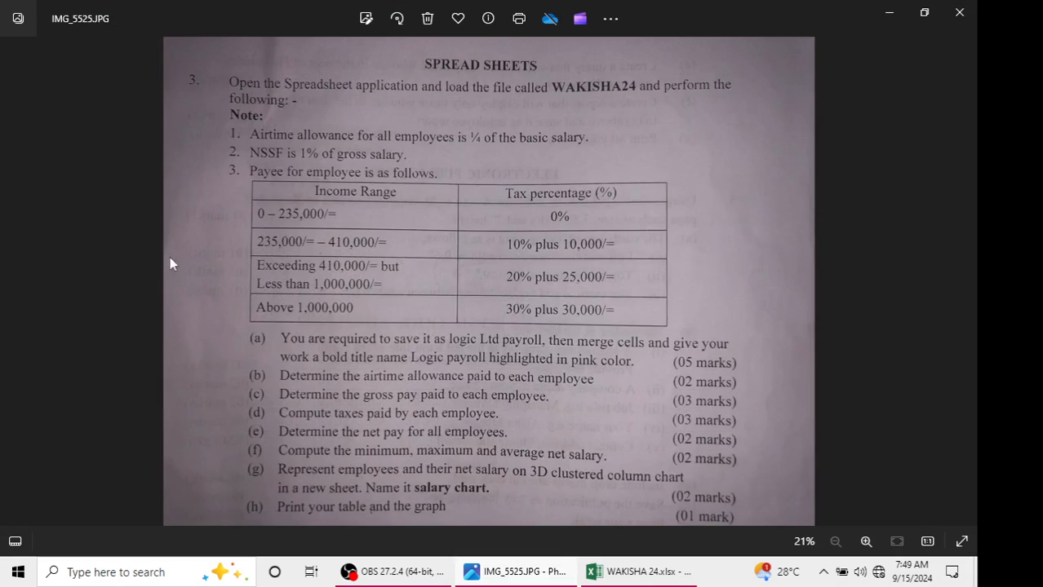
pyautogui.click(890, 12)
# Extend the PAYEE formula in G4 to =IF(E4<=235000,E4*0,IF(E4>235000,E4*10/100+10000))
pyautogui.doubleClick(520, 270)
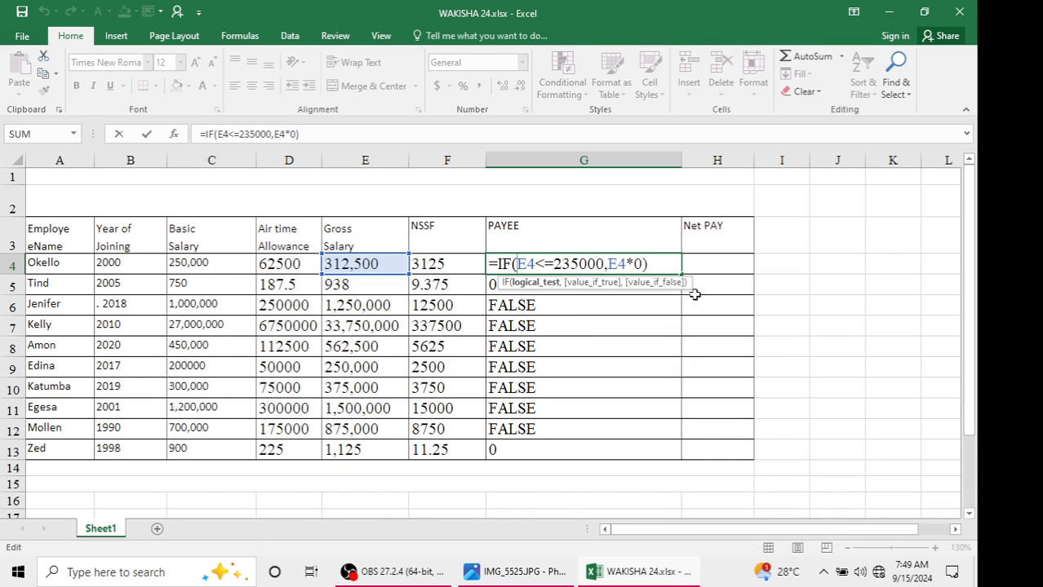
pyautogui.press('BackSpace')
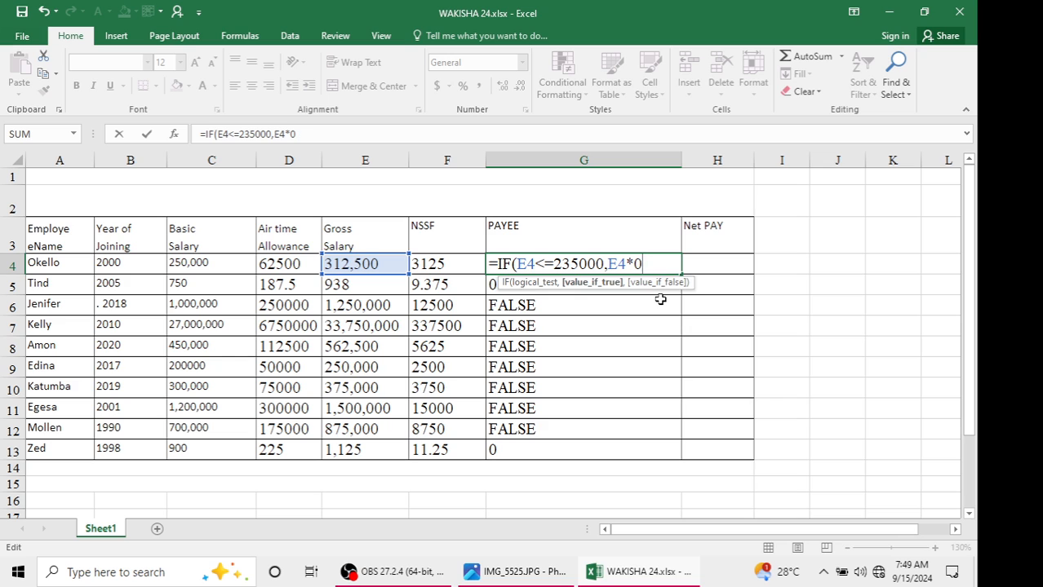
pyautogui.write(',IF(')
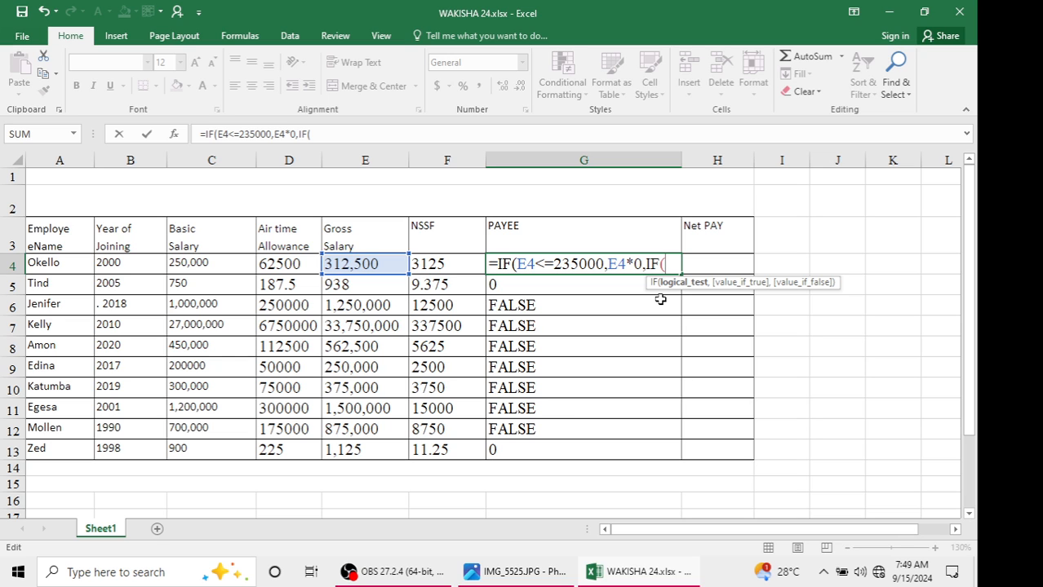
pyautogui.write('E4')
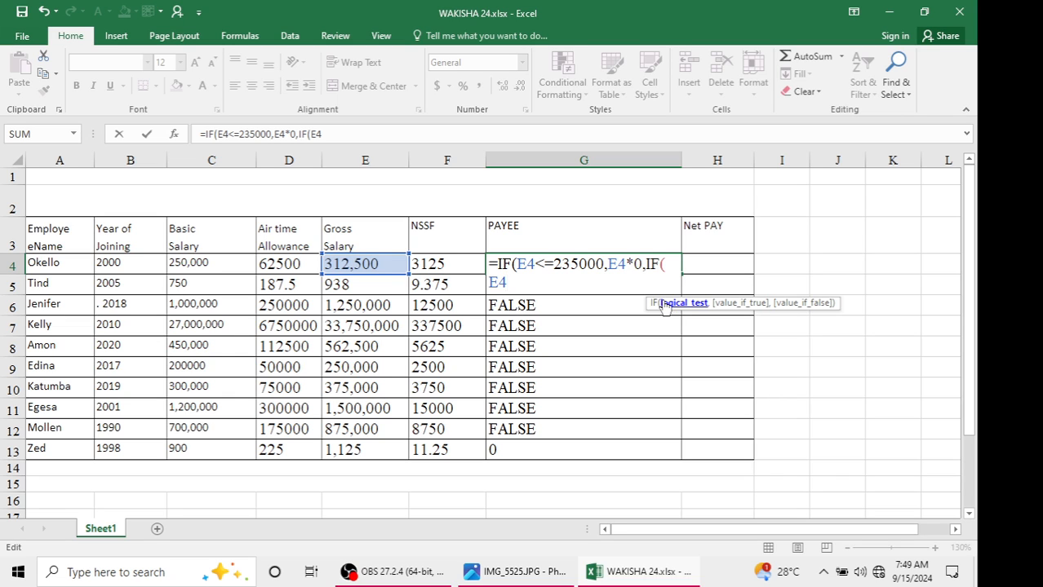
pyautogui.click(548, 575)
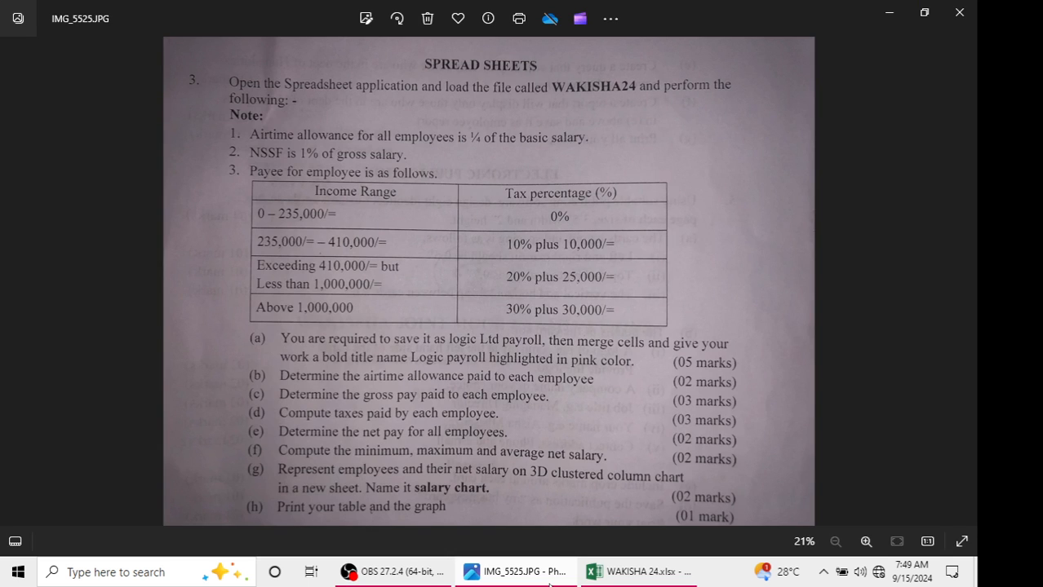
pyautogui.click(550, 581)
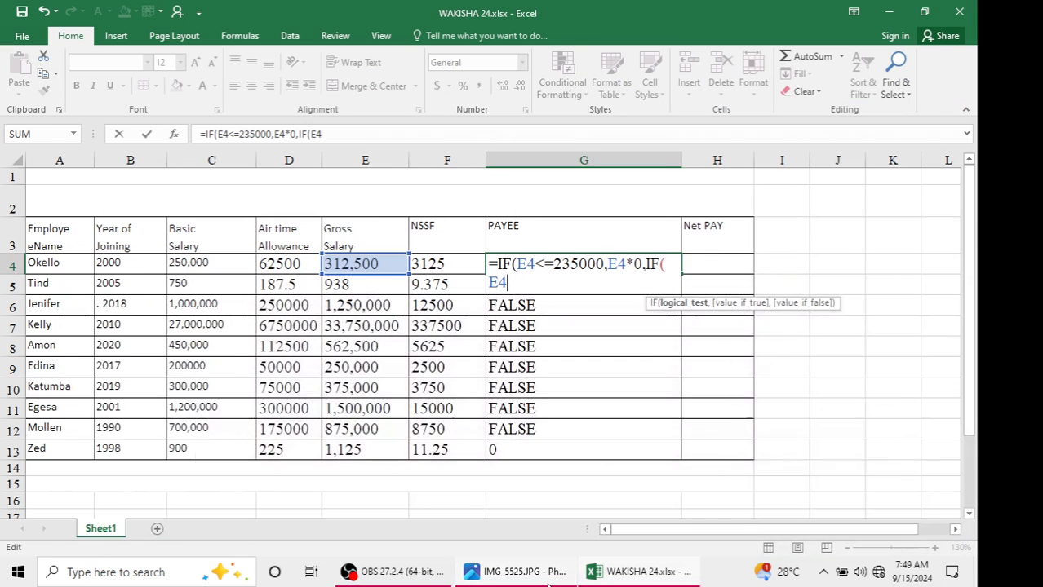
pyautogui.write('>23')
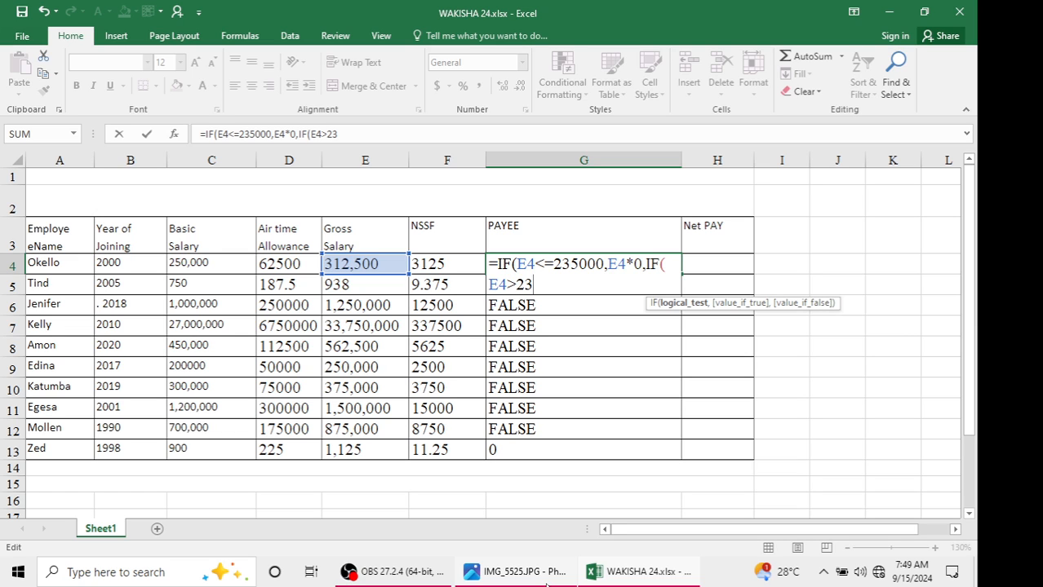
pyautogui.write('5000,')
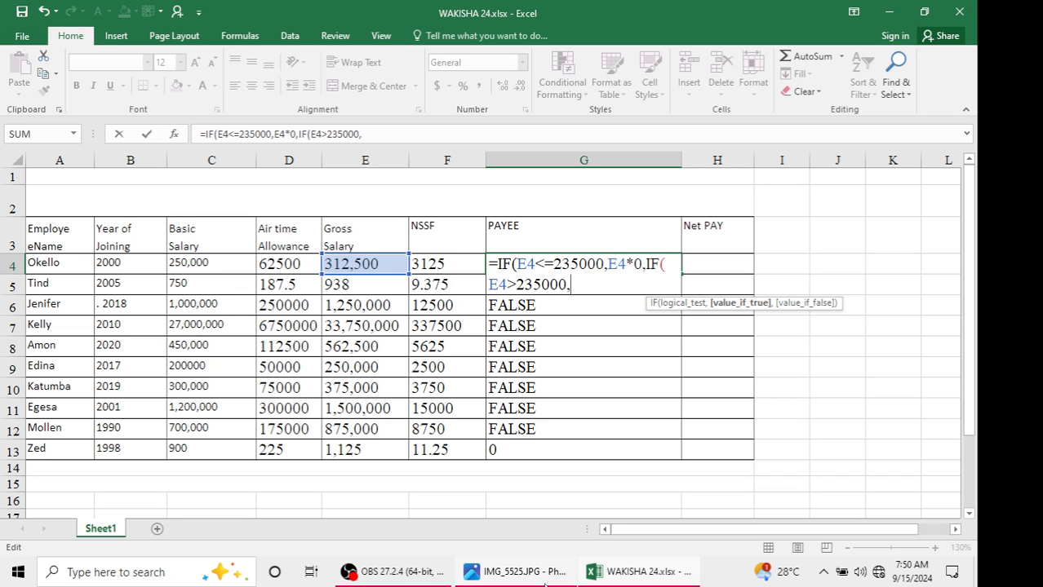
pyautogui.write('E4')
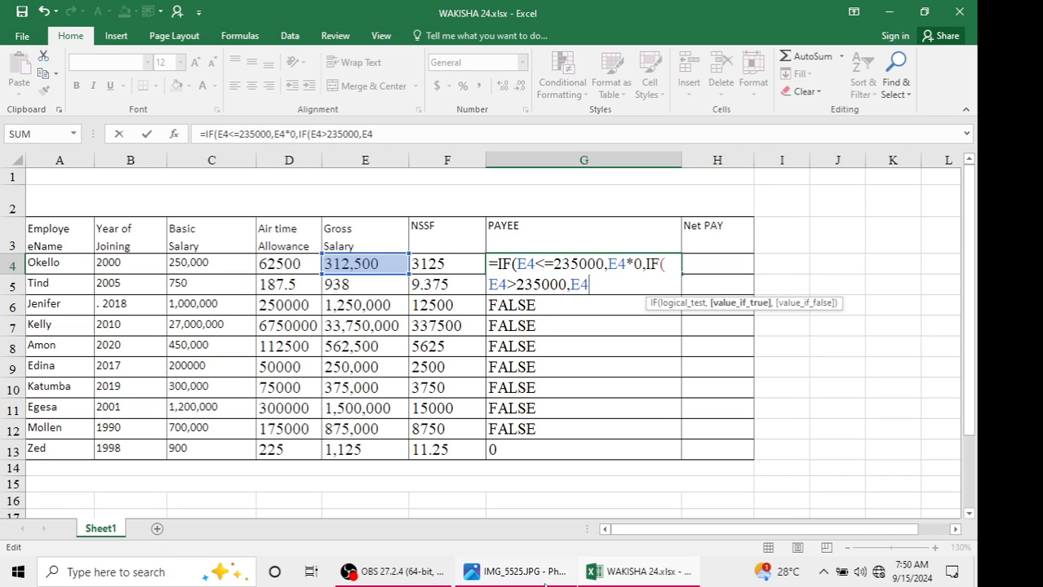
pyautogui.write('*10/100')
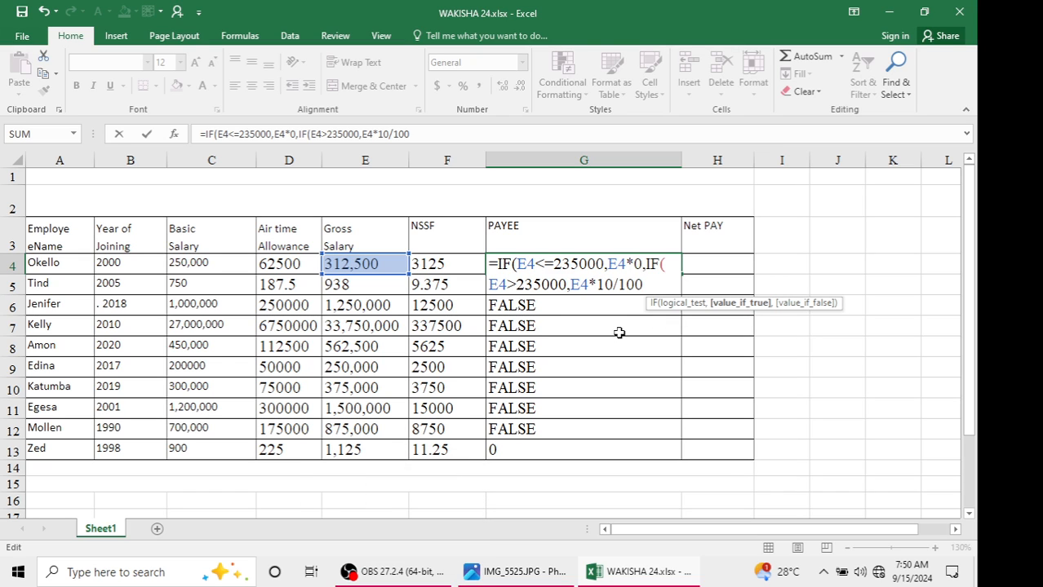
pyautogui.write('+10000')
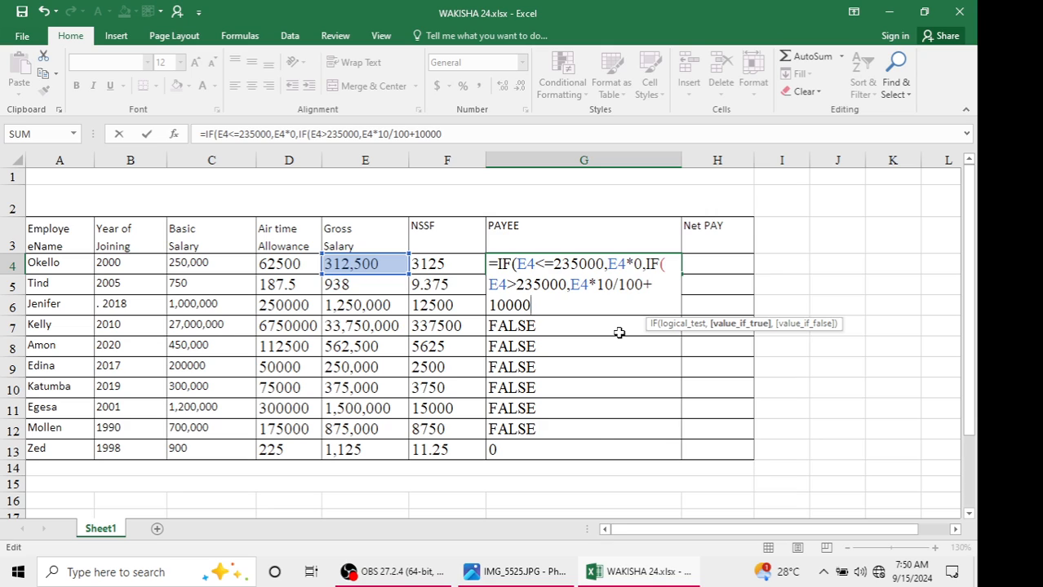
pyautogui.write('))')
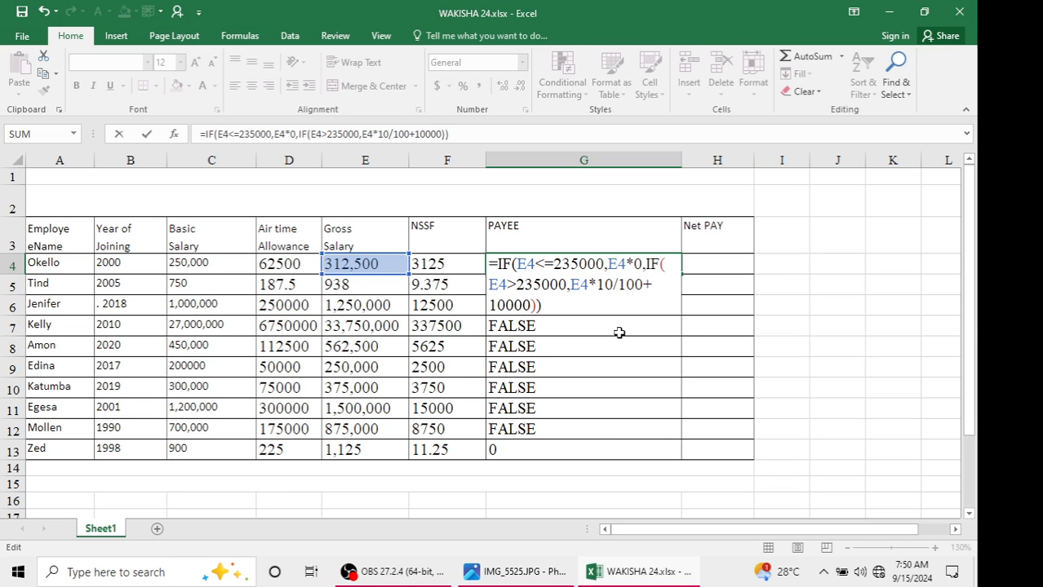
pyautogui.press('Return')
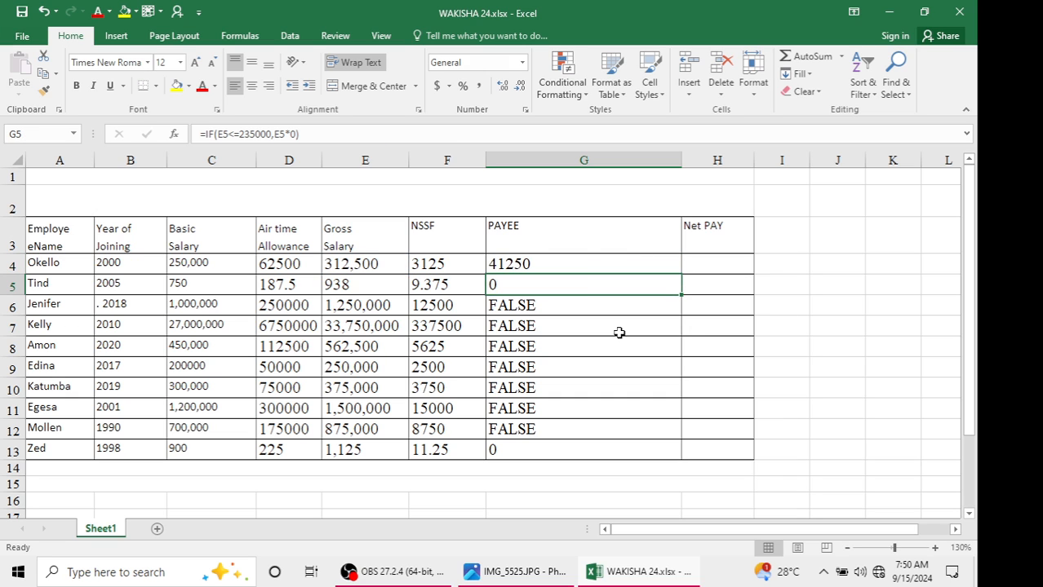
# Fill the two-band PAYEE formula from G4 down to G13
pyautogui.click(581, 270)
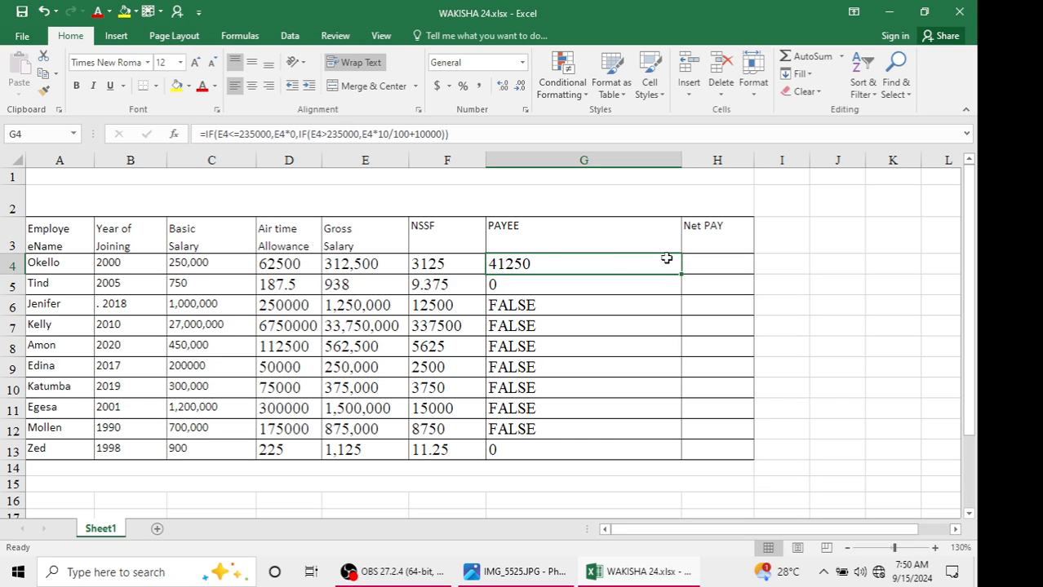
pyautogui.moveTo(681, 273); pyautogui.dragTo(658, 456)
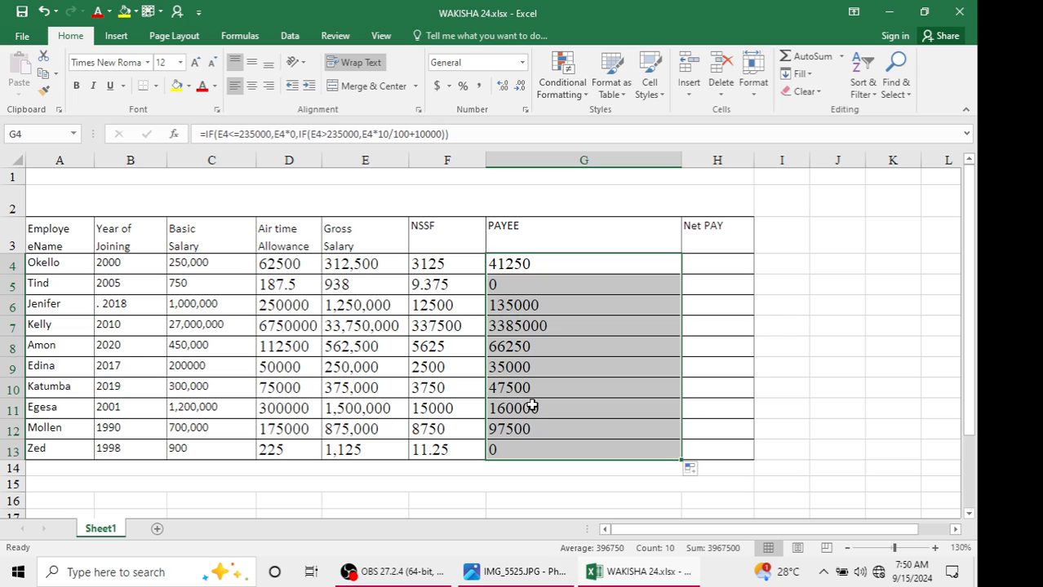
# Reopen the G4 PAYEE formula, remove its closing brackets, start a third nested IF on E4, and consult the PAYE bands image
pyautogui.doubleClick(540, 266)
pyautogui.click(582, 302)
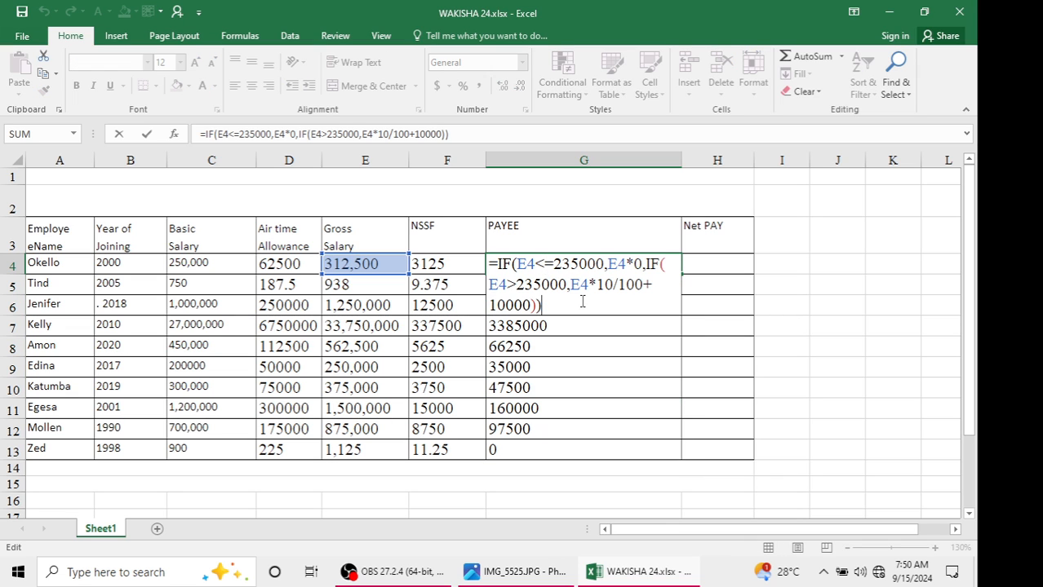
pyautogui.press('BackSpace')
pyautogui.press('BackSpace')
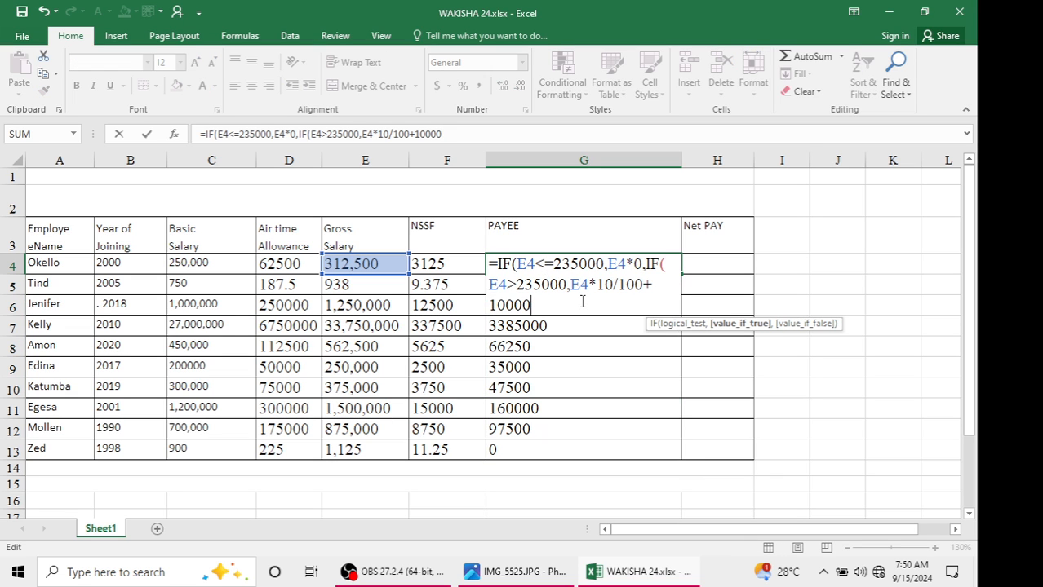
pyautogui.write(',IF')
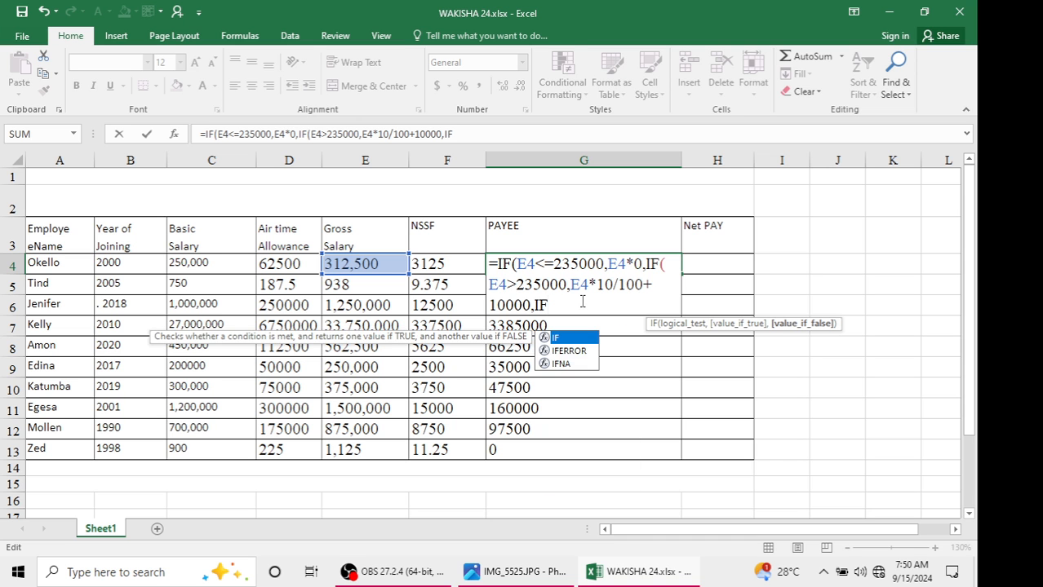
pyautogui.write('(E4')
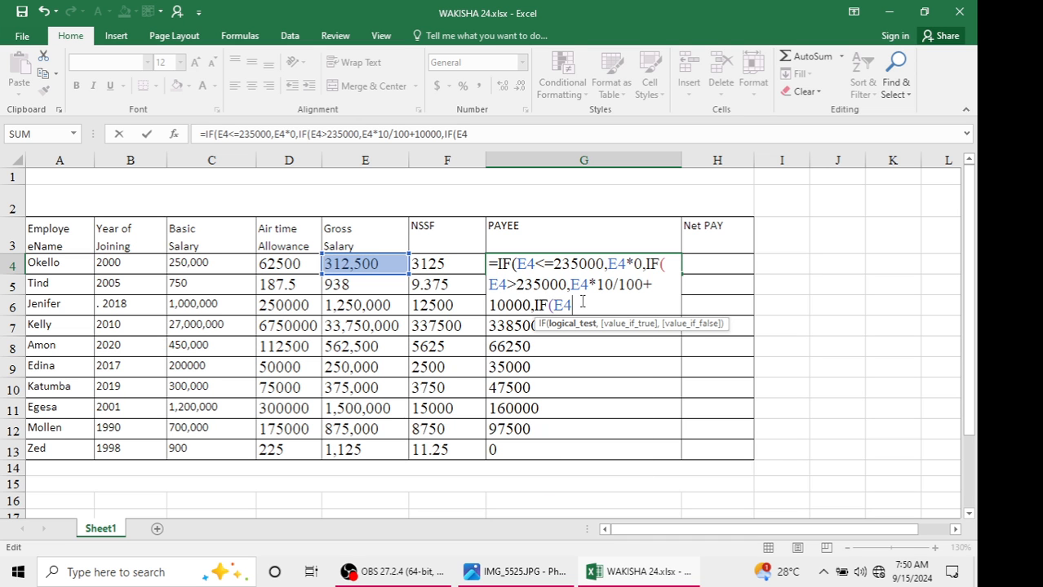
pyautogui.click(521, 572)
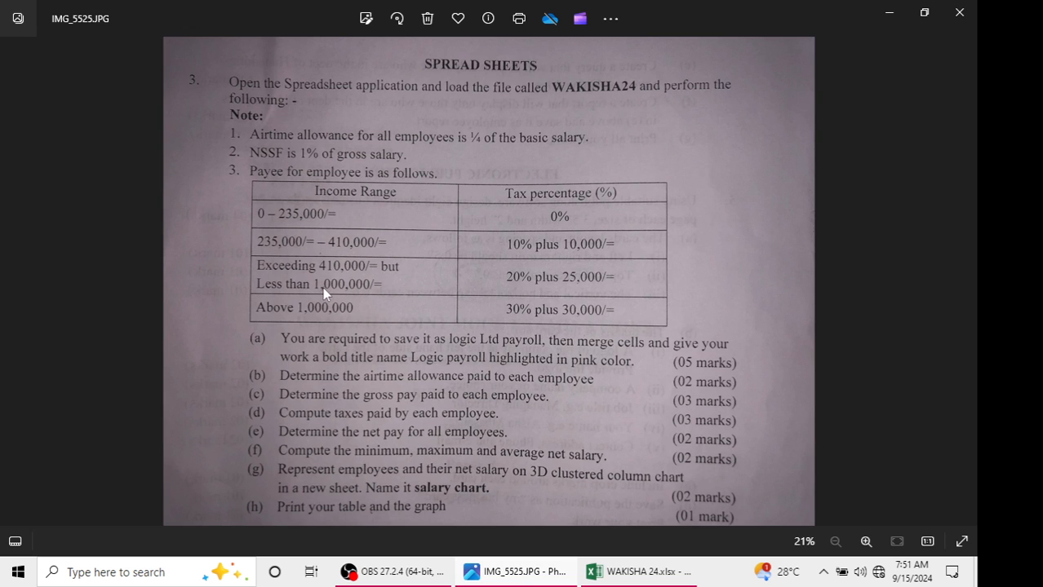
pyautogui.click(887, 11)
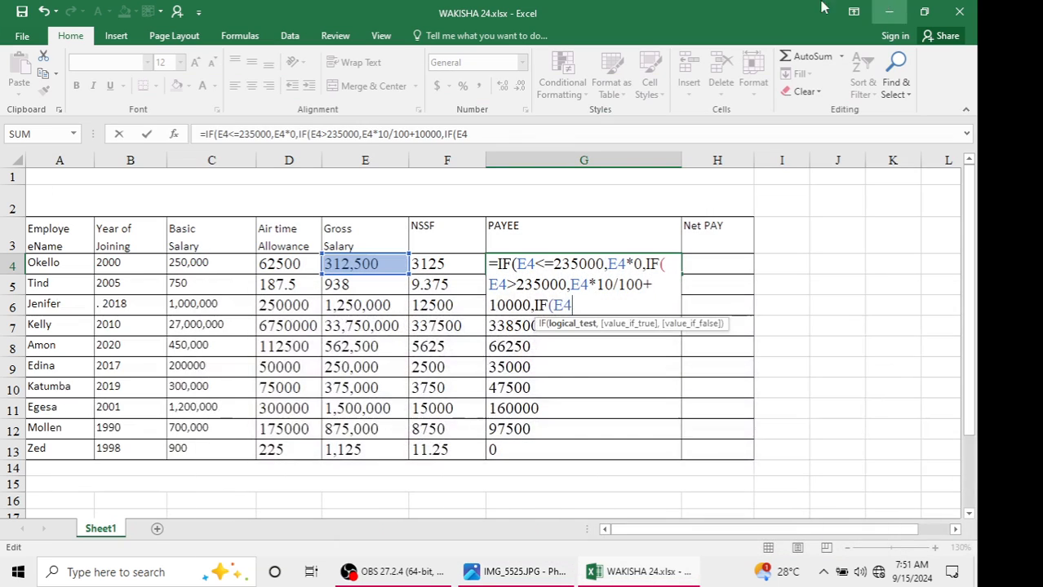
# Add the third band IF(E4>410000,E4*20/100+25000, to the G4 formula
pyautogui.write('>')
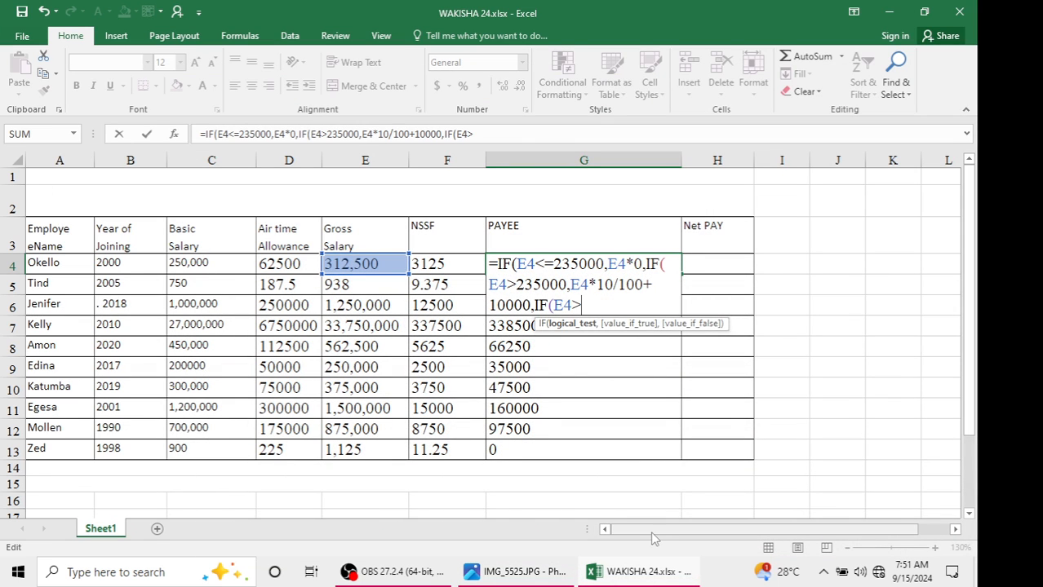
pyautogui.write('410000')
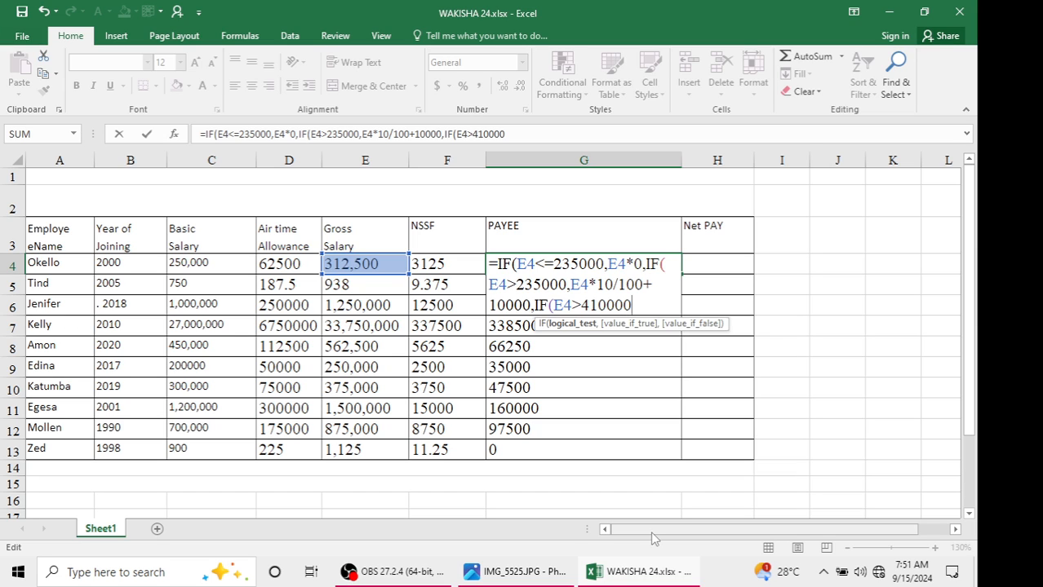
pyautogui.write(',')
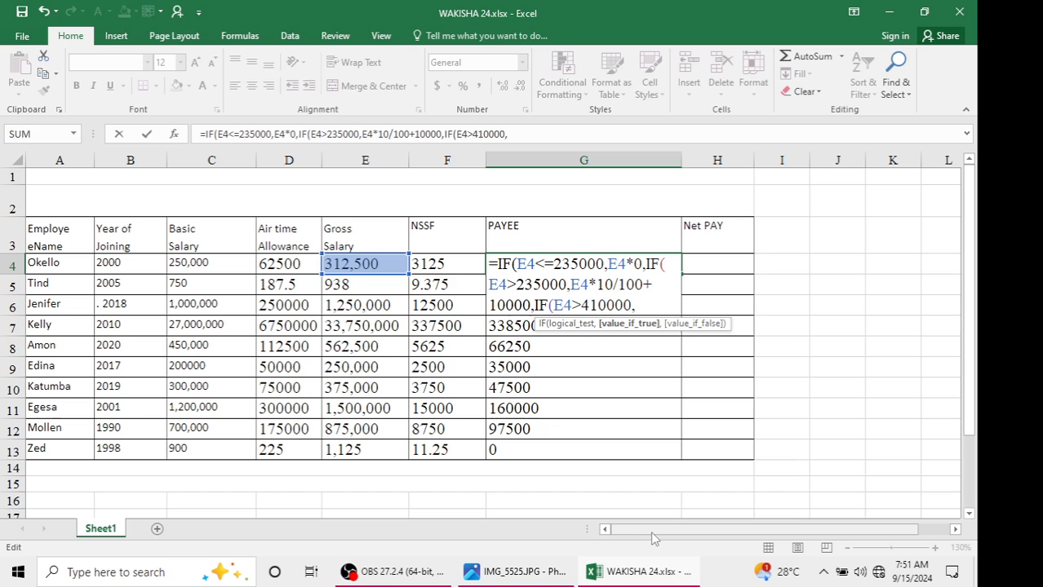
pyautogui.write('E4')
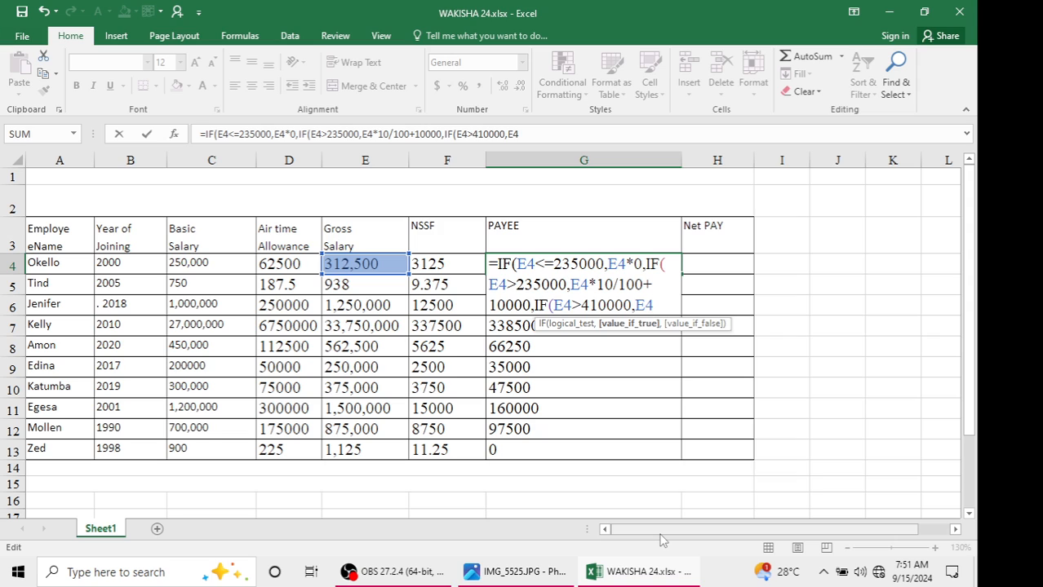
pyautogui.write('*20/100')
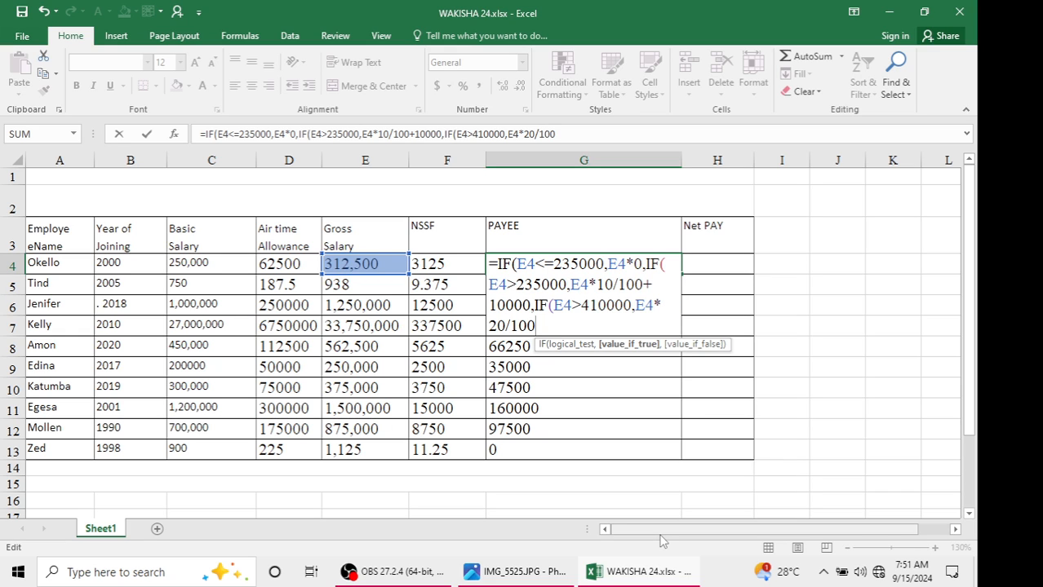
pyautogui.write('+25000')
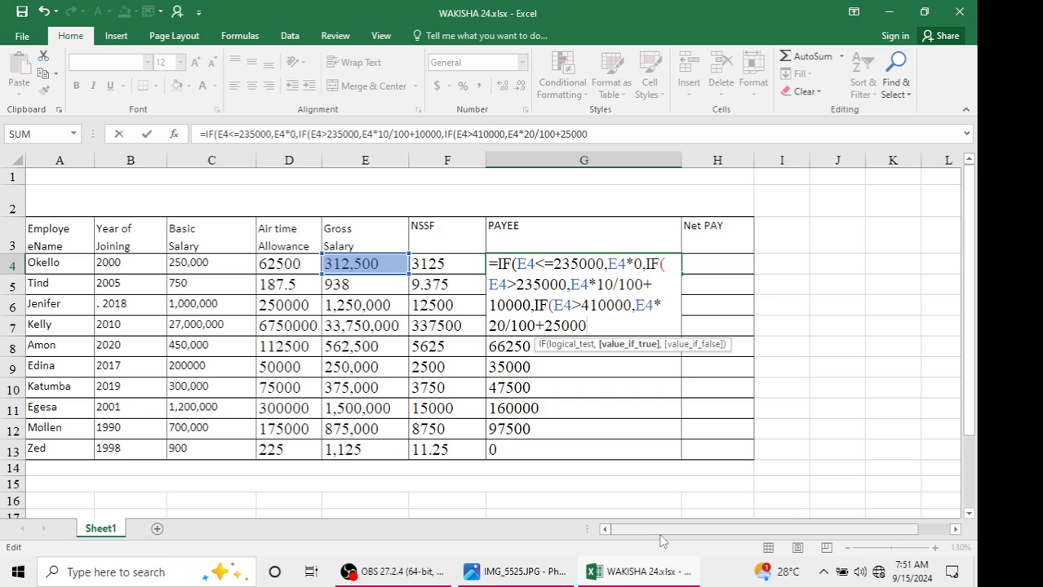
pyautogui.write(',')
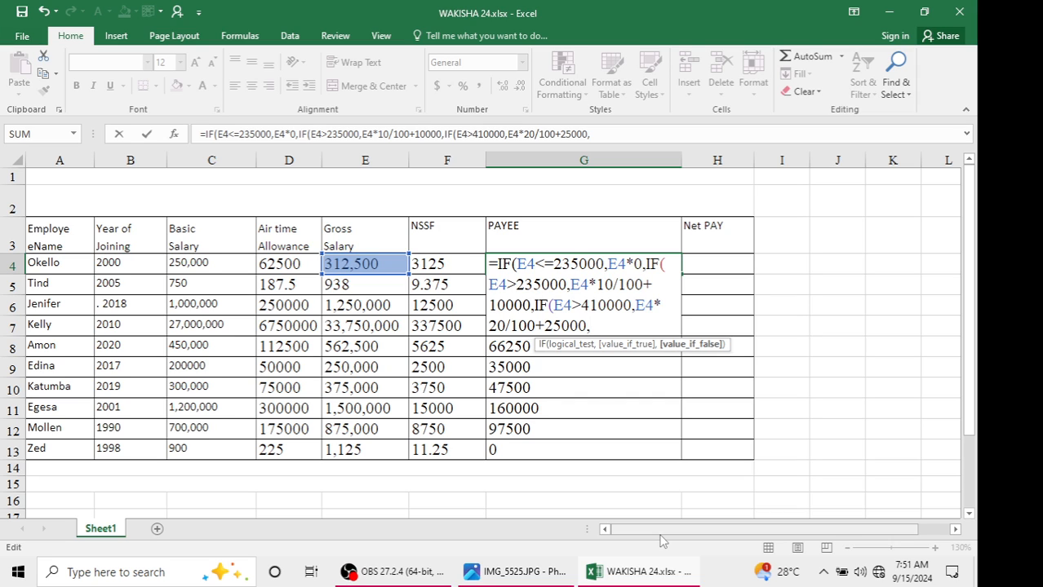
pyautogui.write('IF')
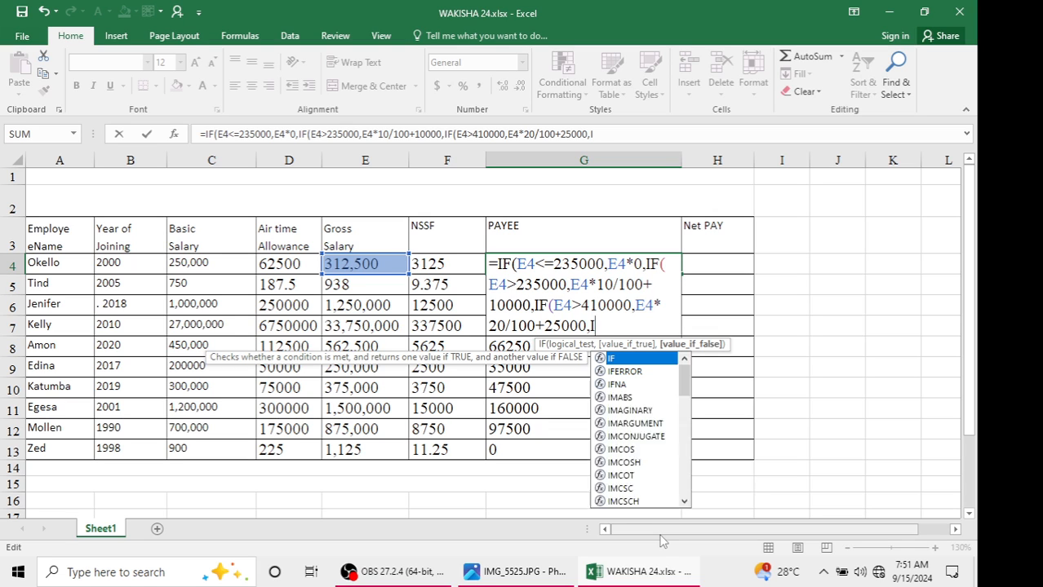
pyautogui.write('(E4')
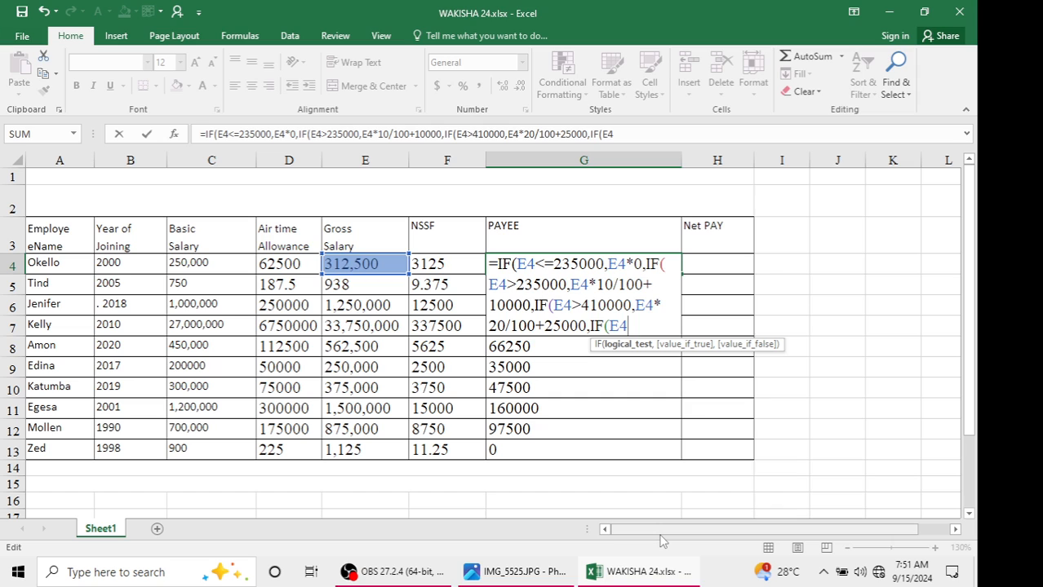
pyautogui.write('>100000')
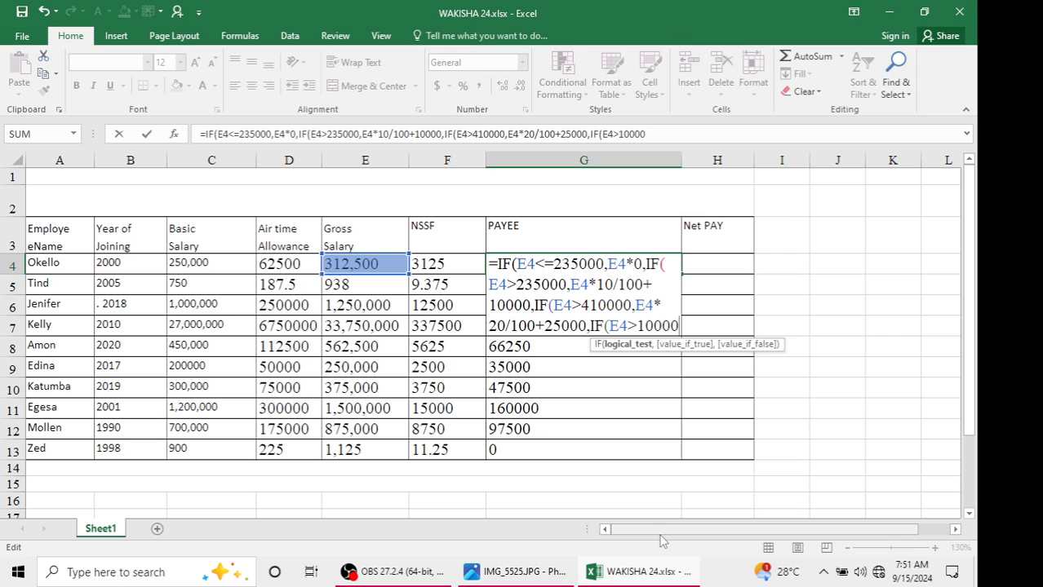
pyautogui.write('00')
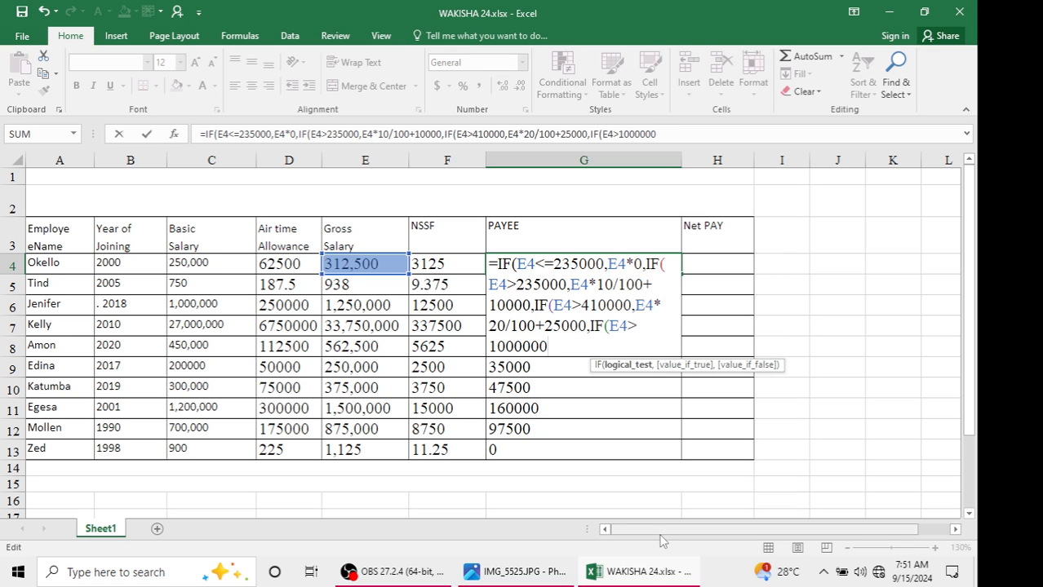
pyautogui.write(',')
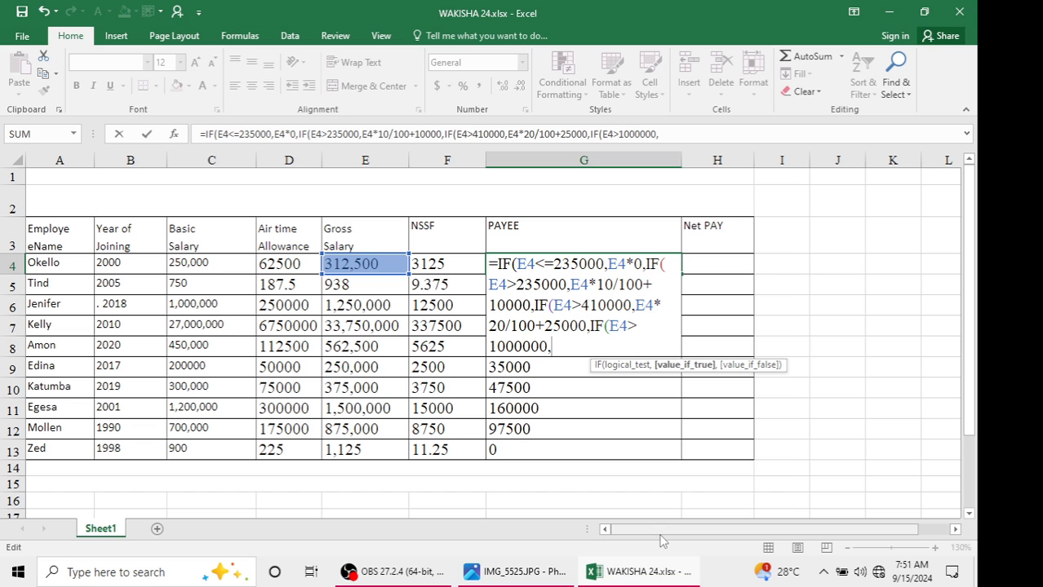
pyautogui.write('E4*30/100')
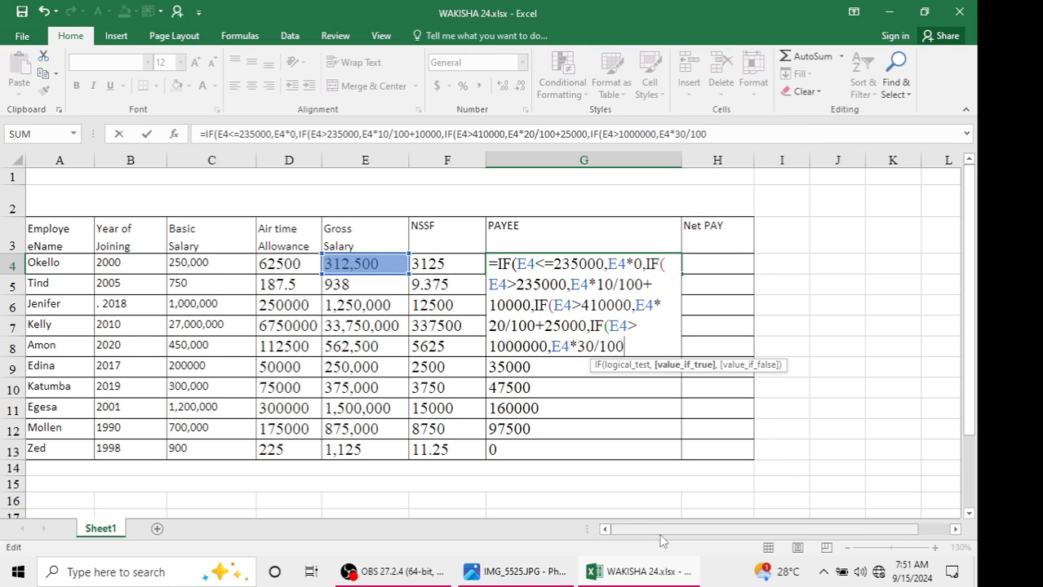
pyautogui.write('+30000')
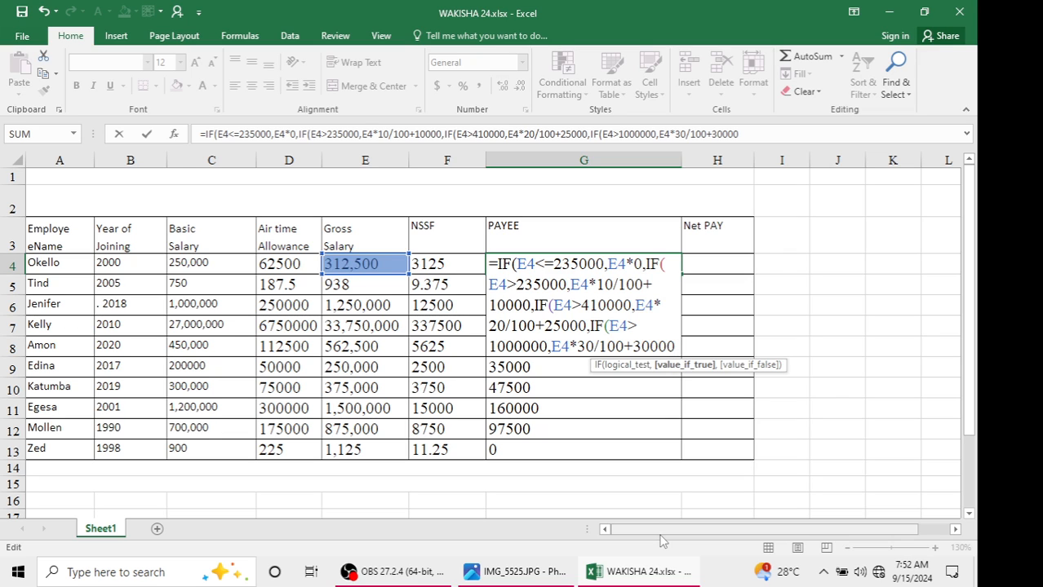
pyautogui.write(')))')
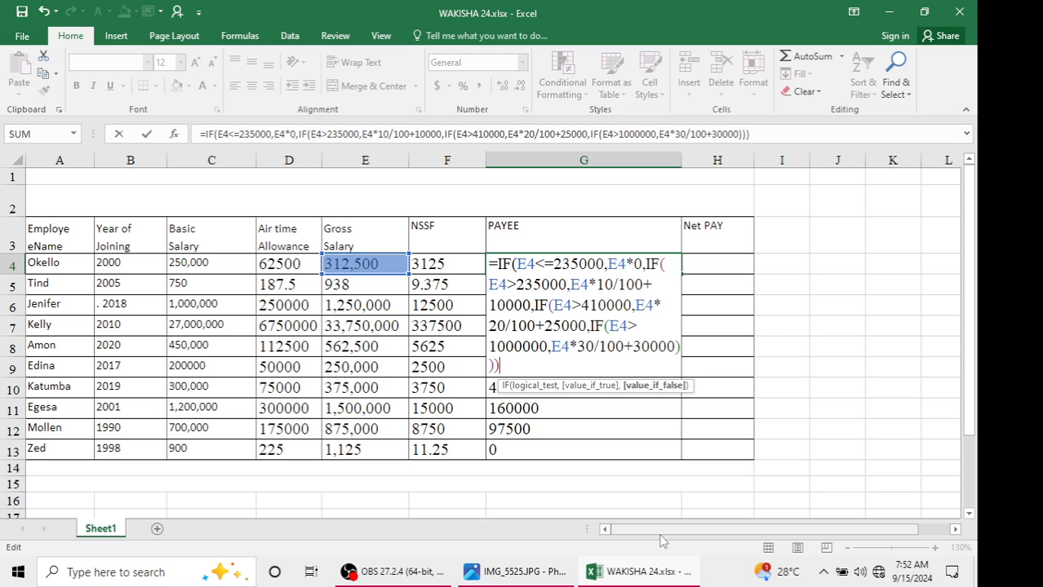
# Add the top band IF(E4>1000000,E4*30/100+30000 and close all four IFs to finish the G4 formula
pyautogui.write(')')
pyautogui.press('Return')
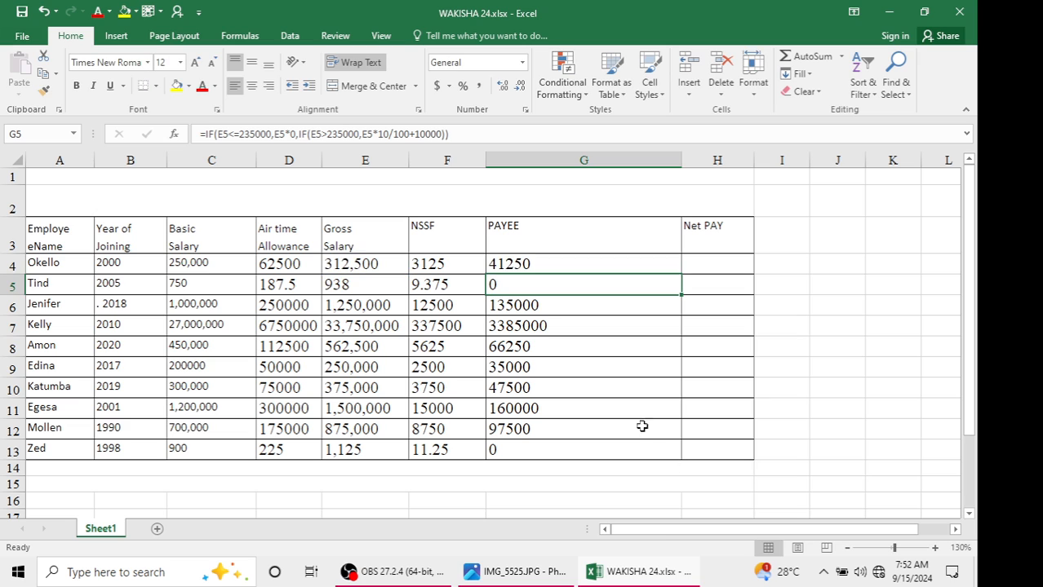
# Fill the four-band PAYEE formula from G4 down to G13
pyautogui.click(604, 255)
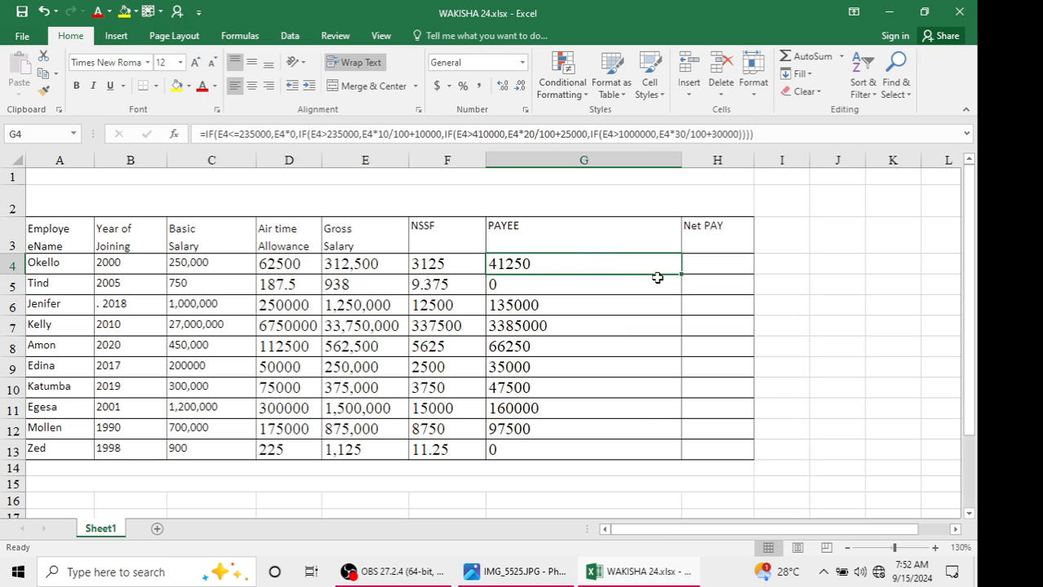
pyautogui.moveTo(683, 275); pyautogui.dragTo(659, 451)
pyautogui.click(624, 341)
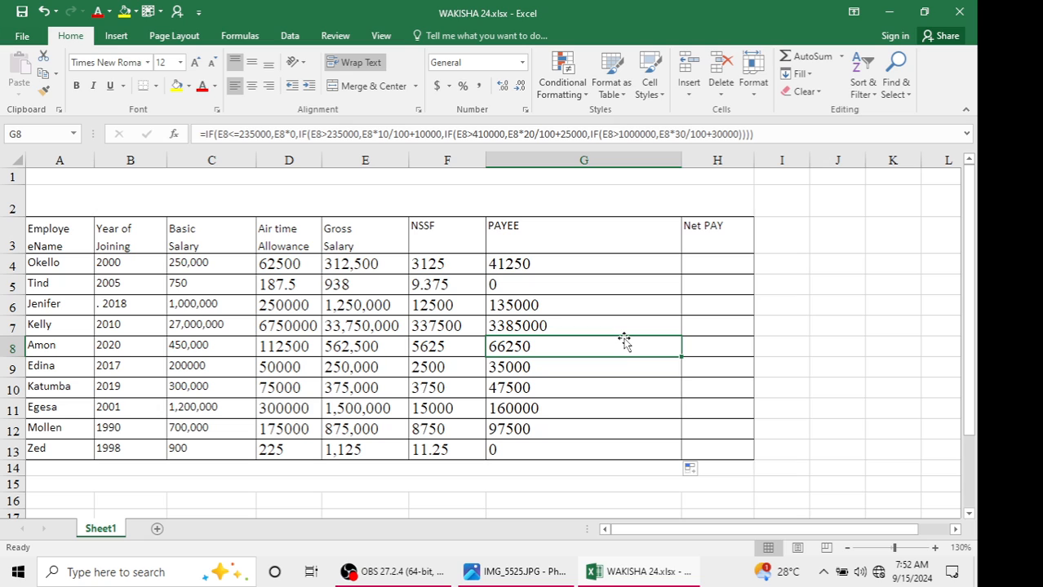
# Inspect the PAYEE and gross salary formulas across rows and review the task questions in the question image
pyautogui.click(582, 369)
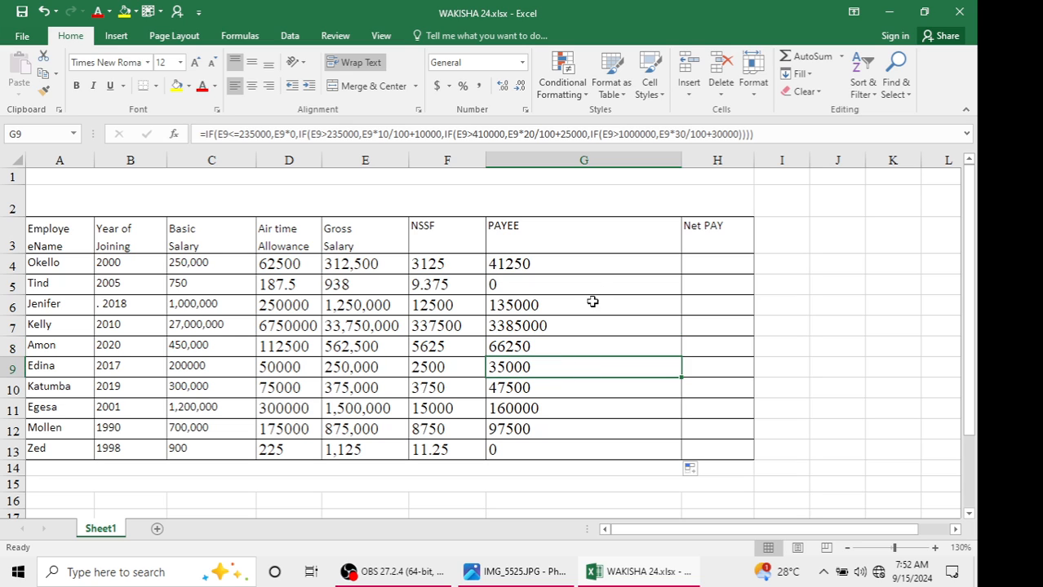
pyautogui.click(598, 284)
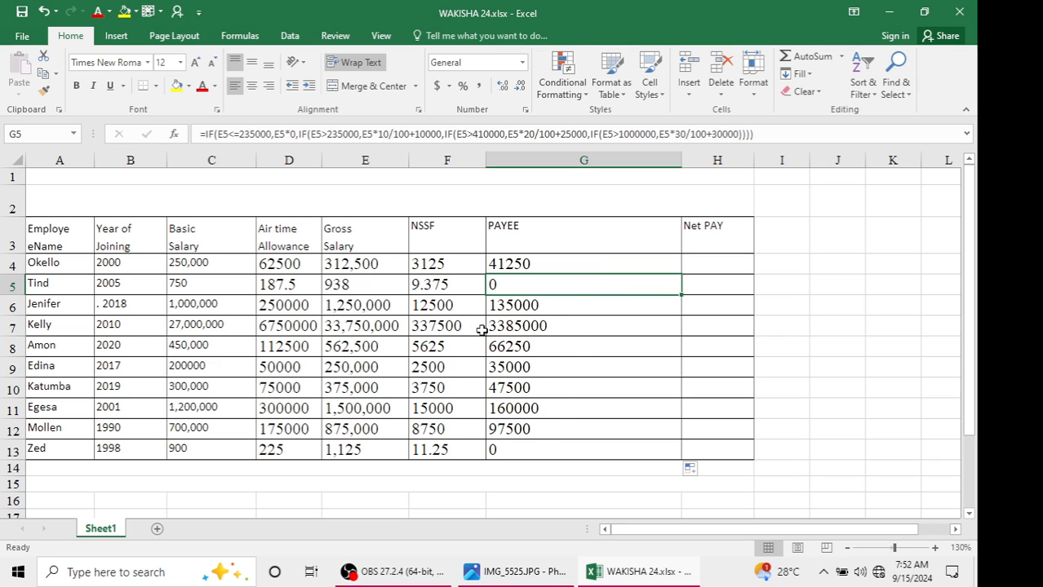
pyautogui.click(515, 263)
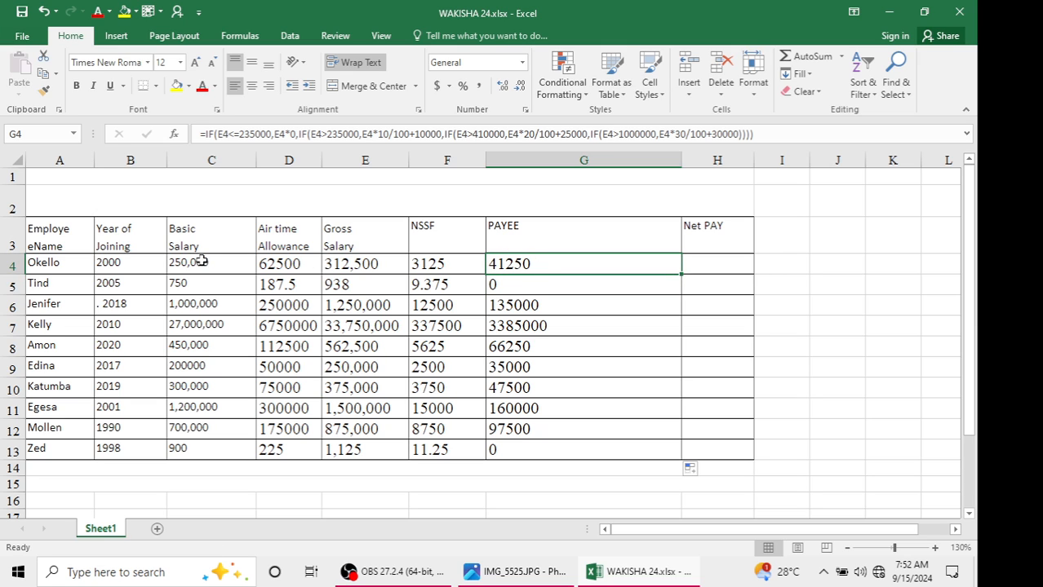
pyautogui.click(356, 263)
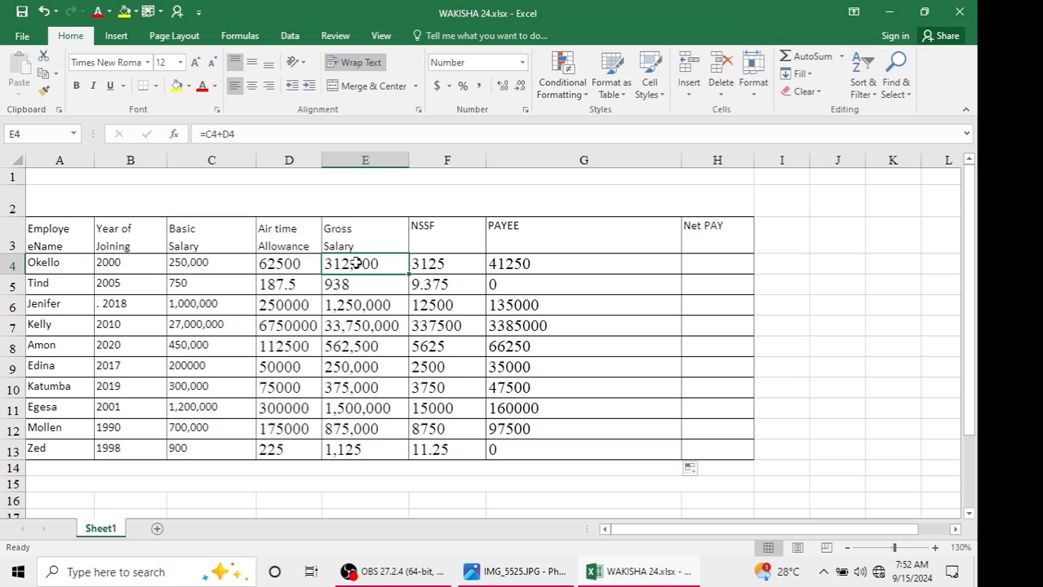
pyautogui.click(483, 292)
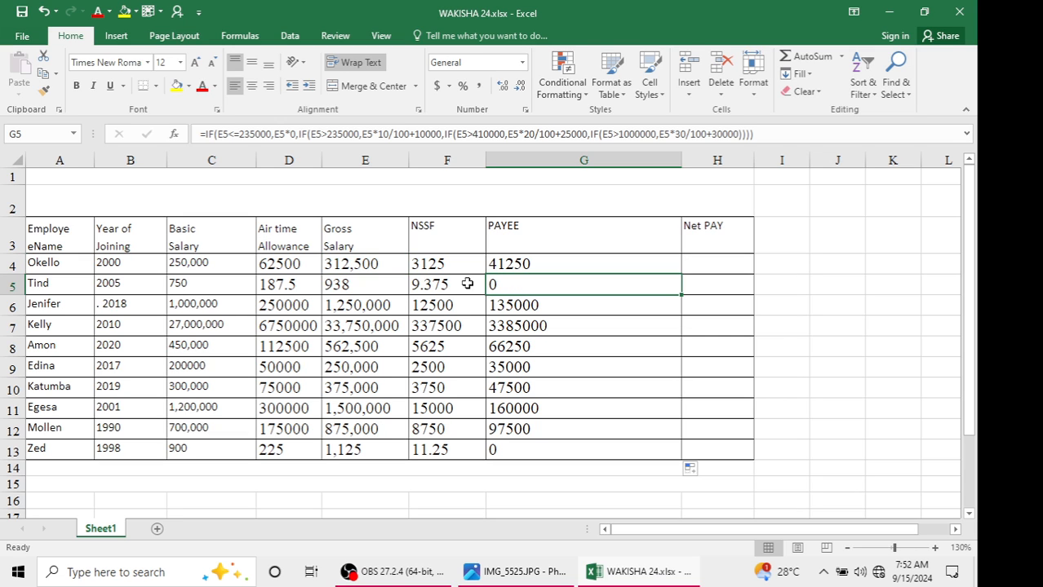
pyautogui.click(384, 294)
pyautogui.click(562, 311)
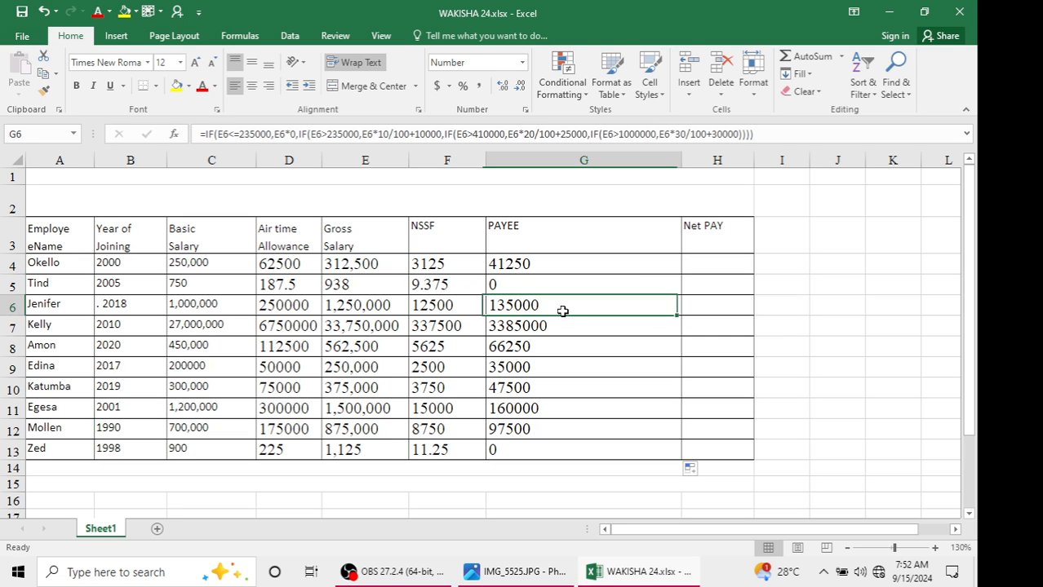
pyautogui.click(369, 304)
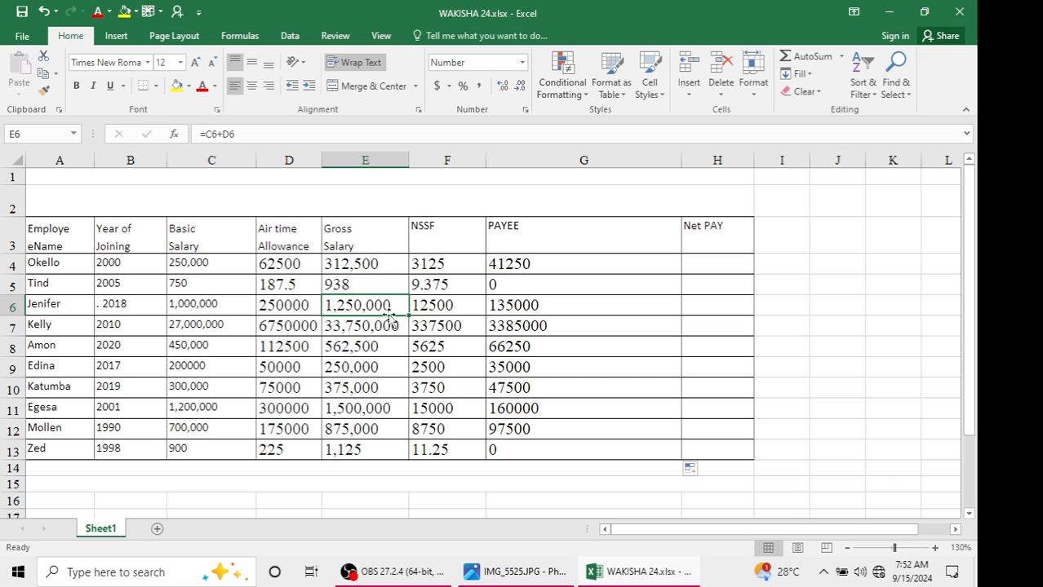
pyautogui.click(380, 327)
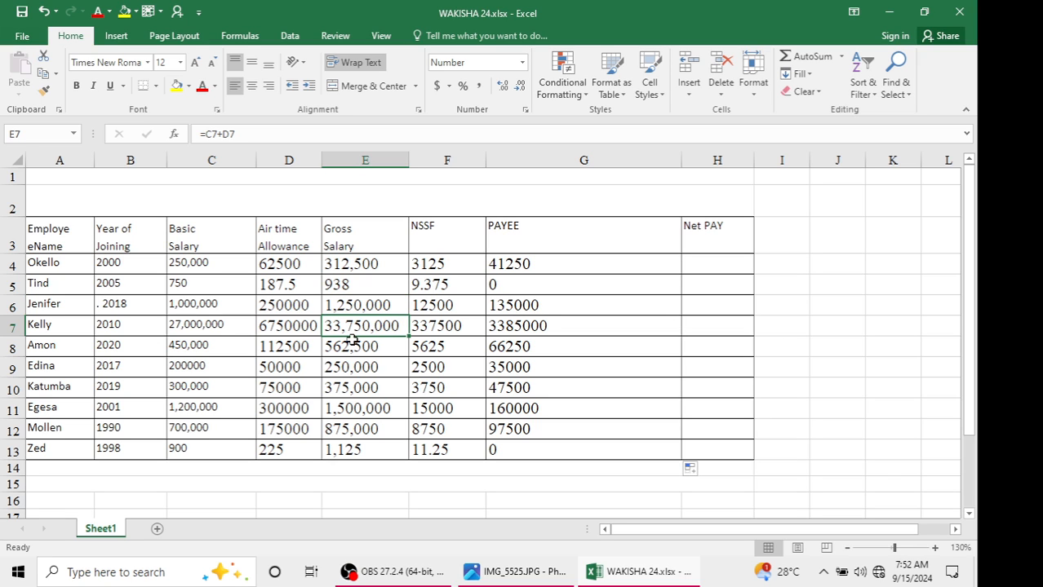
pyautogui.click(526, 327)
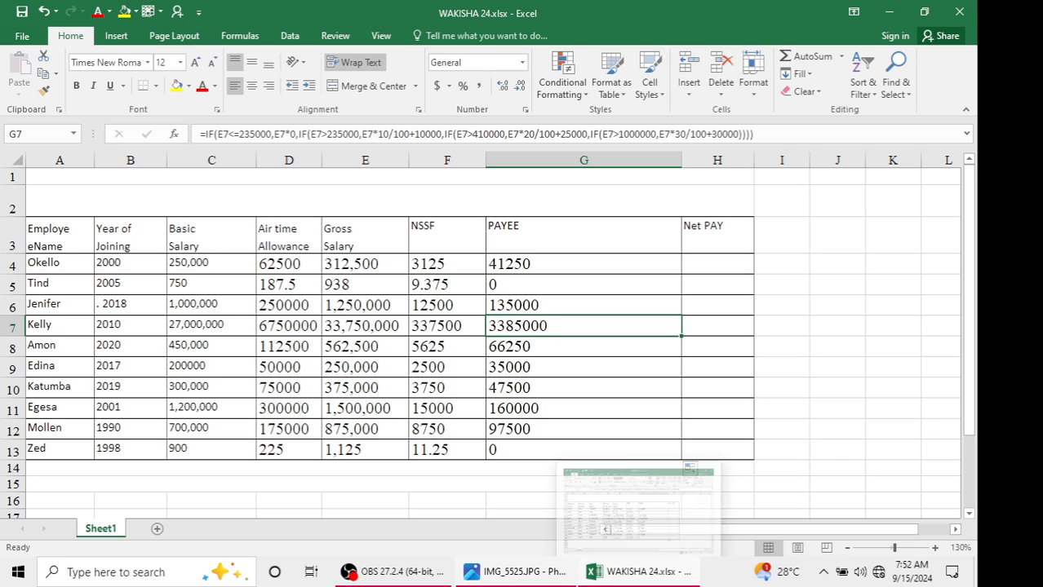
pyautogui.click(518, 572)
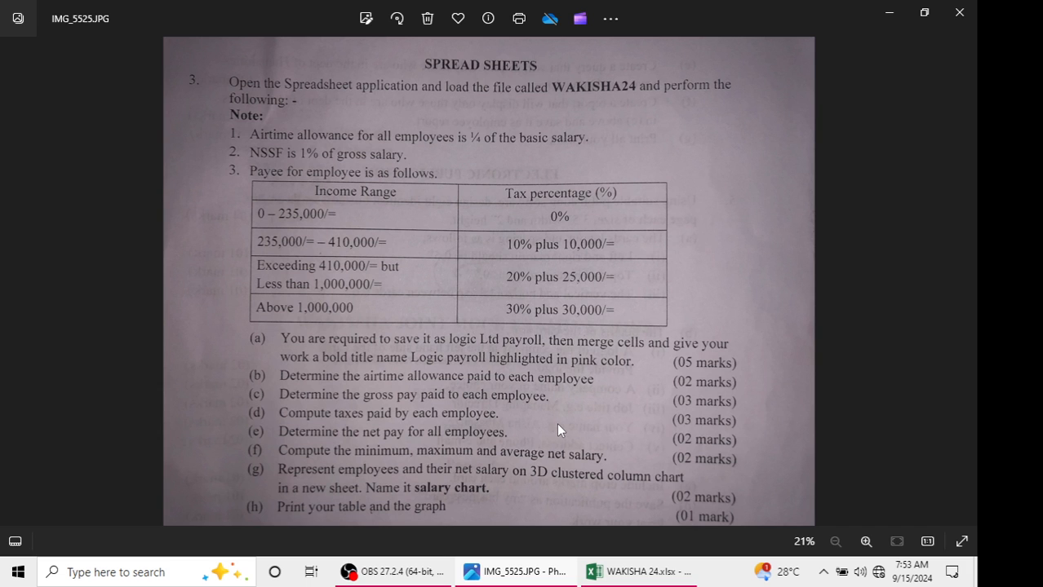
pyautogui.click(960, 12)
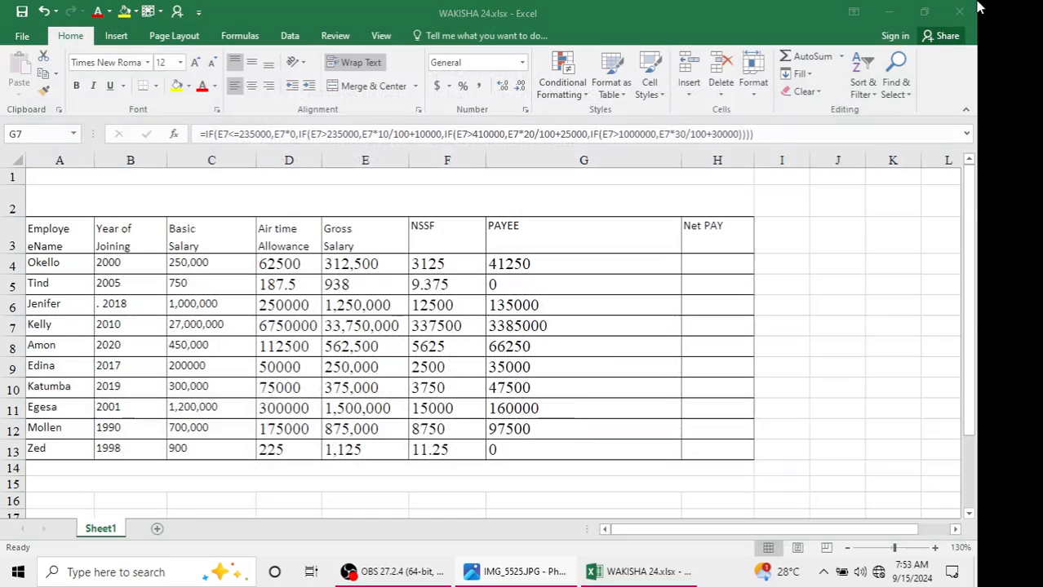
# Open the S6 WAKISSHA EXCEL NUMBERS 2024 folder and review the question image IMG_5525
pyautogui.click(882, 11)
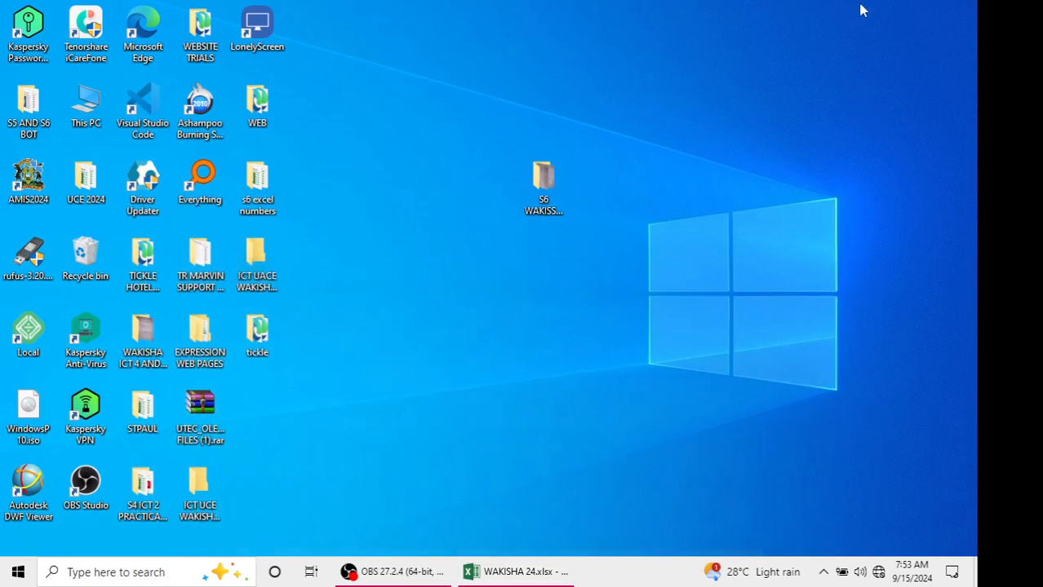
pyautogui.doubleClick(551, 161)
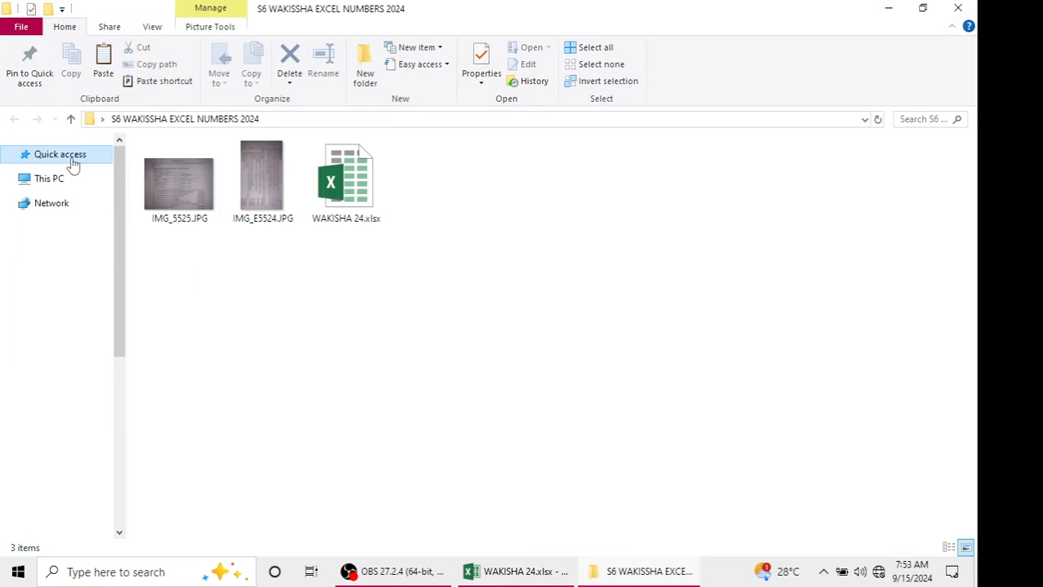
pyautogui.doubleClick(180, 189)
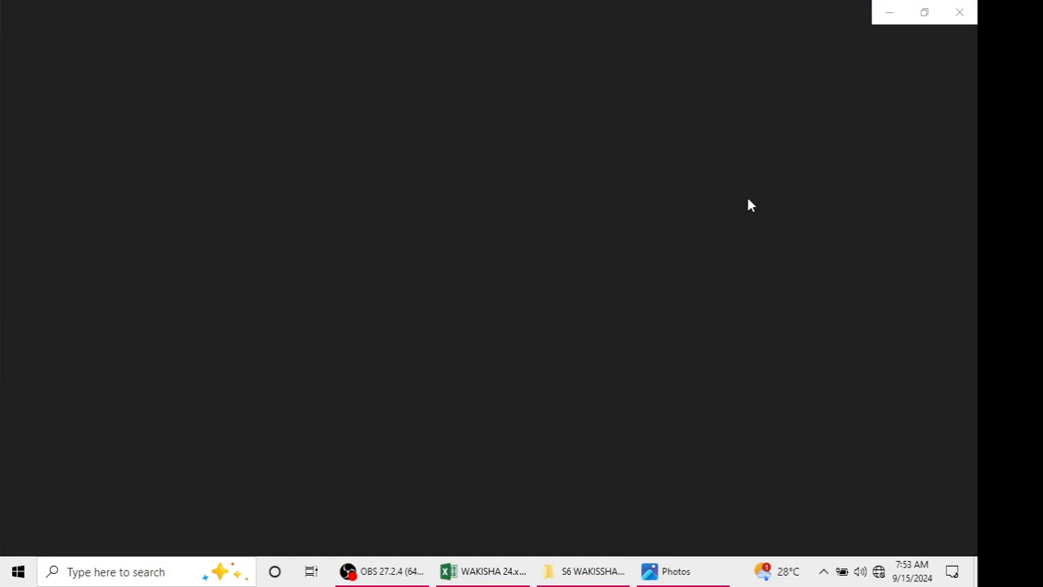
pyautogui.moveTo(584, 572)
pyautogui.click(489, 573)
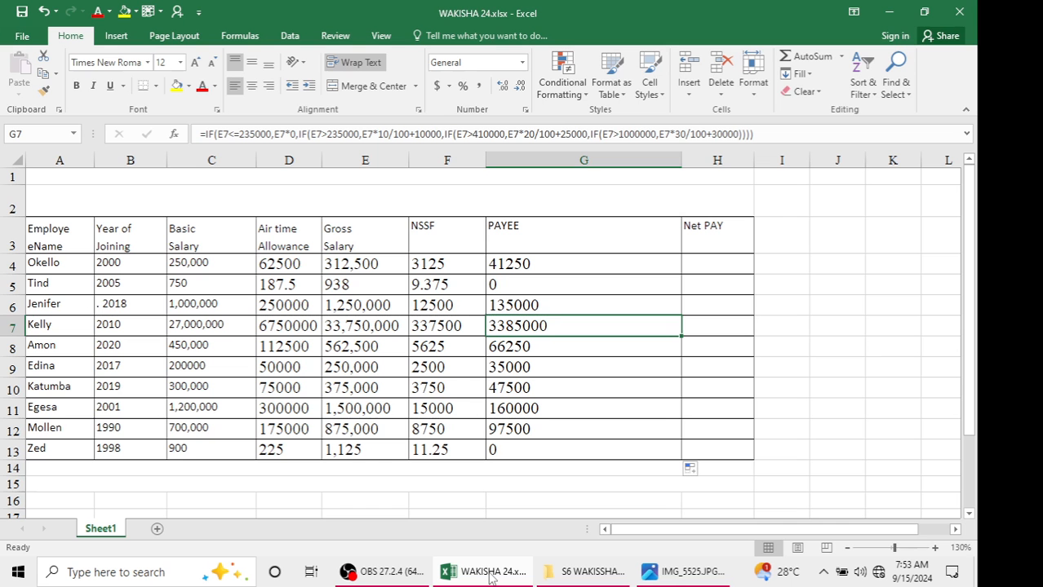
pyautogui.click(674, 572)
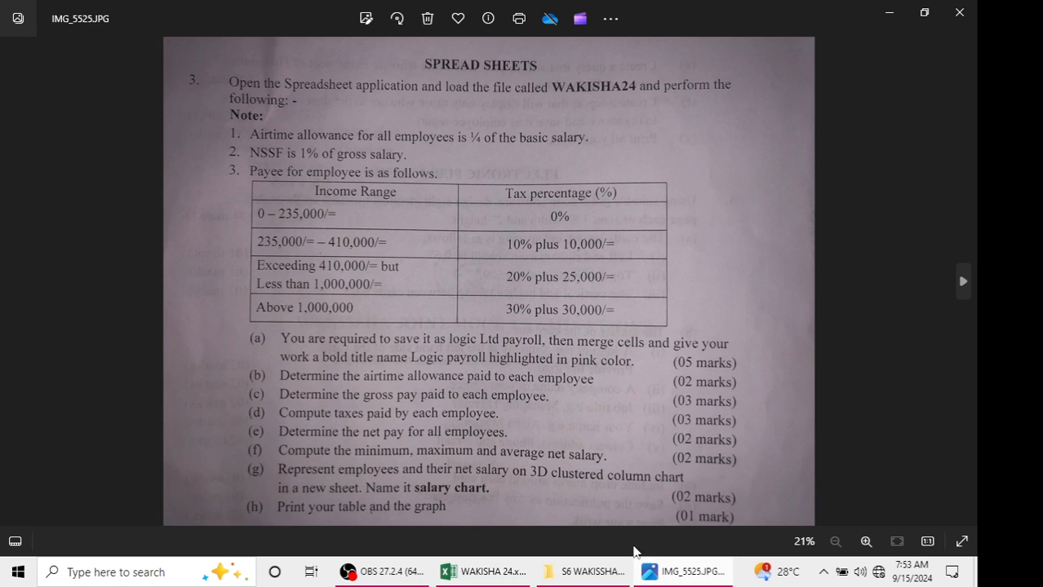
pyautogui.click(902, 11)
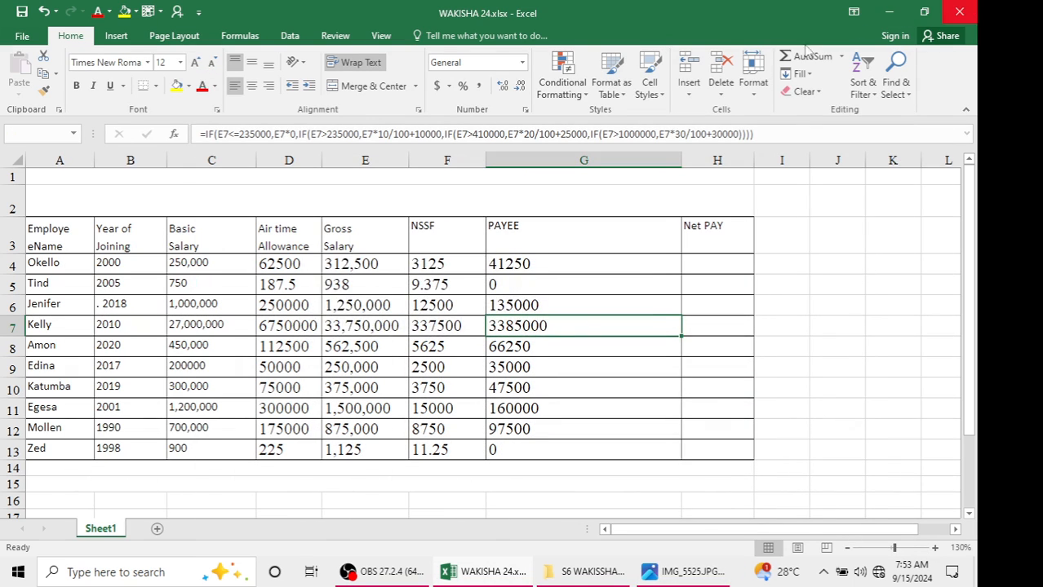
# Close the WAKISHA 24 workbook, saving its changes
pyautogui.click(959, 11)
pyautogui.click(418, 316)
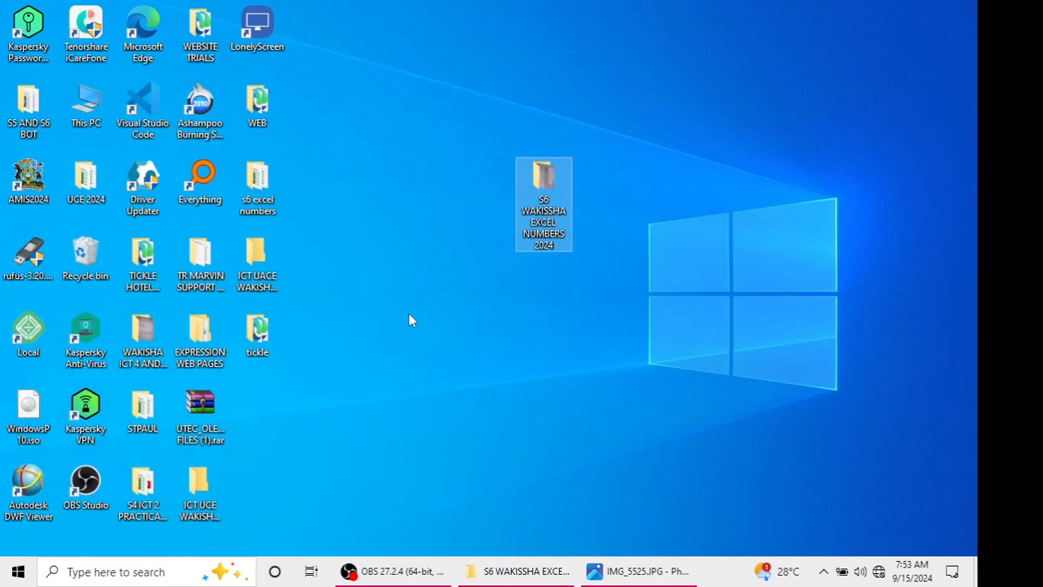
# Rename the WAKISHA 24 workbook file as LOGIC LTD PAYROLL in its folder
pyautogui.doubleClick(543, 208)
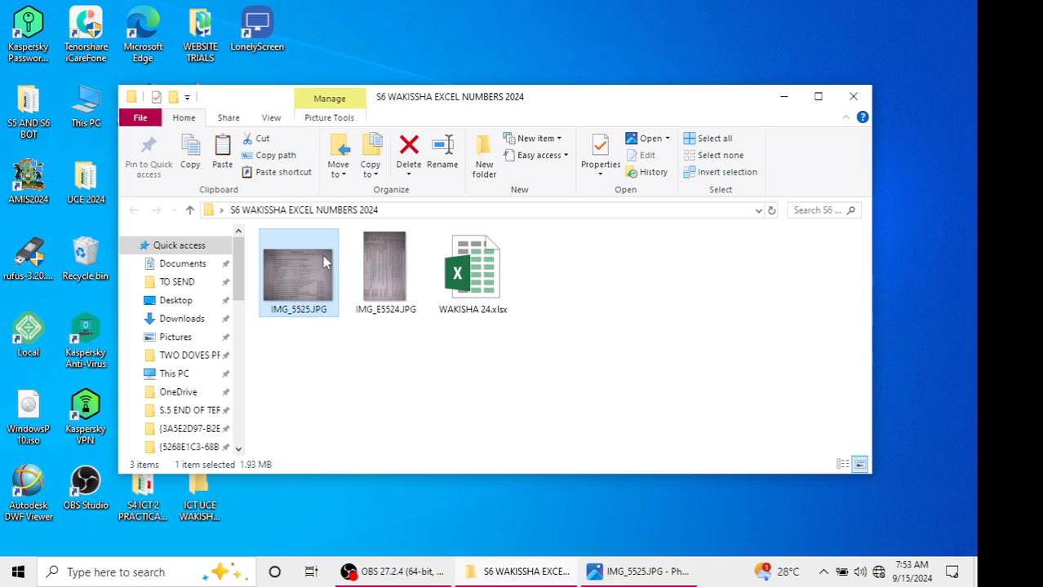
pyautogui.click(442, 273)
pyautogui.rightClick(455, 272)
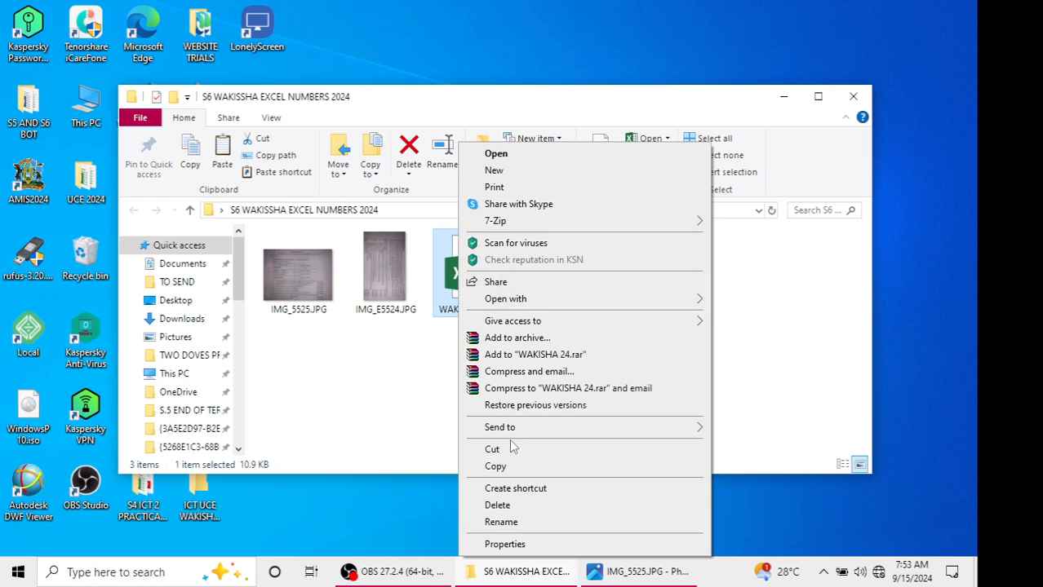
pyautogui.click(501, 522)
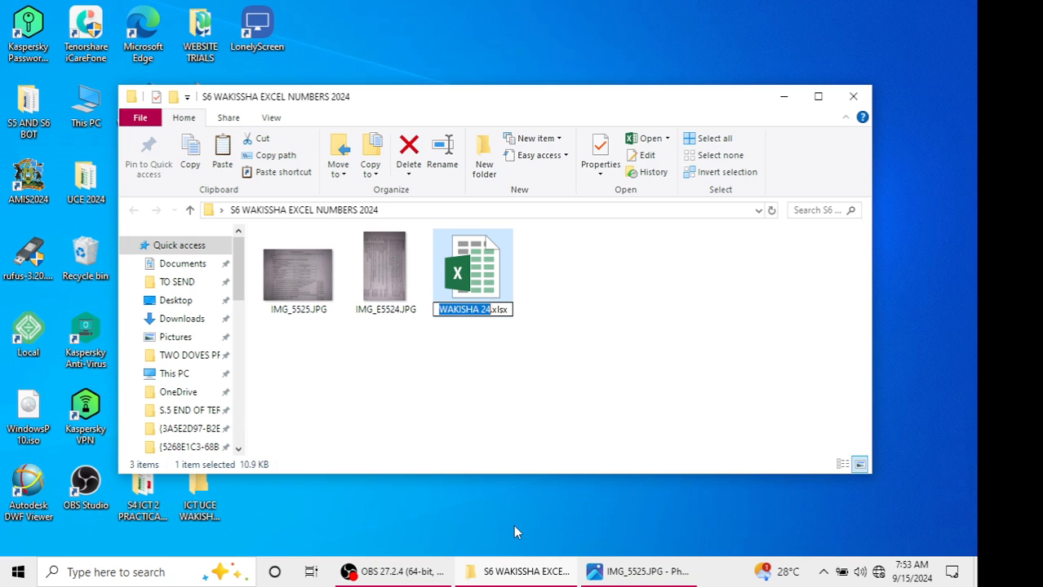
pyautogui.write('LOGIC')
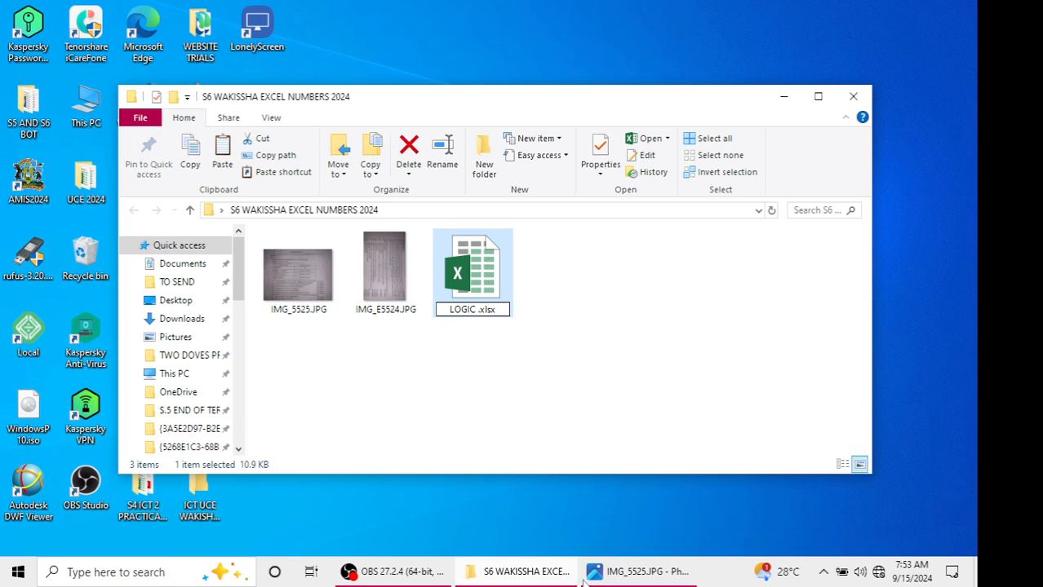
pyautogui.click(624, 576)
pyautogui.click(624, 580)
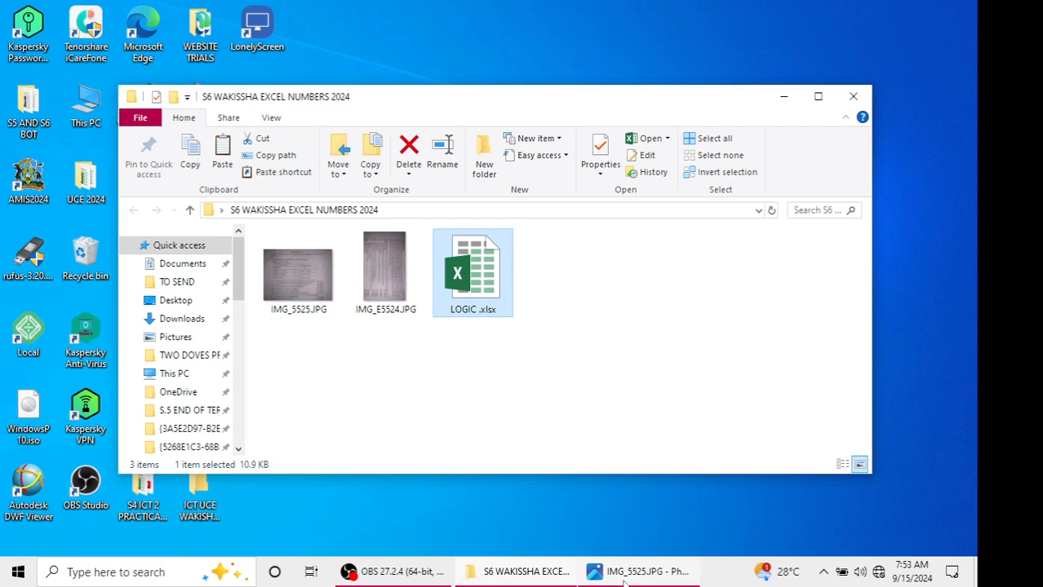
pyautogui.rightClick(460, 292)
pyautogui.moveTo(551, 551)
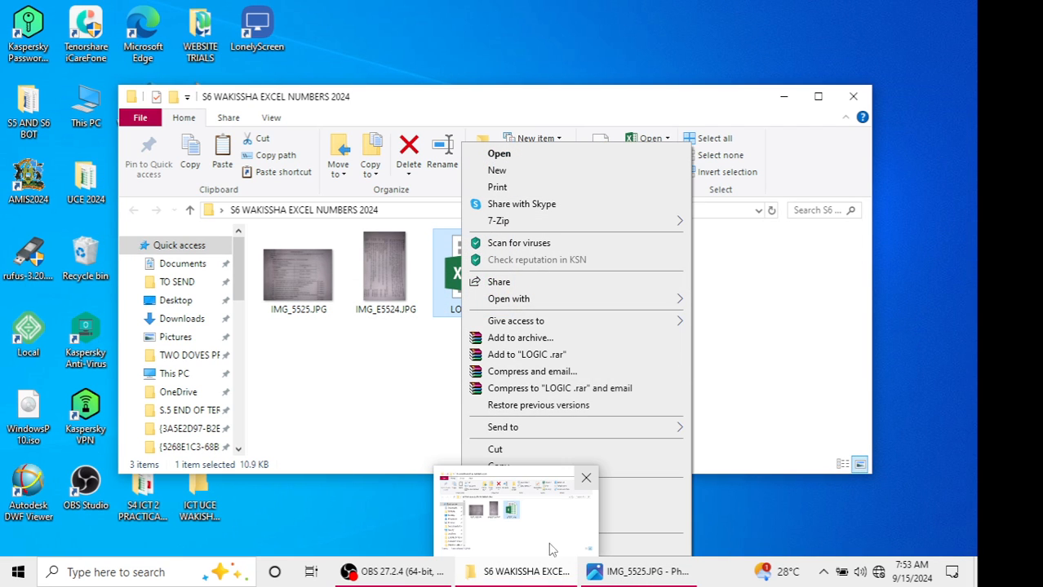
pyautogui.click(629, 524)
pyautogui.click(478, 310)
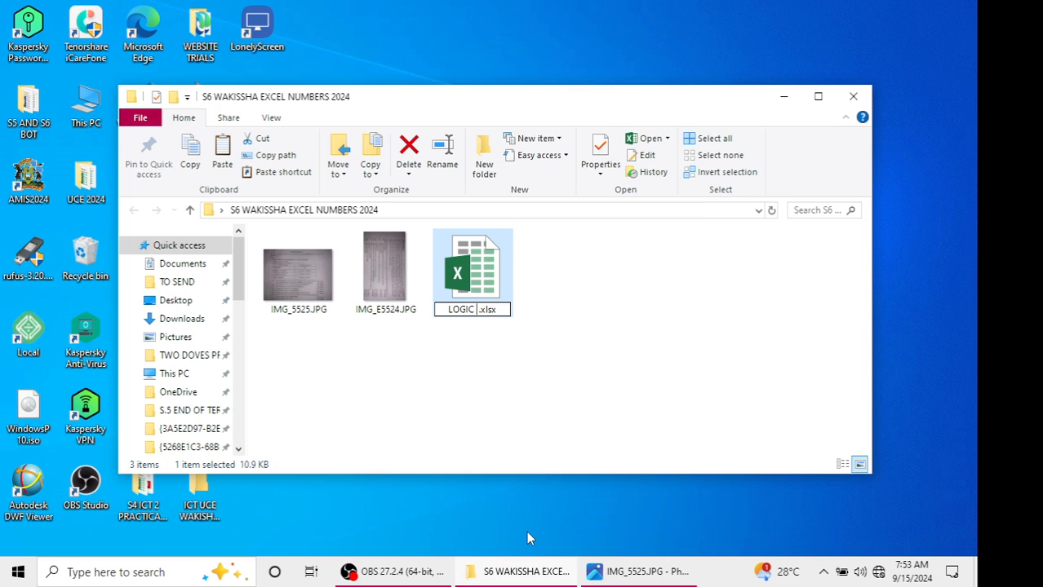
pyautogui.write('LTD PAY')
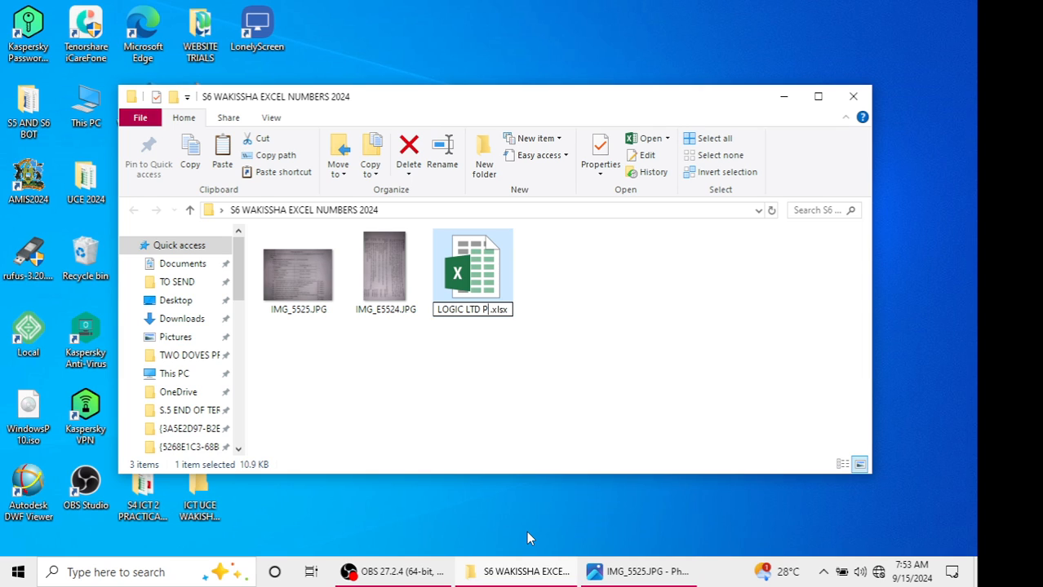
pyautogui.write('ROLL')
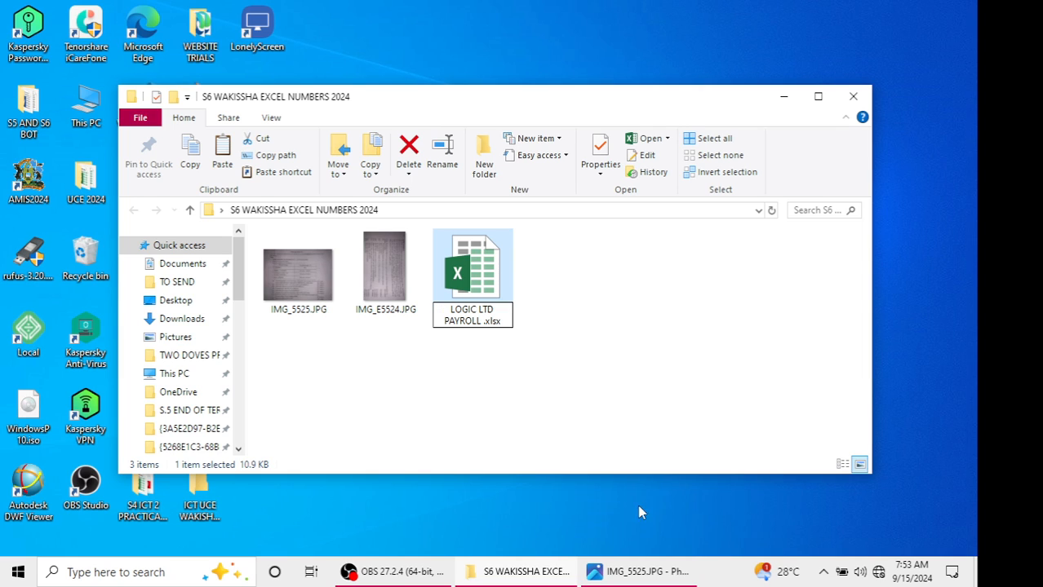
pyautogui.click(631, 293)
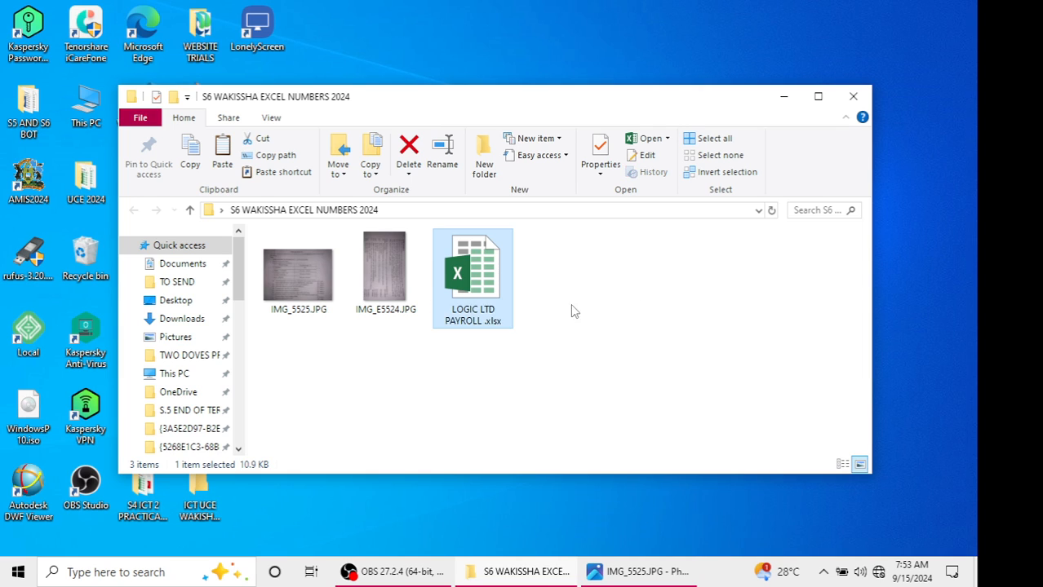
# Reopen the renamed LOGIC LTD PAYROLL workbook and check the task instructions in the question image
pyautogui.click(494, 292)
pyautogui.click(618, 576)
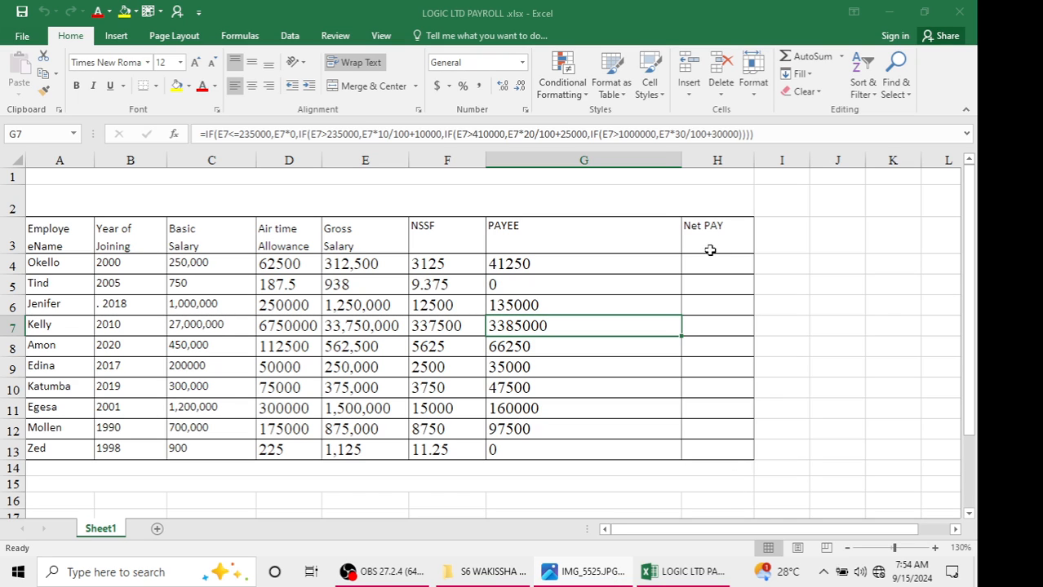
pyautogui.click(708, 261)
pyautogui.click(617, 576)
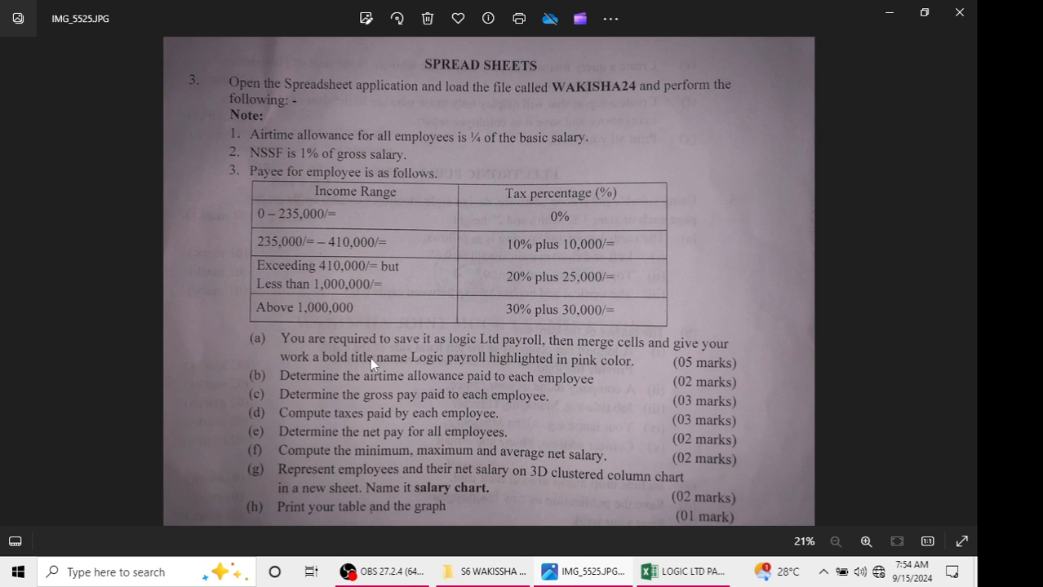
pyautogui.click(887, 18)
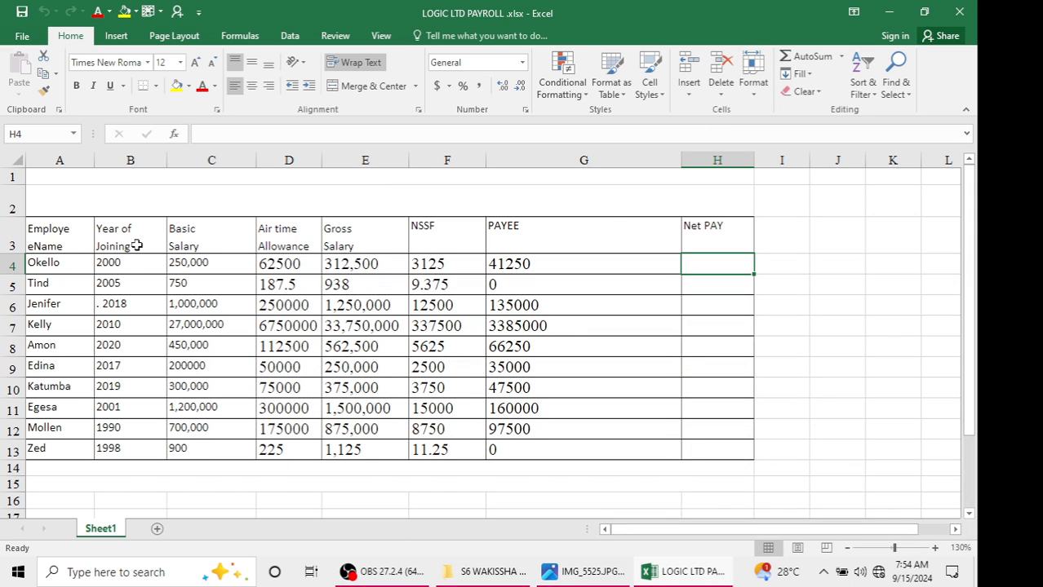
# Try to merge the header row cells A3 to H3, undoing the merge
pyautogui.click(416, 87)
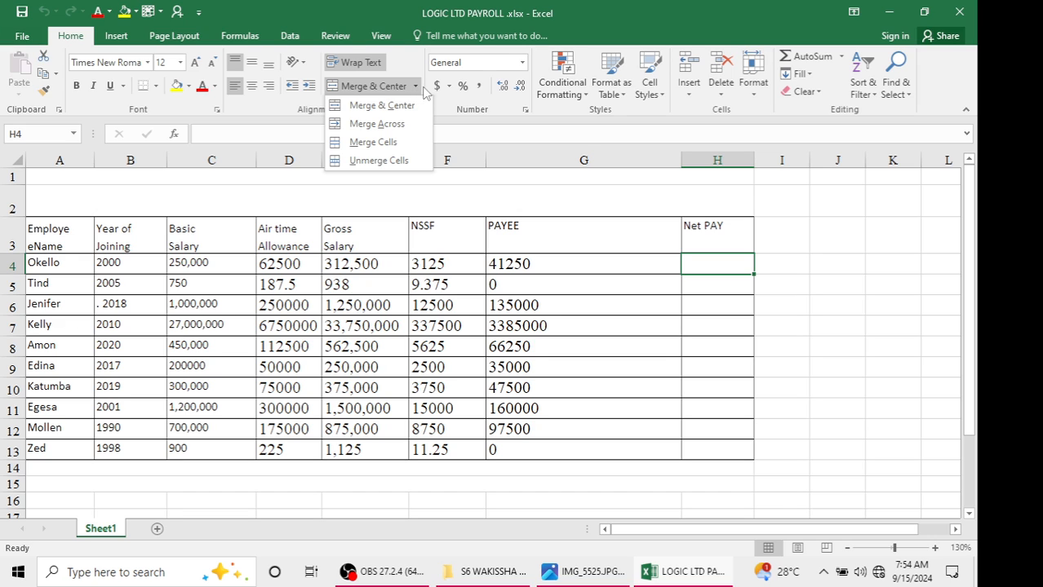
pyautogui.click(362, 346)
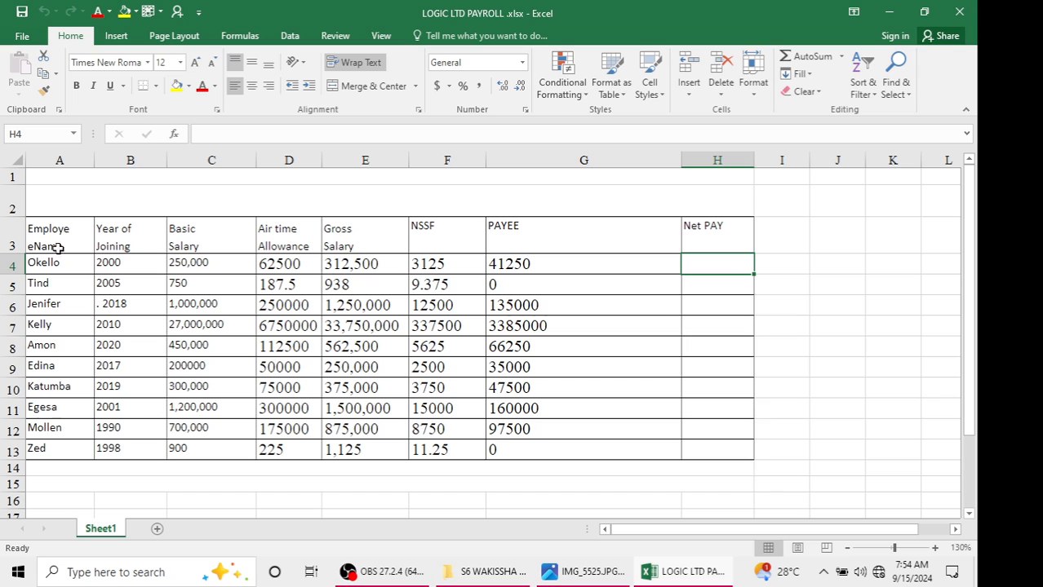
pyautogui.moveTo(40, 237); pyautogui.dragTo(718, 218)
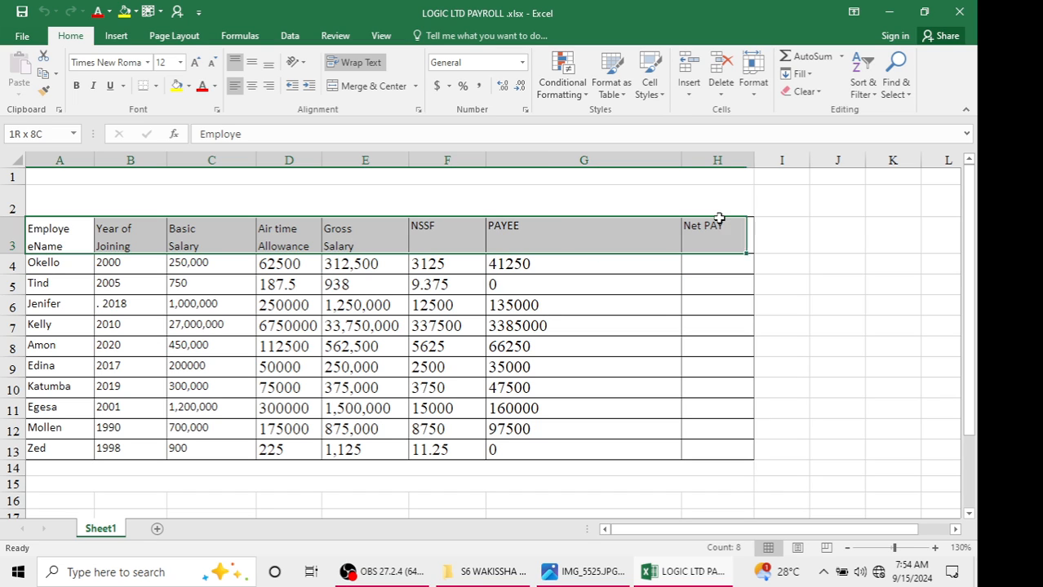
pyautogui.click(416, 86)
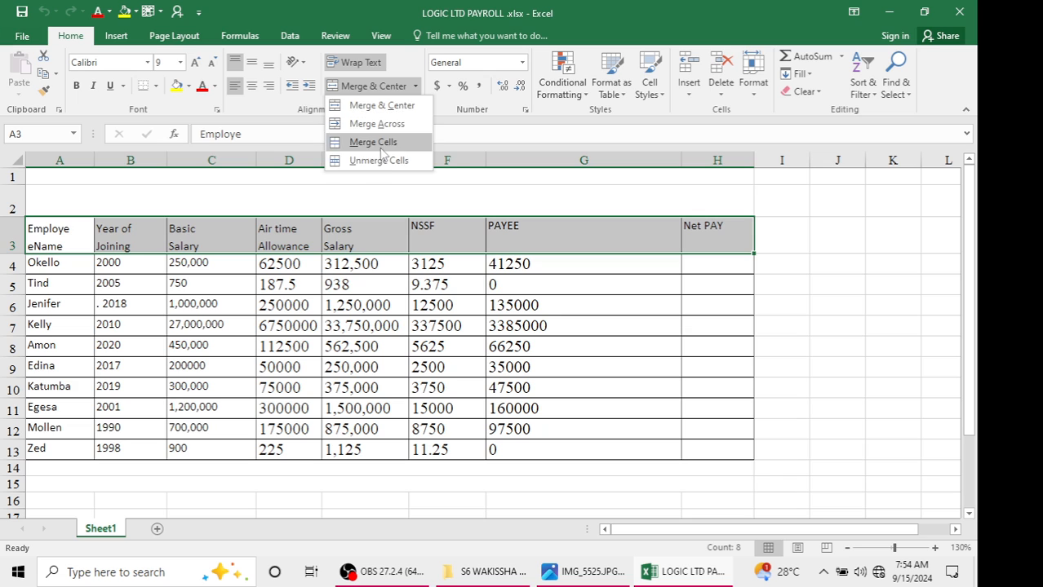
pyautogui.click(379, 145)
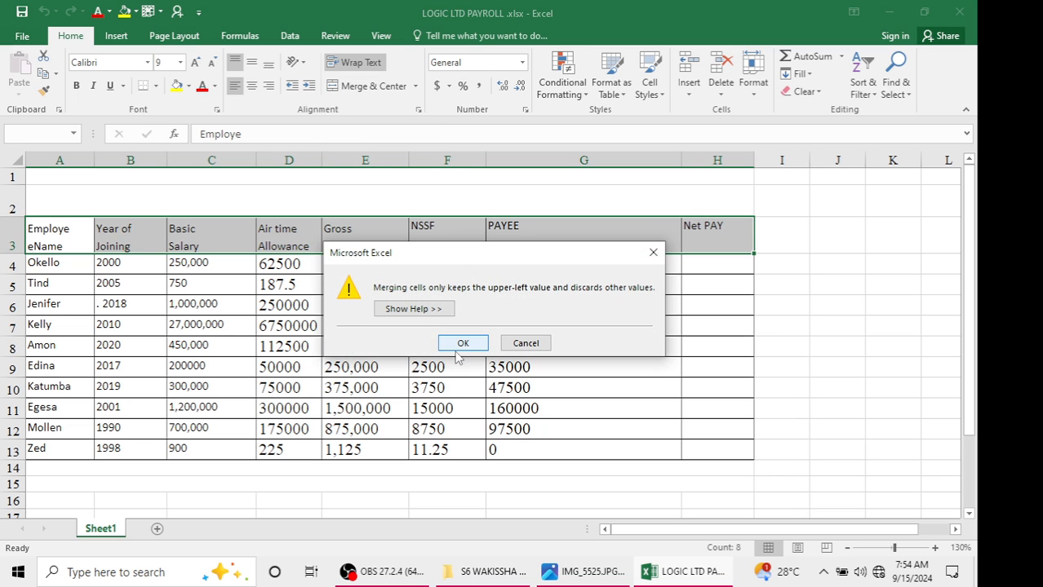
pyautogui.click(462, 343)
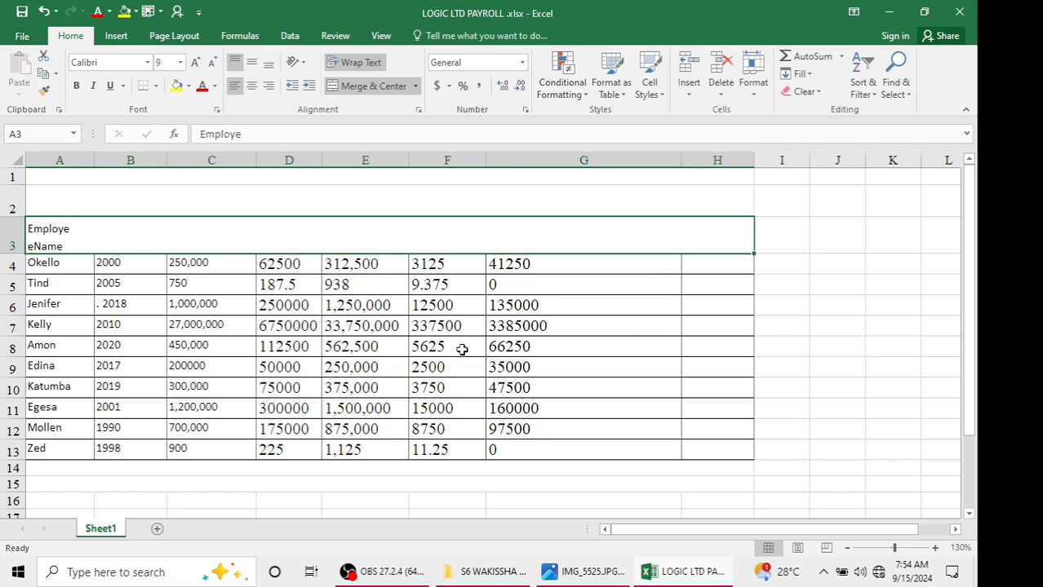
pyautogui.hotkey('ctrl', 'z')
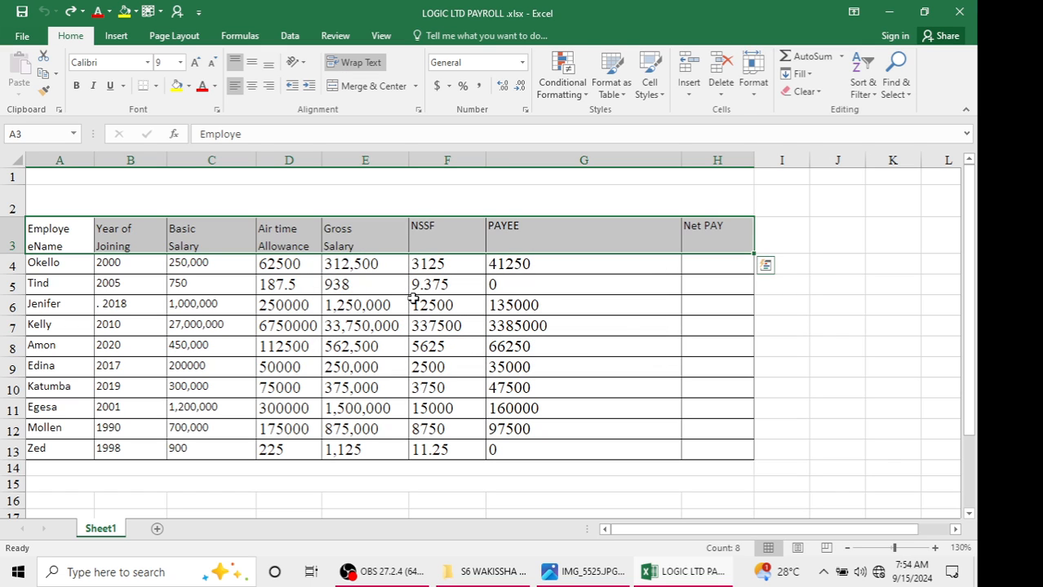
pyautogui.click(412, 299)
# Enter the title LOGIC PAYROLL in the merged title cell A2 and reselect it
pyautogui.click(586, 572)
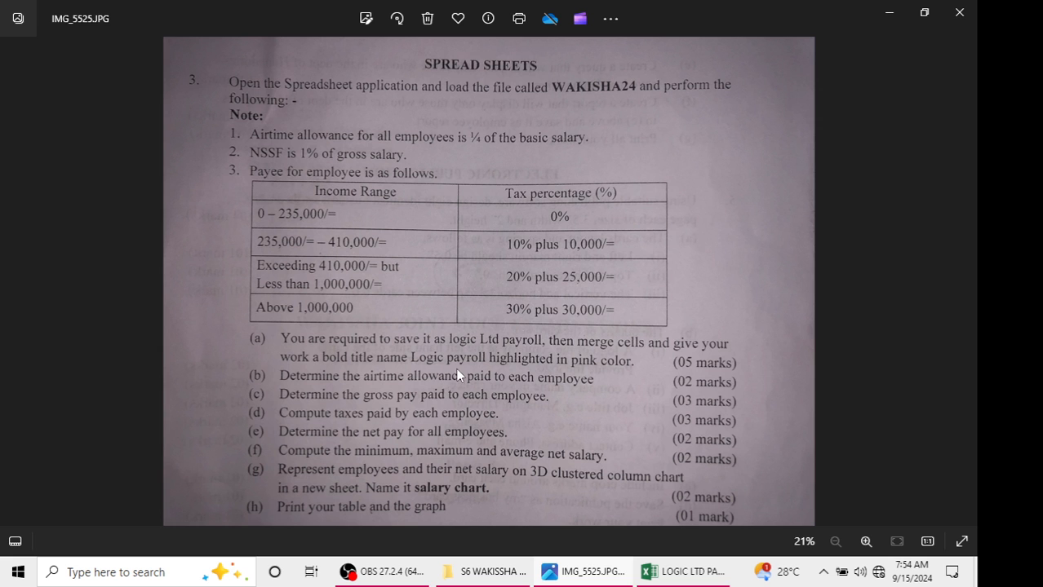
pyautogui.click(653, 572)
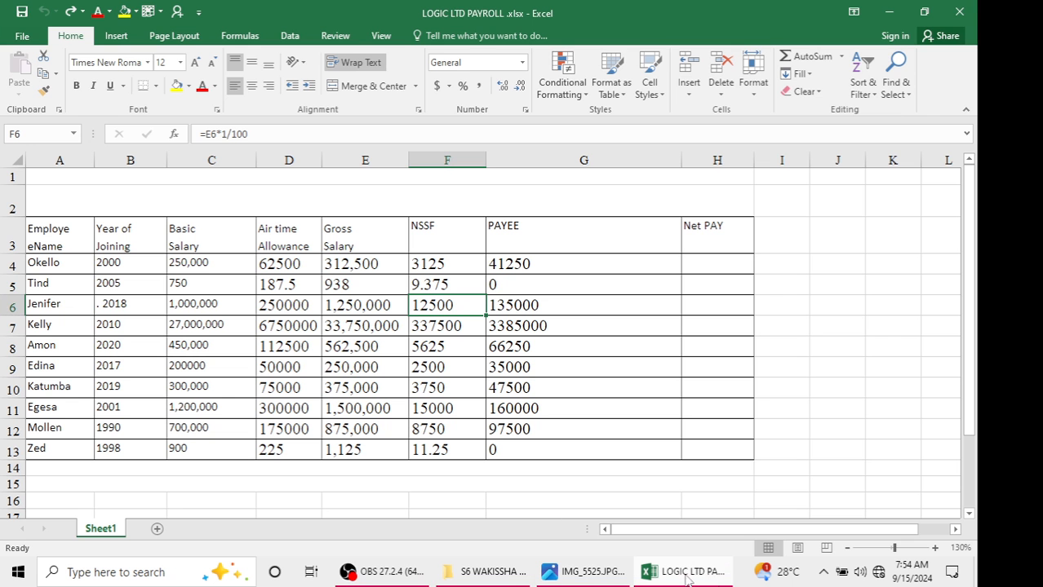
pyautogui.click(255, 211)
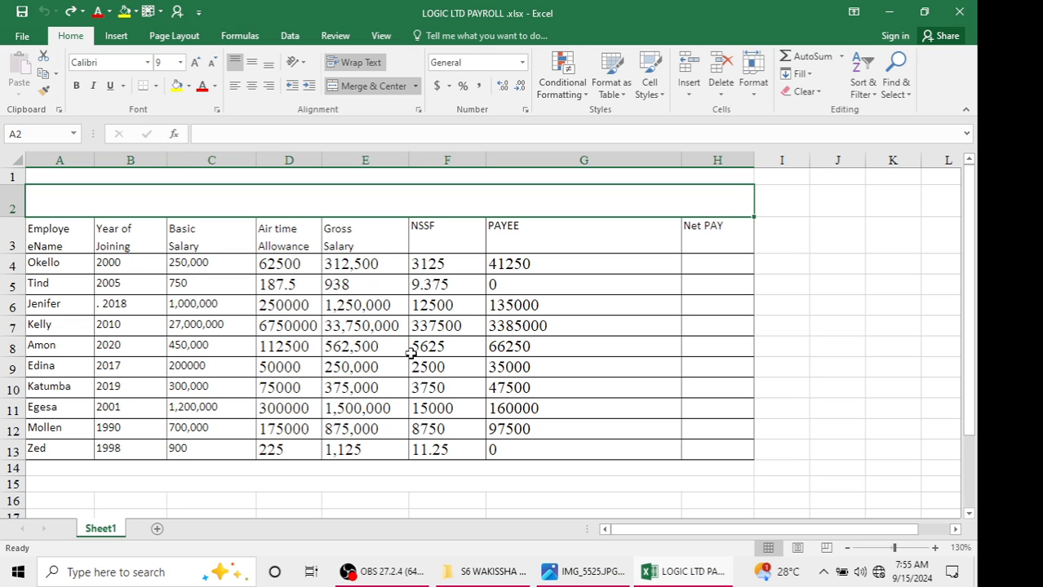
pyautogui.write('LG')
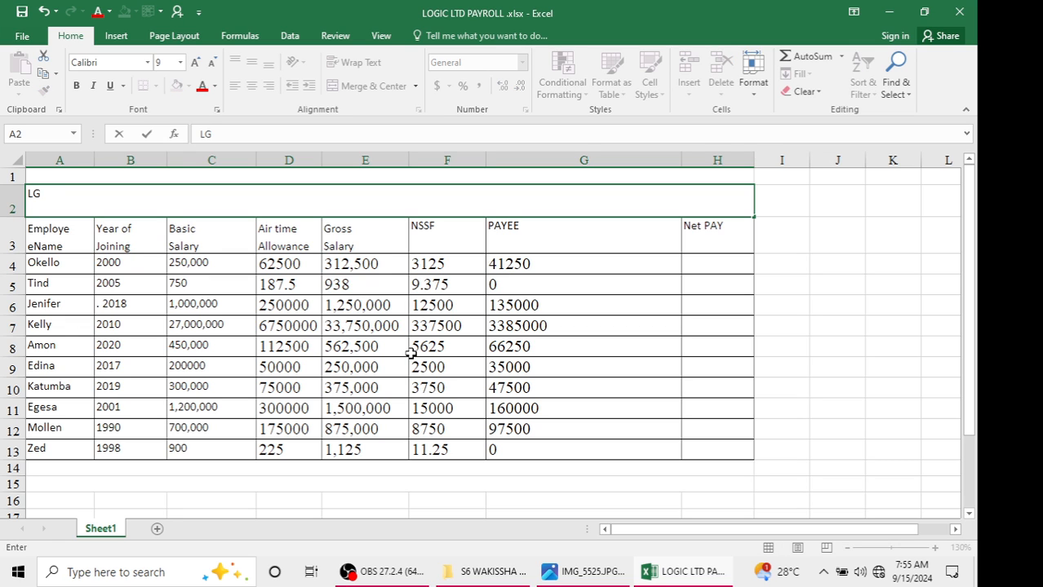
pyautogui.write('GIC PAYROLL')
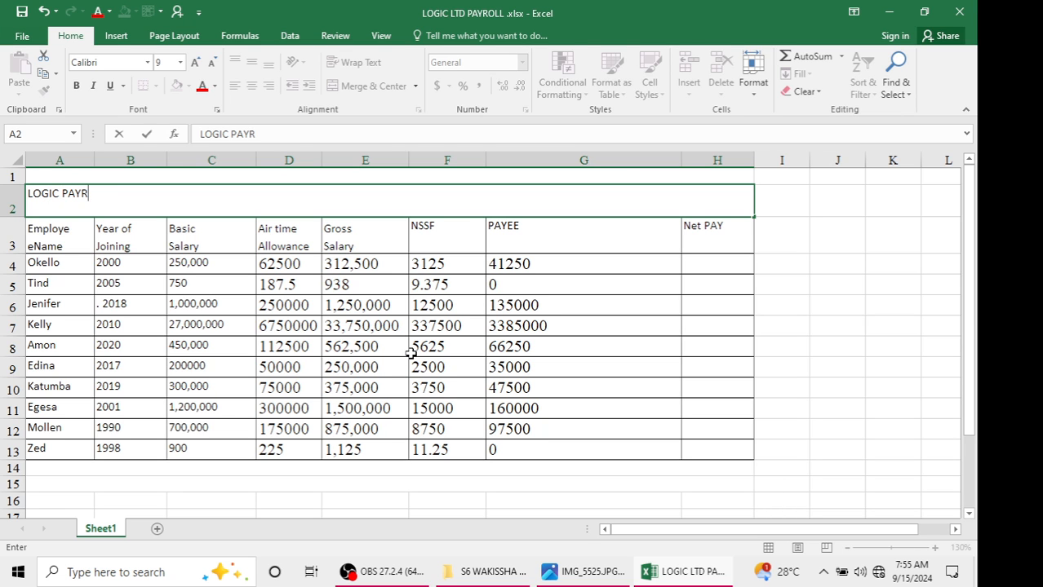
pyautogui.click(584, 571)
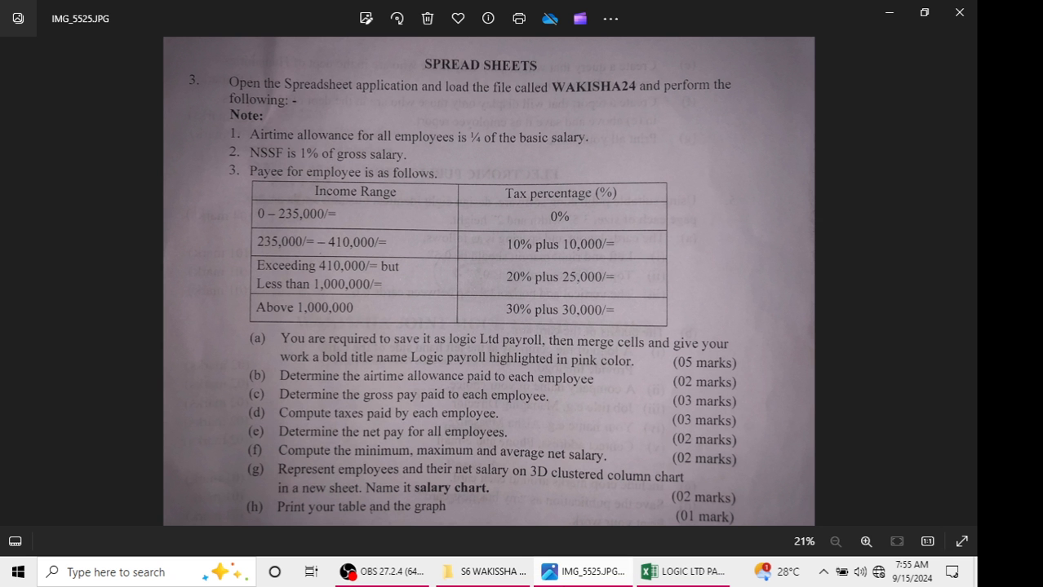
pyautogui.hotkey('alt', 'Tab')
pyautogui.hotkey('alt', 'Tab')
pyautogui.hotkey('alt', 'Tab')
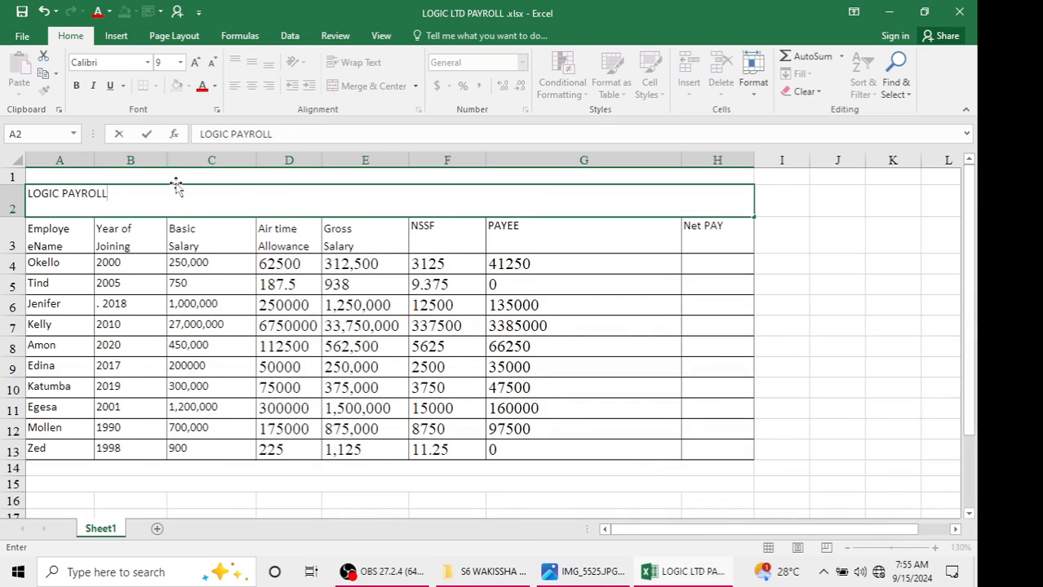
pyautogui.click(346, 259)
pyautogui.click(91, 219)
pyautogui.click(109, 209)
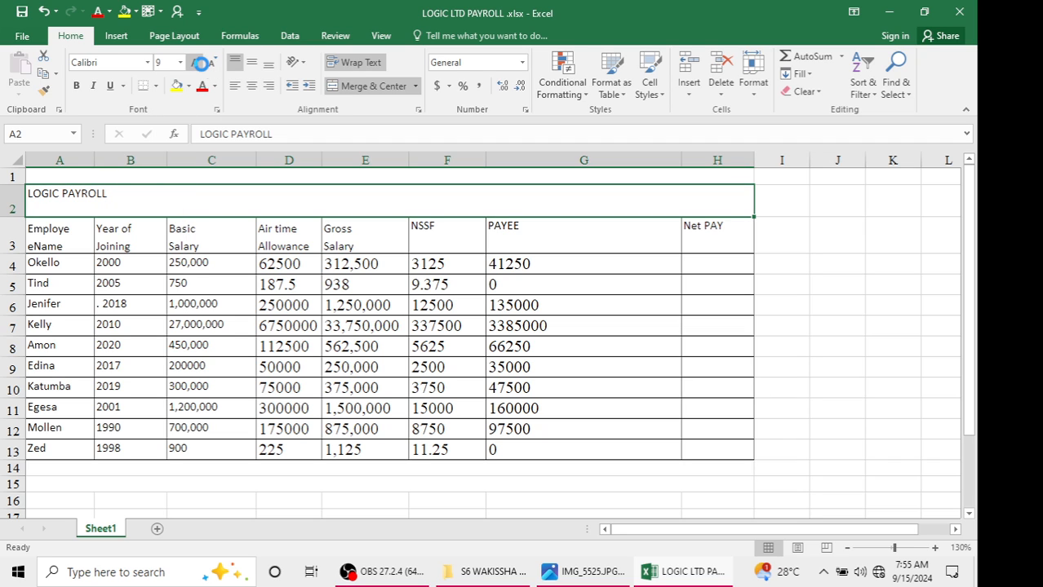
# Increase the title text's font size to 18
pyautogui.click(200, 64)
pyautogui.click(200, 64)
pyautogui.click(201, 65)
pyautogui.click(203, 66)
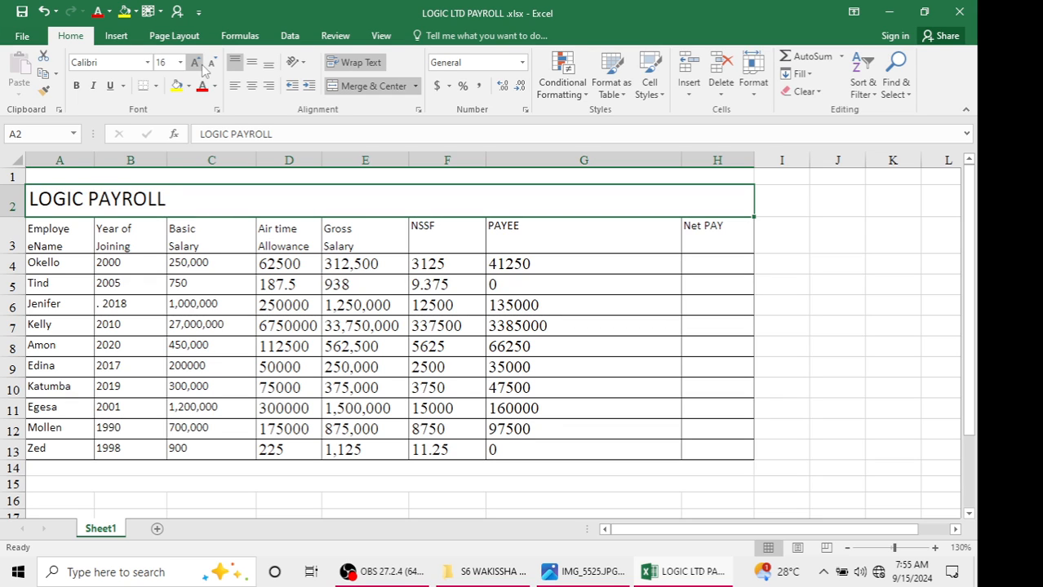
pyautogui.click(201, 65)
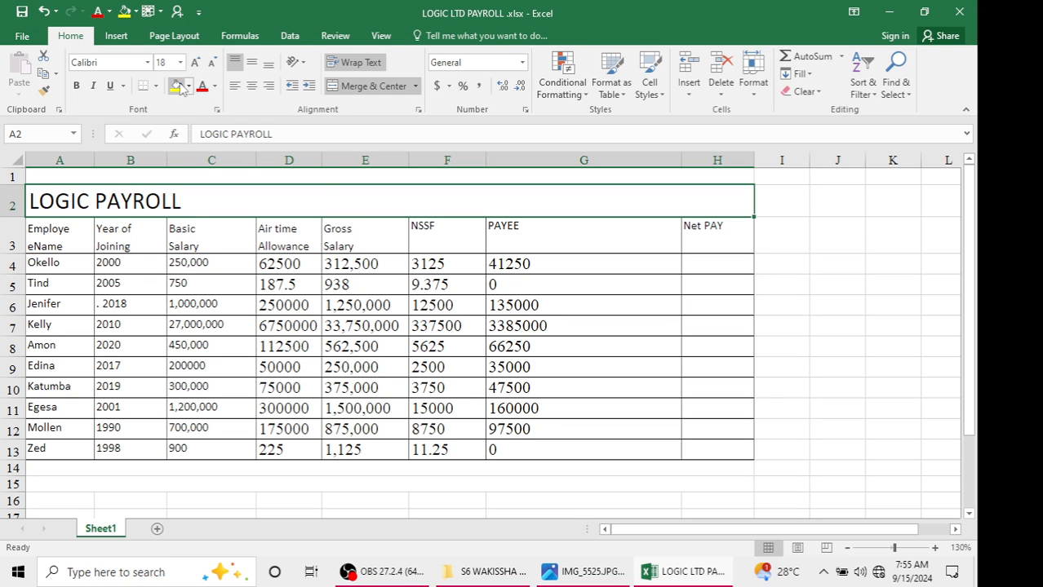
pyautogui.click(188, 87)
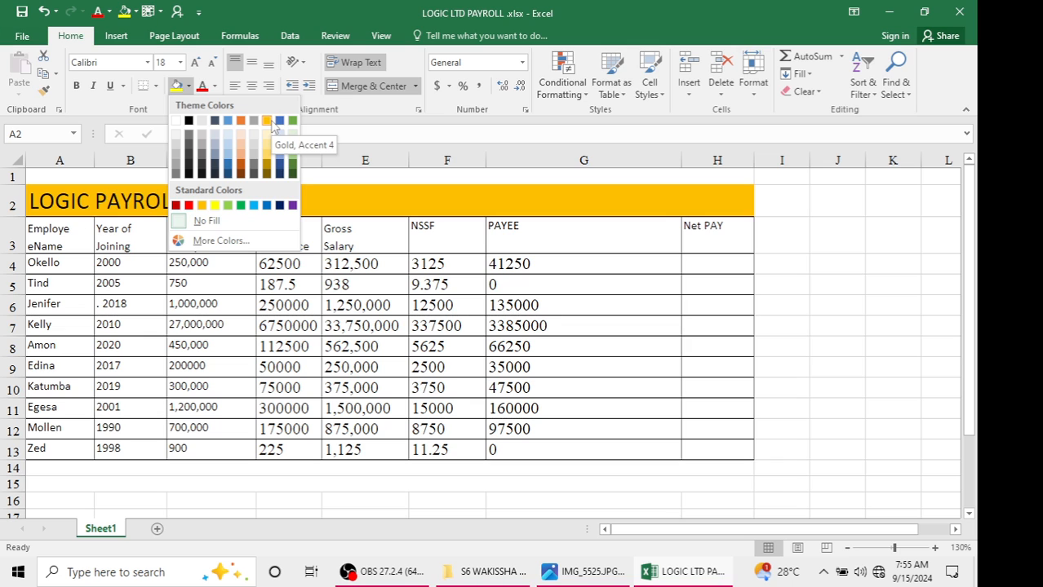
pyautogui.click(210, 241)
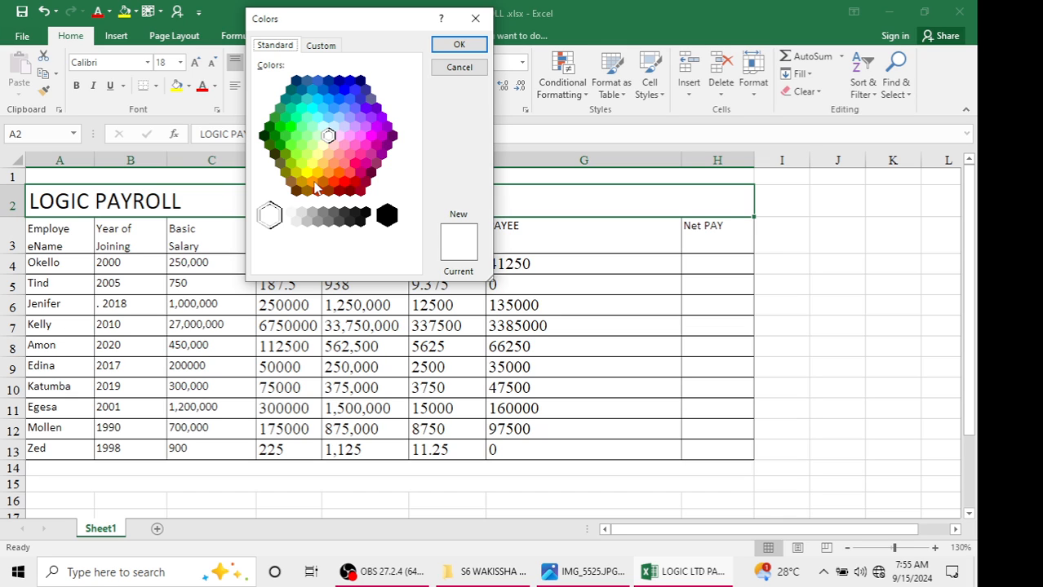
pyautogui.moveTo(315, 188); pyautogui.dragTo(301, 144)
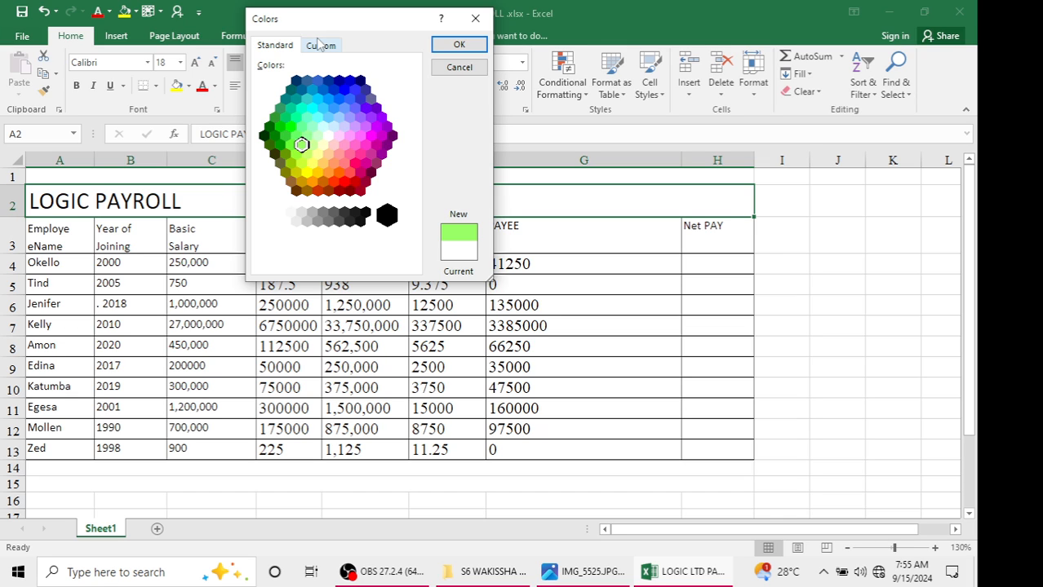
pyautogui.click(319, 45)
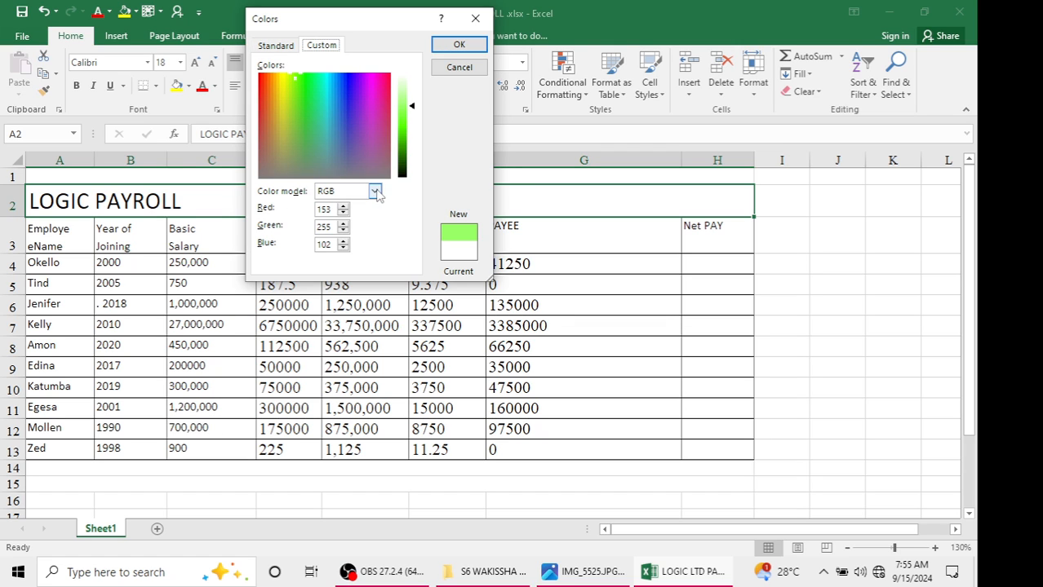
pyautogui.click(374, 191)
pyautogui.click(374, 191)
pyautogui.click(276, 46)
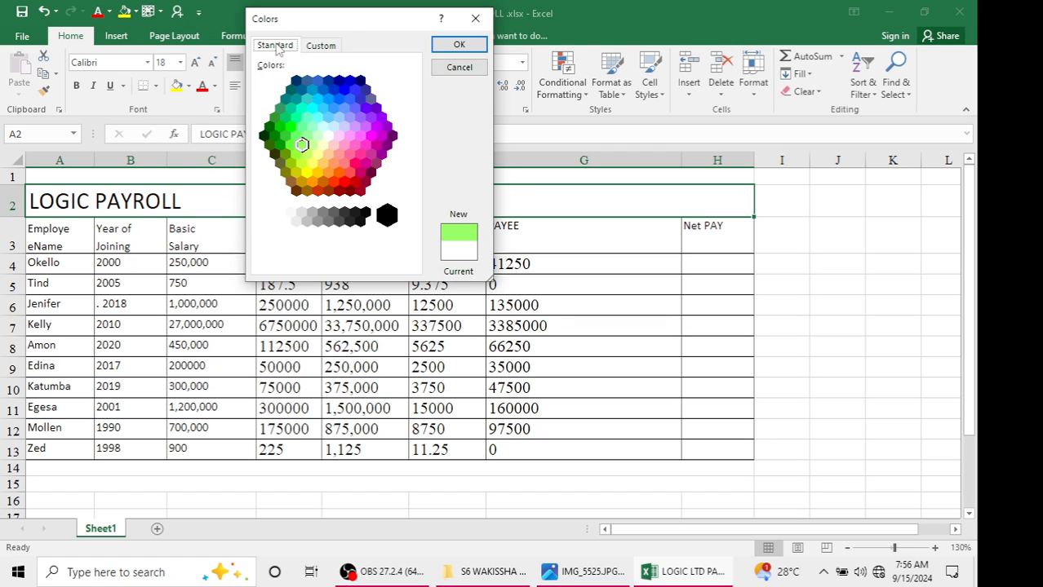
pyautogui.click(475, 19)
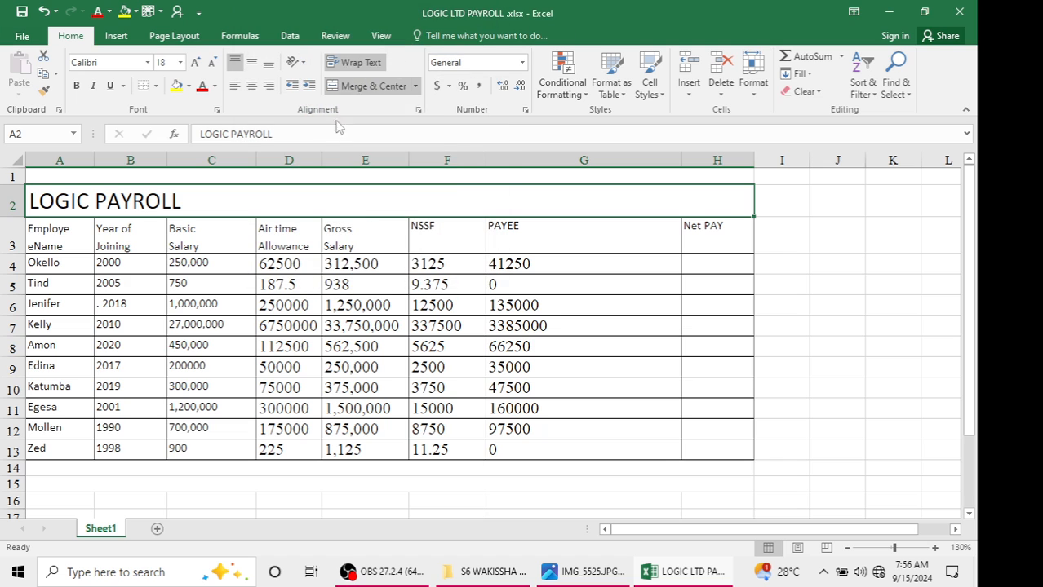
# Apply a fill colour to the merged title cell A2
pyautogui.click(188, 86)
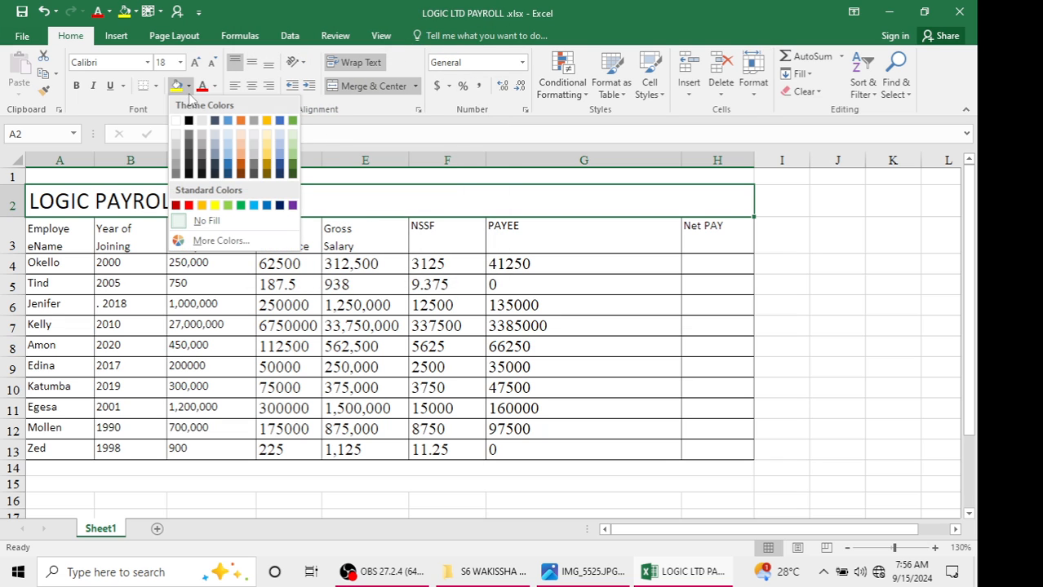
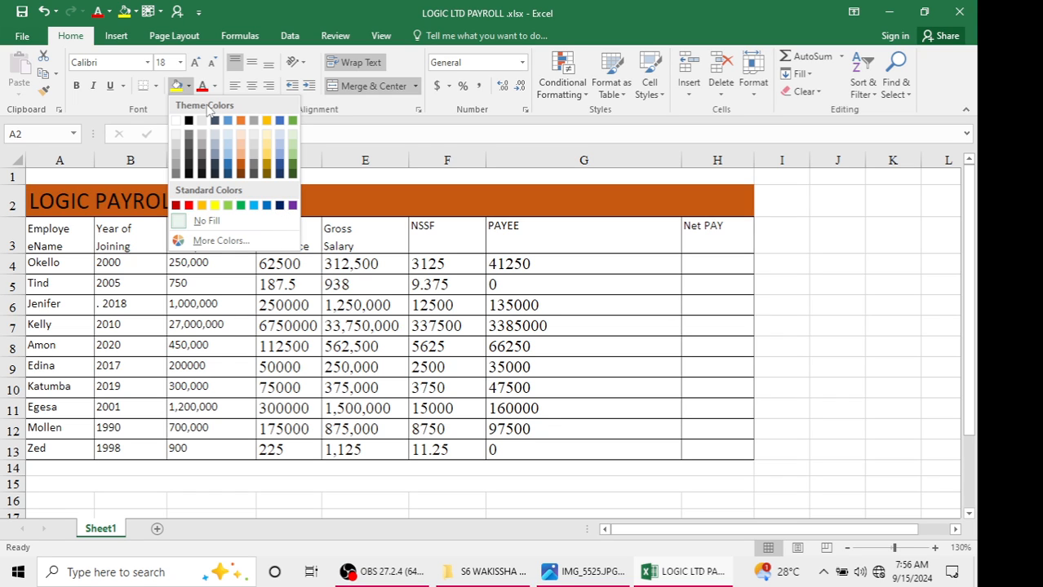
# Fill the merged title cell A2 with a pink colour chosen from the custom colour palette
pyautogui.click(190, 87)
pyautogui.click(191, 86)
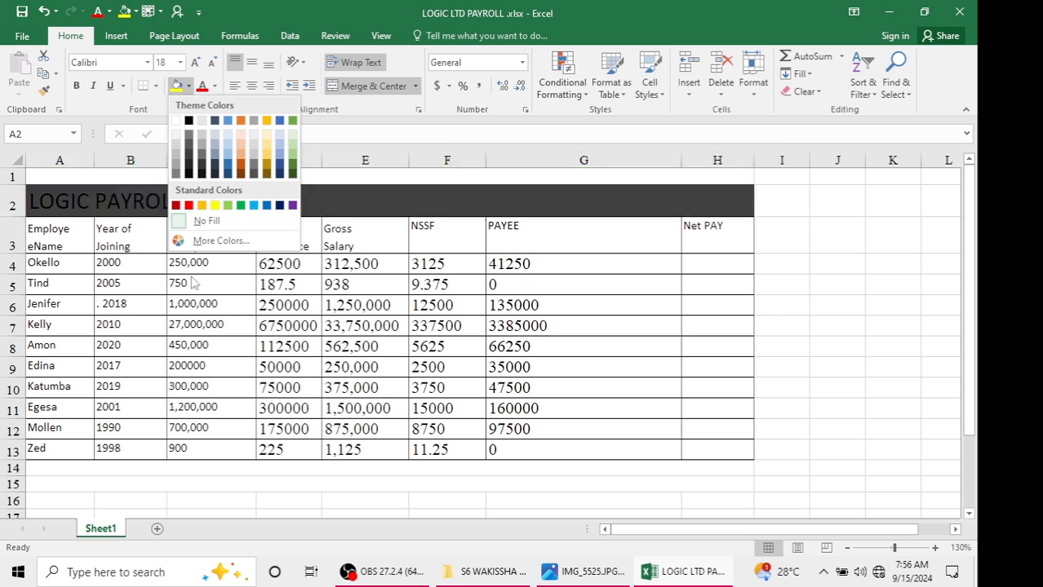
pyautogui.click(217, 242)
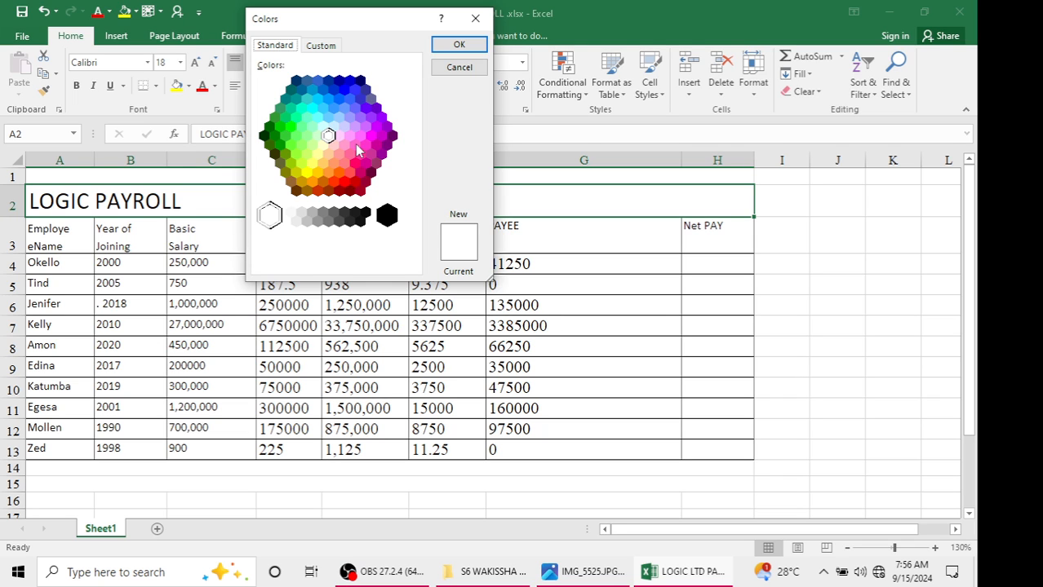
pyautogui.click(364, 160)
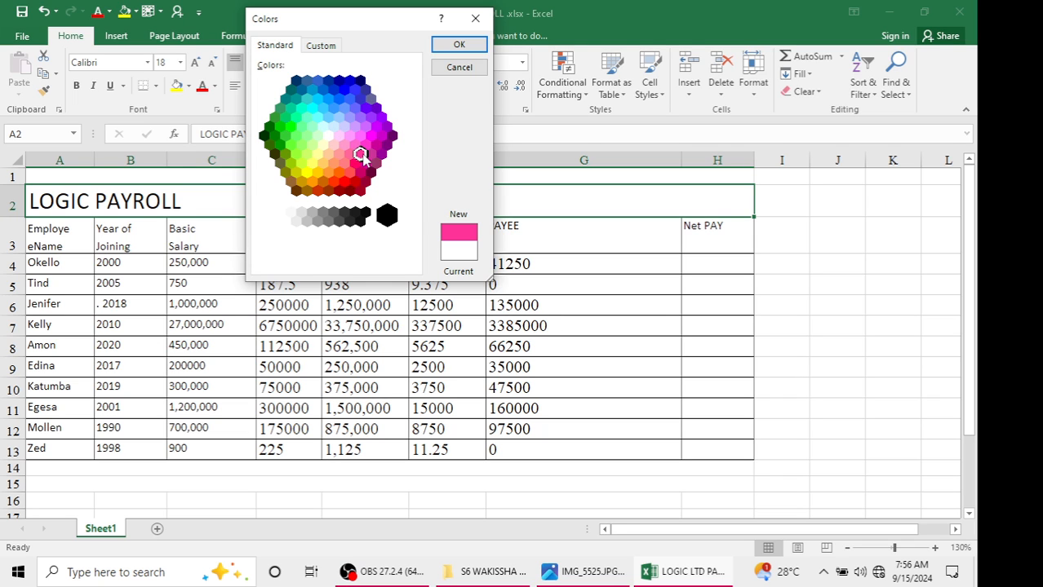
pyautogui.click(480, 46)
pyautogui.click(421, 264)
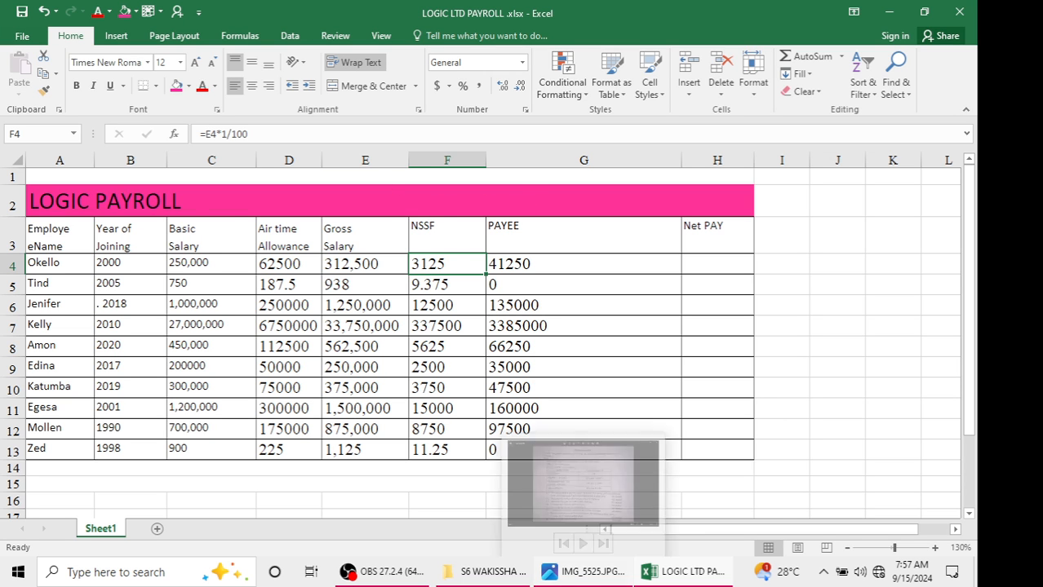
# Check the task sheet, then enter the net pay formula =E4-F4-G4 in cell H4
pyautogui.click(583, 572)
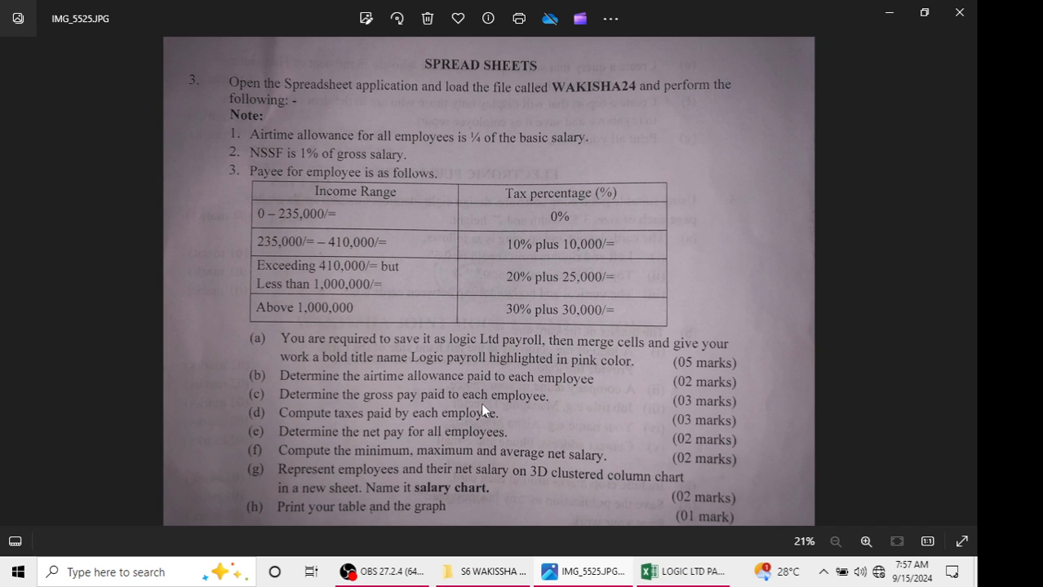
pyautogui.click(684, 571)
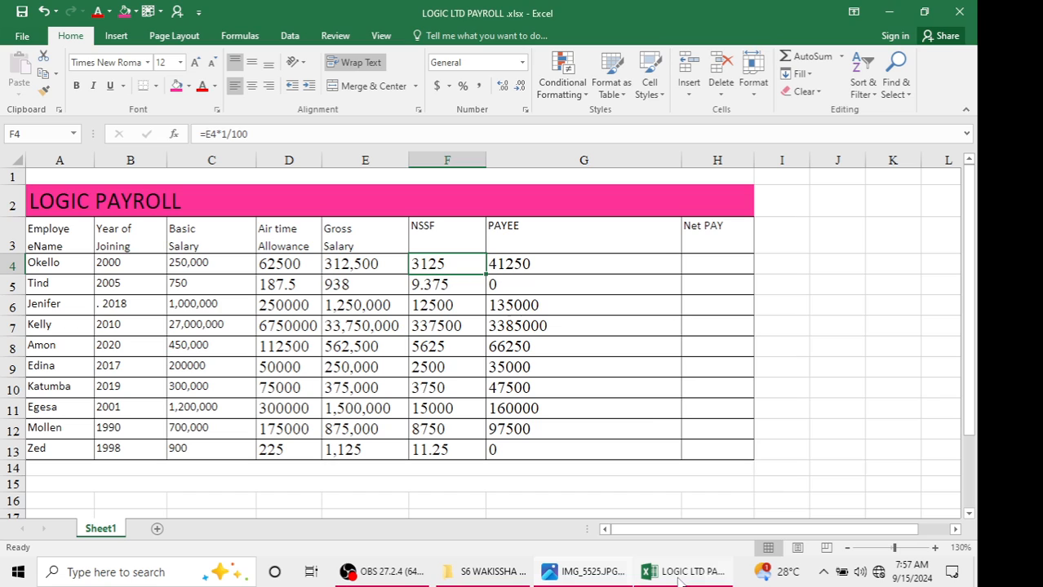
pyautogui.click(711, 264)
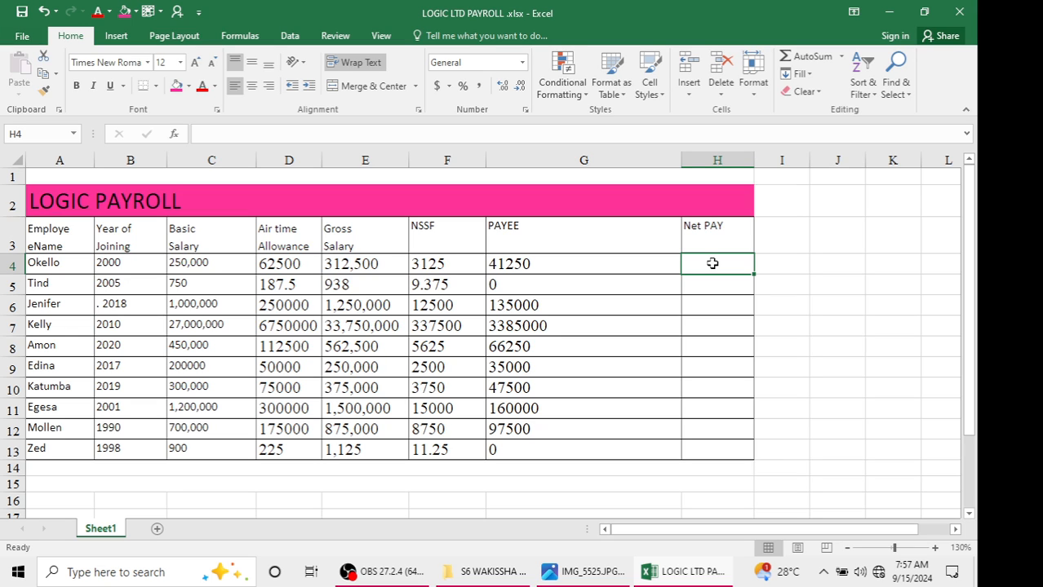
pyautogui.write('=')
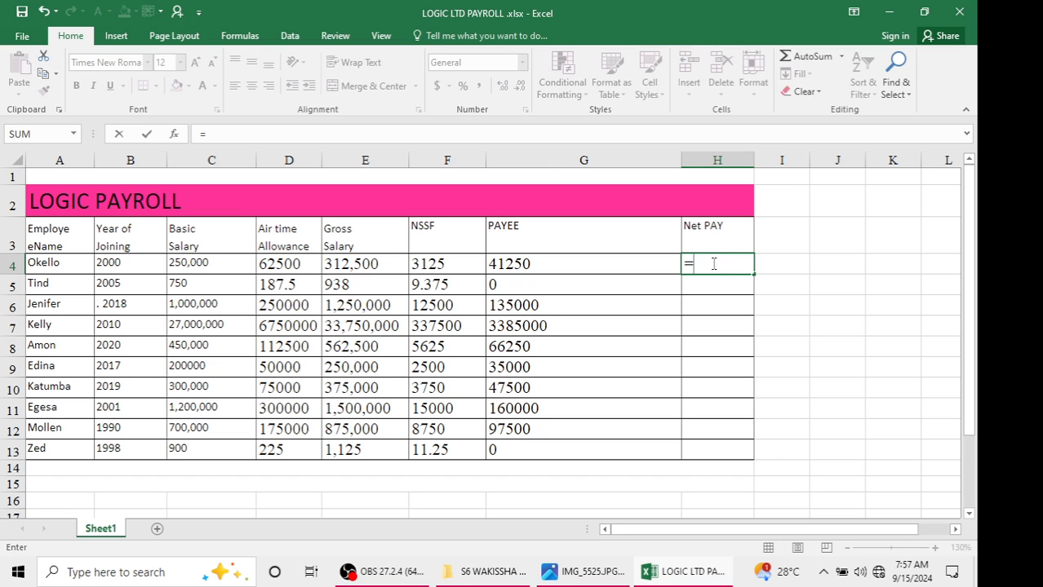
pyautogui.click(369, 266)
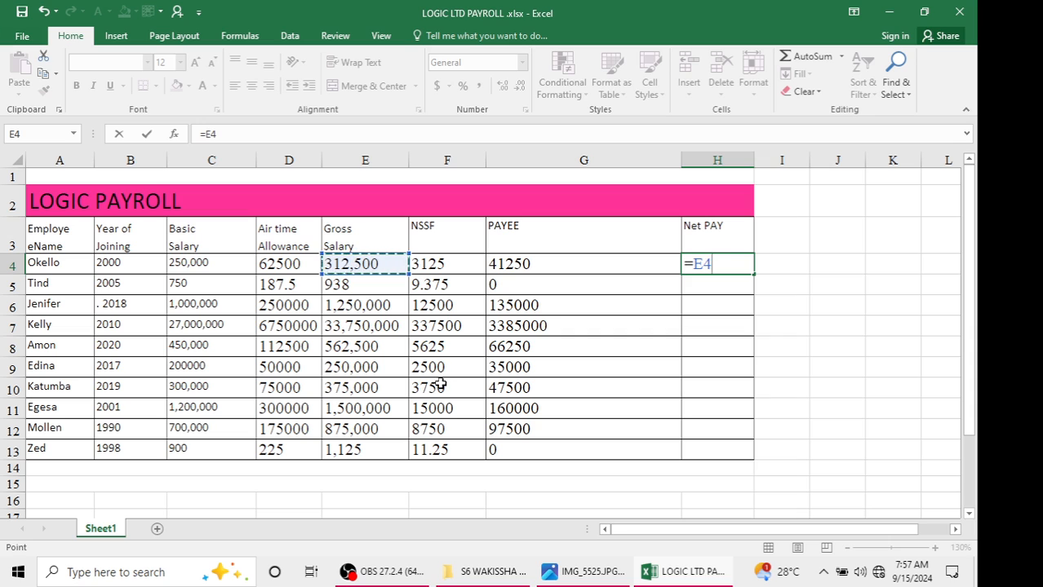
pyautogui.write('-')
pyautogui.click(457, 265)
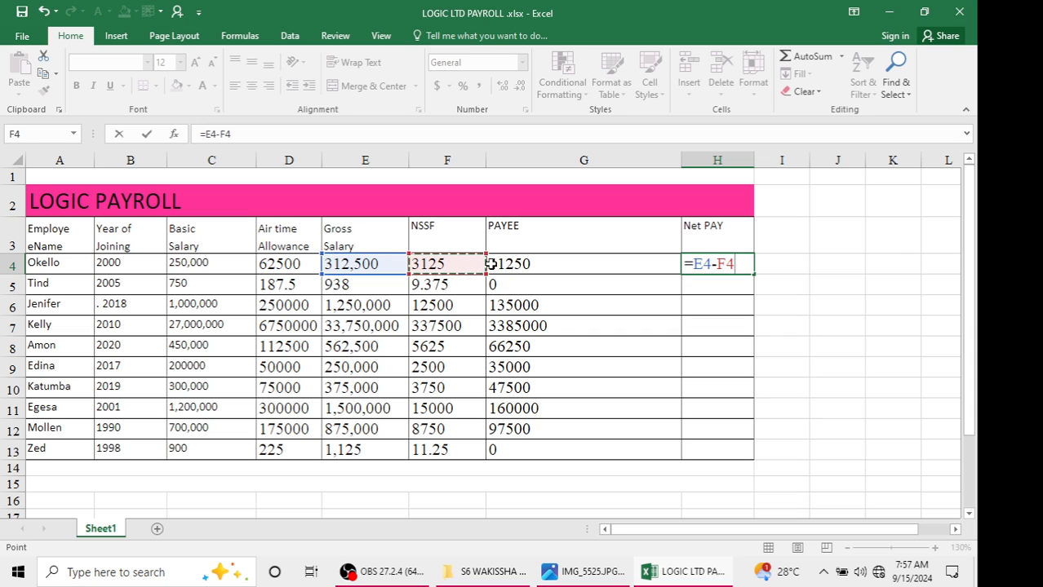
pyautogui.write('-')
pyautogui.click(527, 263)
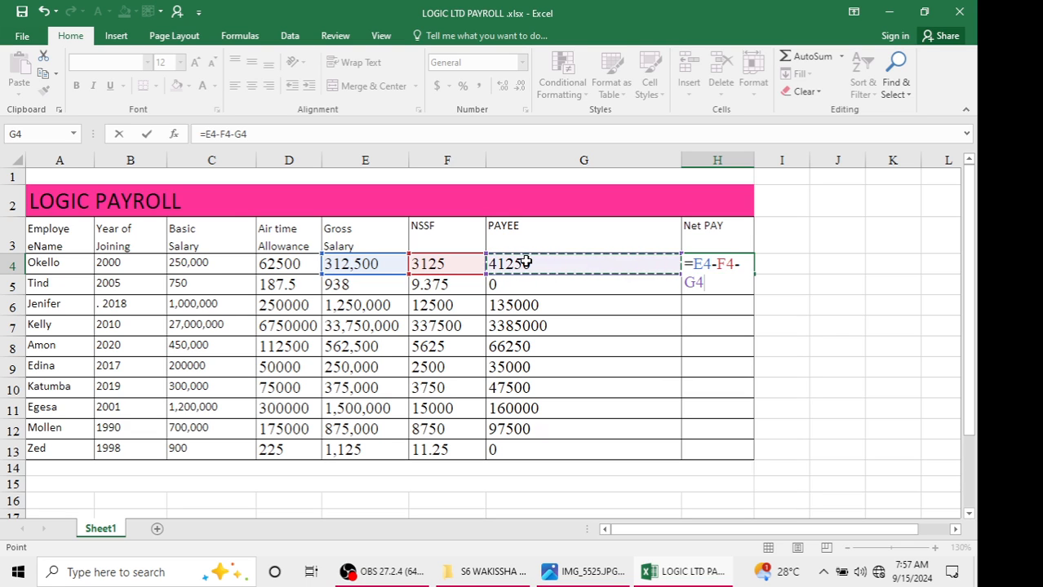
pyautogui.press('Return')
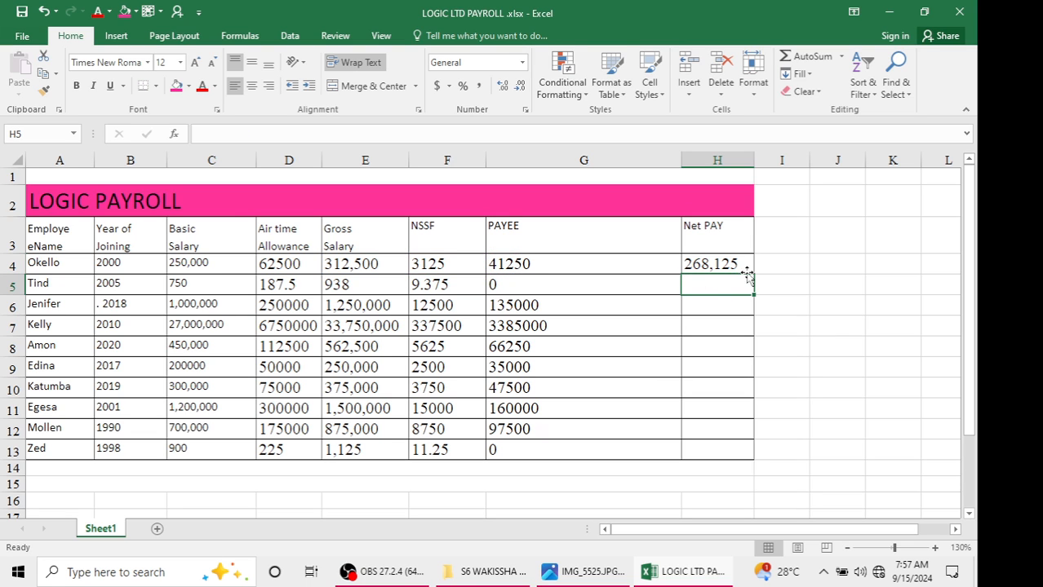
# Copy the net pay formula down to H13 and widen column H to fit the values
pyautogui.click(742, 267)
pyautogui.moveTo(754, 278); pyautogui.dragTo(728, 461)
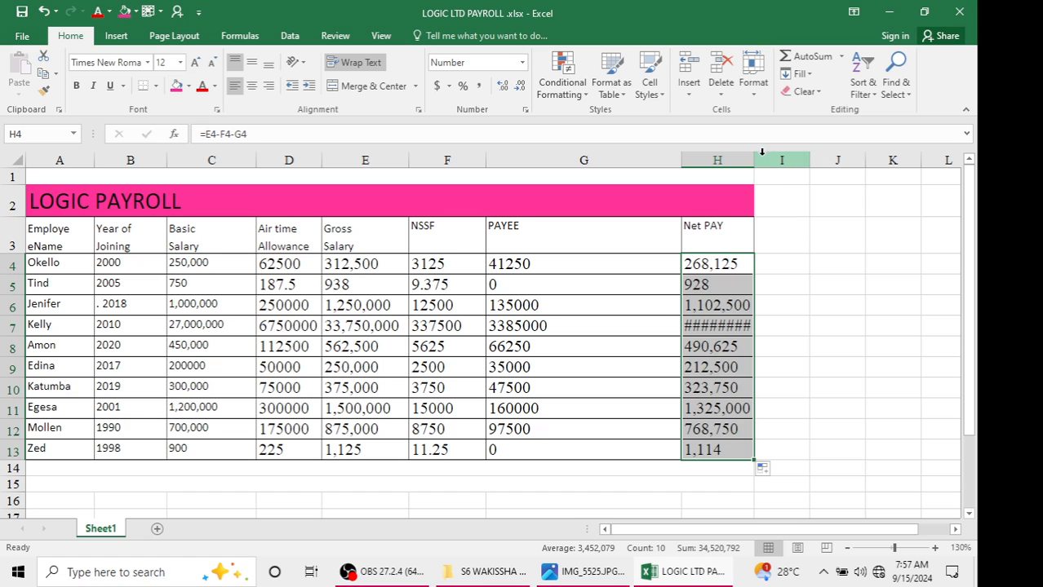
pyautogui.moveTo(754, 160); pyautogui.dragTo(797, 162)
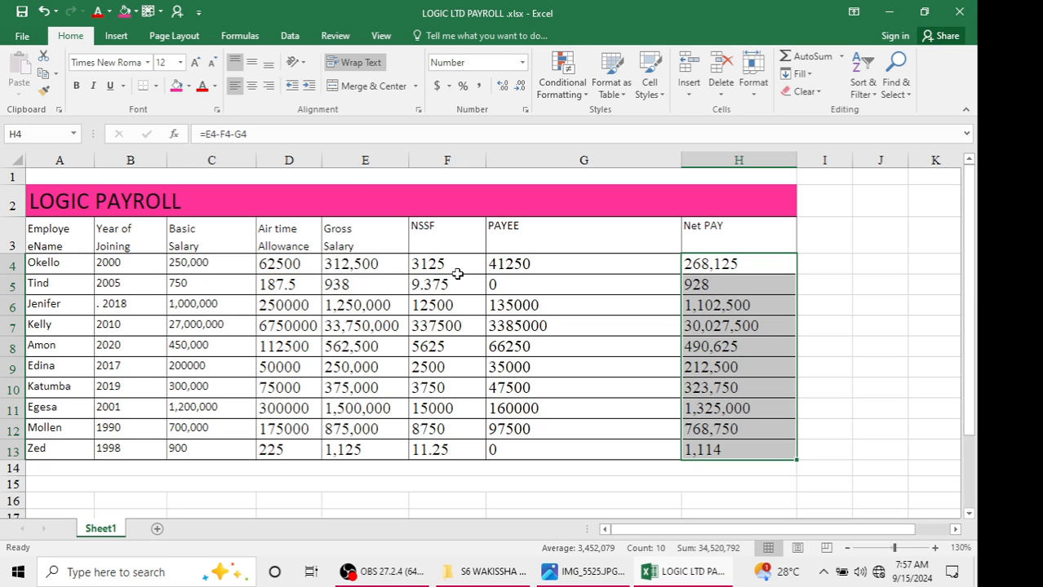
# Review the task sheet's remaining questions and scroll through the worksheet
pyautogui.click(763, 289)
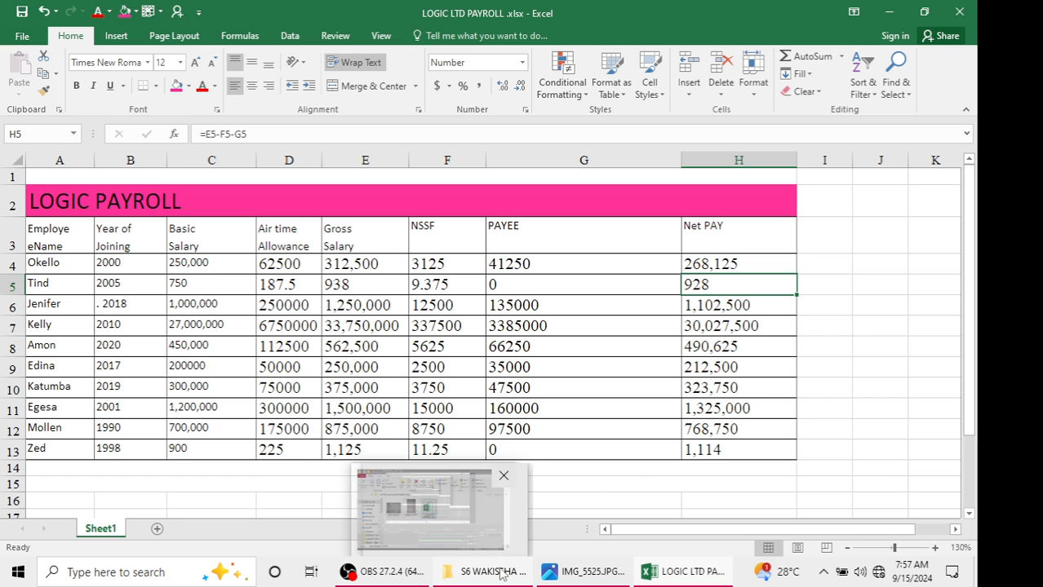
pyautogui.click(583, 574)
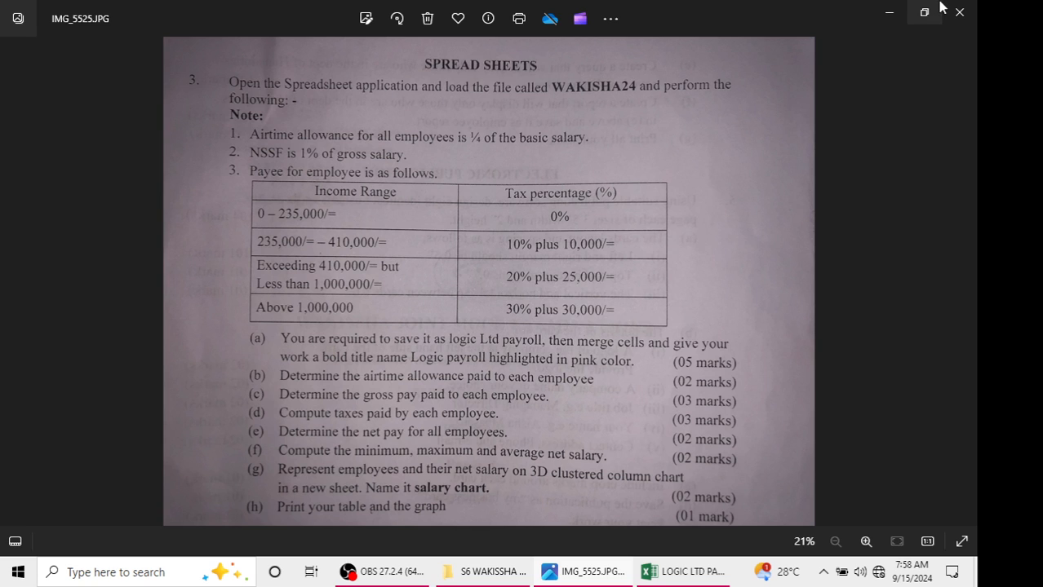
pyautogui.click(889, 13)
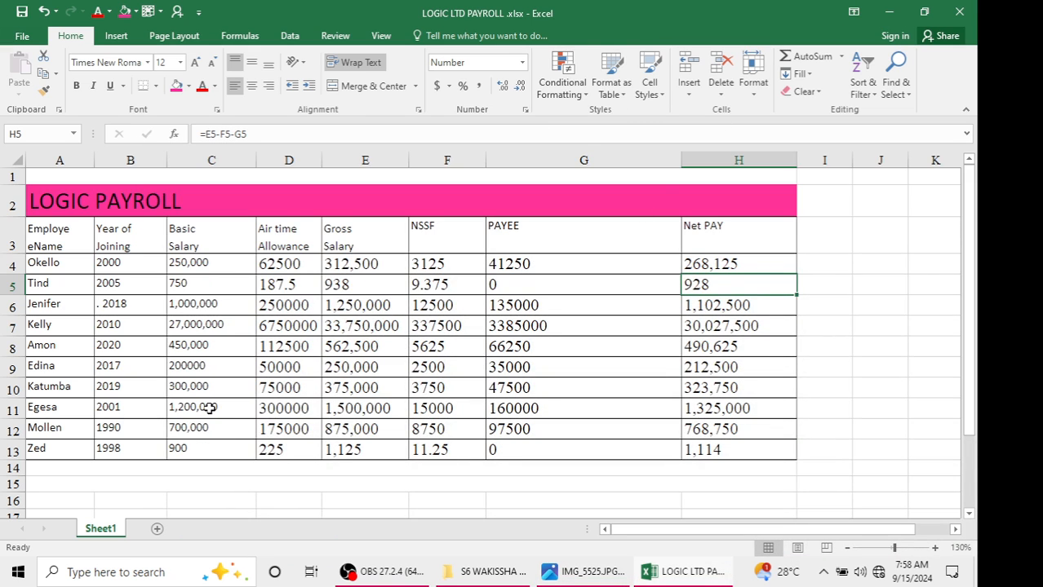
pyautogui.scroll(-1, 210, 408)
pyautogui.scroll(1, 210, 408)
pyautogui.scroll(-1, 235, 382)
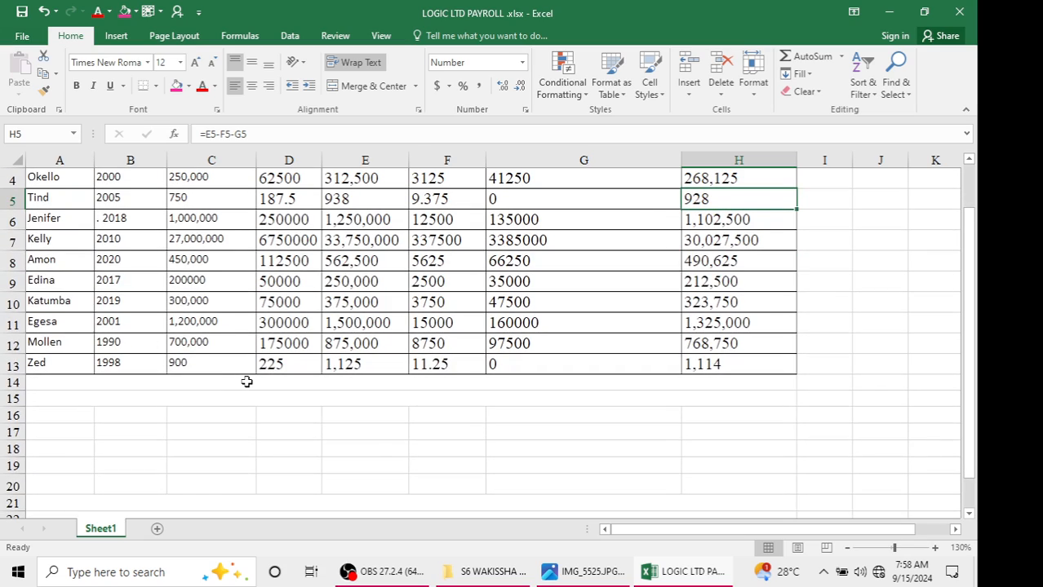
pyautogui.keyDown('ctrl'); pyautogui.scroll(-1, 246, 382); pyautogui.keyUp('ctrl')
pyautogui.scroll(1, 249, 379)
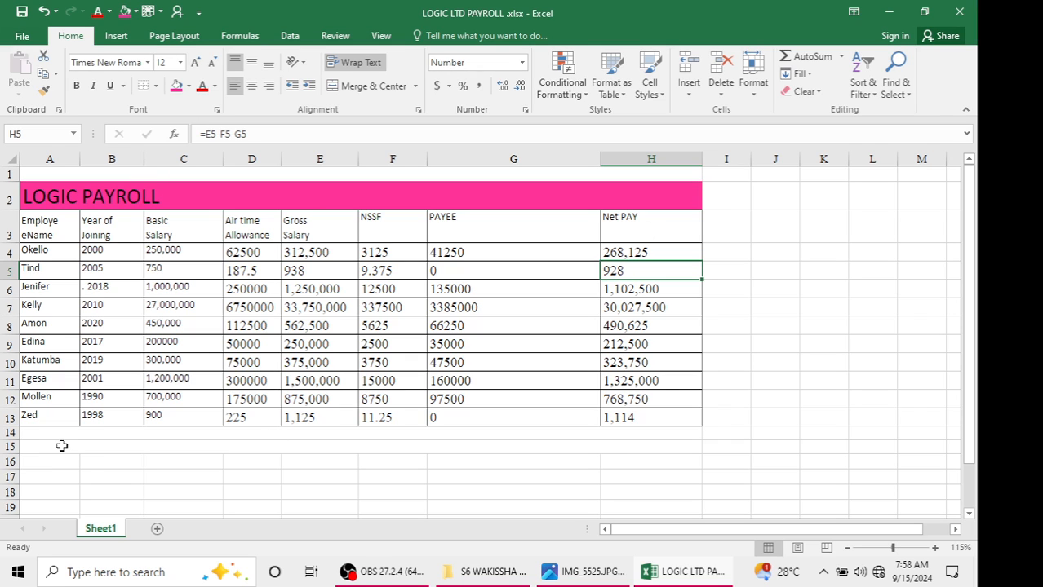
# Widen column A to make room for the statistics labels
pyautogui.moveTo(60, 445); pyautogui.dragTo(62, 505)
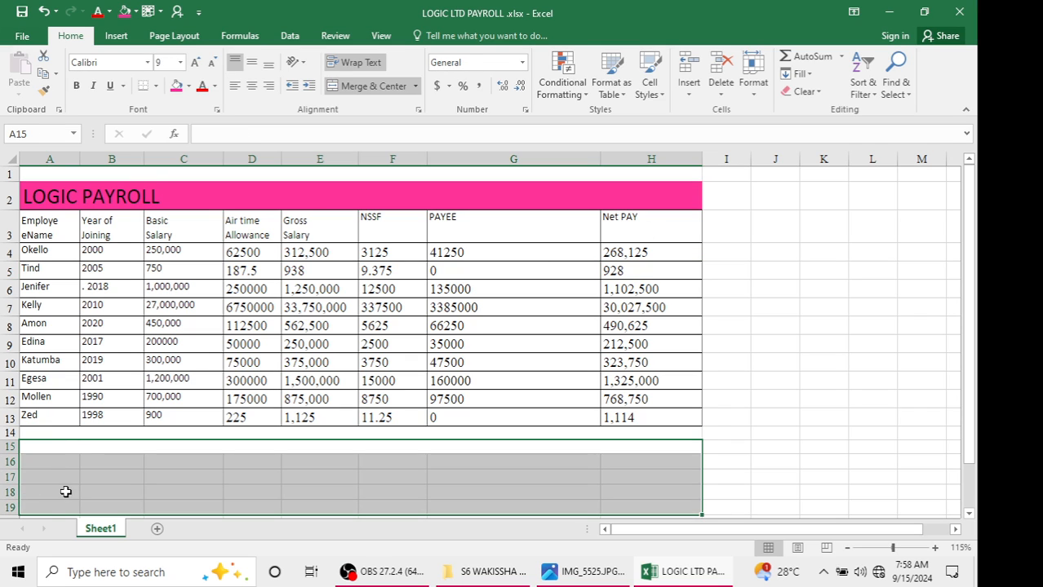
pyautogui.click(66, 492)
pyautogui.click(71, 477)
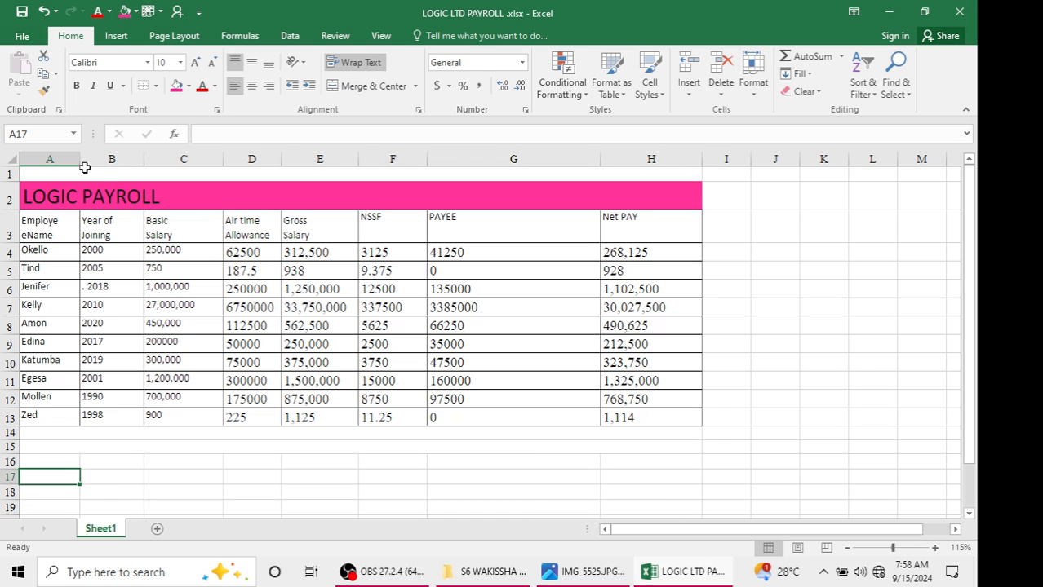
pyautogui.moveTo(80, 160); pyautogui.dragTo(157, 164)
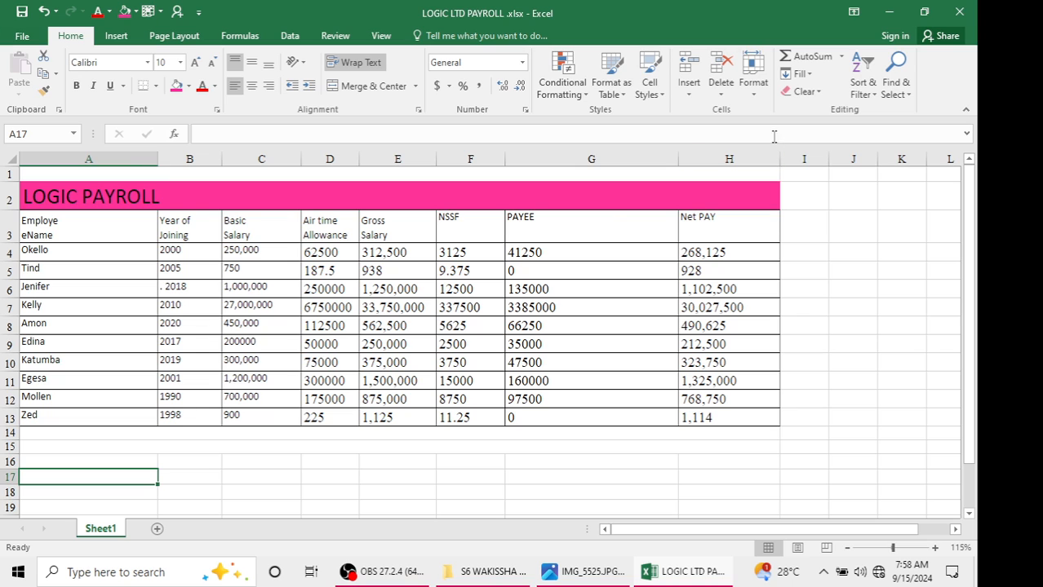
# Examine the task sheet's statistics question and the net pay column values
pyautogui.click(820, 196)
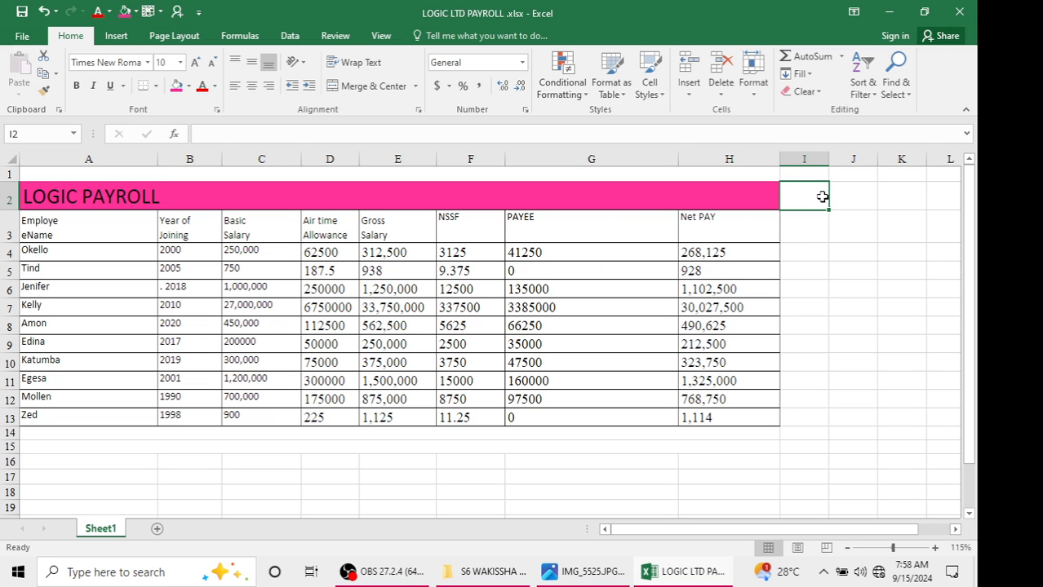
pyautogui.click(806, 229)
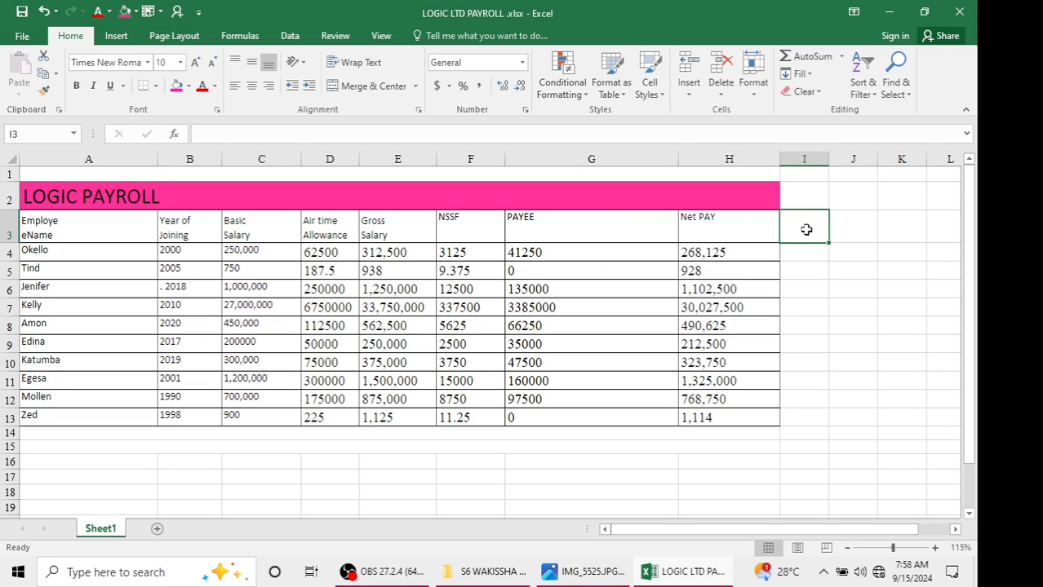
pyautogui.click(585, 571)
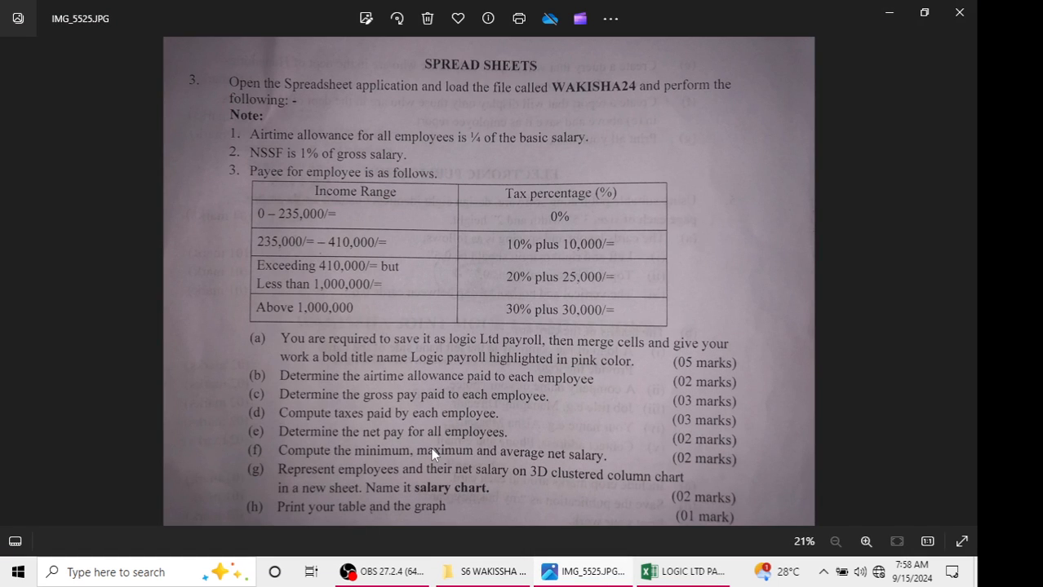
pyautogui.click(889, 12)
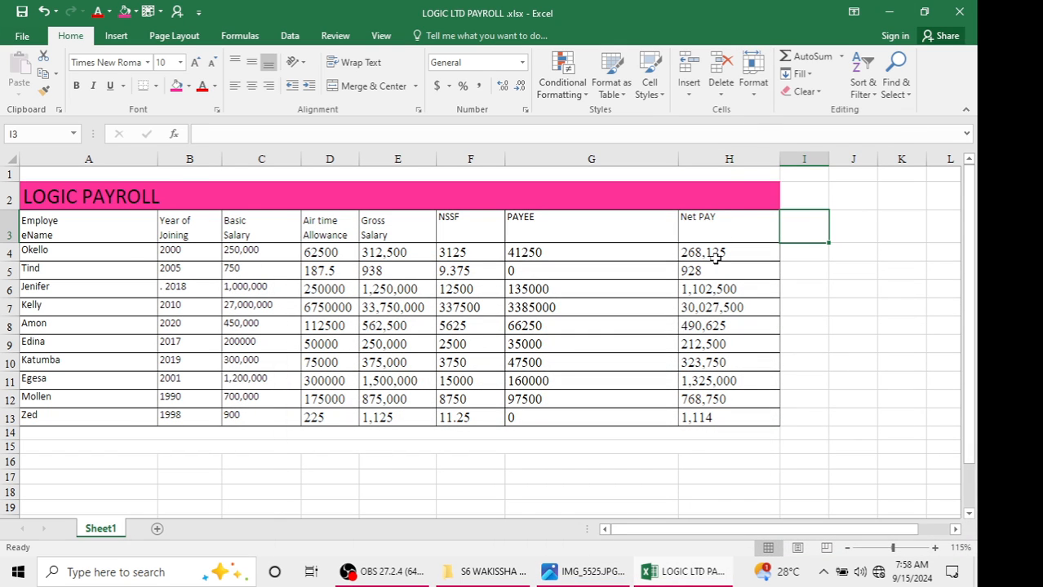
pyautogui.click(101, 459)
pyautogui.click(735, 467)
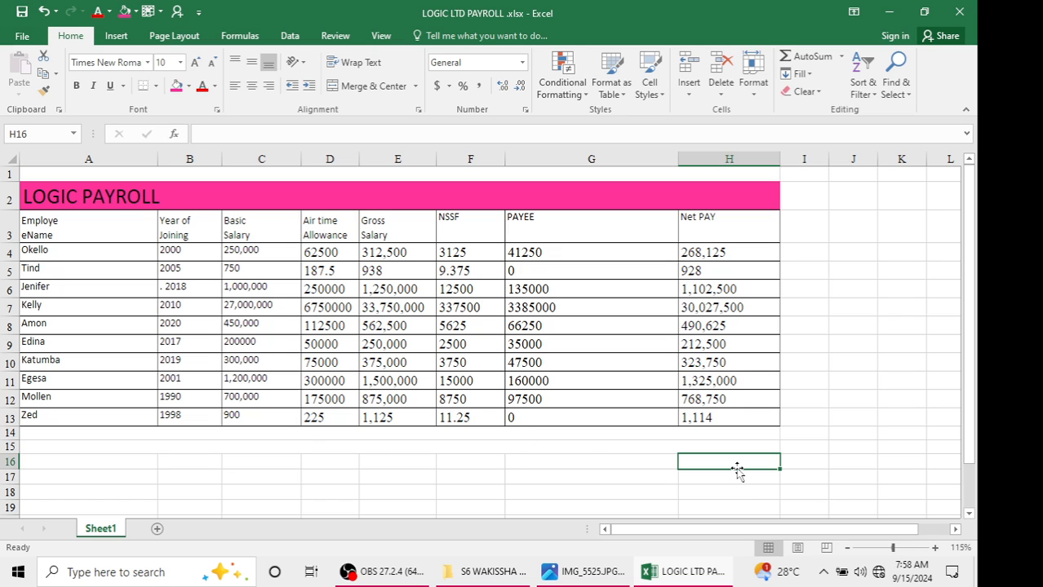
pyautogui.click(146, 480)
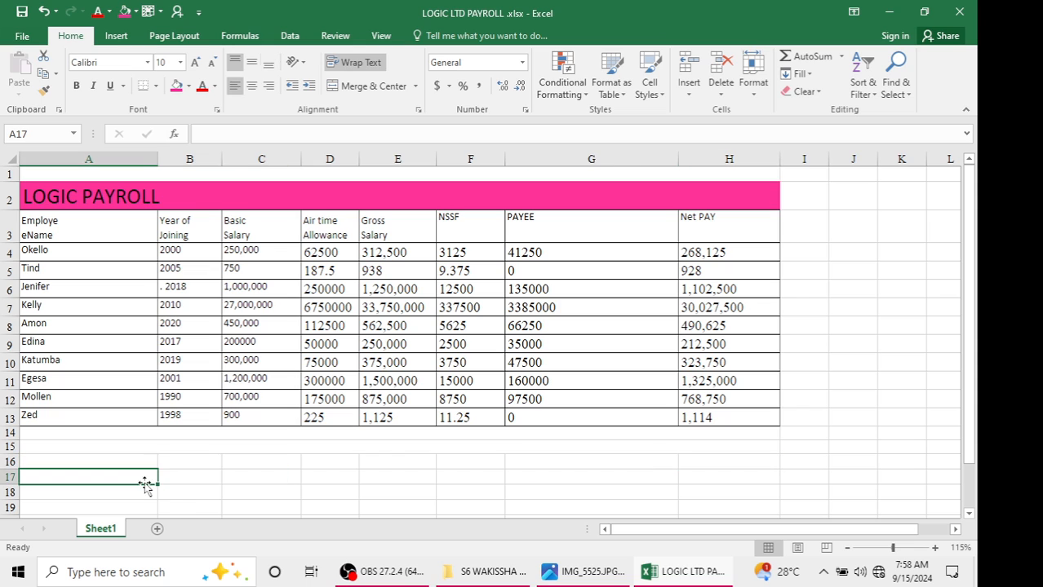
pyautogui.click(762, 481)
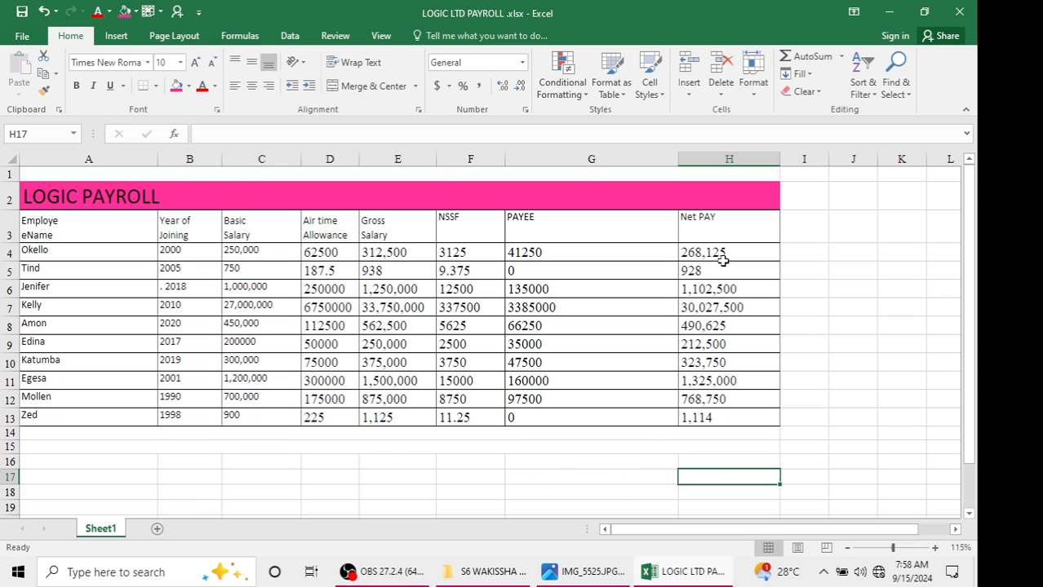
pyautogui.moveTo(722, 253); pyautogui.dragTo(712, 418)
pyautogui.click(806, 236)
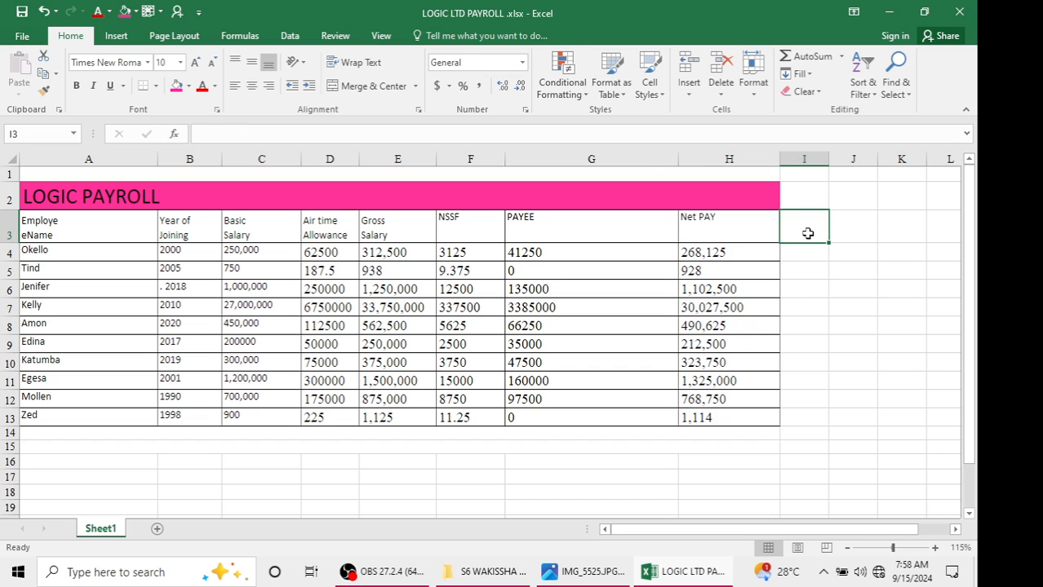
pyautogui.click(803, 253)
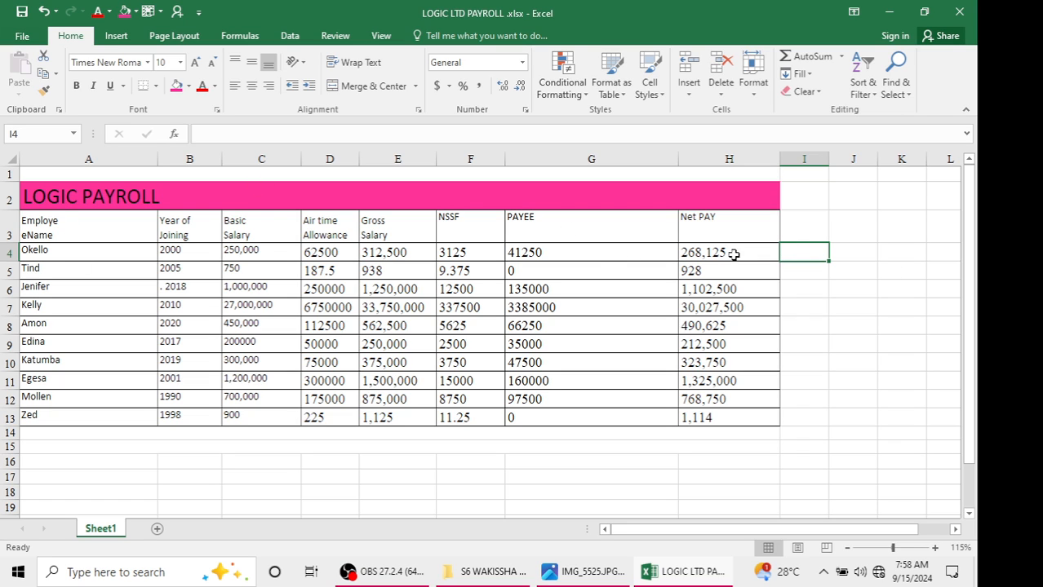
# Enter the labels MAXIMUM, MINIMUM and AVERAGE in cells A16 to A18
pyautogui.click(108, 460)
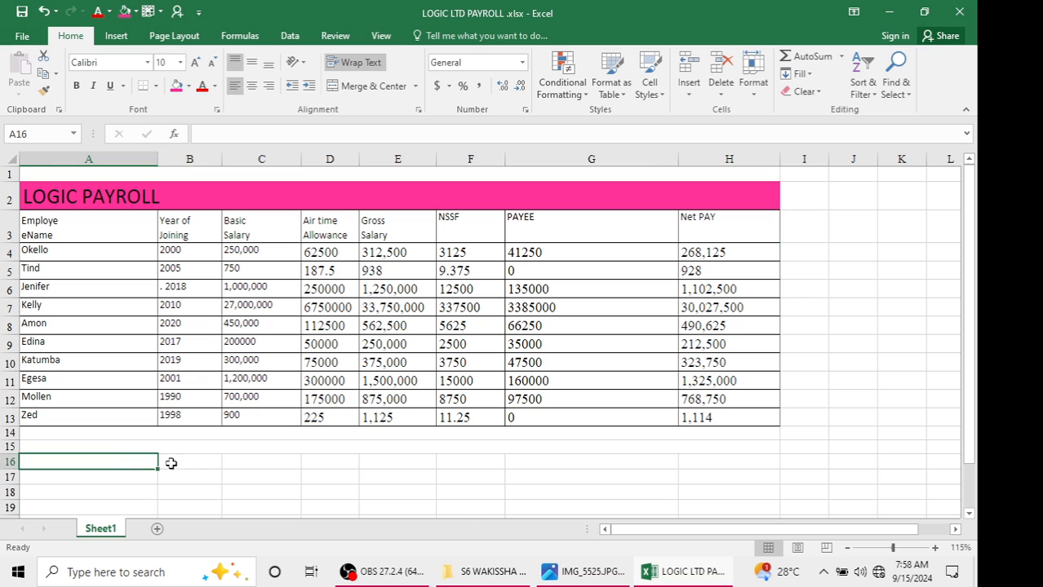
pyautogui.moveTo(444, 571)
pyautogui.write('M')
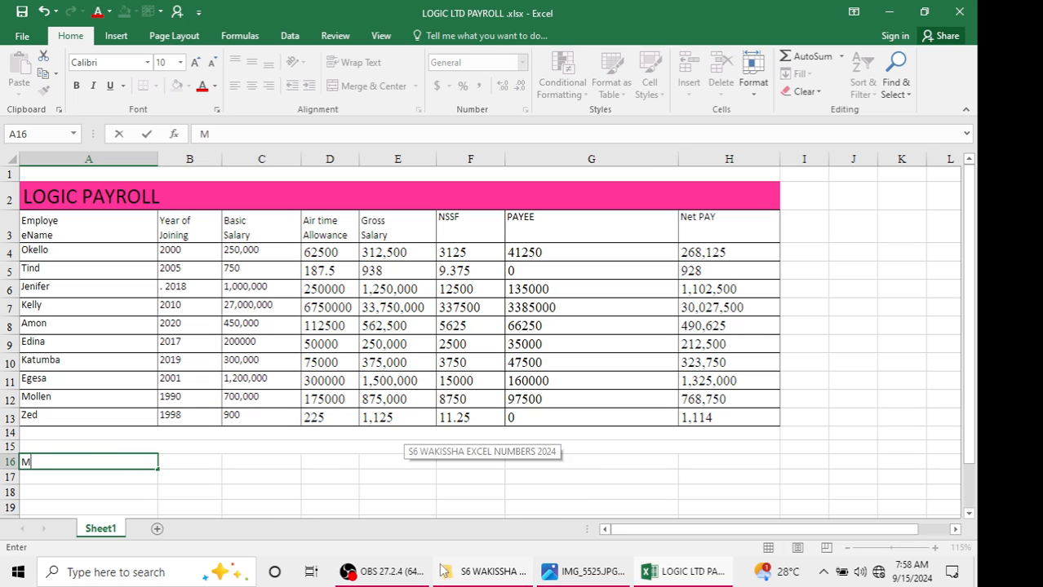
pyautogui.write('AXIMUM')
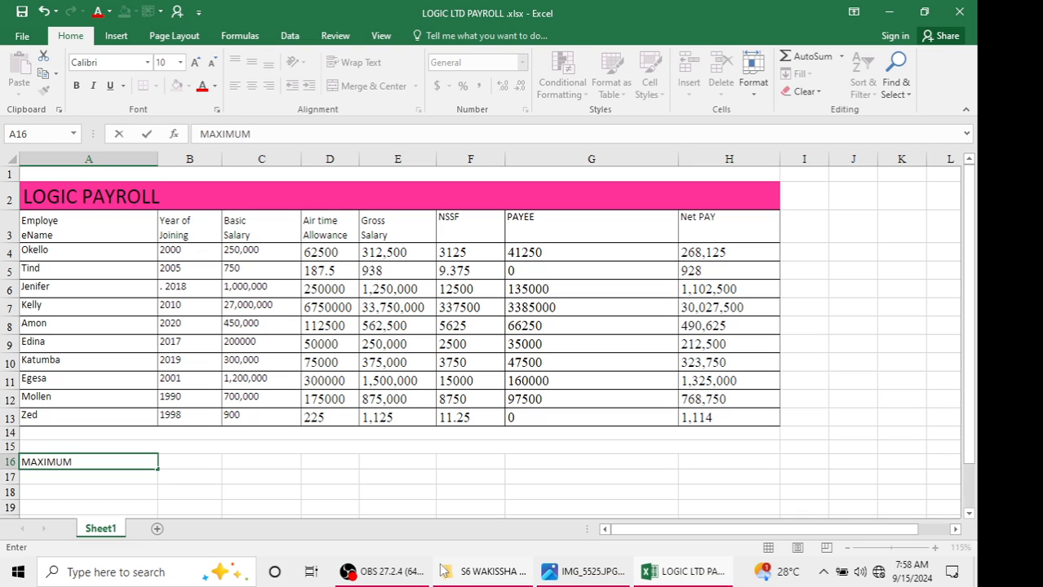
pyautogui.press('Return')
pyautogui.write('MIMNI')
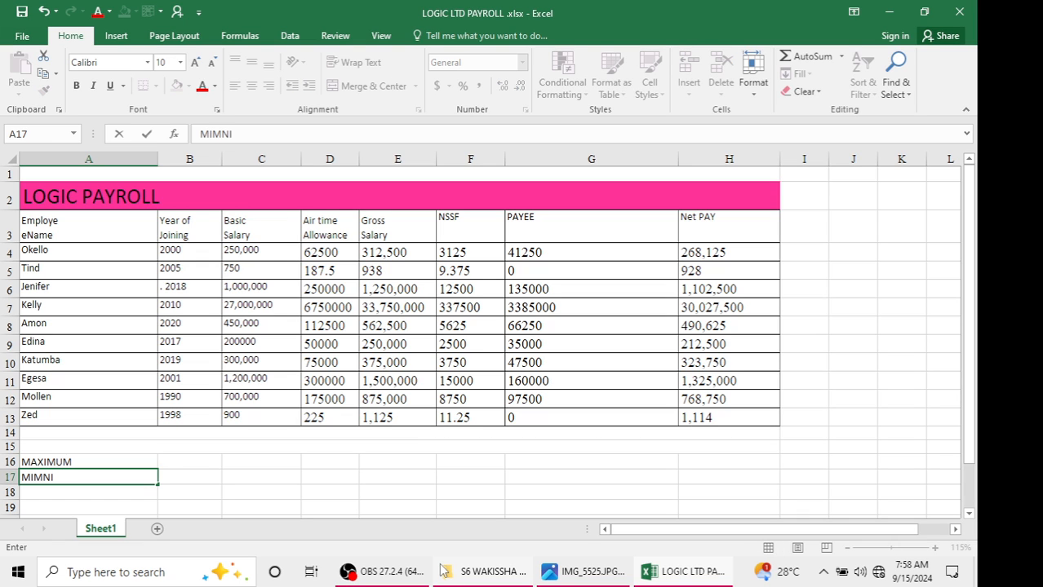
pyautogui.press('BackSpace')
pyautogui.press('BackSpace')
pyautogui.write('NIMU')
pyautogui.press('BackSpace')
pyautogui.write('UM')
pyautogui.press('Return')
pyautogui.write('AVE')
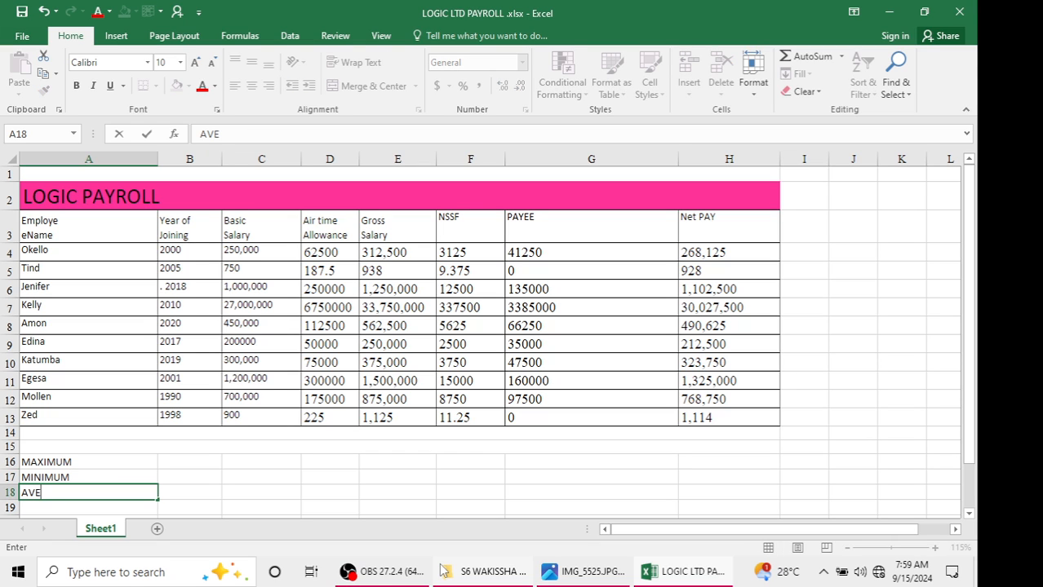
pyautogui.write('ARAGE')
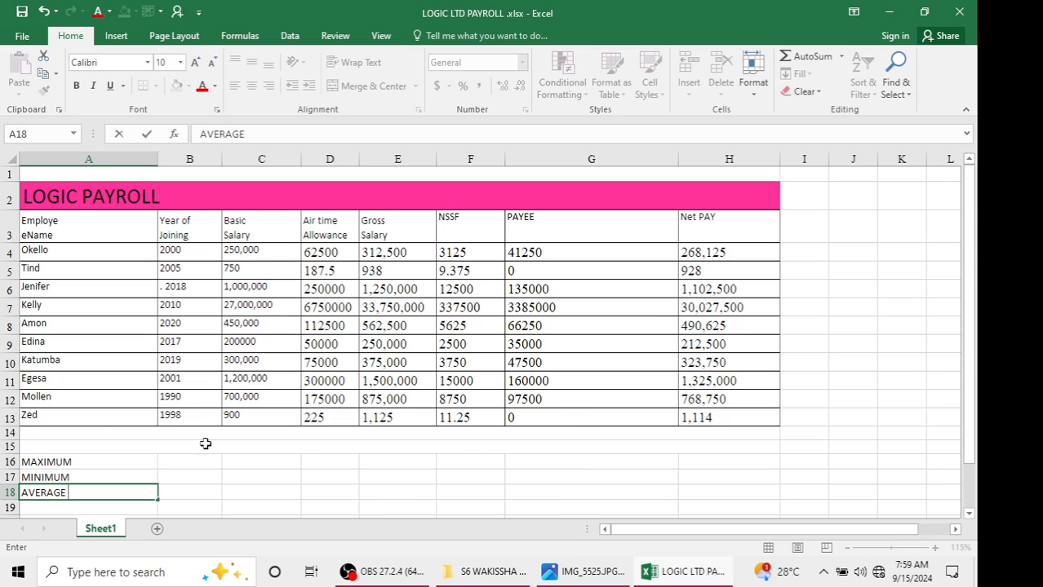
# Compute the maximum net pay in H16 with =MAX(H4:H13)
pyautogui.click(733, 464)
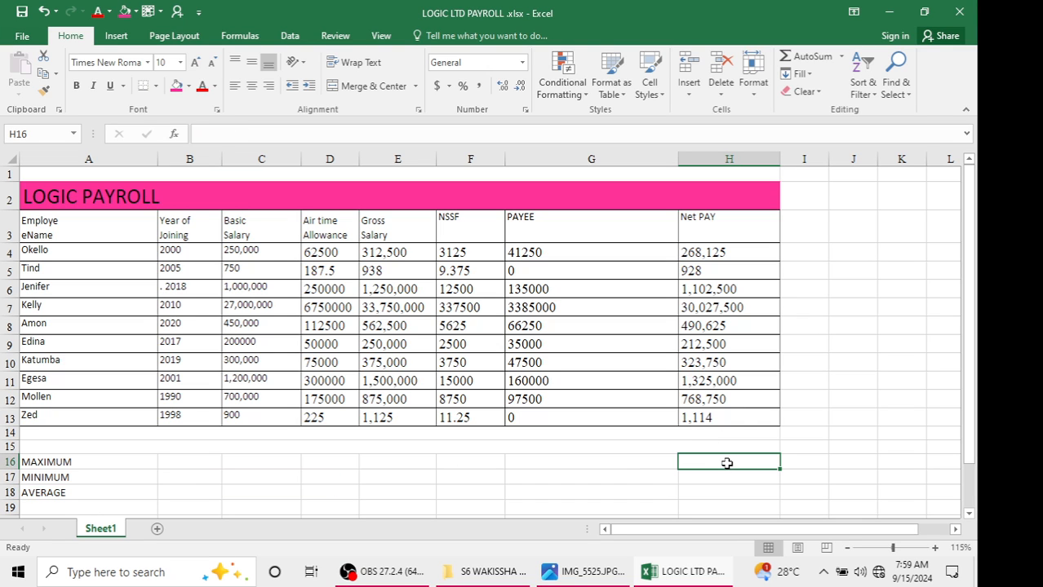
pyautogui.write('=MAX')
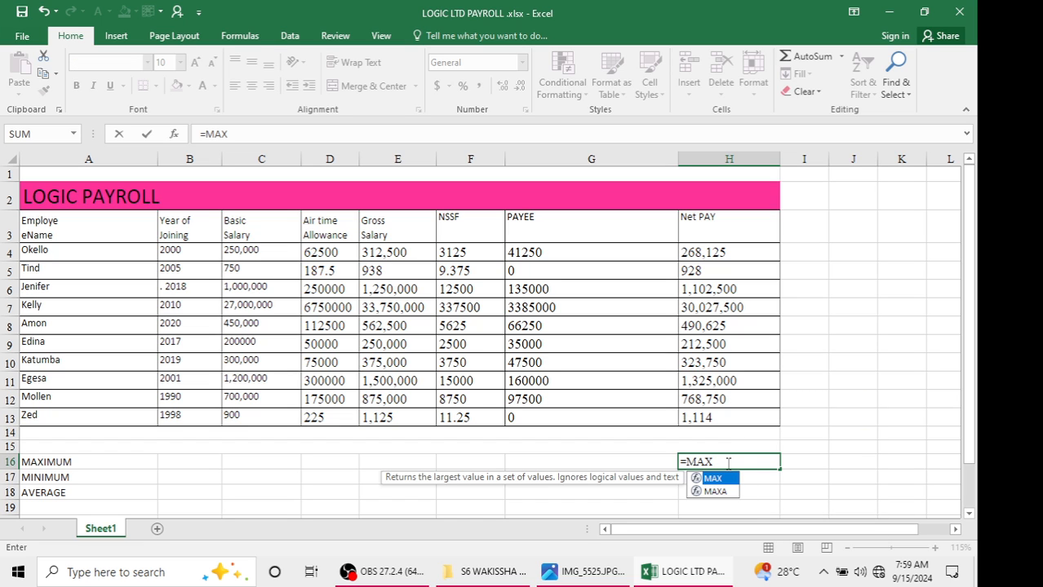
pyautogui.write('(')
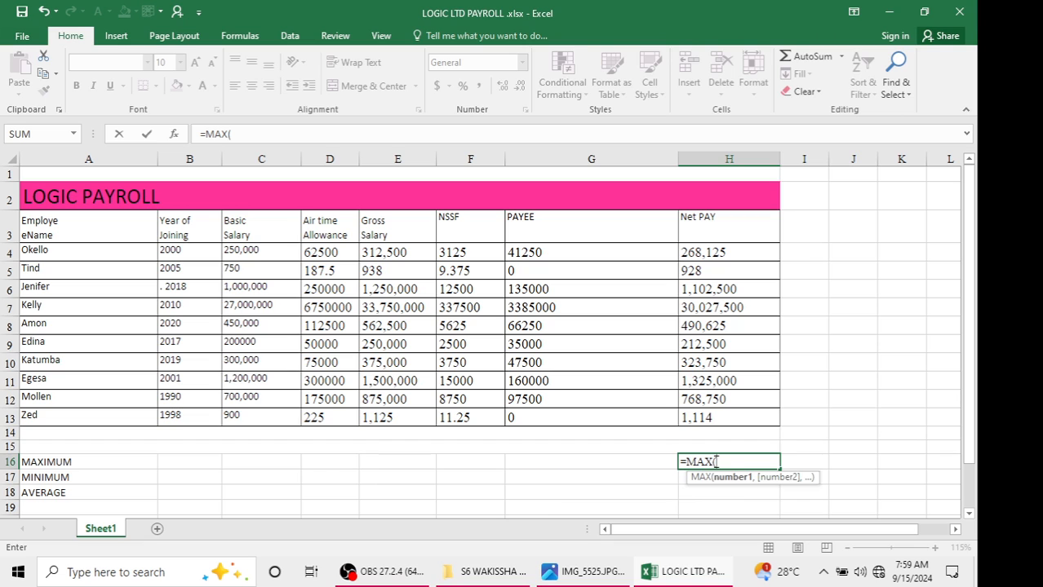
pyautogui.click(738, 252)
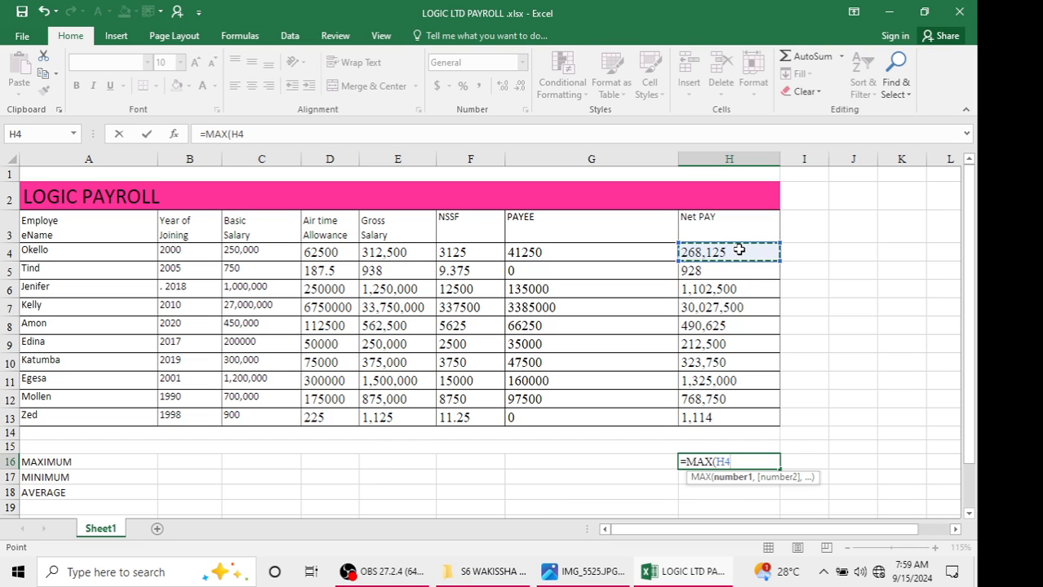
pyautogui.press('F8')
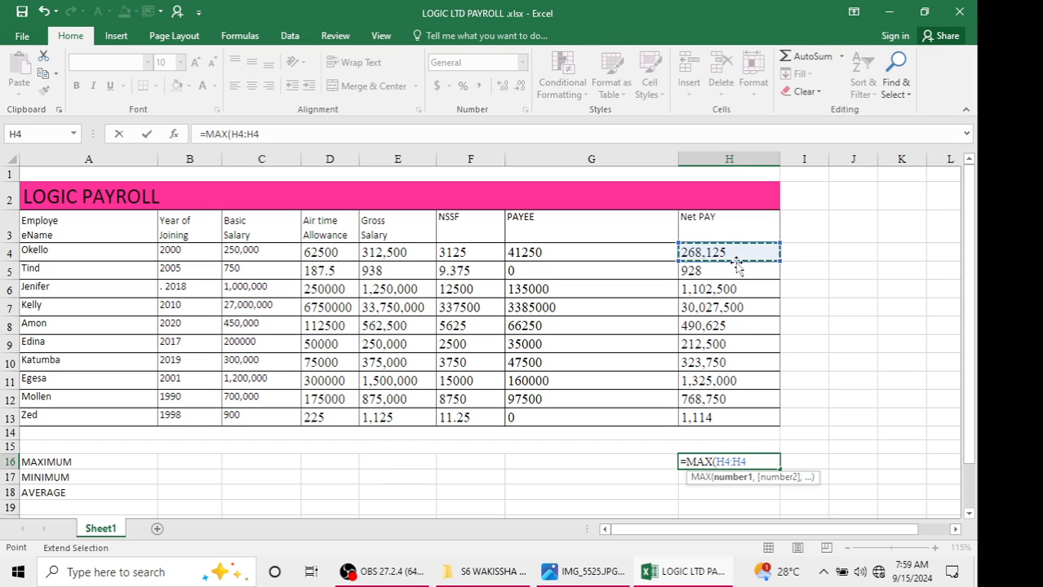
pyautogui.press('BackSpace')
pyautogui.press('BackSpace')
pyautogui.press('BackSpace')
pyautogui.press('BackSpace')
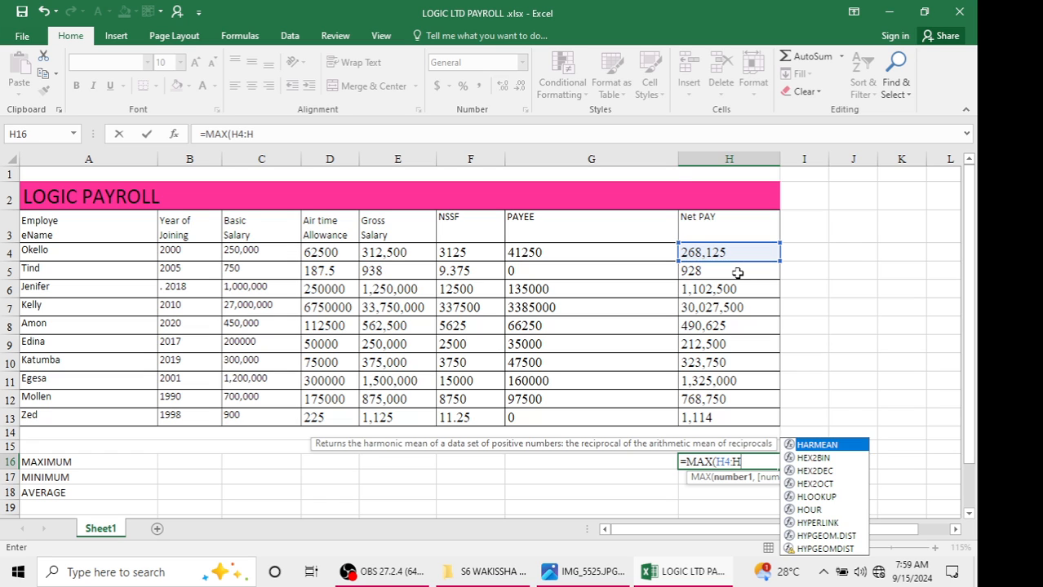
pyautogui.write('4:H13')
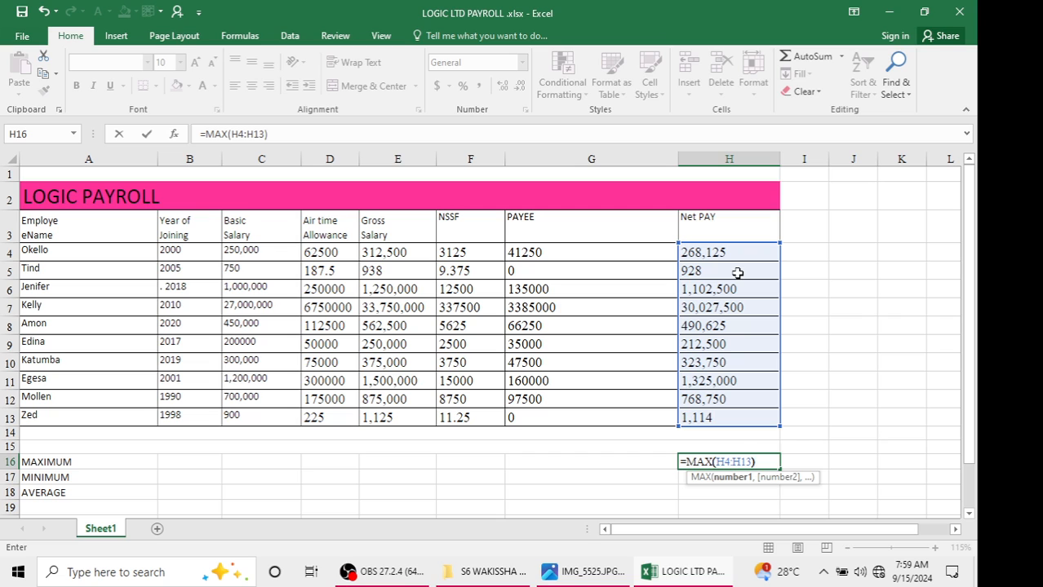
pyautogui.write(')')
pyautogui.press('Return')
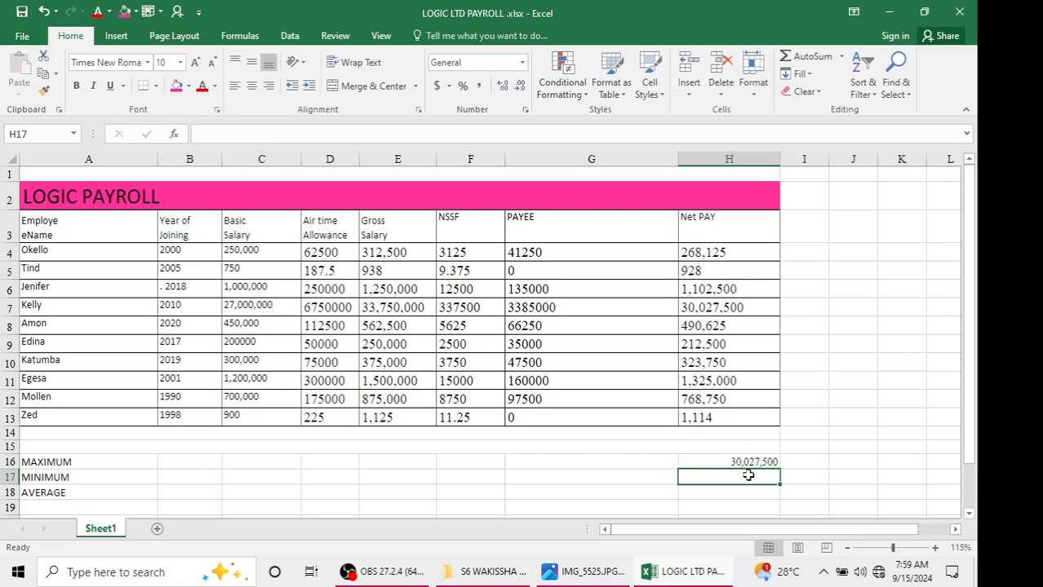
# Compute the minimum net pay in H17 with =MIN(H4:H13)
pyautogui.write('=MIN')
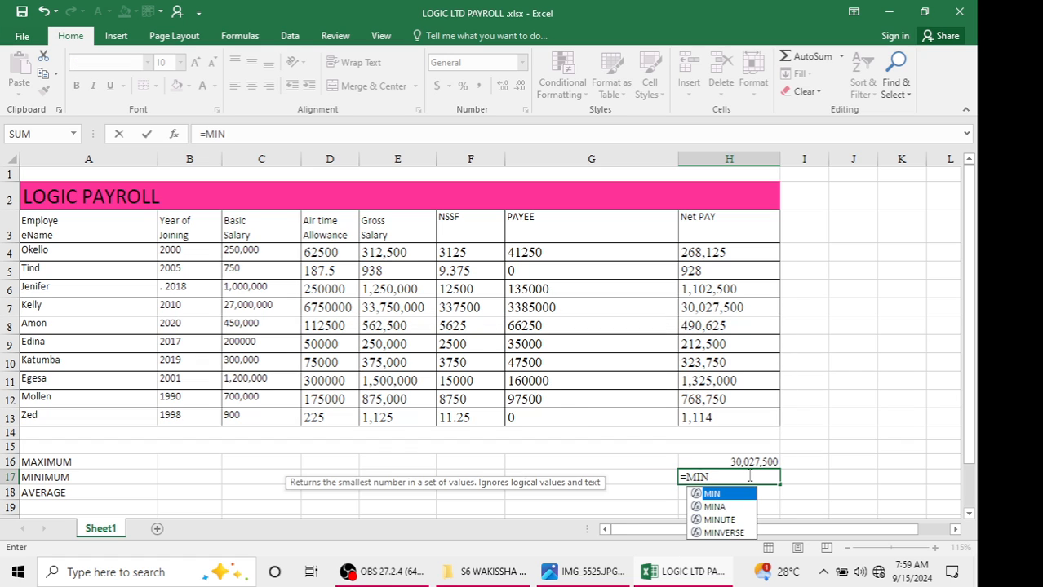
pyautogui.write('(')
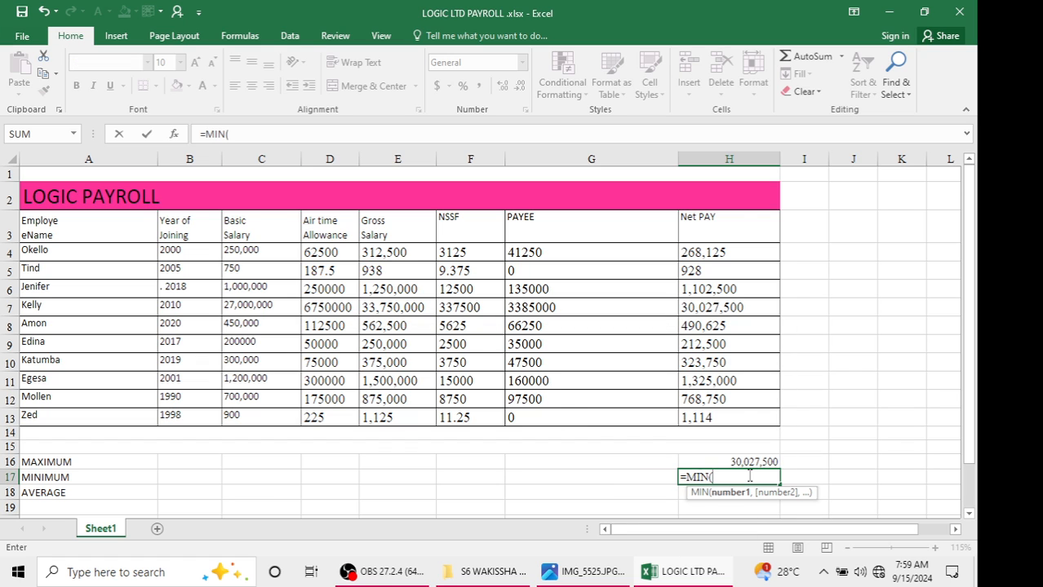
pyautogui.click(734, 253)
pyautogui.press('F8')
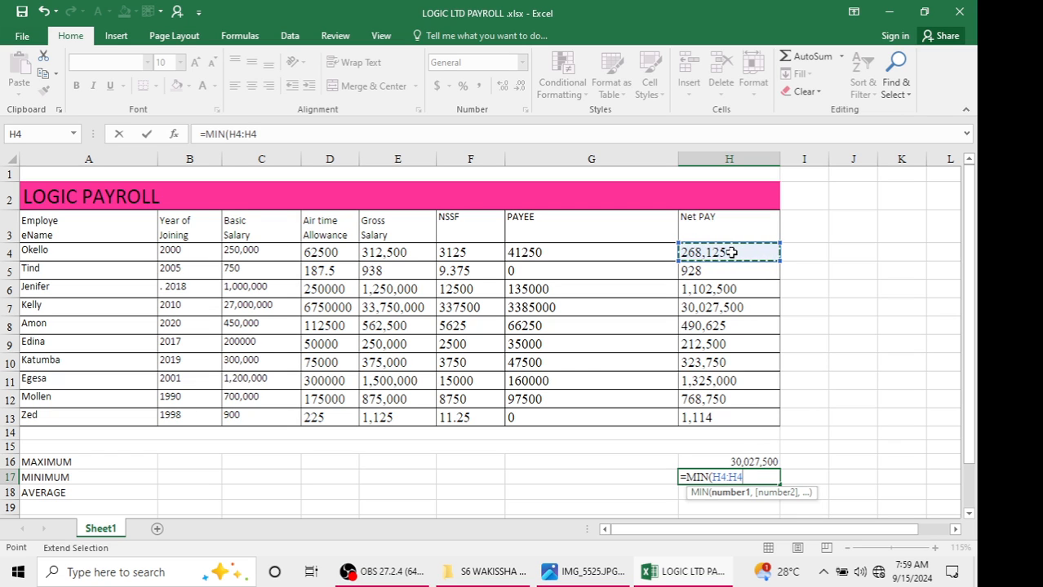
pyautogui.press('BackSpace')
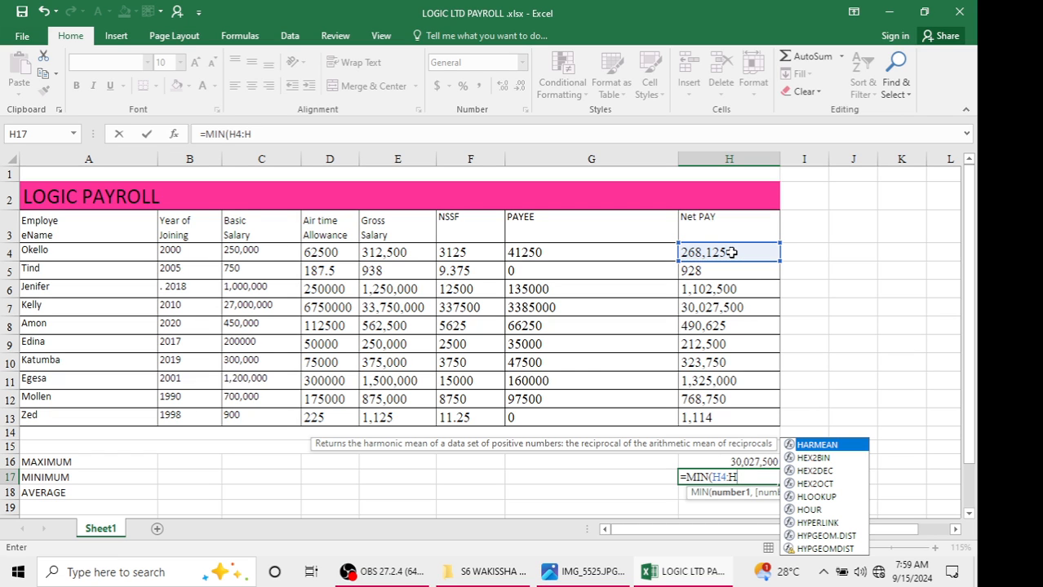
pyautogui.write('13')
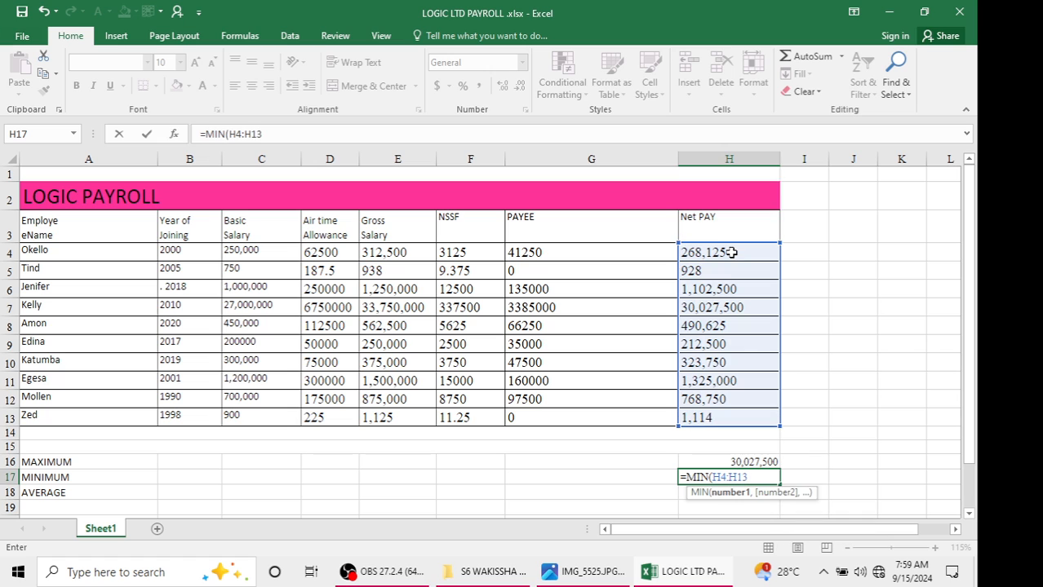
pyautogui.press('Return')
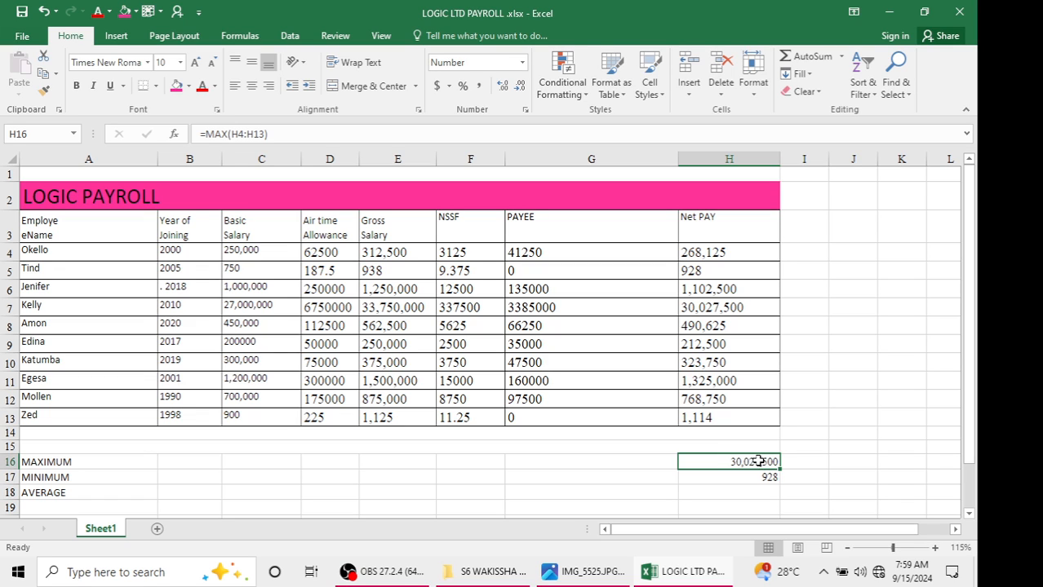
# Compute the average net pay in H18 with =AVERAGE(H4:H13)
pyautogui.click(739, 506)
pyautogui.click(738, 494)
pyautogui.write('=')
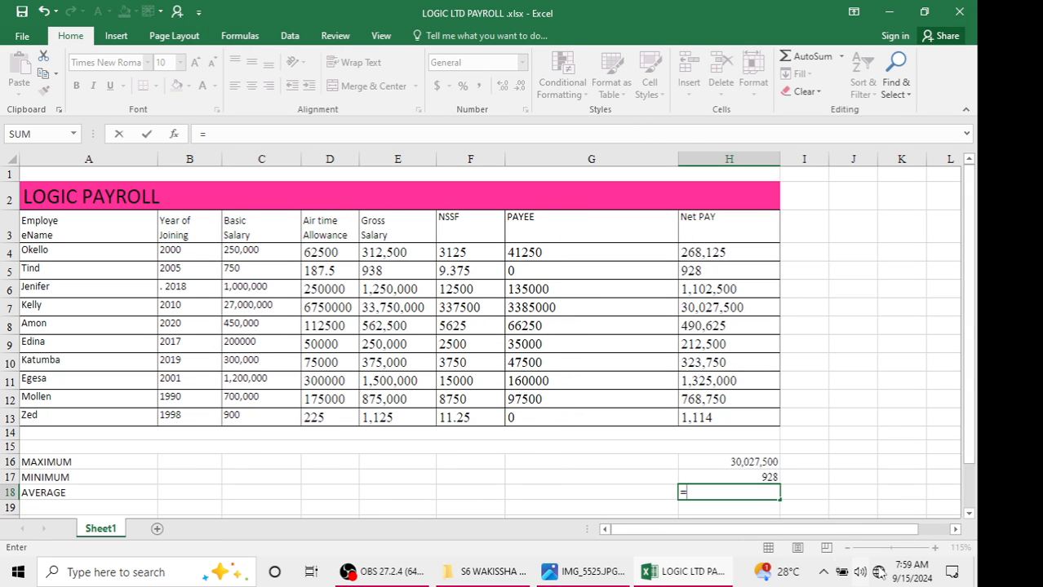
pyautogui.write('AVERAGE')
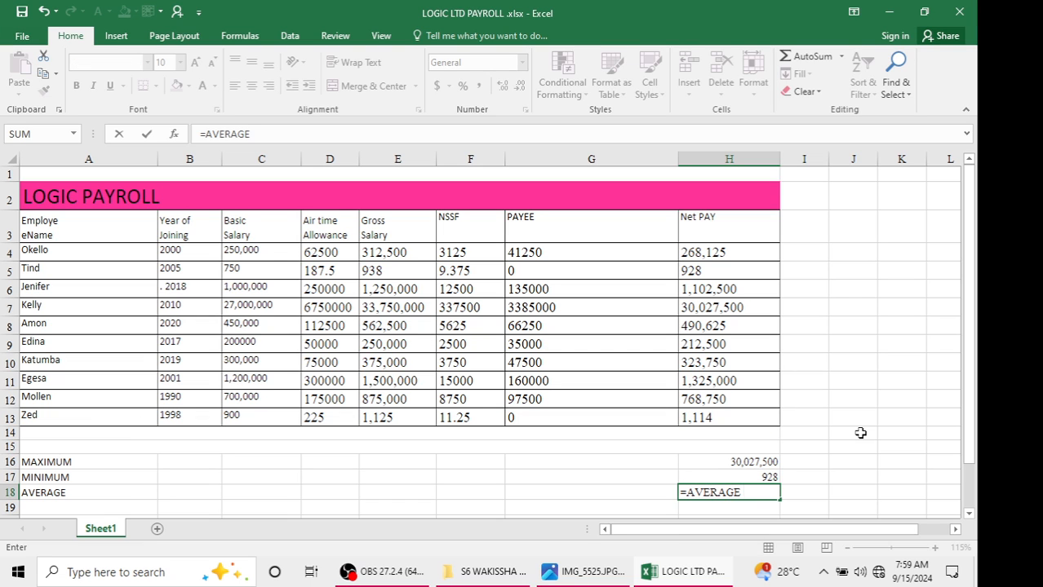
pyautogui.press('BackSpace')
pyautogui.write('(')
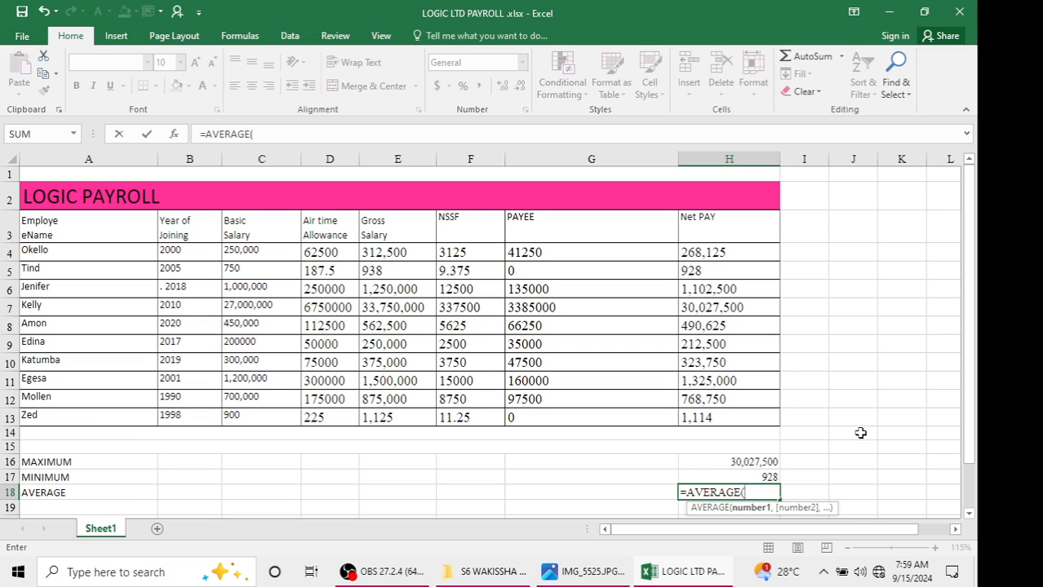
pyautogui.click(711, 255)
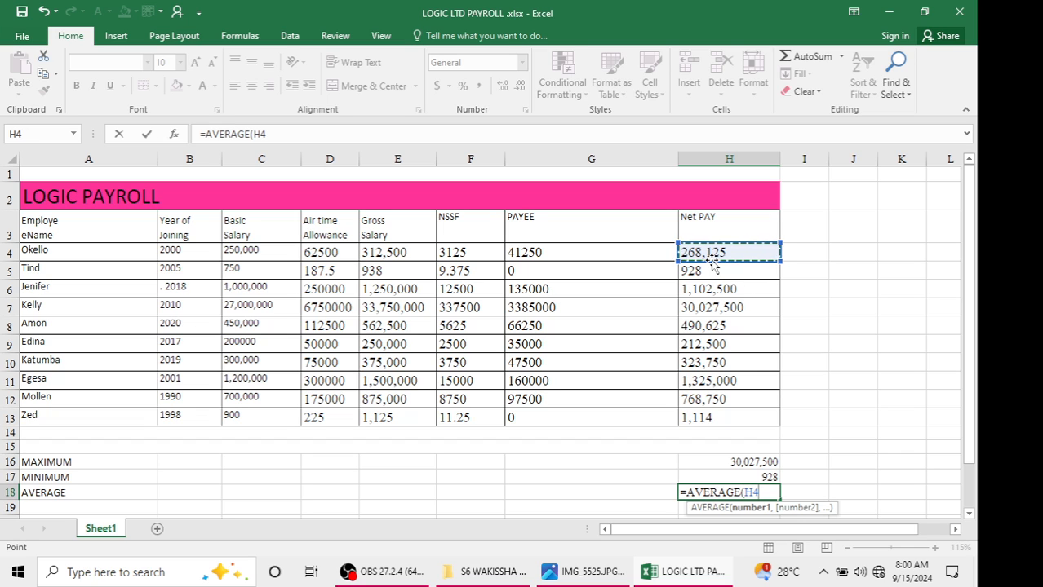
pyautogui.press('F8')
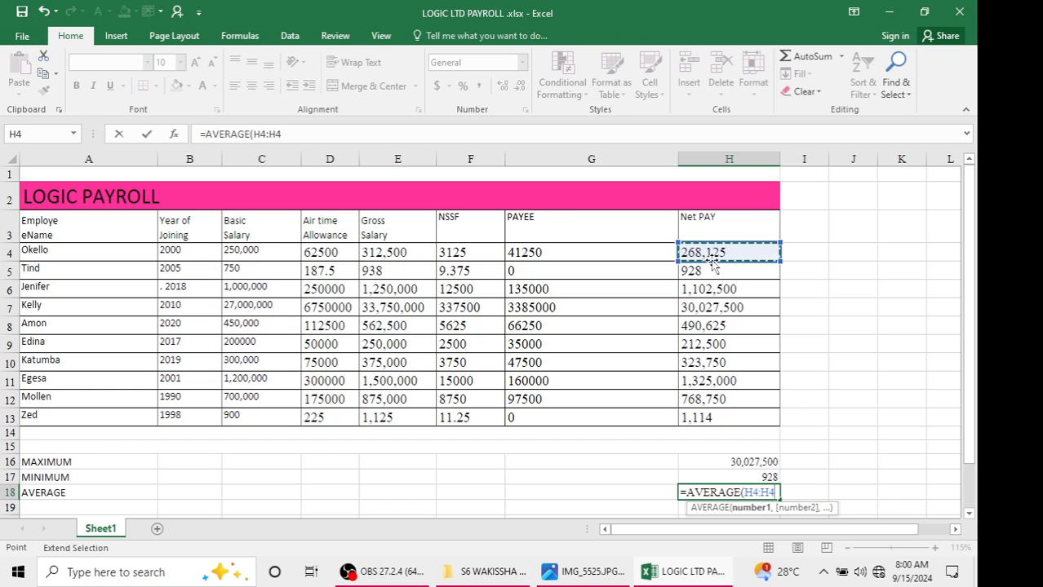
pyautogui.press('Up')
pyautogui.press('Up')
pyautogui.press('Up')
pyautogui.hotkey('shift', 'Down')
pyautogui.hotkey('shift', 'Down')
pyautogui.hotkey('shift', 'Down')
pyautogui.hotkey('shift', 'Down')
pyautogui.hotkey('shift', 'Down')
pyautogui.hotkey('shift', 'Down')
pyautogui.hotkey('shift', 'Down')
pyautogui.hotkey('shift', 'Down')
pyautogui.hotkey('shift', 'Down')
pyautogui.hotkey('shift', 'Down')
pyautogui.hotkey('shift', 'Down')
pyautogui.hotkey('shift', 'Down')
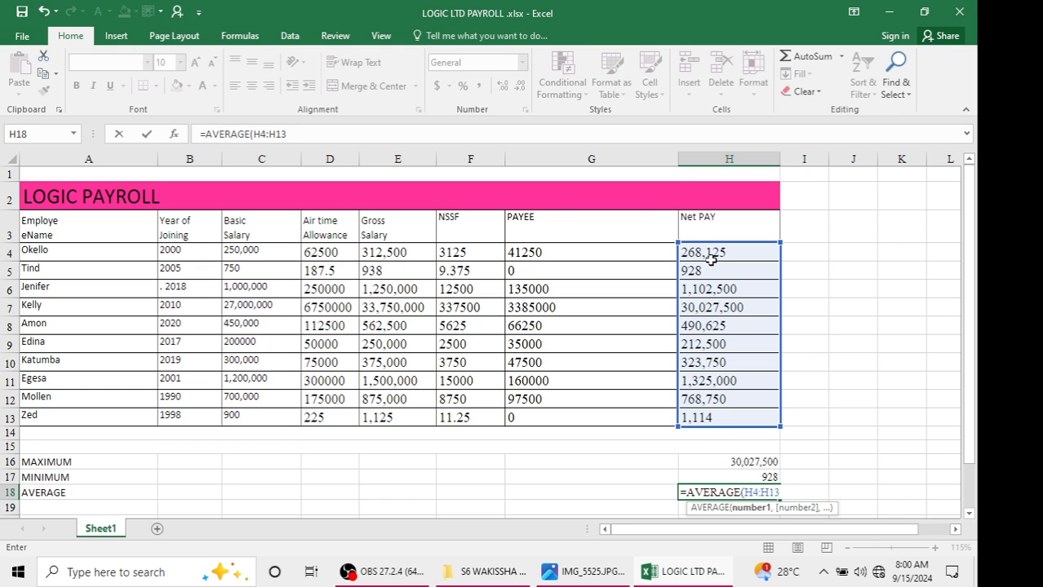
pyautogui.press('Return')
# Apply all borders to the statistics rows A16:H18
pyautogui.click(644, 330)
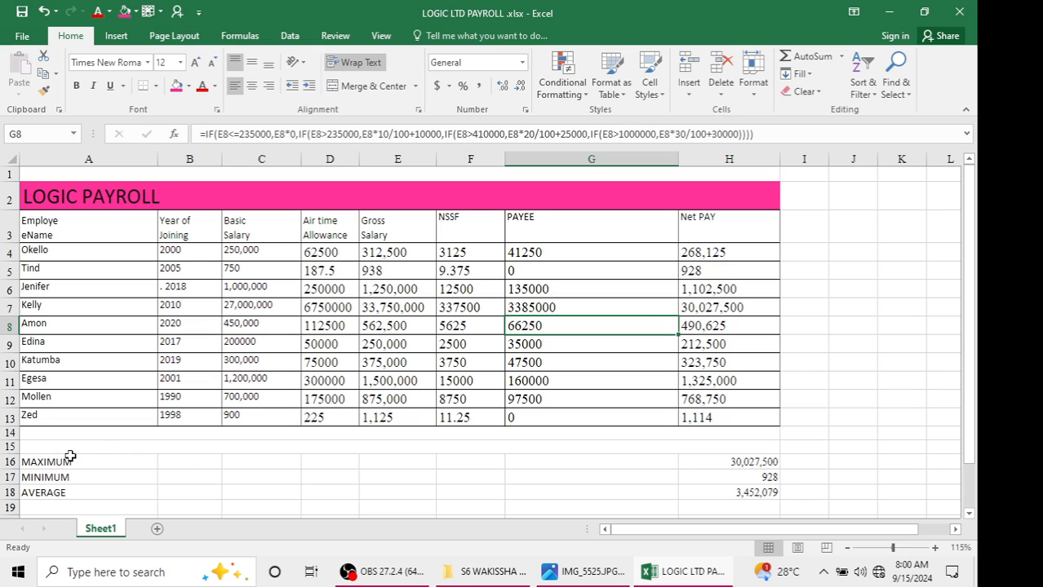
pyautogui.moveTo(70, 457); pyautogui.dragTo(770, 494)
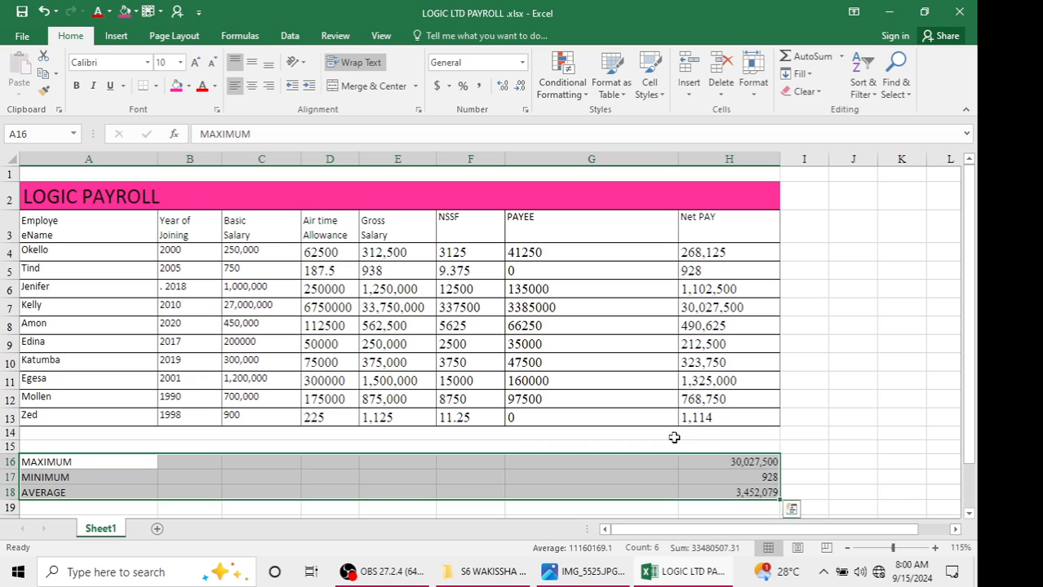
pyautogui.click(156, 87)
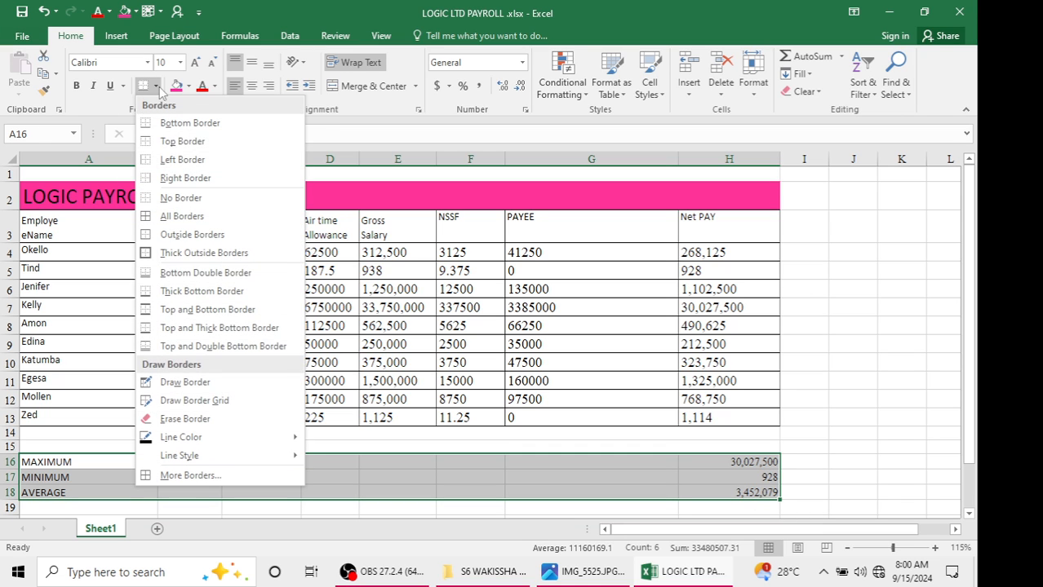
pyautogui.click(188, 216)
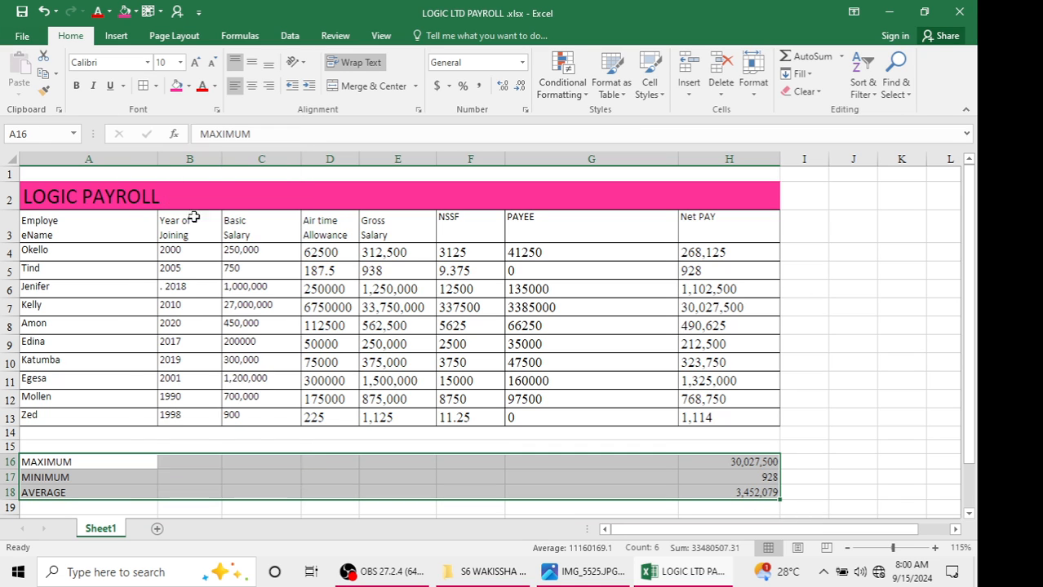
pyautogui.click(425, 304)
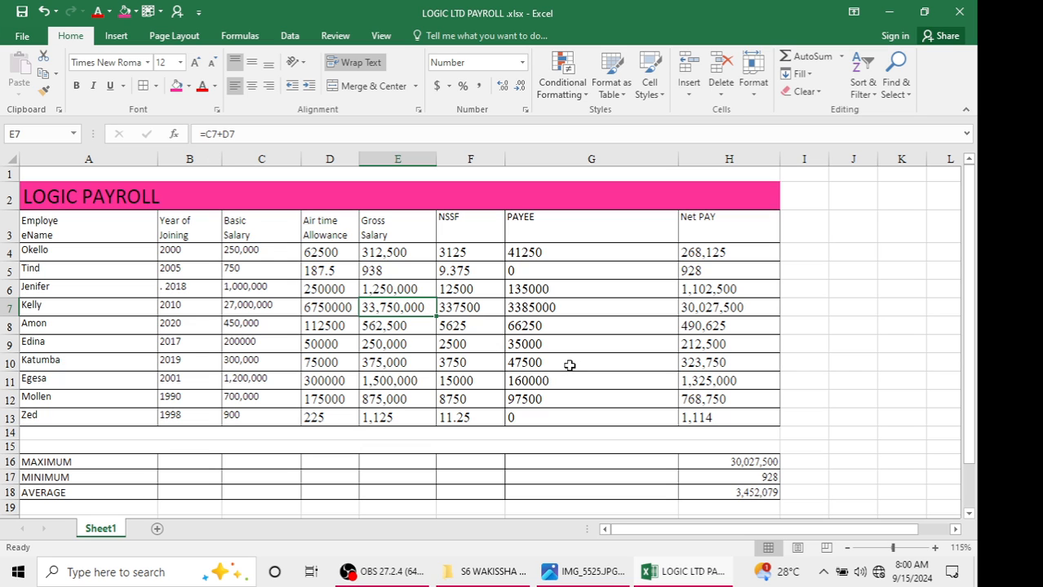
# Review the task instructions in the question photo
pyautogui.click(563, 581)
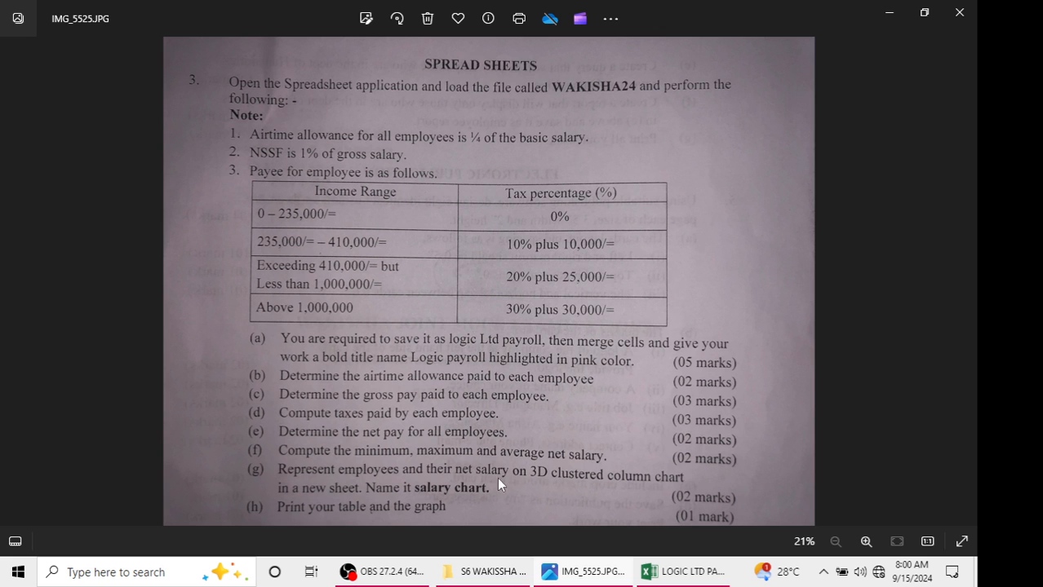
pyautogui.click(887, 12)
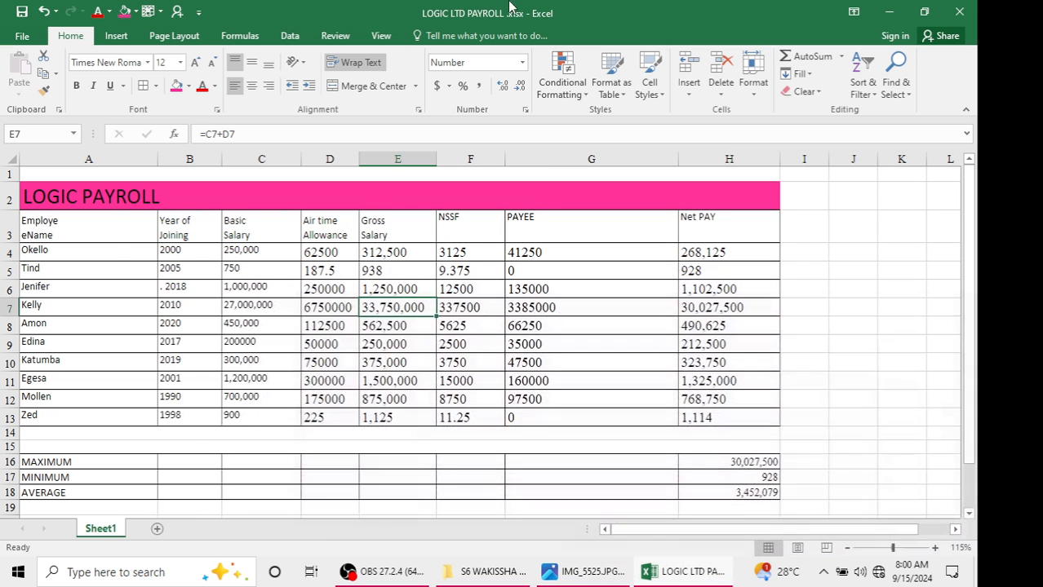
# Insert a 3-D Clustered Column chart of employee names A3:A13 and net pay H3:H13, and reposition it
pyautogui.moveTo(79, 238); pyautogui.dragTo(106, 414)
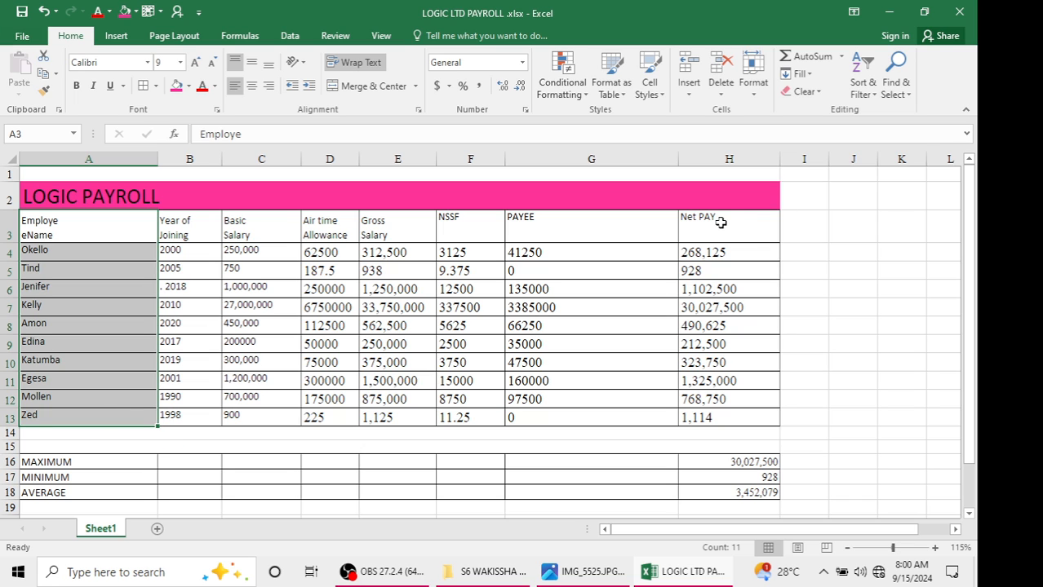
pyautogui.moveTo(721, 222); pyautogui.dragTo(722, 408)
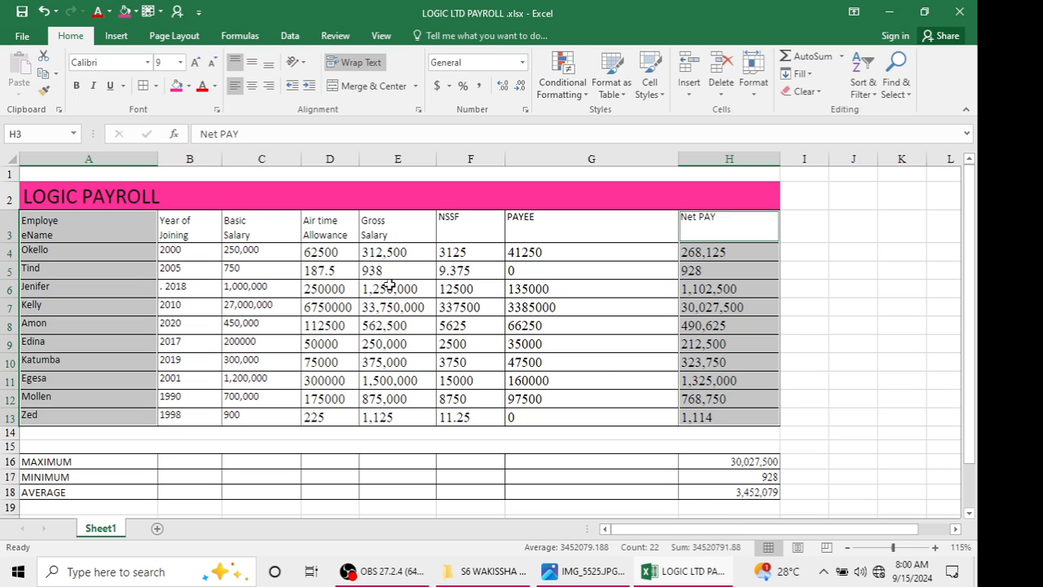
pyautogui.click(121, 41)
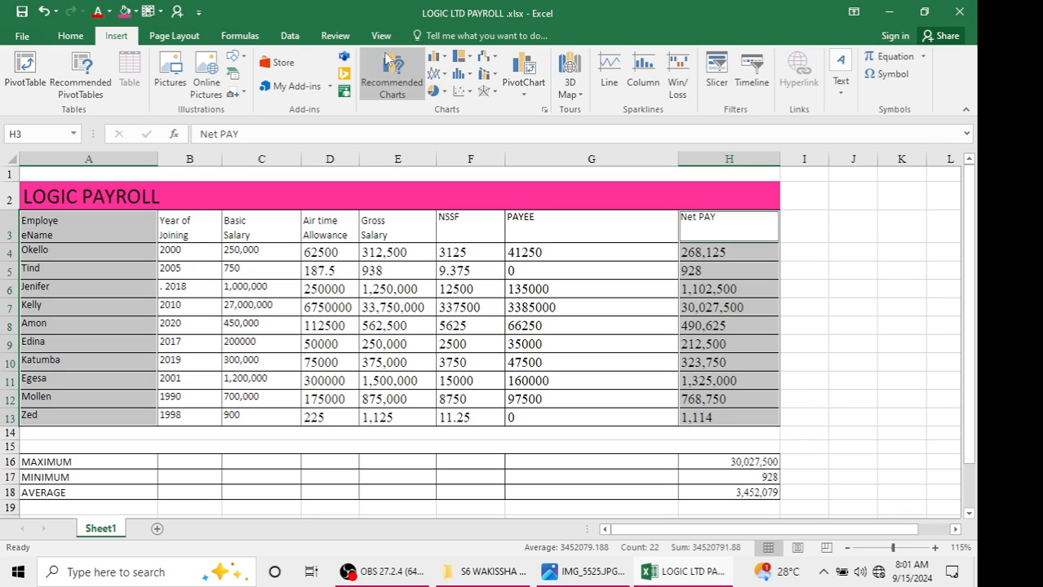
pyautogui.click(445, 62)
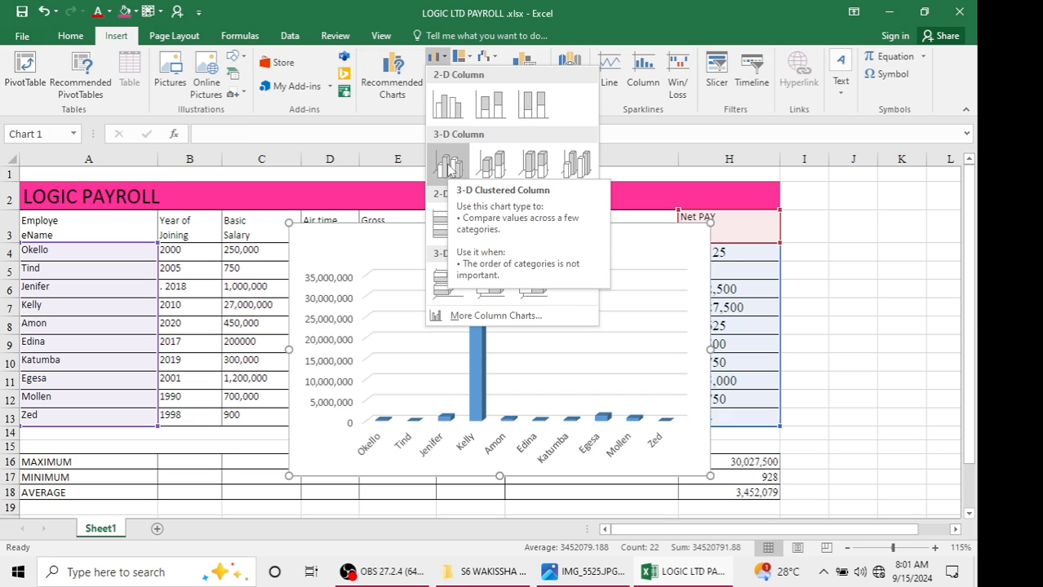
pyautogui.click(447, 166)
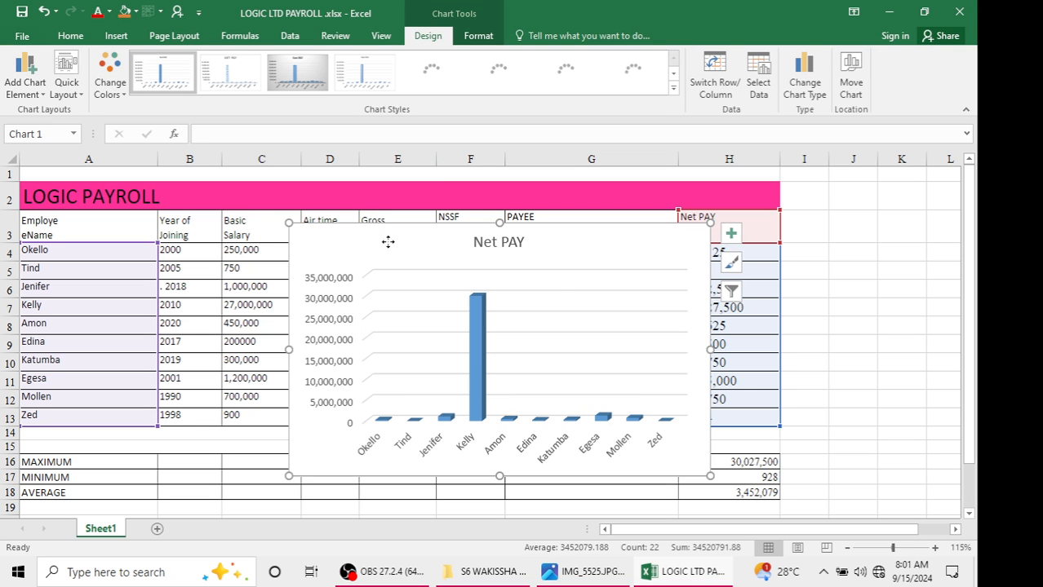
pyautogui.moveTo(387, 242); pyautogui.dragTo(532, 256)
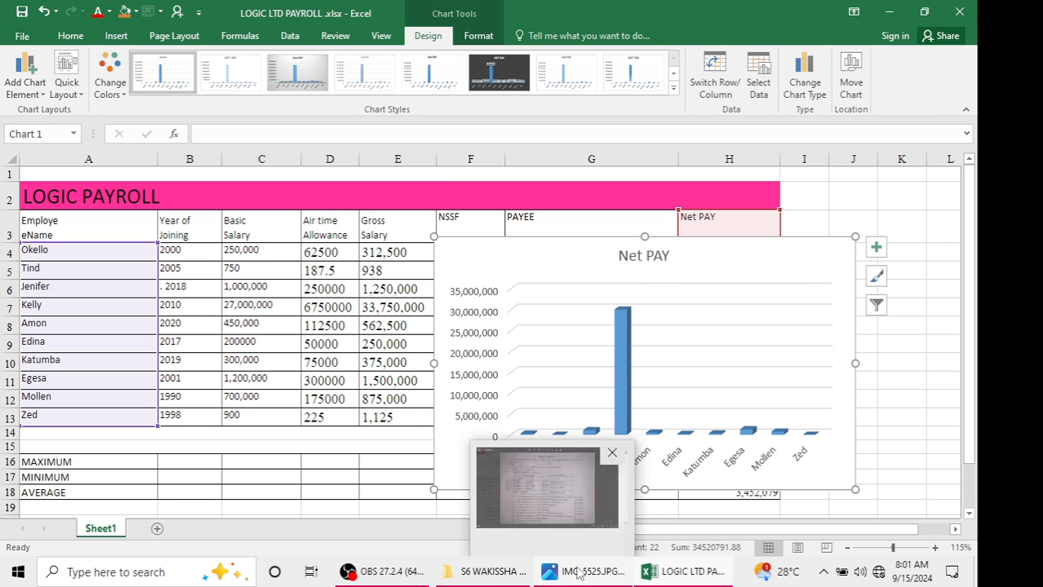
# Copy the net pay chart after rechecking the question photo
pyautogui.click(577, 574)
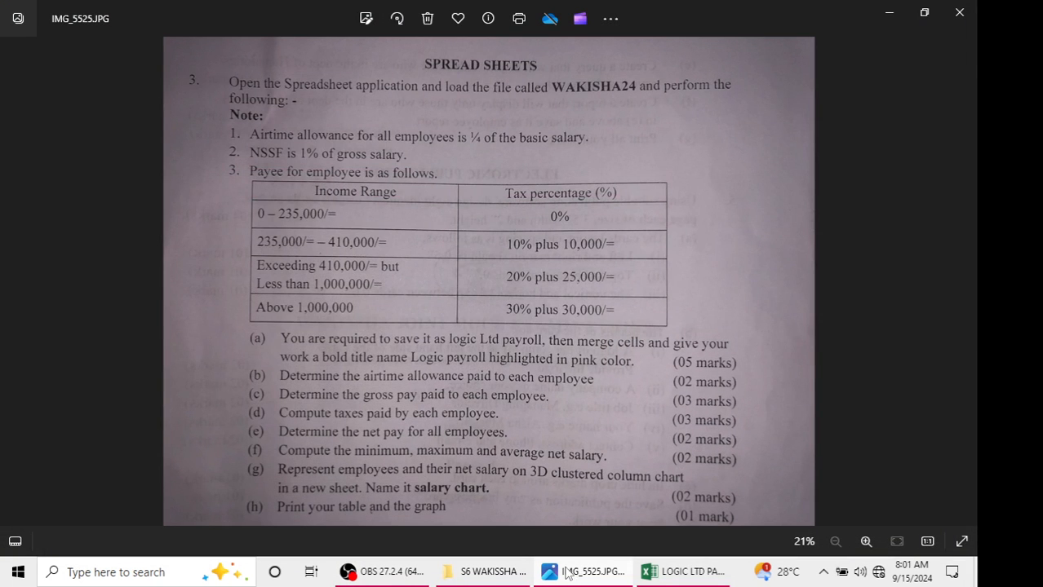
pyautogui.click(567, 573)
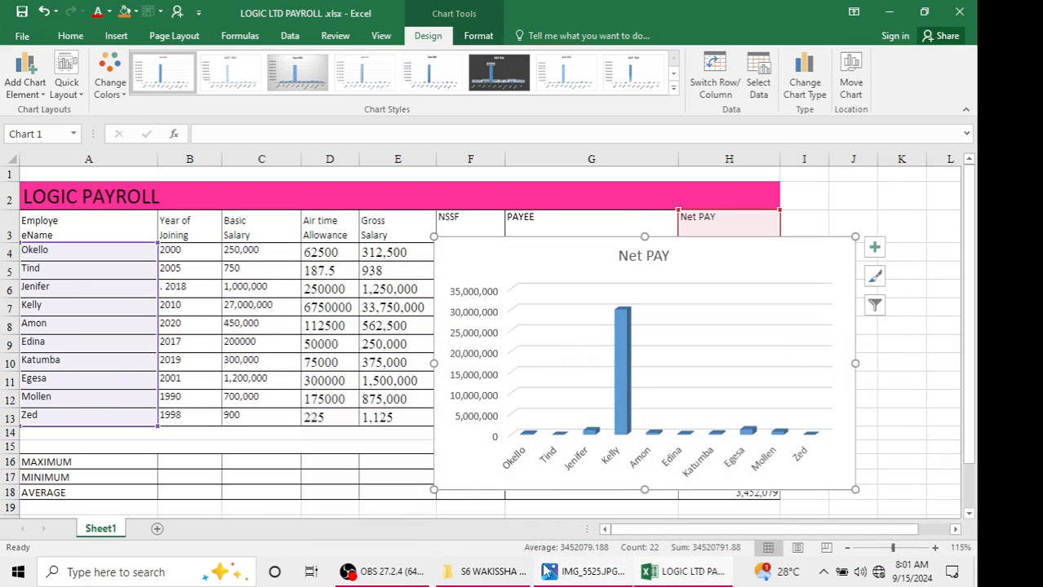
pyautogui.rightClick(451, 248)
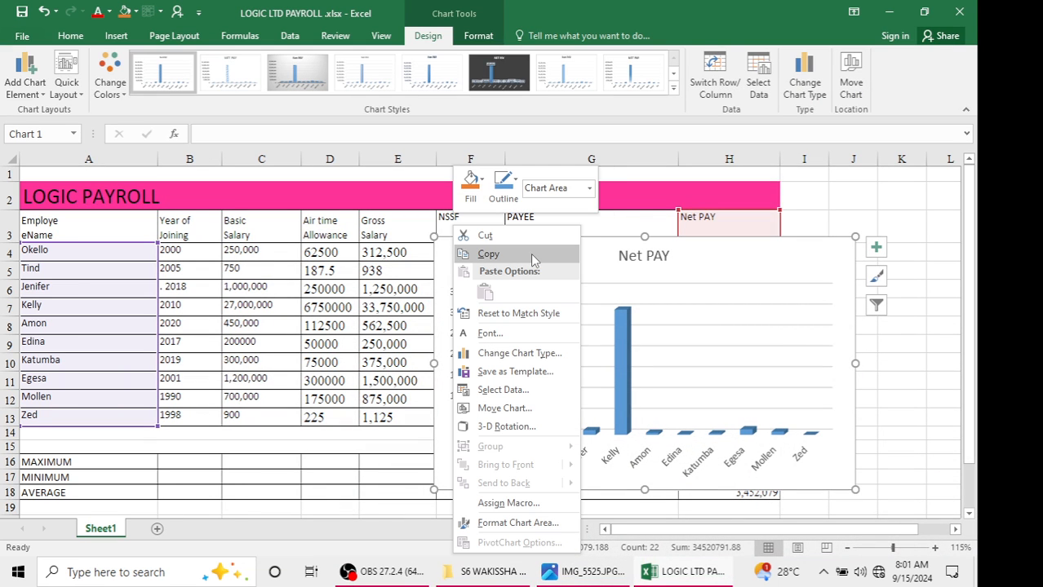
pyautogui.click(526, 237)
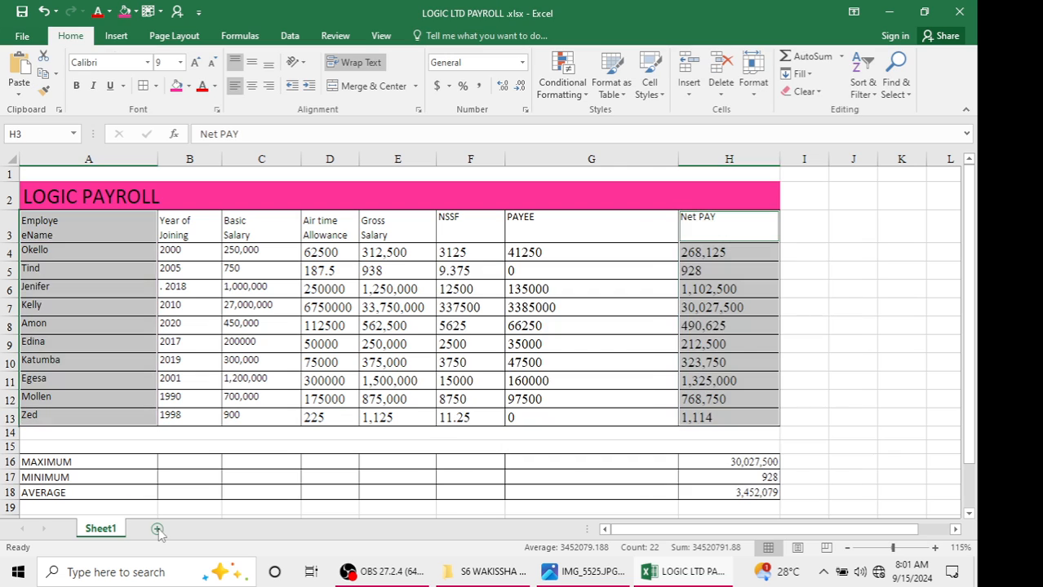
# Add a new worksheet and rename it 3D GRAPH
pyautogui.click(158, 530)
pyautogui.doubleClick(155, 530)
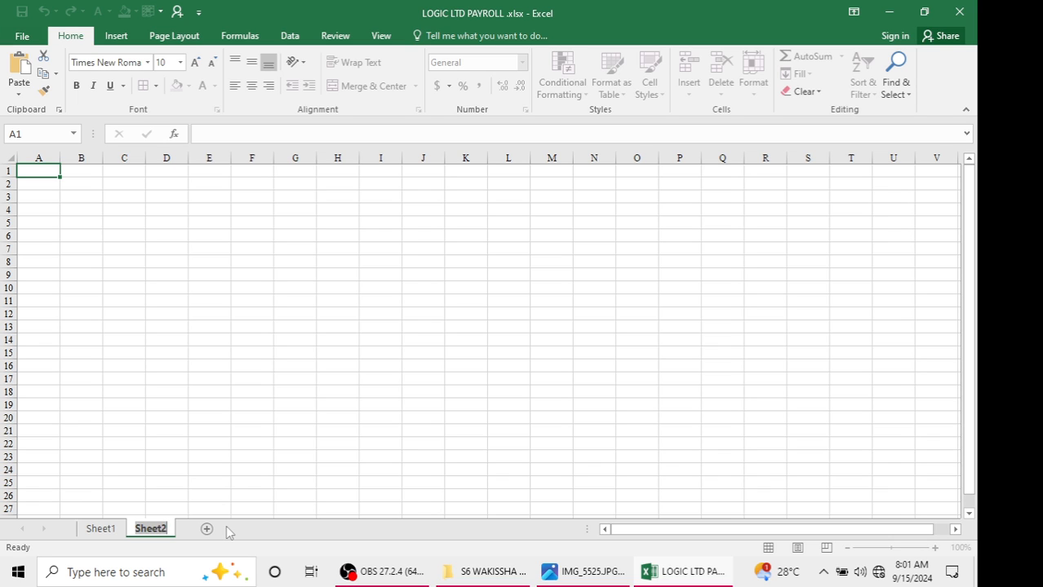
pyautogui.write('3D GRAPH')
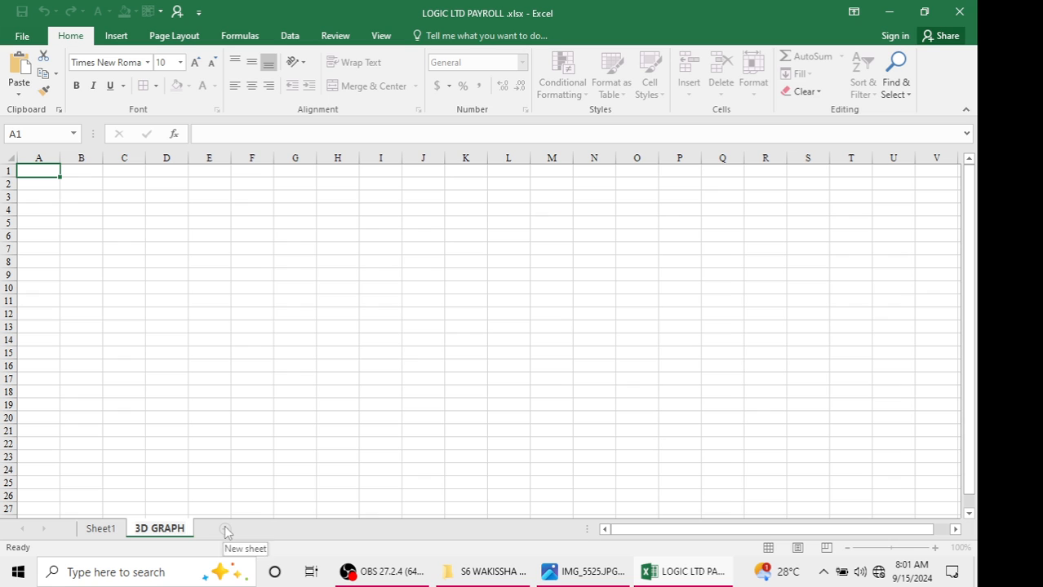
pyautogui.press('Return')
# Rename Sheet1 as ORIGINAL
pyautogui.click(114, 532)
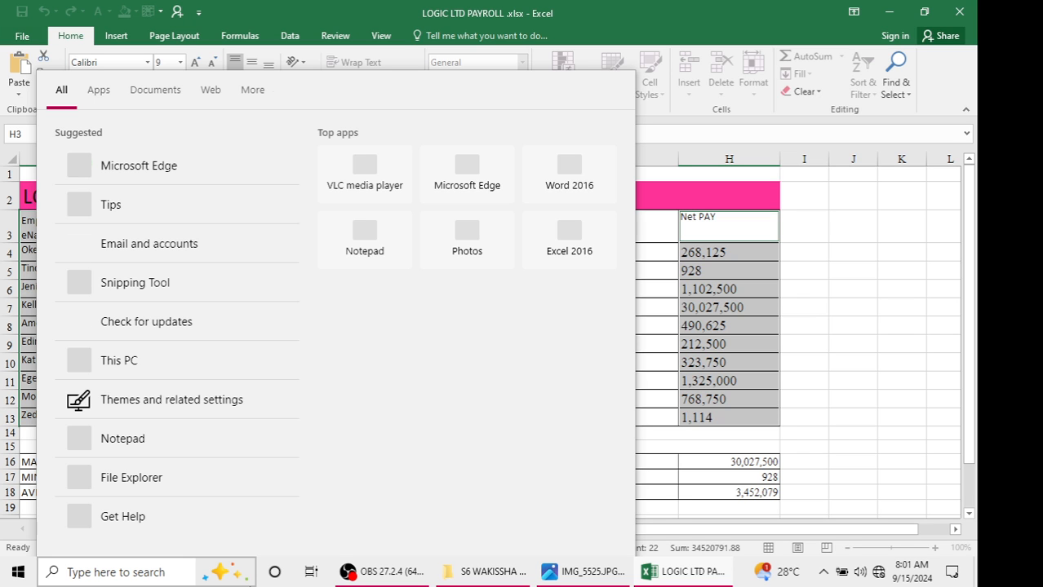
pyautogui.click(781, 420)
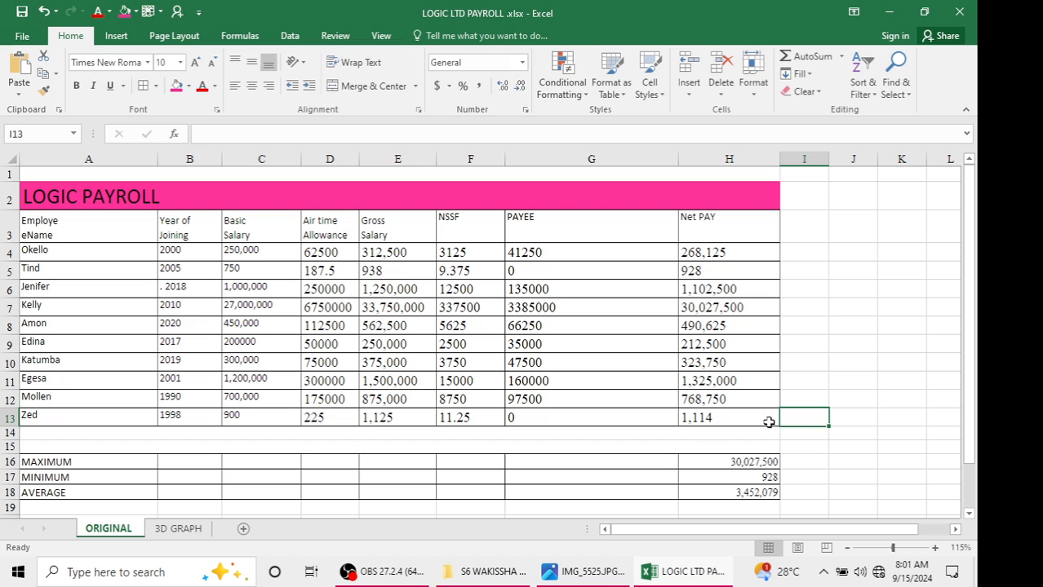
# Paste the chart onto the 3D GRAPH sheet keeping source formatting, and reposition it
pyautogui.click(177, 529)
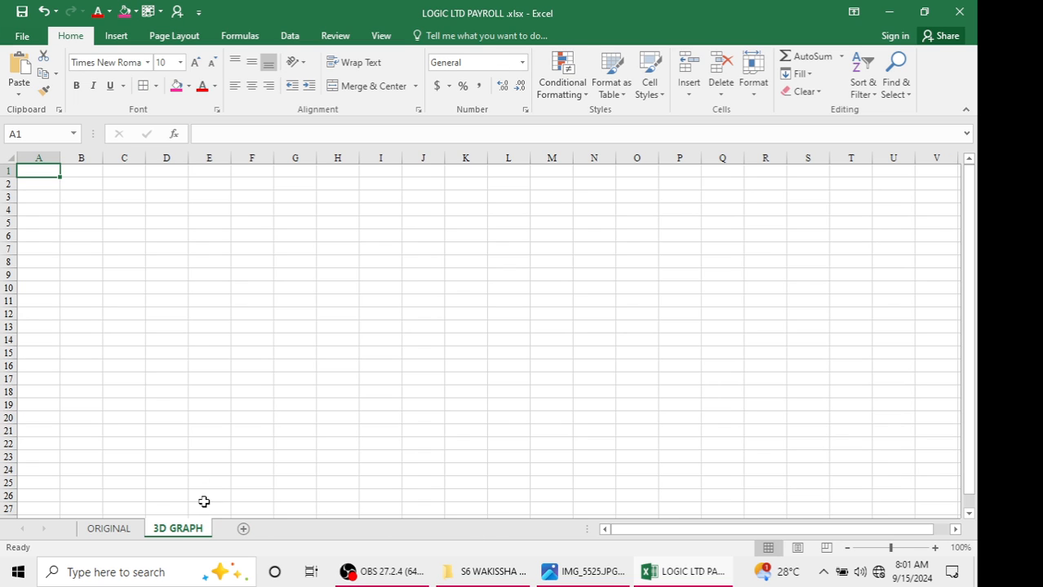
pyautogui.click(149, 263)
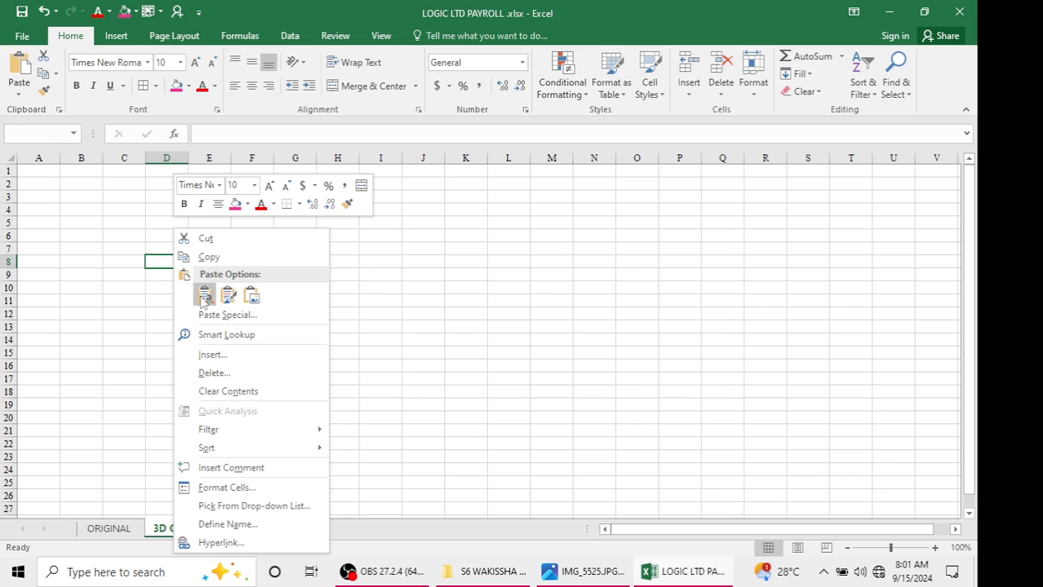
pyautogui.click(205, 296)
pyautogui.moveTo(512, 255); pyautogui.dragTo(603, 200)
# Change the chart title to A 3D GRAPH BASING ON WORKER'S NAME AND NETPAY
pyautogui.click(391, 217)
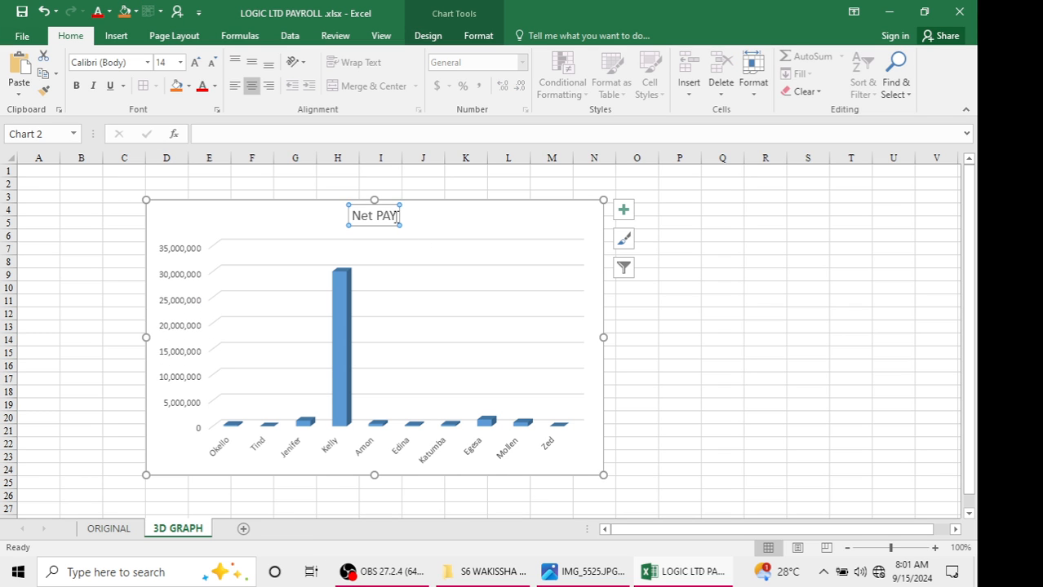
pyautogui.click(391, 217)
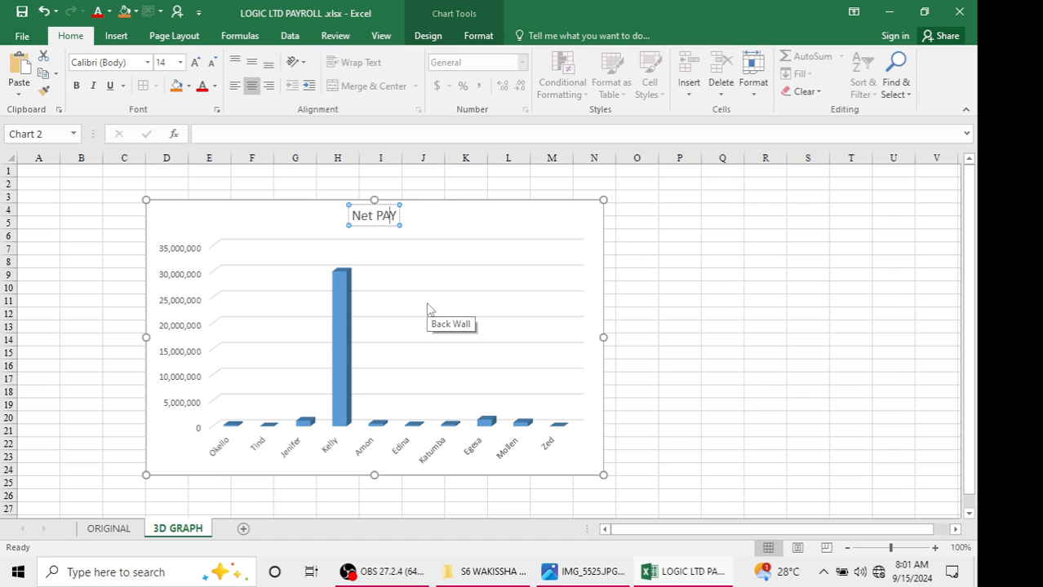
pyautogui.press('BackSpace')
pyautogui.press('BackSpace')
pyautogui.press('BackSpace')
pyautogui.press('BackSpace')
pyautogui.press('BackSpace')
pyautogui.press('BackSpace')
pyautogui.press('BackSpace')
pyautogui.write('A 3D GRAPH')
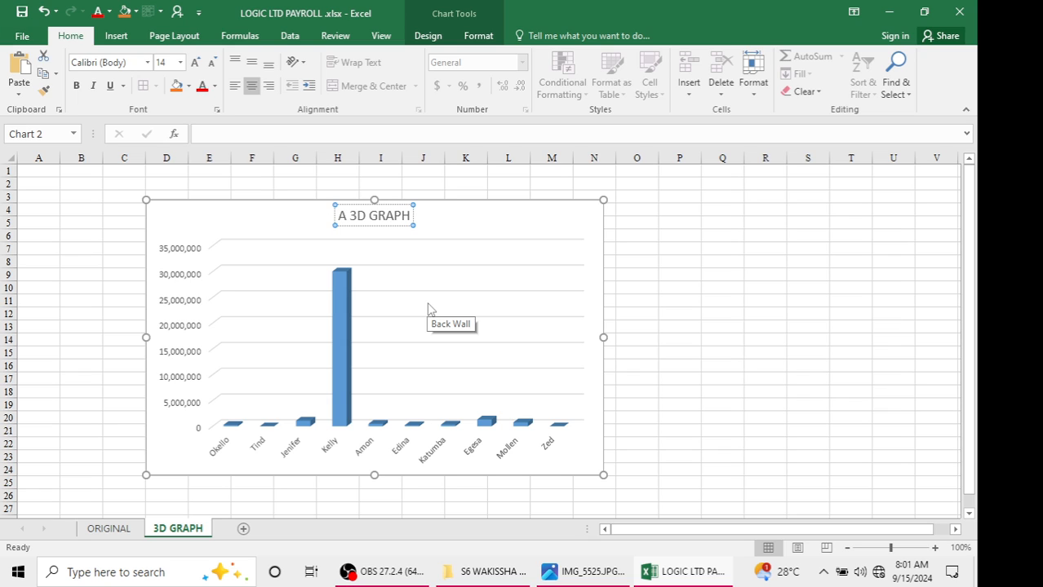
pyautogui.write(' BASING')
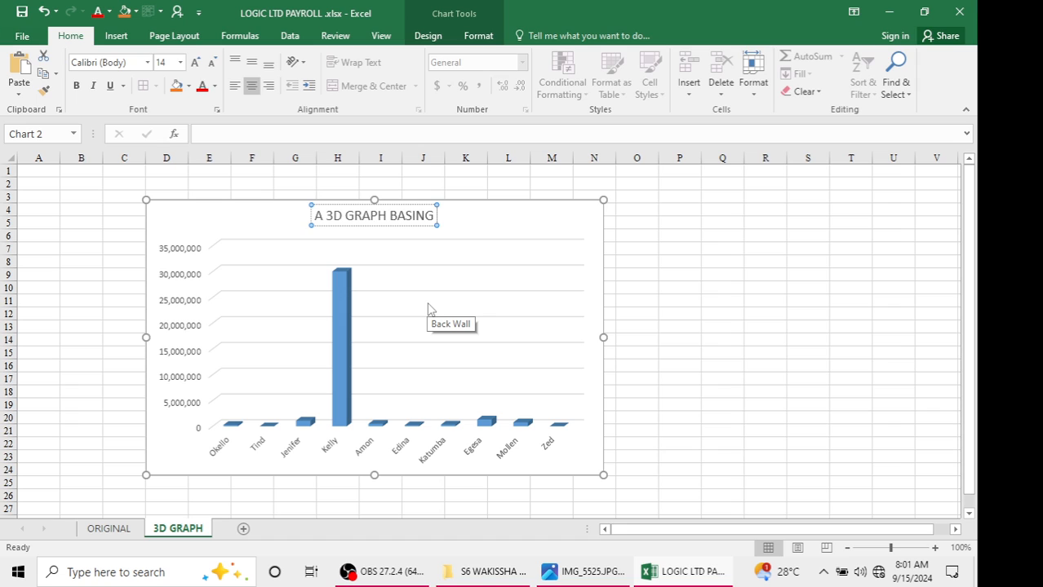
pyautogui.write(' ON EM')
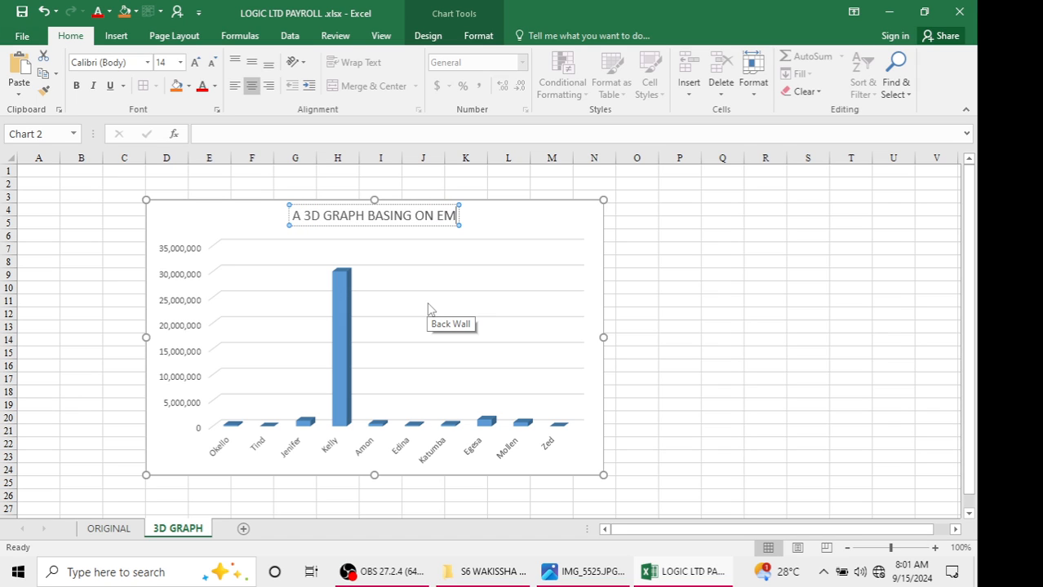
pyautogui.write('P')
pyautogui.press('BackSpace')
pyautogui.press('BackSpace')
pyautogui.press('BackSpace')
pyautogui.press('BackSpace')
pyautogui.write('WORKER')
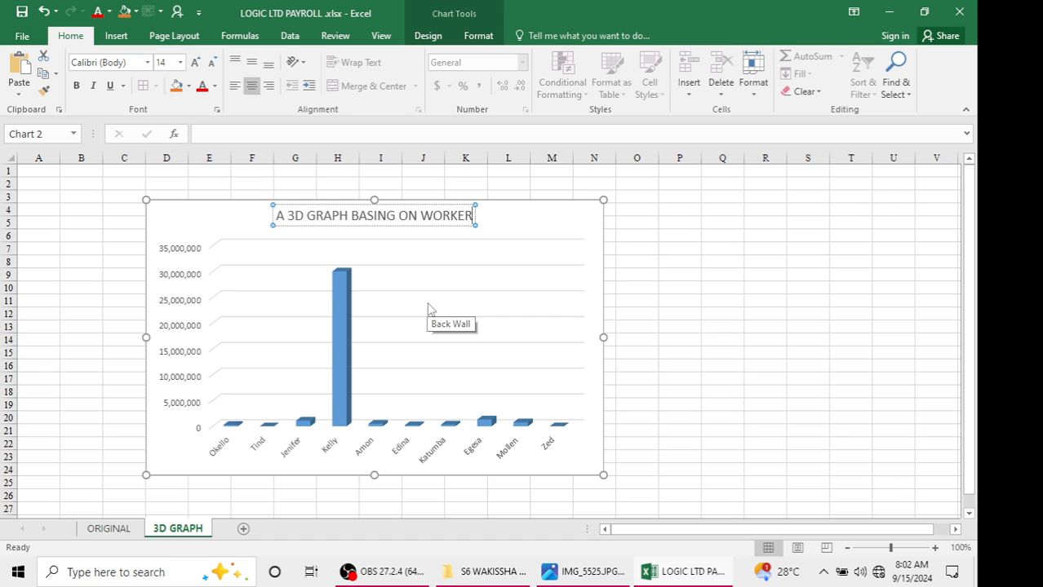
pyautogui.write("'S NAME AND")
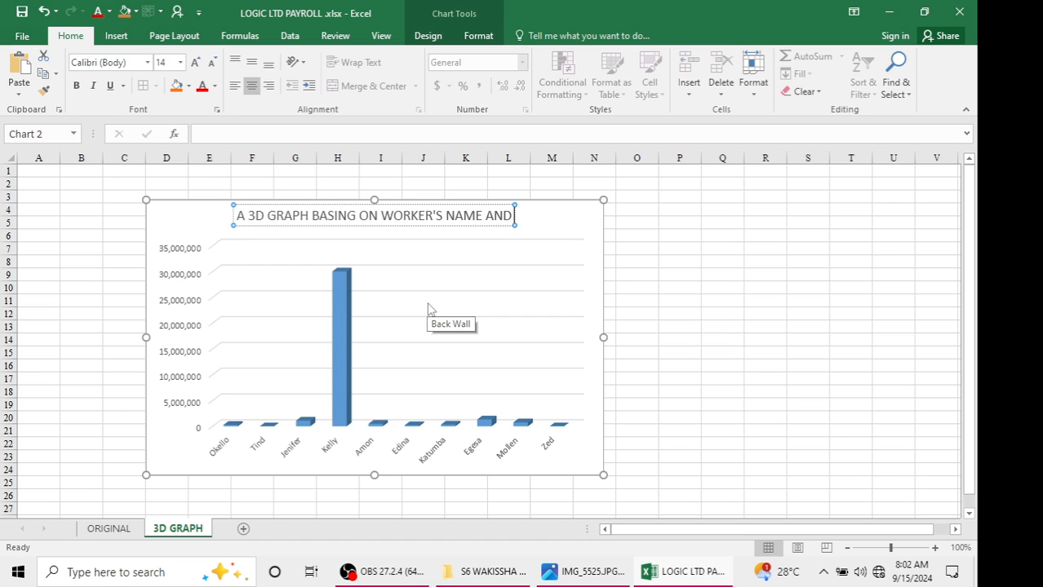
pyautogui.write(' ME')
pyautogui.press('BackSpace')
pyautogui.press('BackSpace')
pyautogui.write('E')
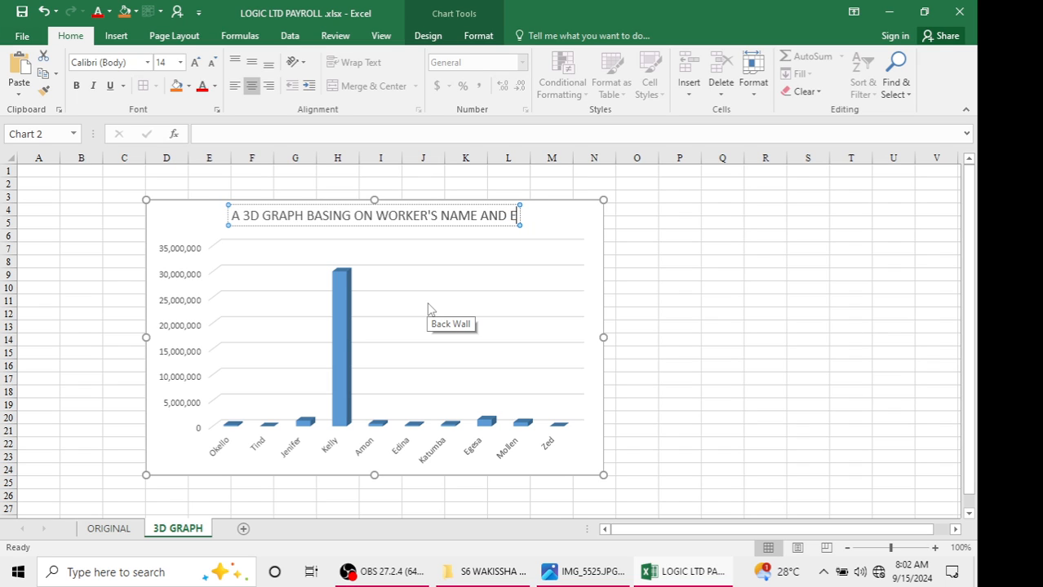
pyautogui.write('MPO')
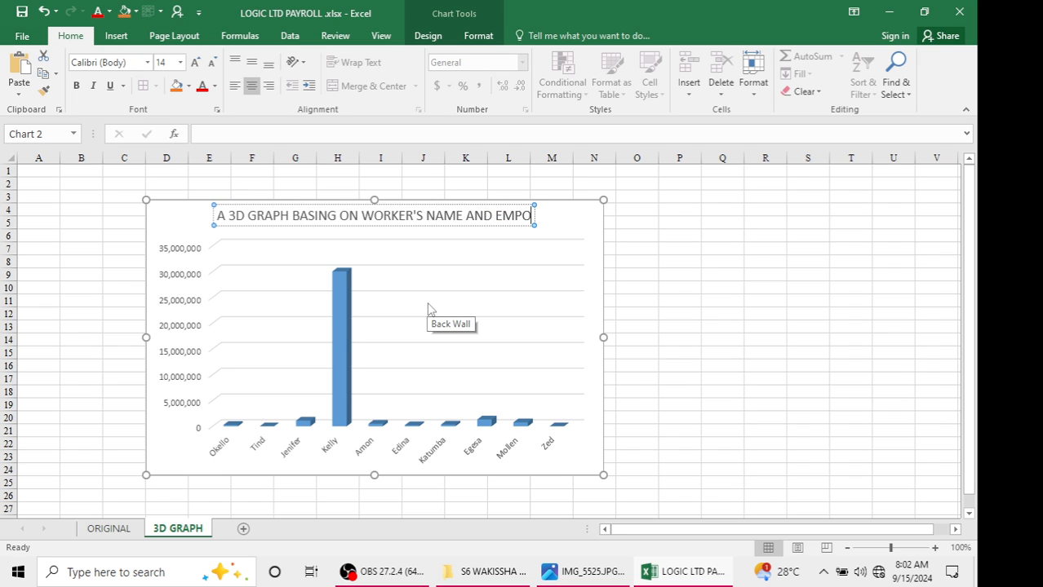
pyautogui.press('BackSpace')
pyautogui.write('LO')
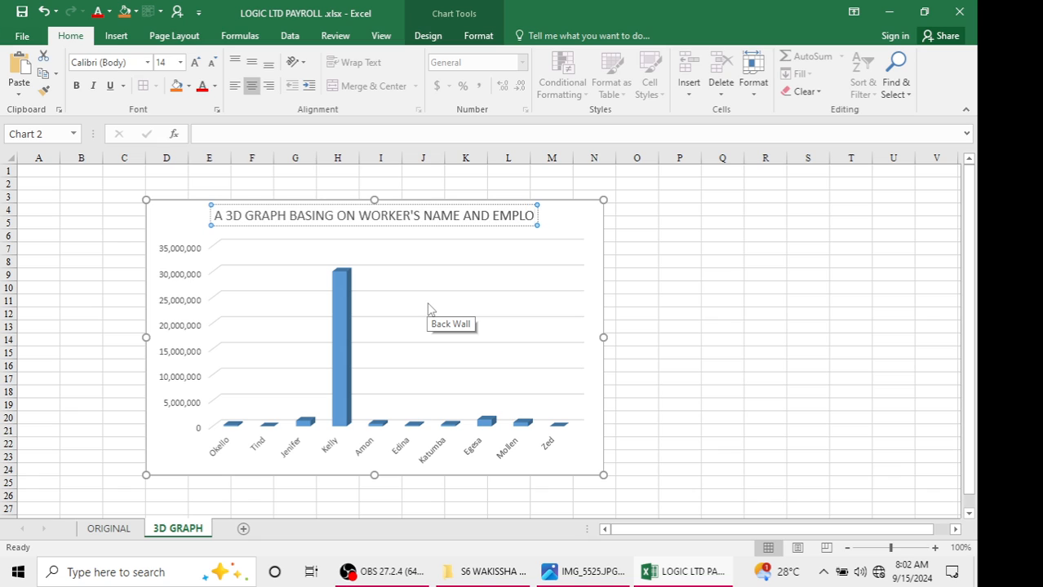
pyautogui.write('YEE')
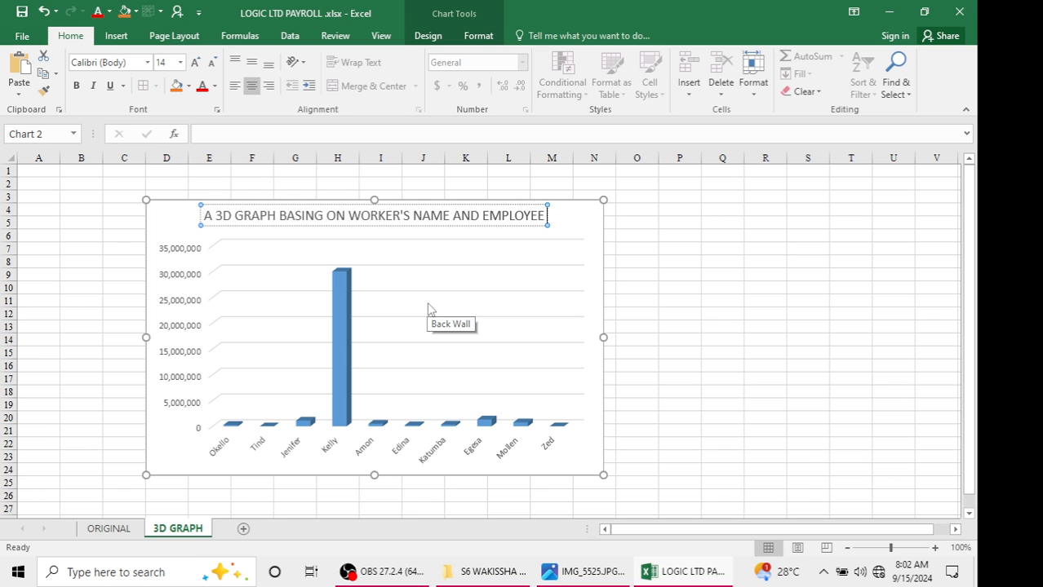
pyautogui.press('BackSpace')
pyautogui.press('BackSpace')
pyautogui.press('BackSpace')
pyautogui.press('BackSpace')
pyautogui.press('BackSpace')
pyautogui.press('BackSpace')
pyautogui.press('BackSpace')
pyautogui.press('BackSpace')
pyautogui.press('BackSpace')
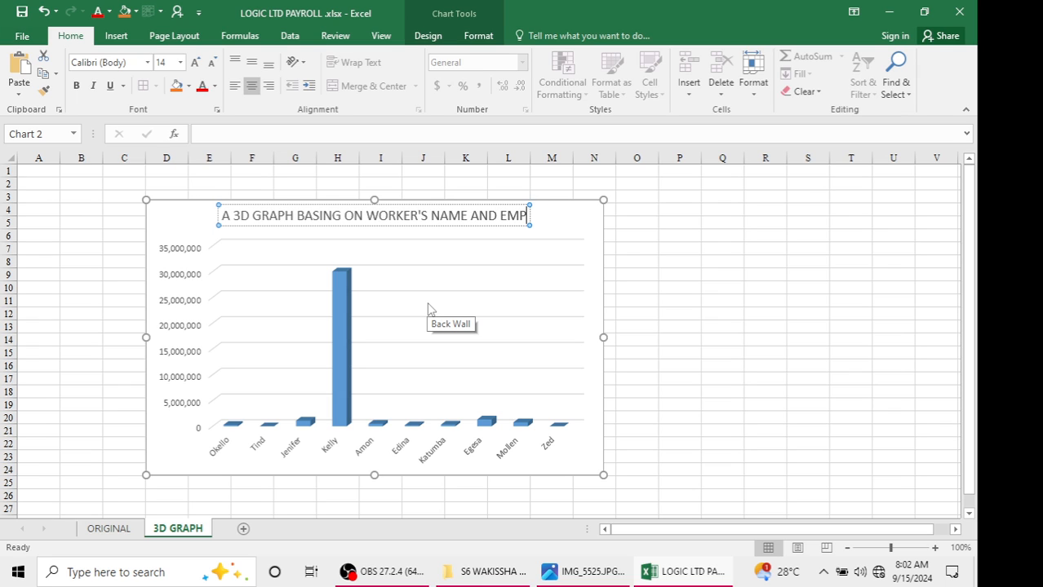
pyautogui.write('NET')
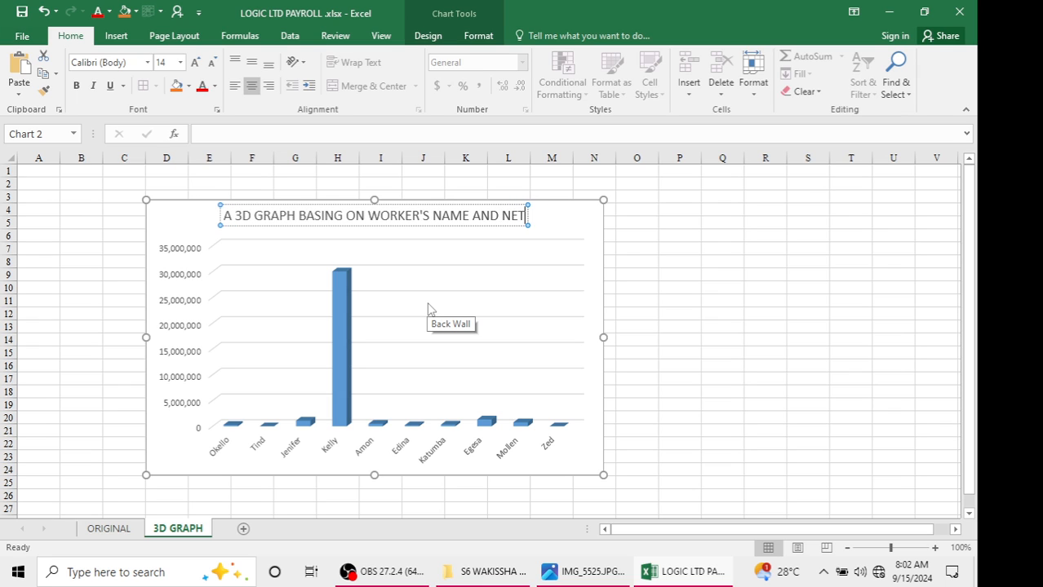
pyautogui.write('PAY')
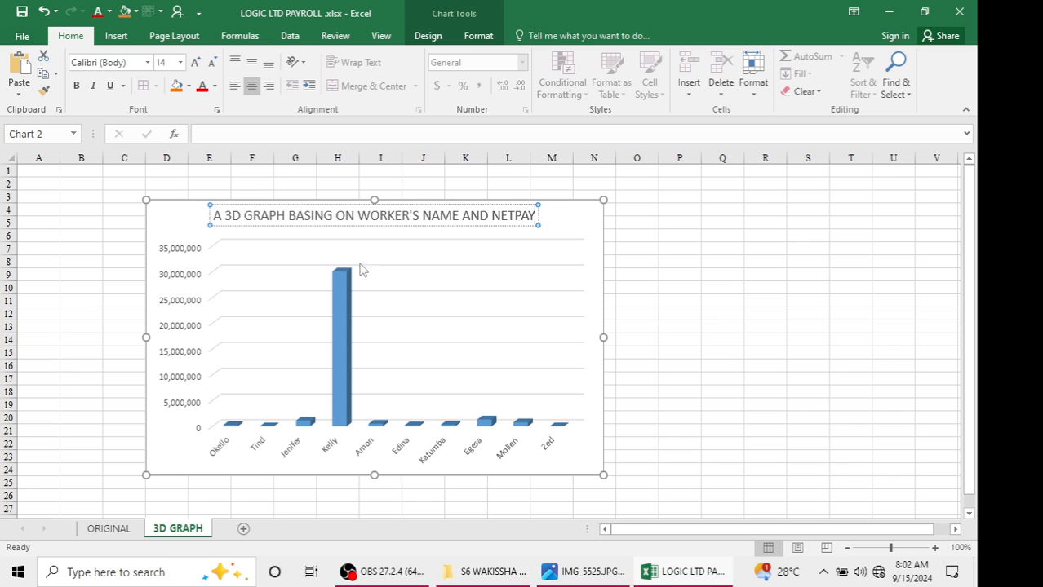
pyautogui.click(177, 226)
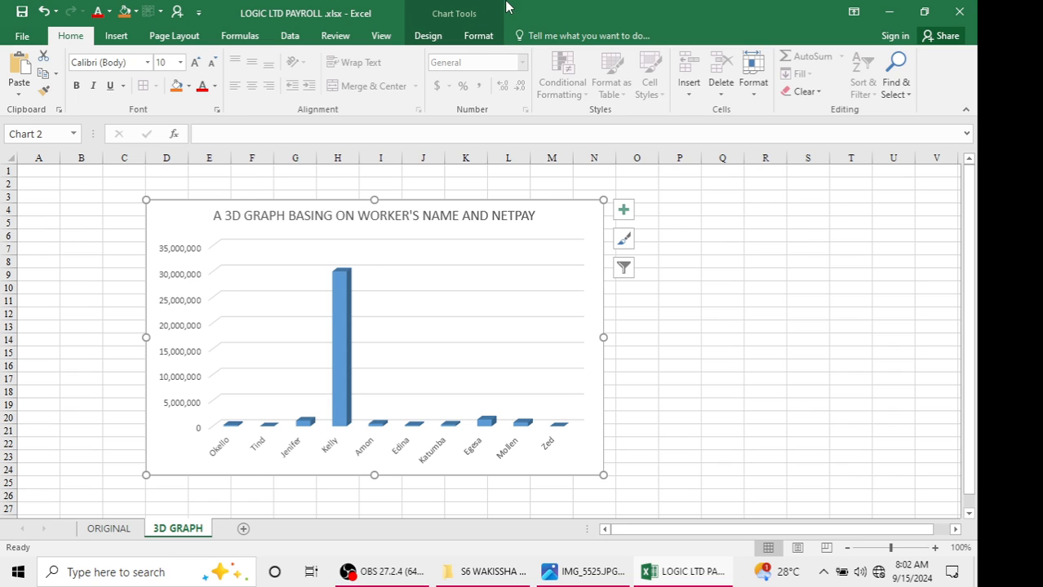
# Add a legend to the chart positioned on the right
pyautogui.click(438, 46)
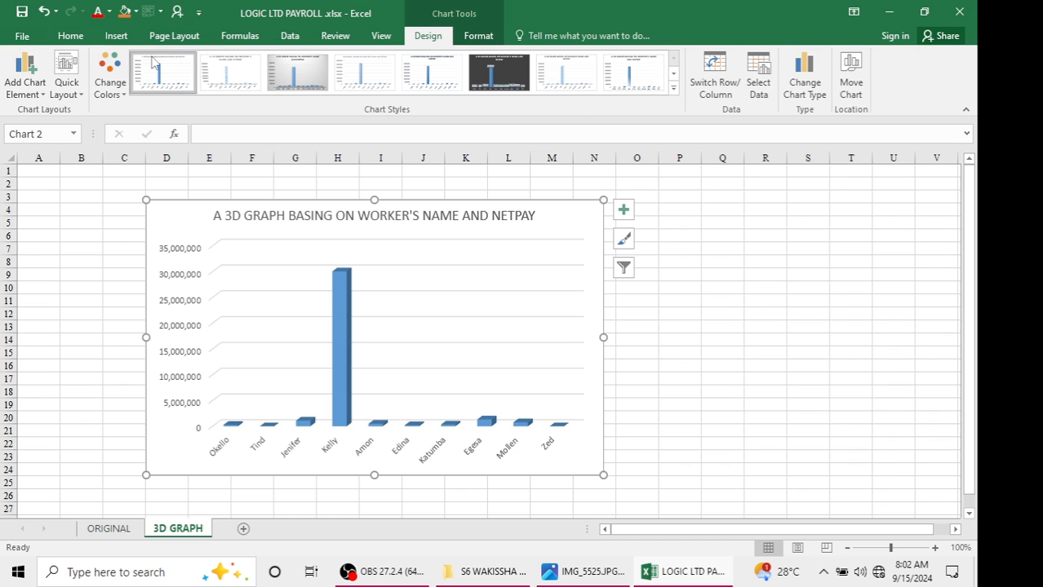
pyautogui.click(37, 95)
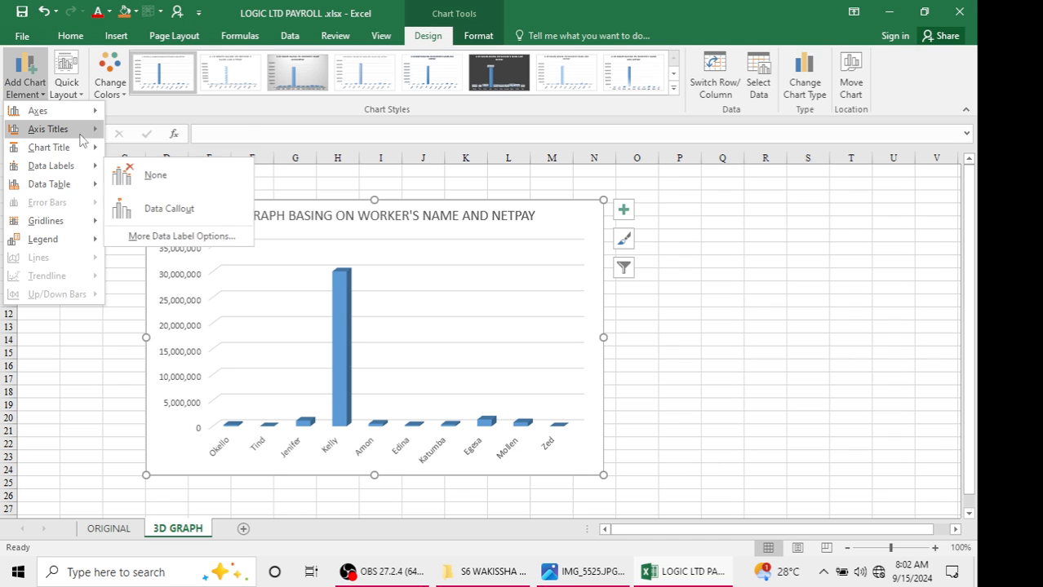
pyautogui.moveTo(76, 172)
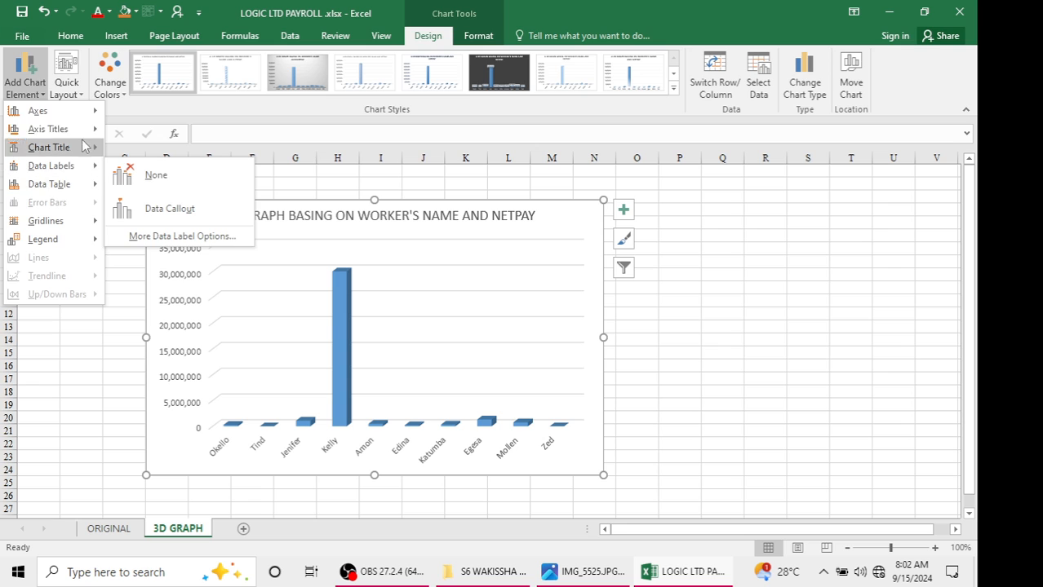
pyautogui.moveTo(84, 241)
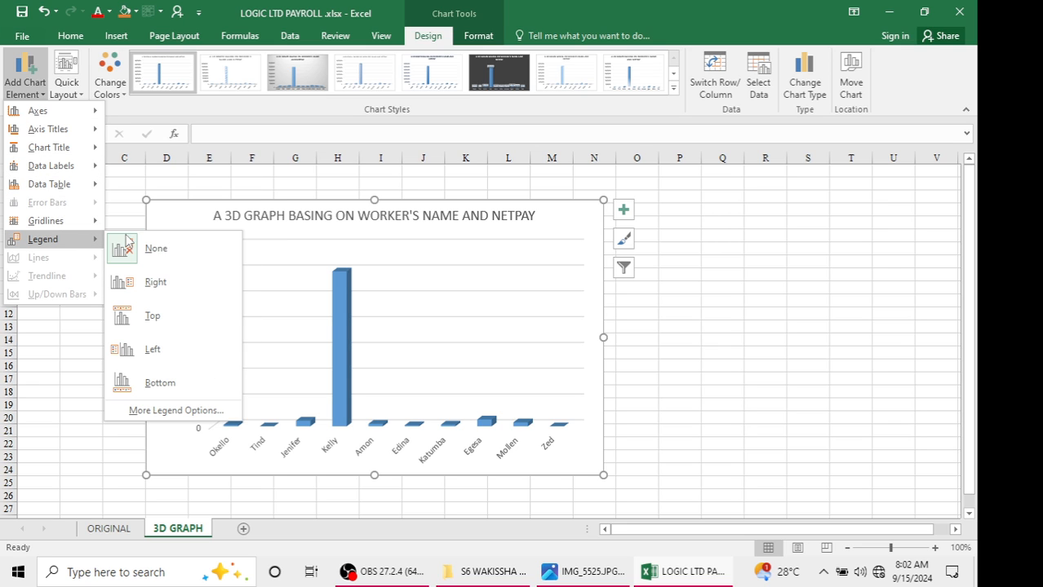
pyautogui.click(151, 279)
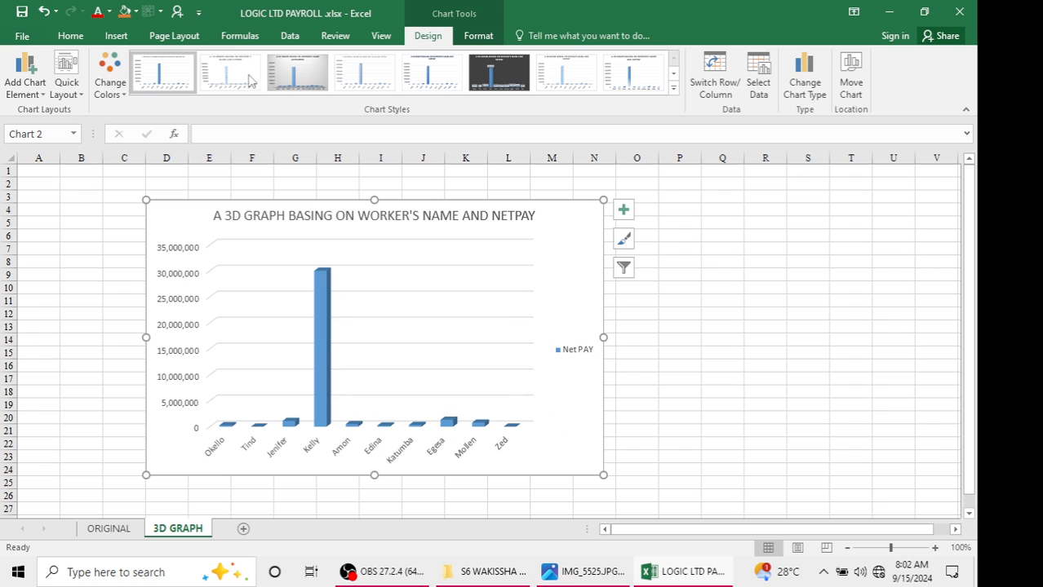
# Add primary major vertical gridlines to the chart
pyautogui.click(37, 97)
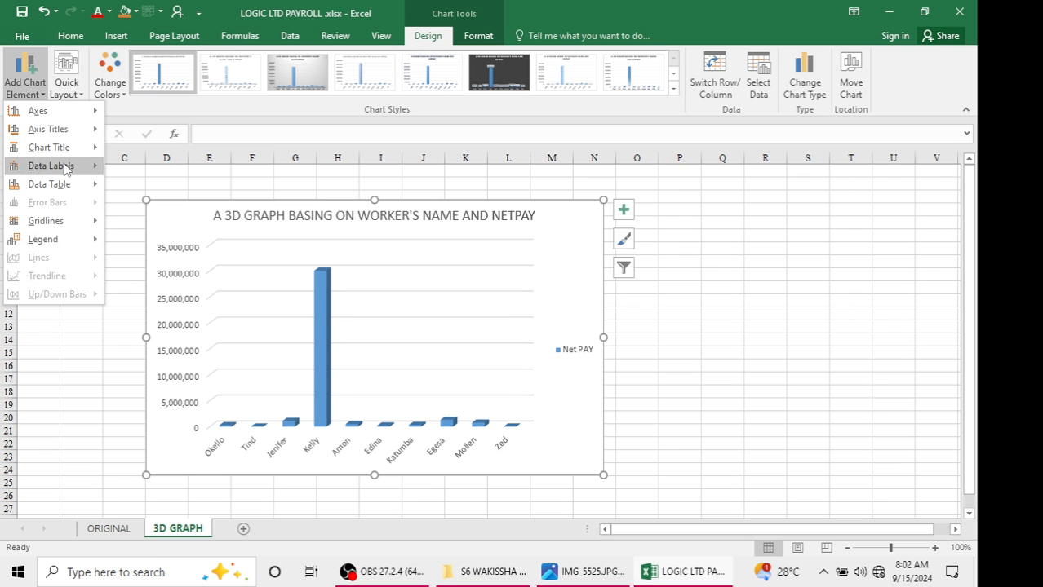
pyautogui.moveTo(75, 221)
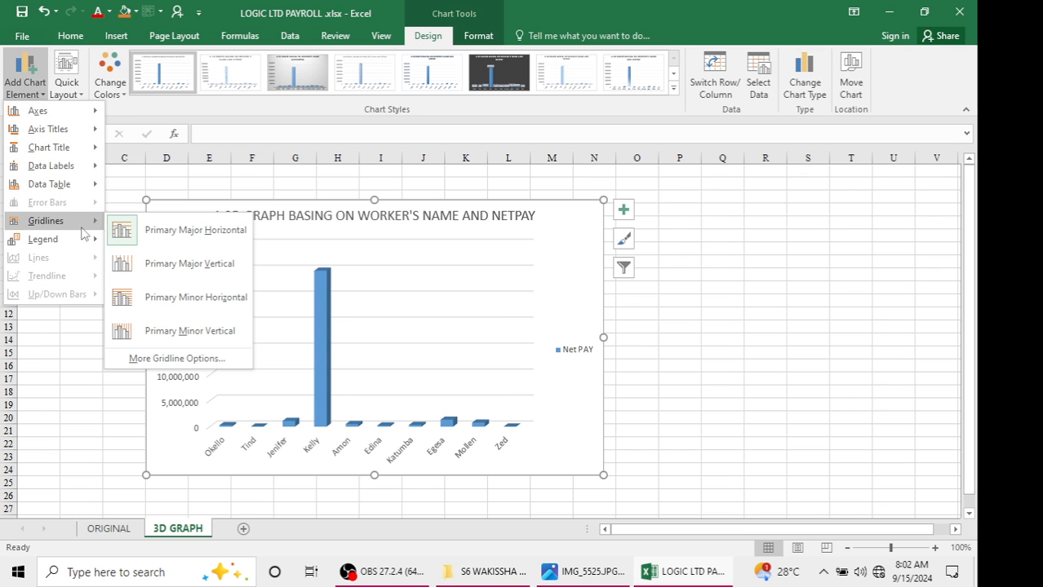
pyautogui.click(167, 263)
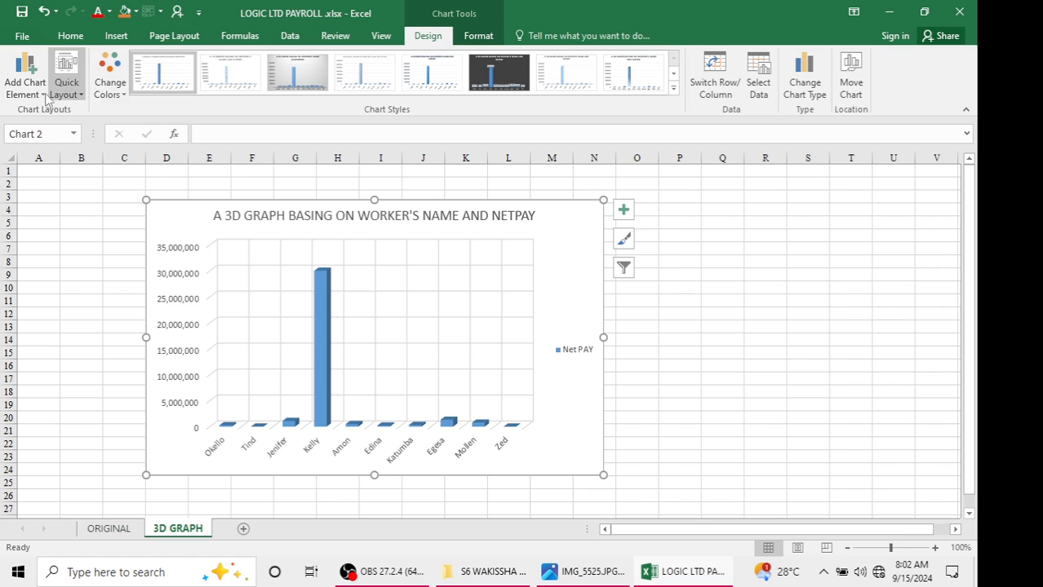
# Add a primary horizontal axis title to the chart and set its text to WORKERS
pyautogui.click(25, 82)
pyautogui.moveTo(88, 132)
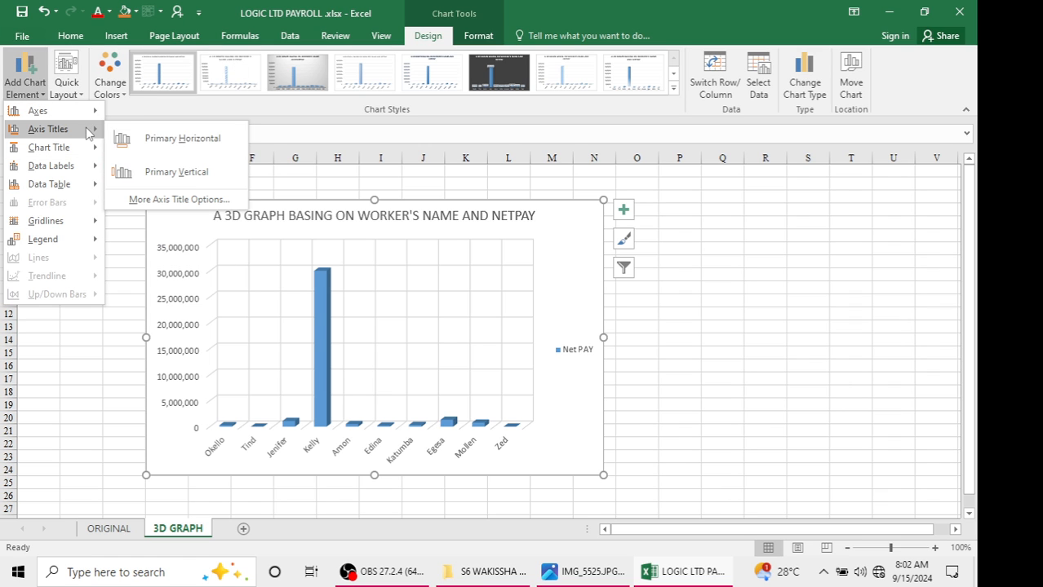
pyautogui.click(179, 139)
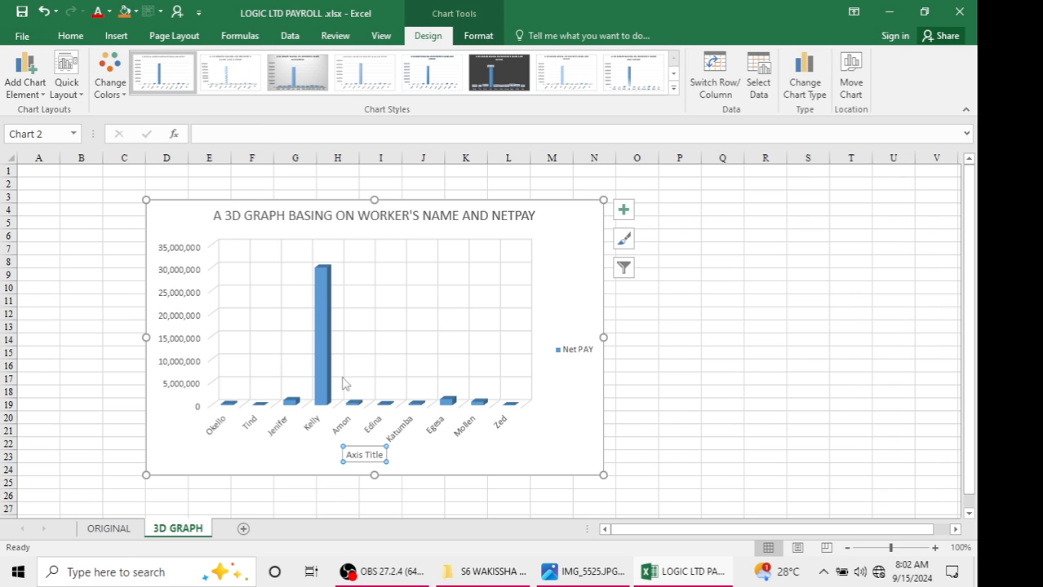
pyautogui.click(381, 454)
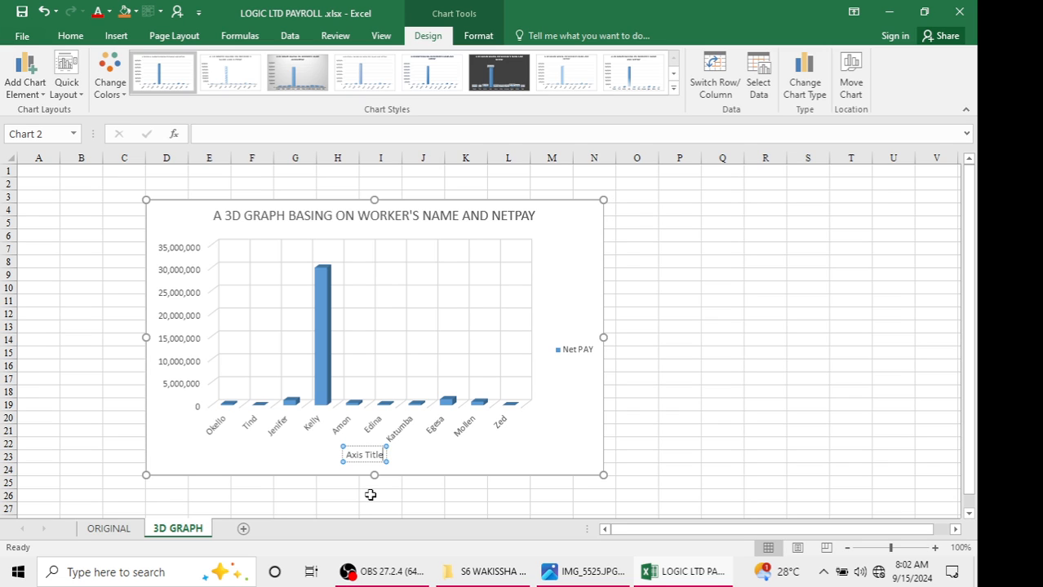
pyautogui.press('BackSpace')
pyautogui.press('BackSpace')
pyautogui.press('BackSpace')
pyautogui.press('BackSpace')
pyautogui.press('BackSpace')
pyautogui.press('BackSpace')
pyautogui.press('BackSpace')
pyautogui.press('BackSpace')
pyautogui.press('BackSpace')
pyautogui.press('BackSpace')
pyautogui.write('WO')
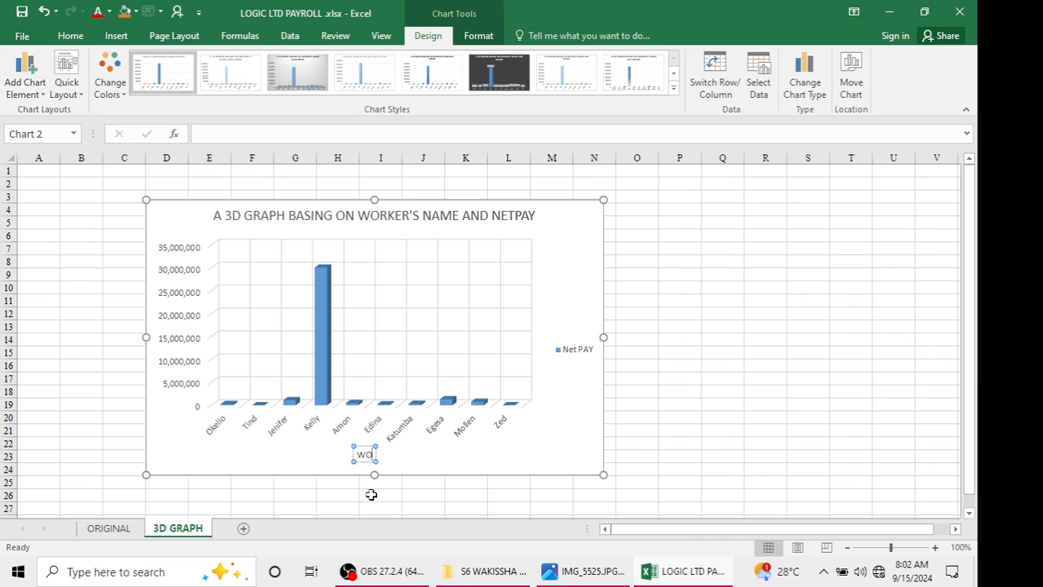
pyautogui.write('RKERS')
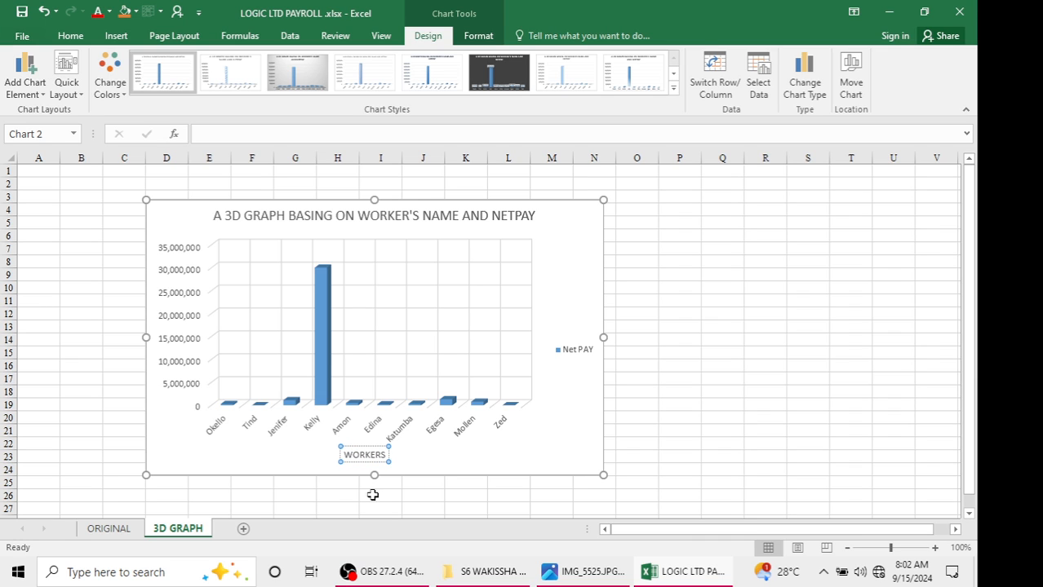
# Add a primary vertical axis title to the chart and set its text to NETPAY
pyautogui.click(31, 94)
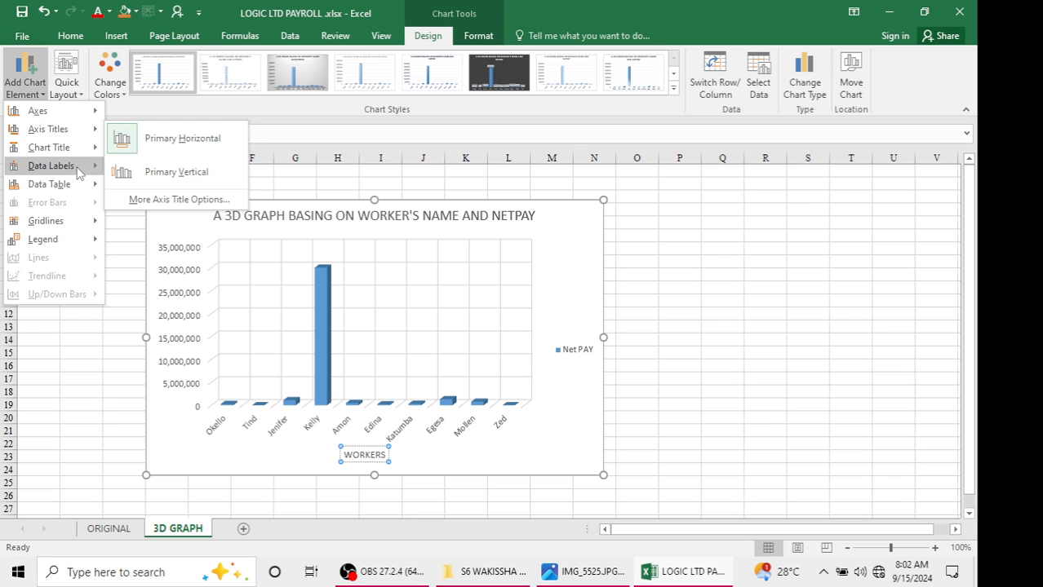
pyautogui.moveTo(65, 129)
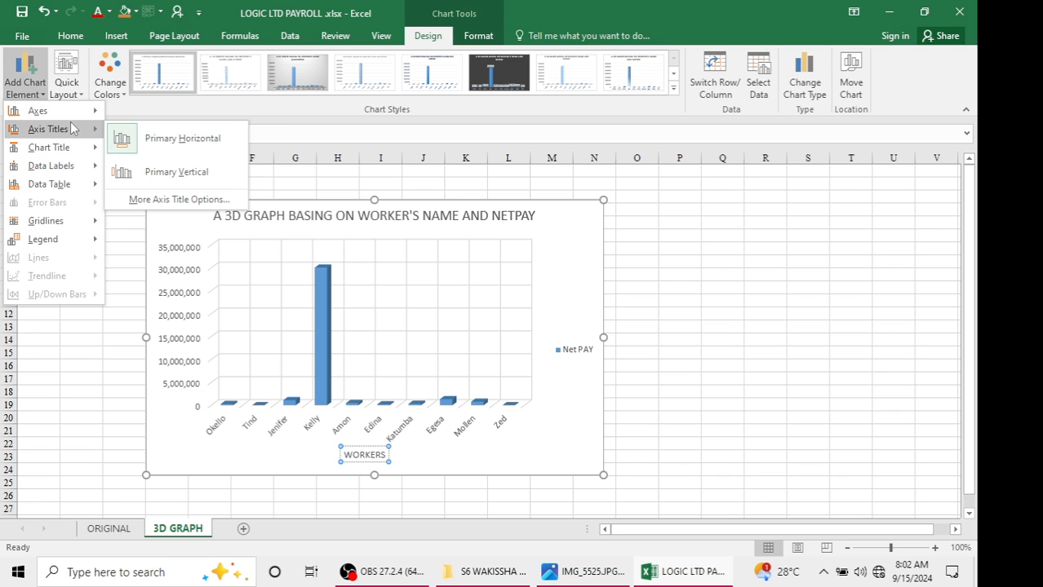
pyautogui.click(151, 181)
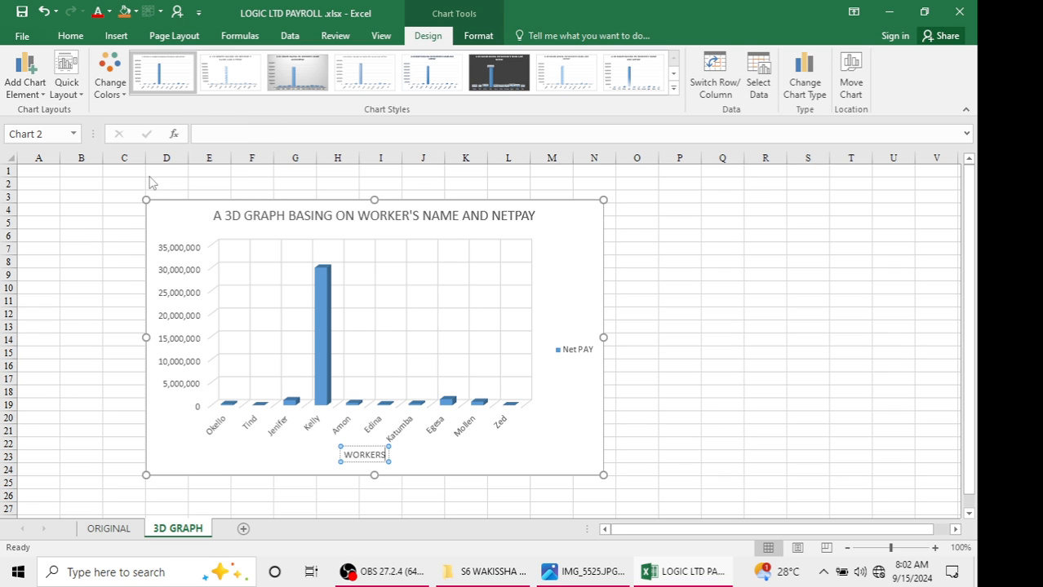
pyautogui.click(170, 315)
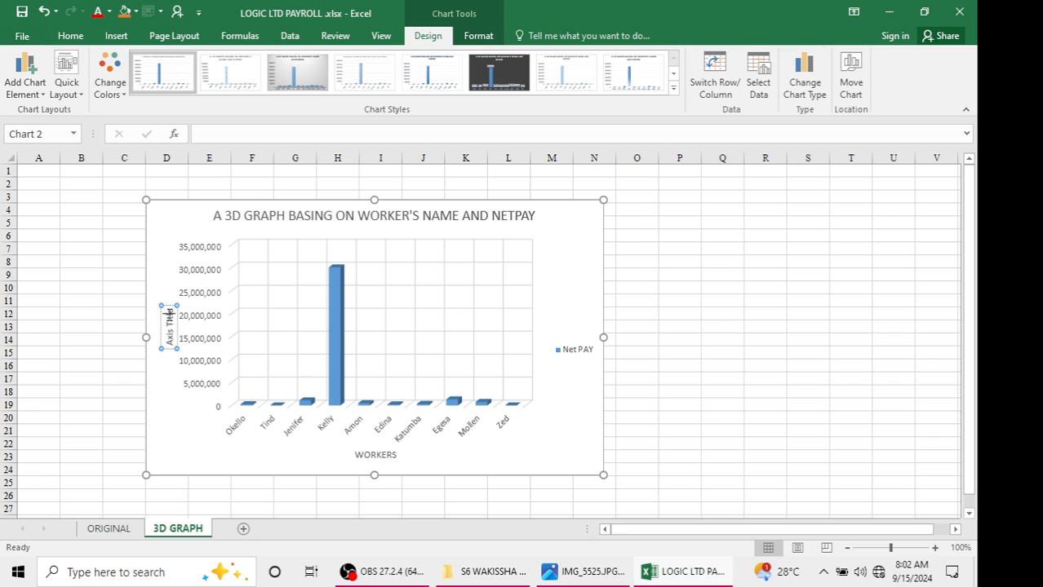
pyautogui.press('BackSpace')
pyautogui.press('BackSpace')
pyautogui.press('BackSpace')
pyautogui.press('BackSpace')
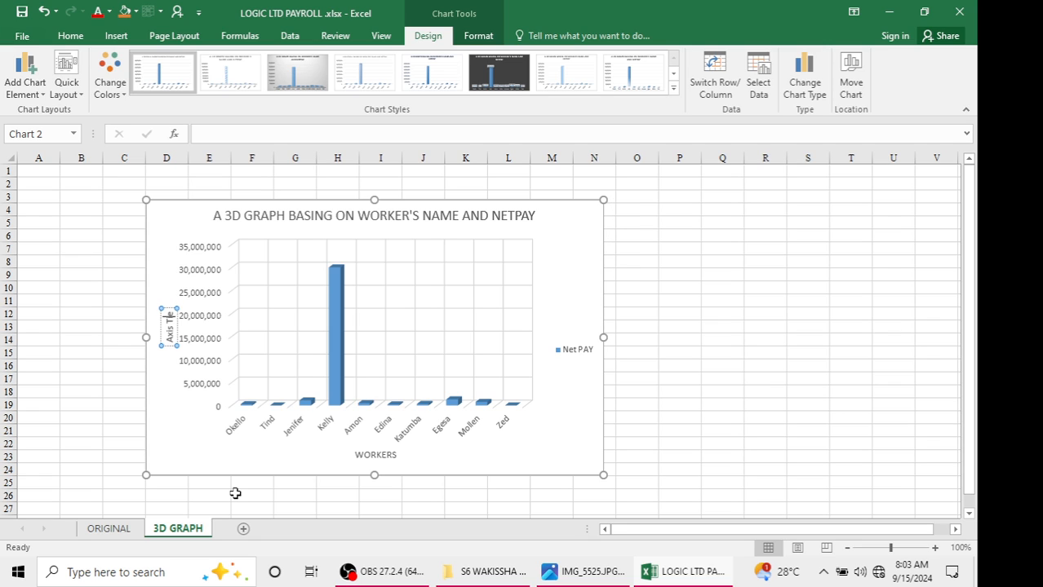
pyautogui.press('BackSpace')
pyautogui.press('BackSpace')
pyautogui.press('BackSpace')
pyautogui.press('BackSpace')
pyautogui.press('BackSpace')
pyautogui.press('BackSpace')
pyautogui.write('NETPAY')
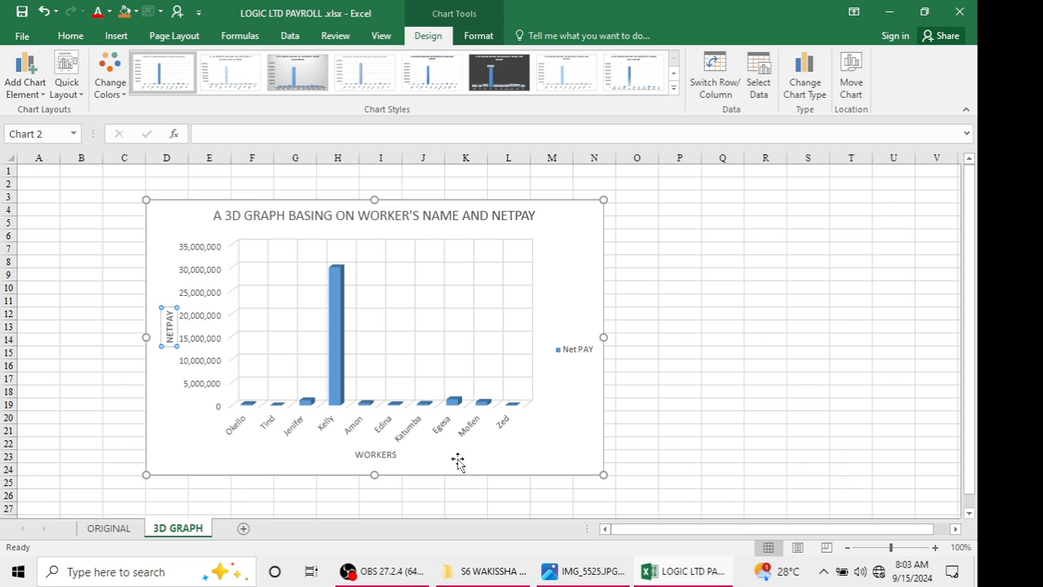
pyautogui.click(560, 441)
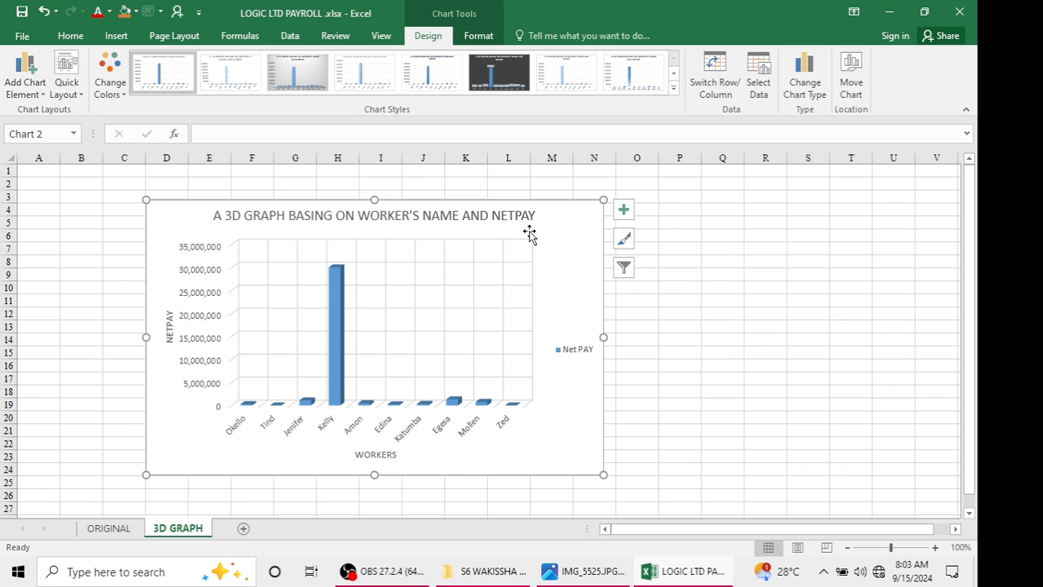
# Try a different chart style and move the legend, then undo both changes
pyautogui.click(674, 89)
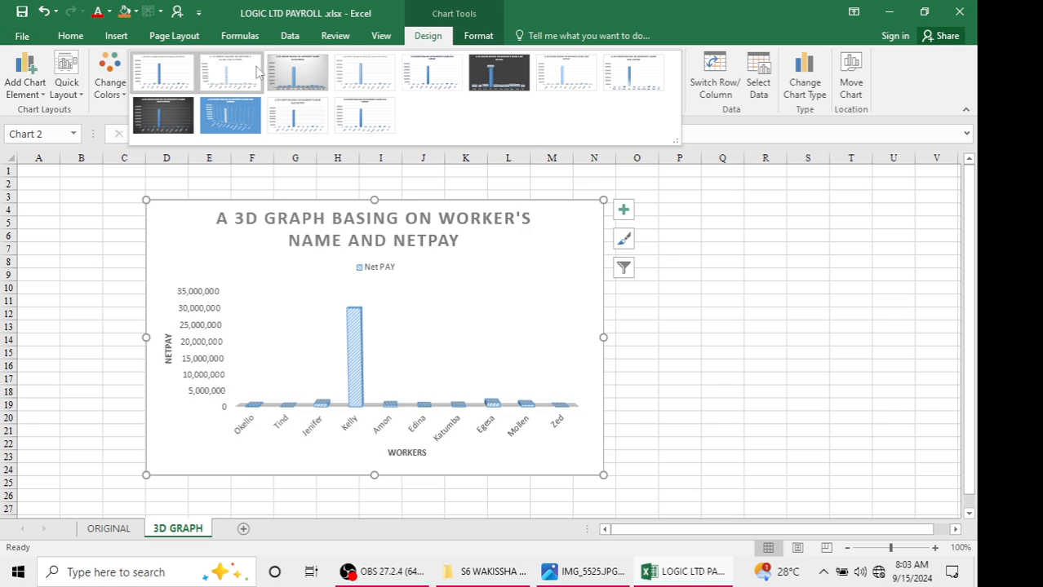
pyautogui.click(320, 76)
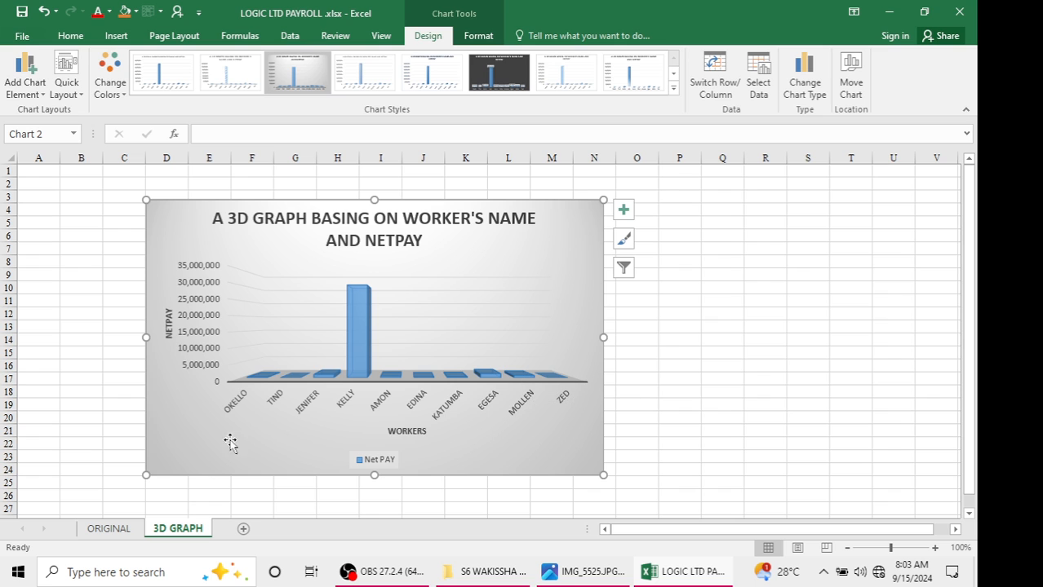
pyautogui.moveTo(213, 449); pyautogui.dragTo(321, 457)
pyautogui.hotkey('ctrl', 'z')
pyautogui.hotkey('ctrl', 'z')
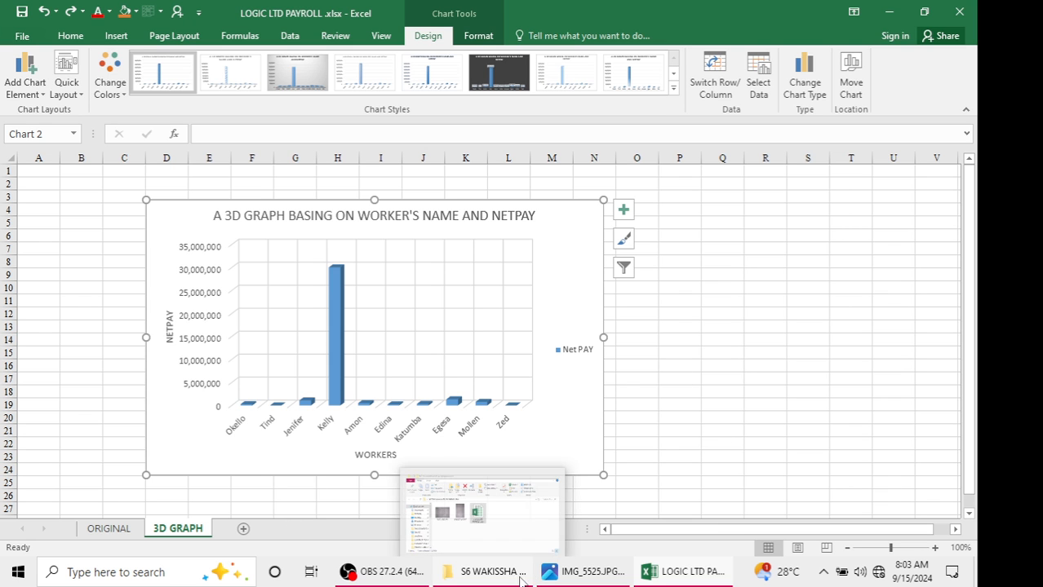
# Review the printing requirements in the assignment question image
pyautogui.click(571, 576)
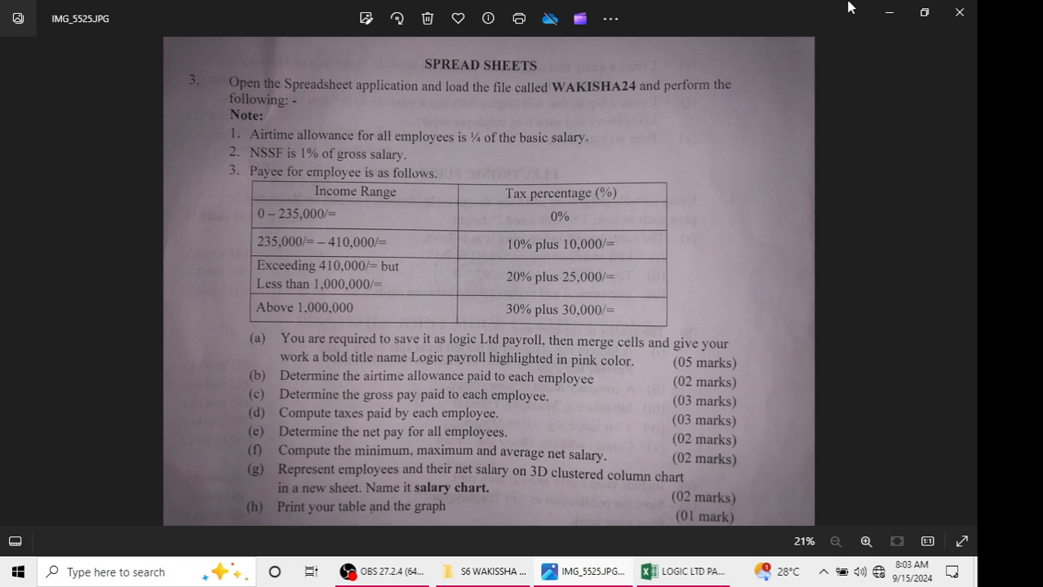
pyautogui.click(881, 10)
# Preview printing the ORIGINAL sheet with scaling set to Fit Sheet on One Page
pyautogui.click(109, 528)
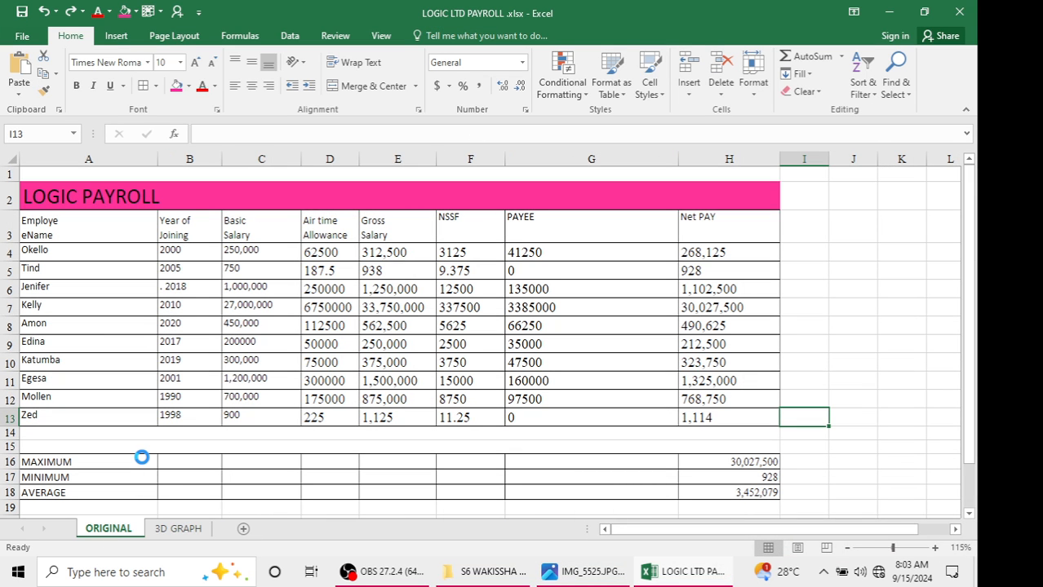
pyautogui.hotkey('ctrl', 'p')
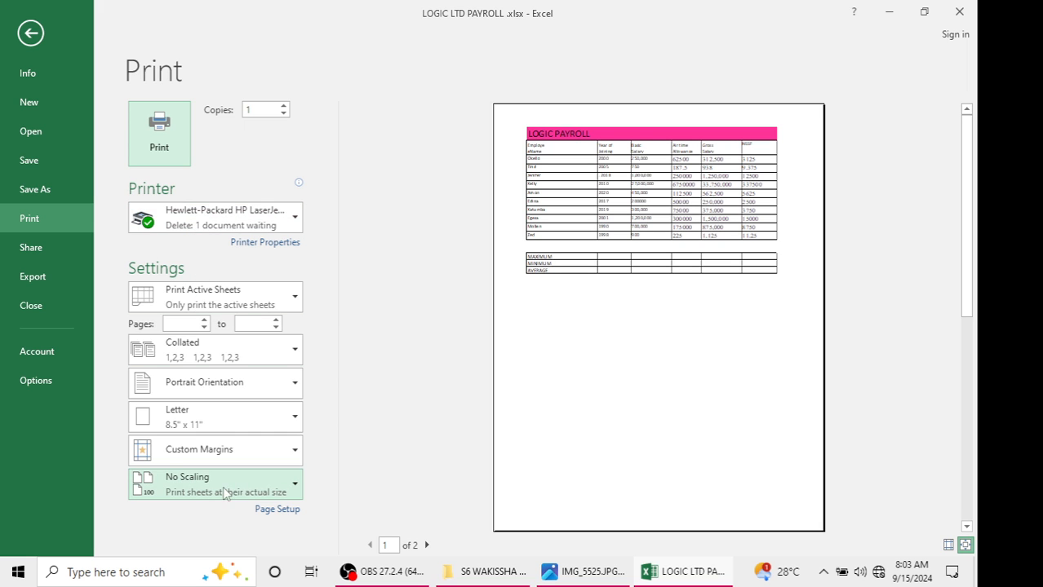
pyautogui.click(266, 482)
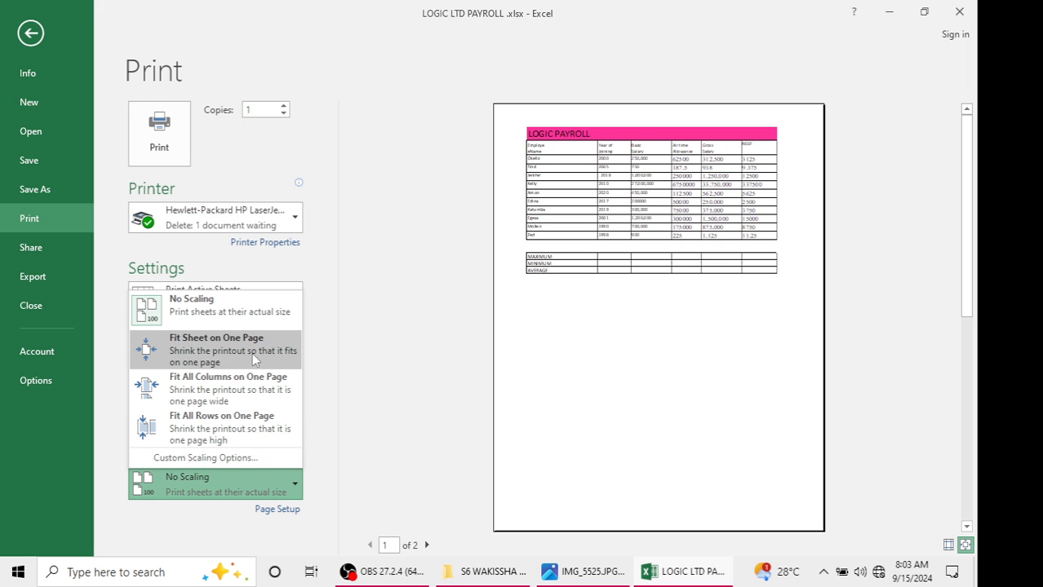
pyautogui.click(253, 353)
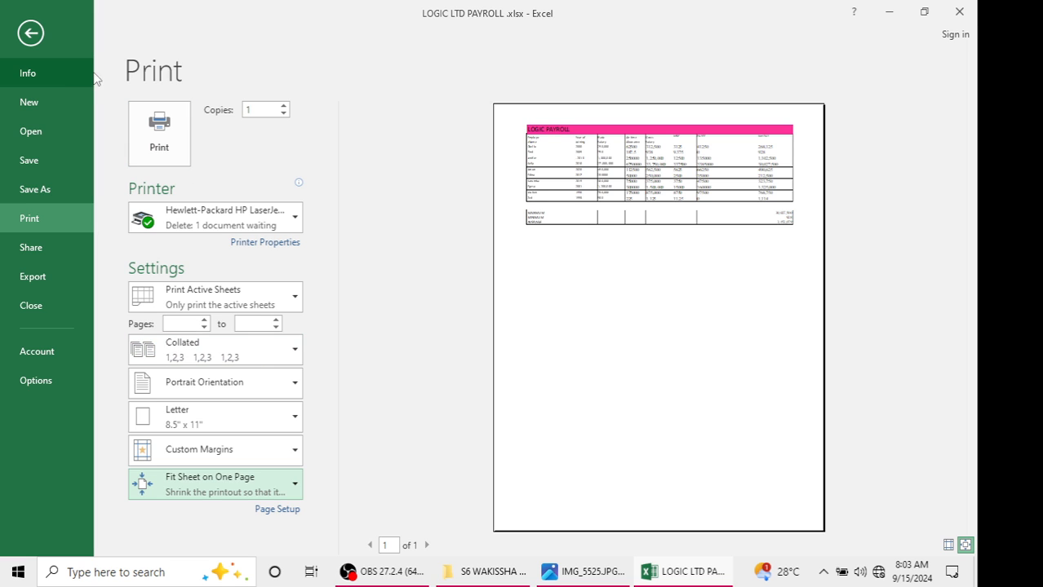
pyautogui.click(35, 35)
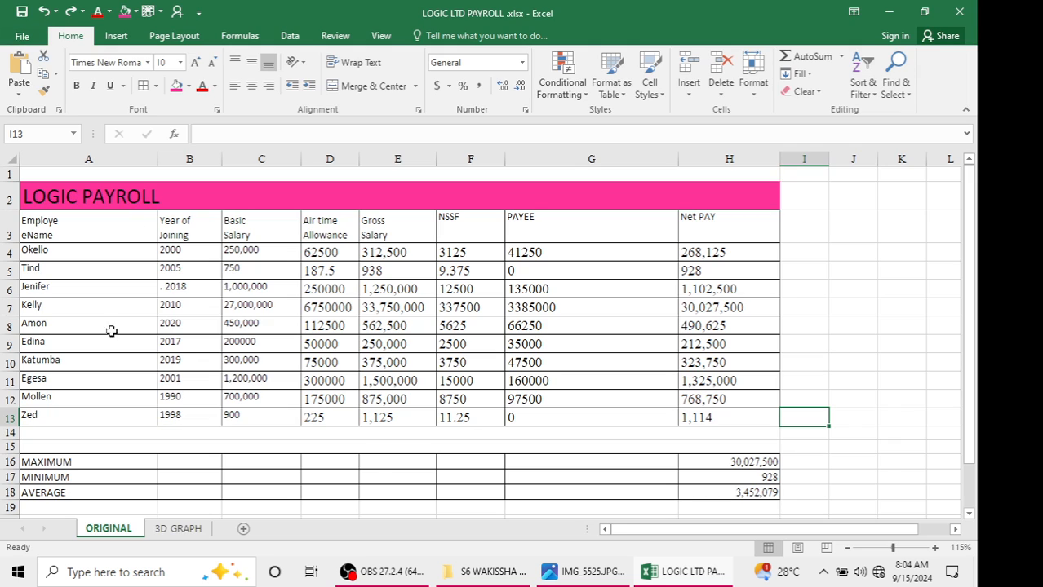
# Move the chart to the top-left corner of the 3D GRAPH sheet and open its print preview
pyautogui.click(178, 529)
pyautogui.moveTo(162, 239); pyautogui.dragTo(42, 187)
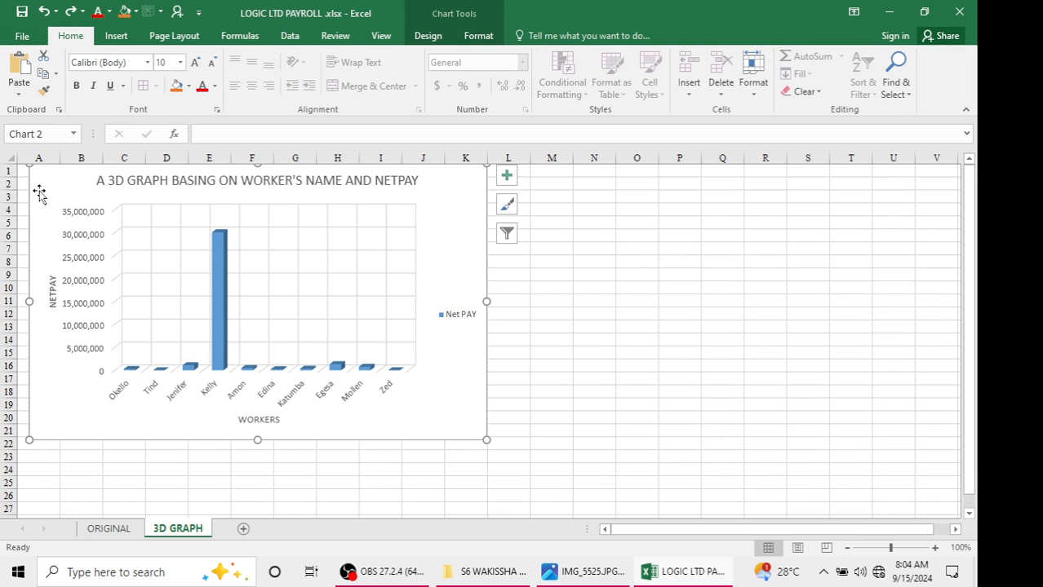
pyautogui.hotkey('ctrl', 'p')
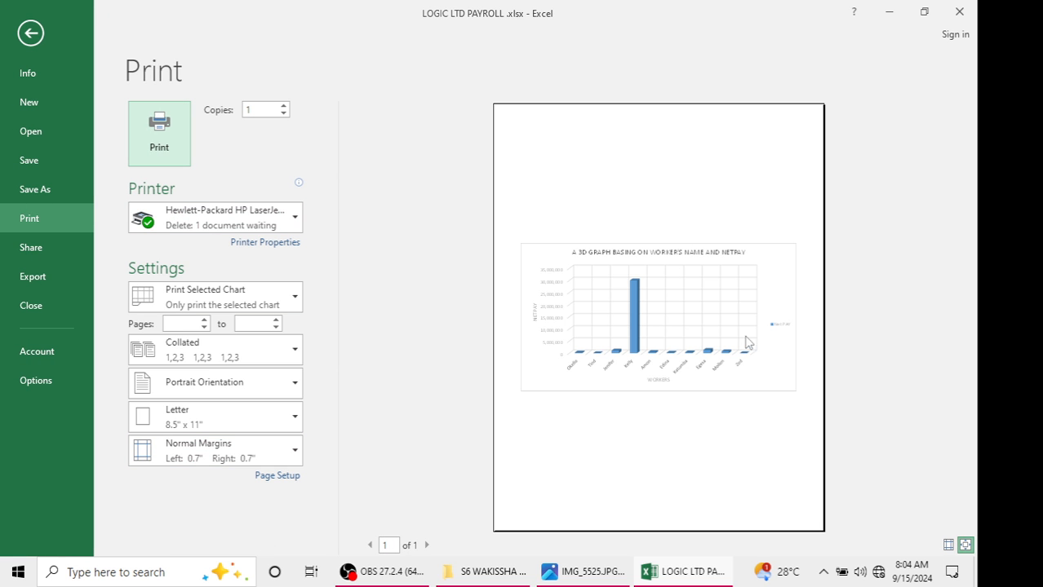
pyautogui.click(29, 34)
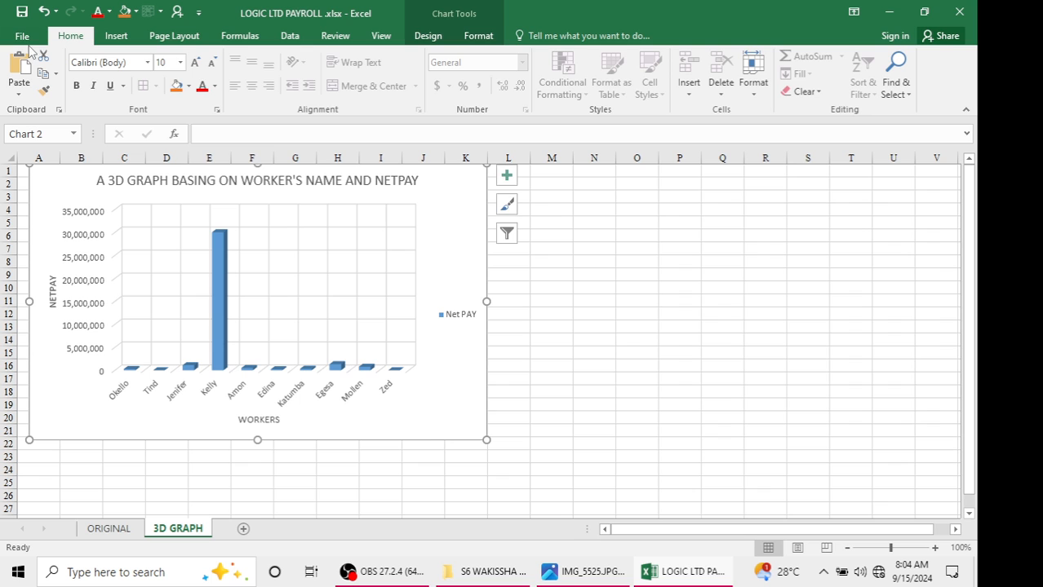
# Return to the ORIGINAL sheet and select cell I3
pyautogui.click(106, 529)
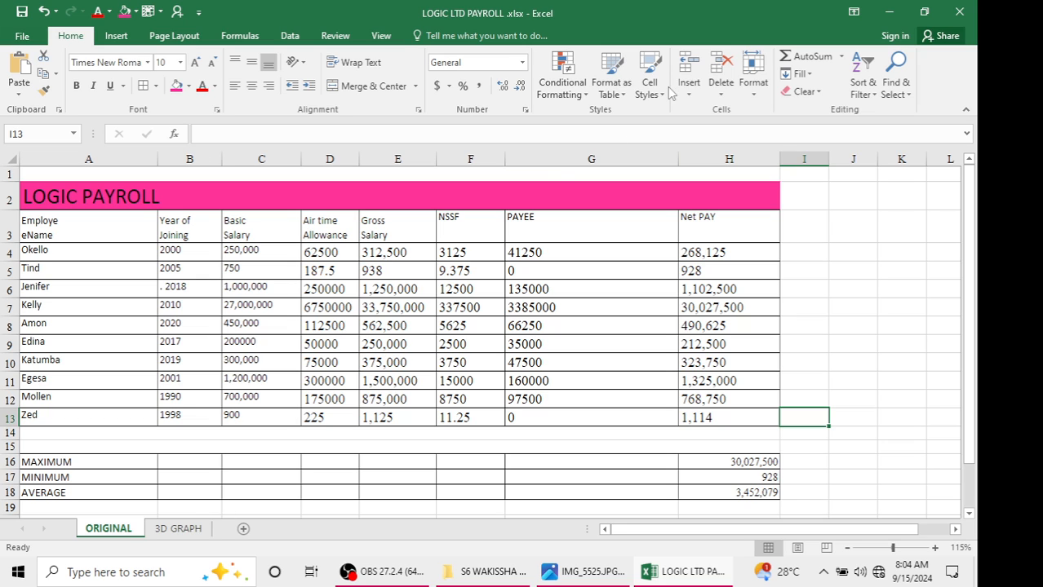
pyautogui.click(808, 249)
pyautogui.click(815, 237)
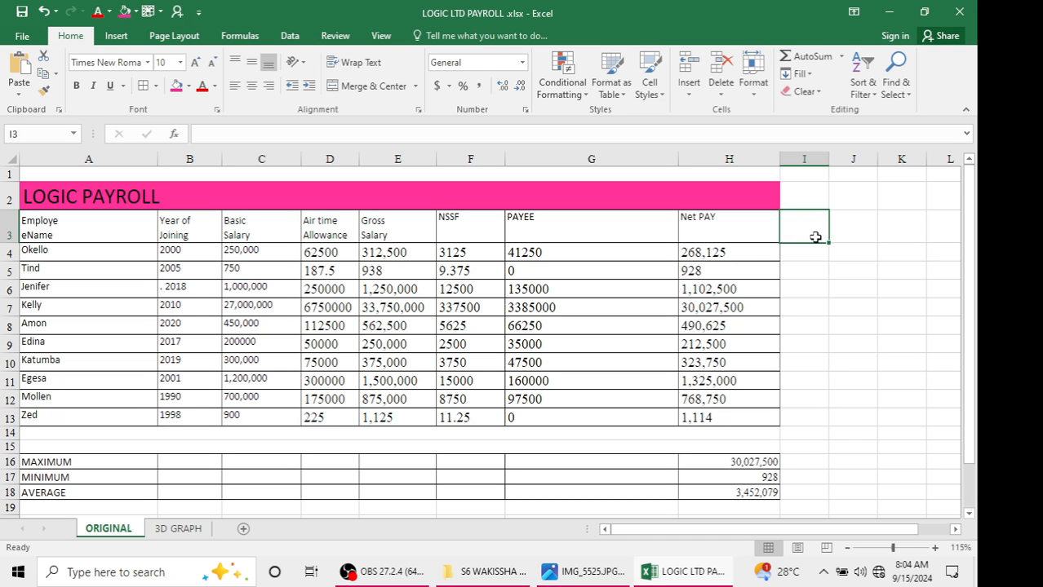